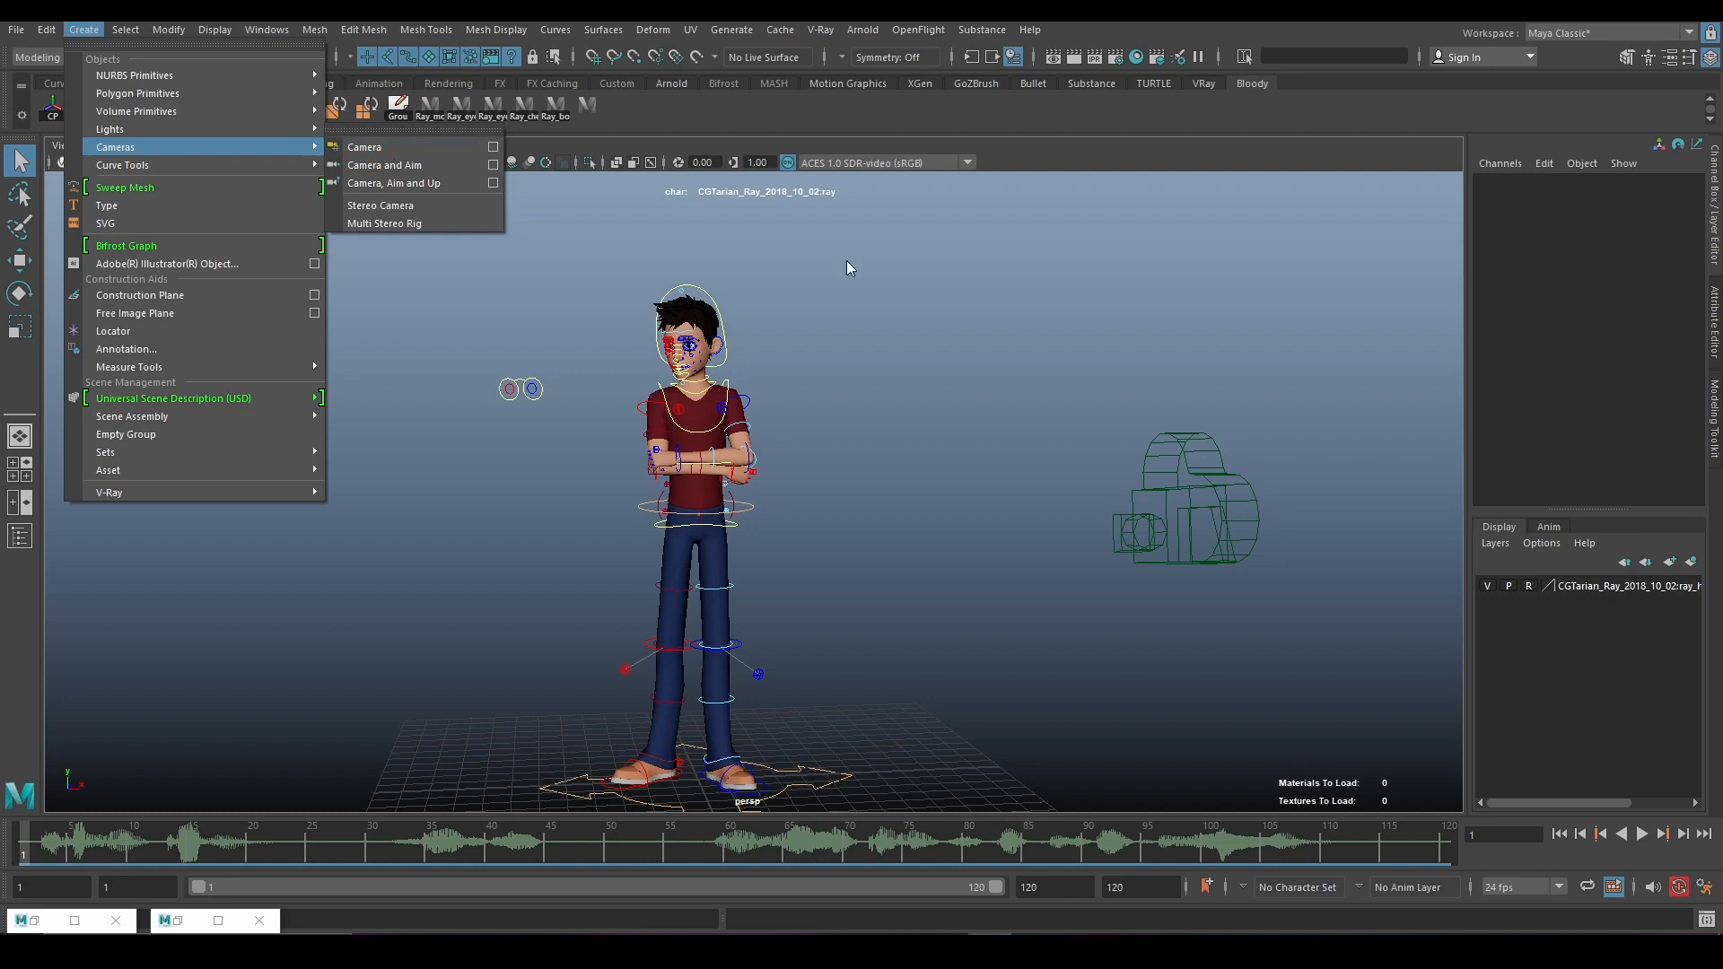
Switch the viewport from the perspective view to look through camera1
left_click(847, 260)
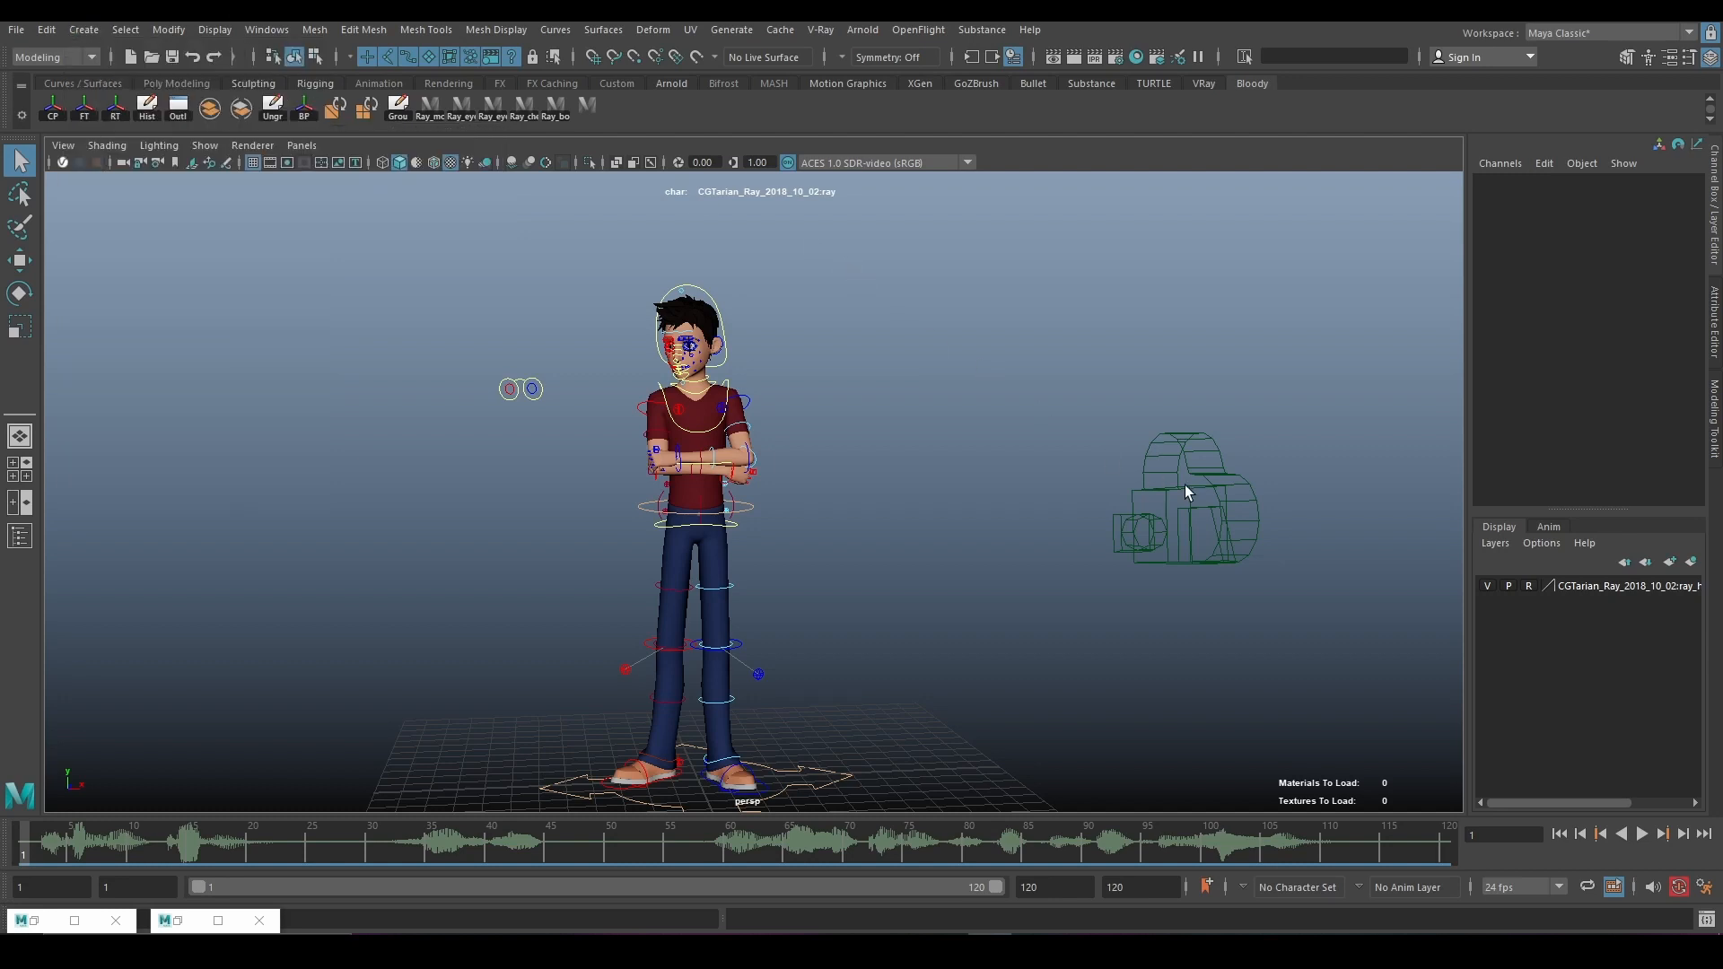
left_click(279, 144)
mouse_move(308, 146)
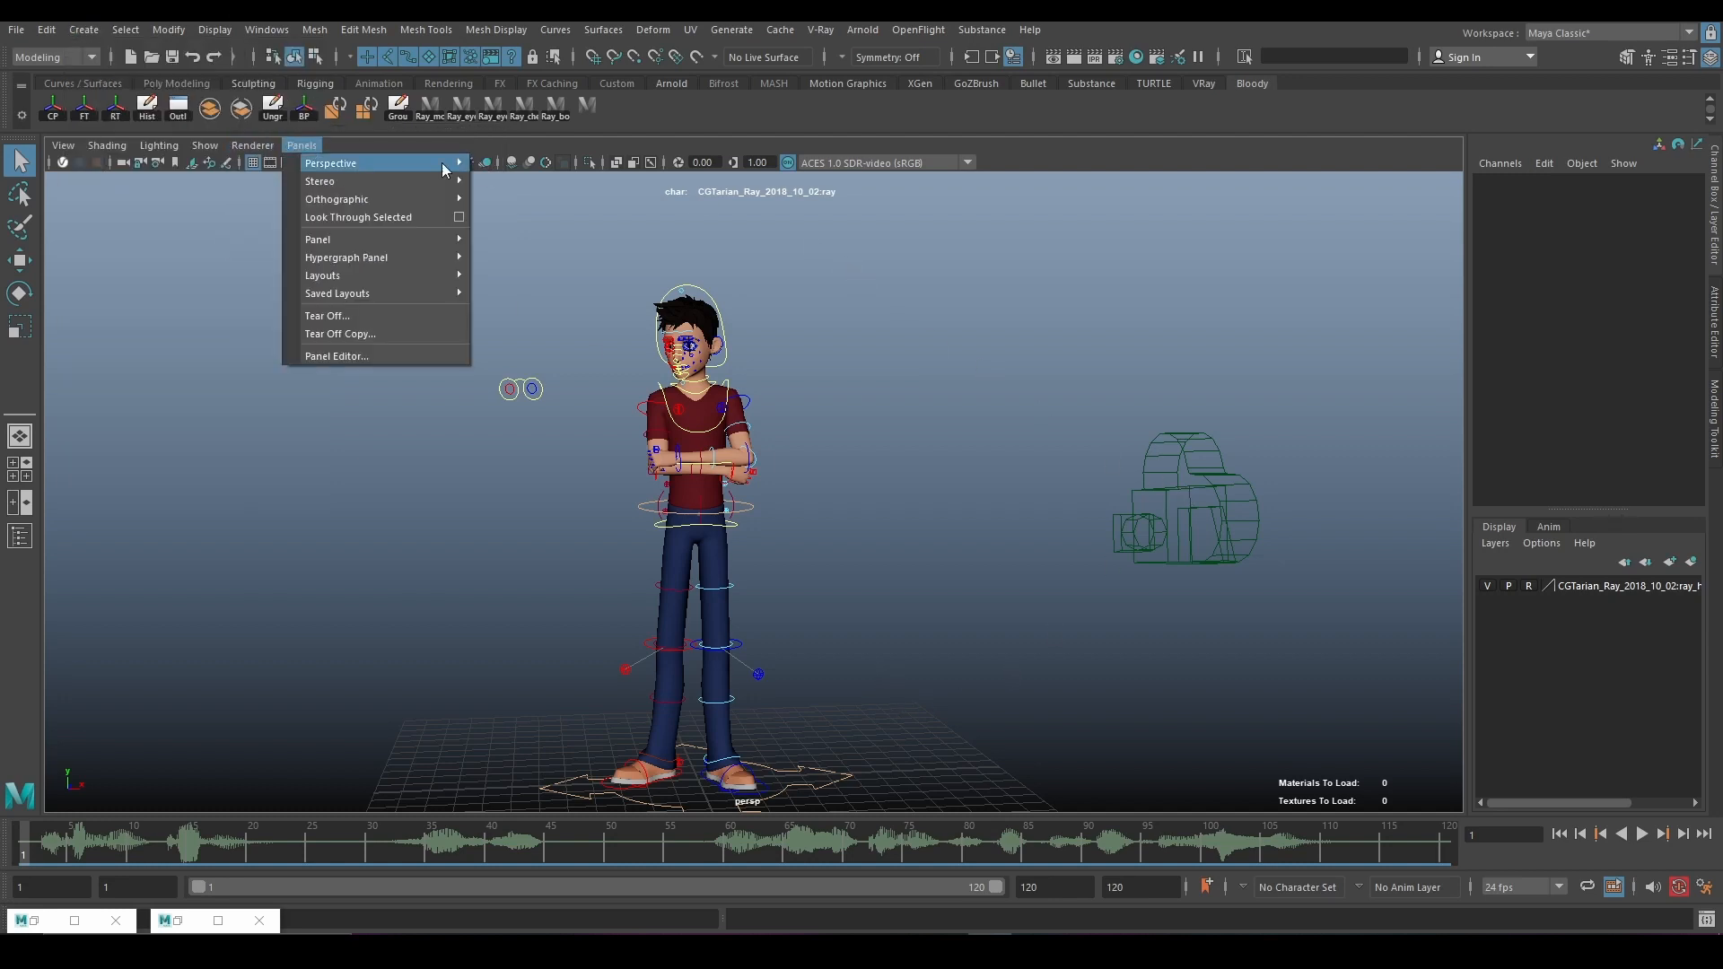
mouse_move(434, 161)
left_click(507, 181)
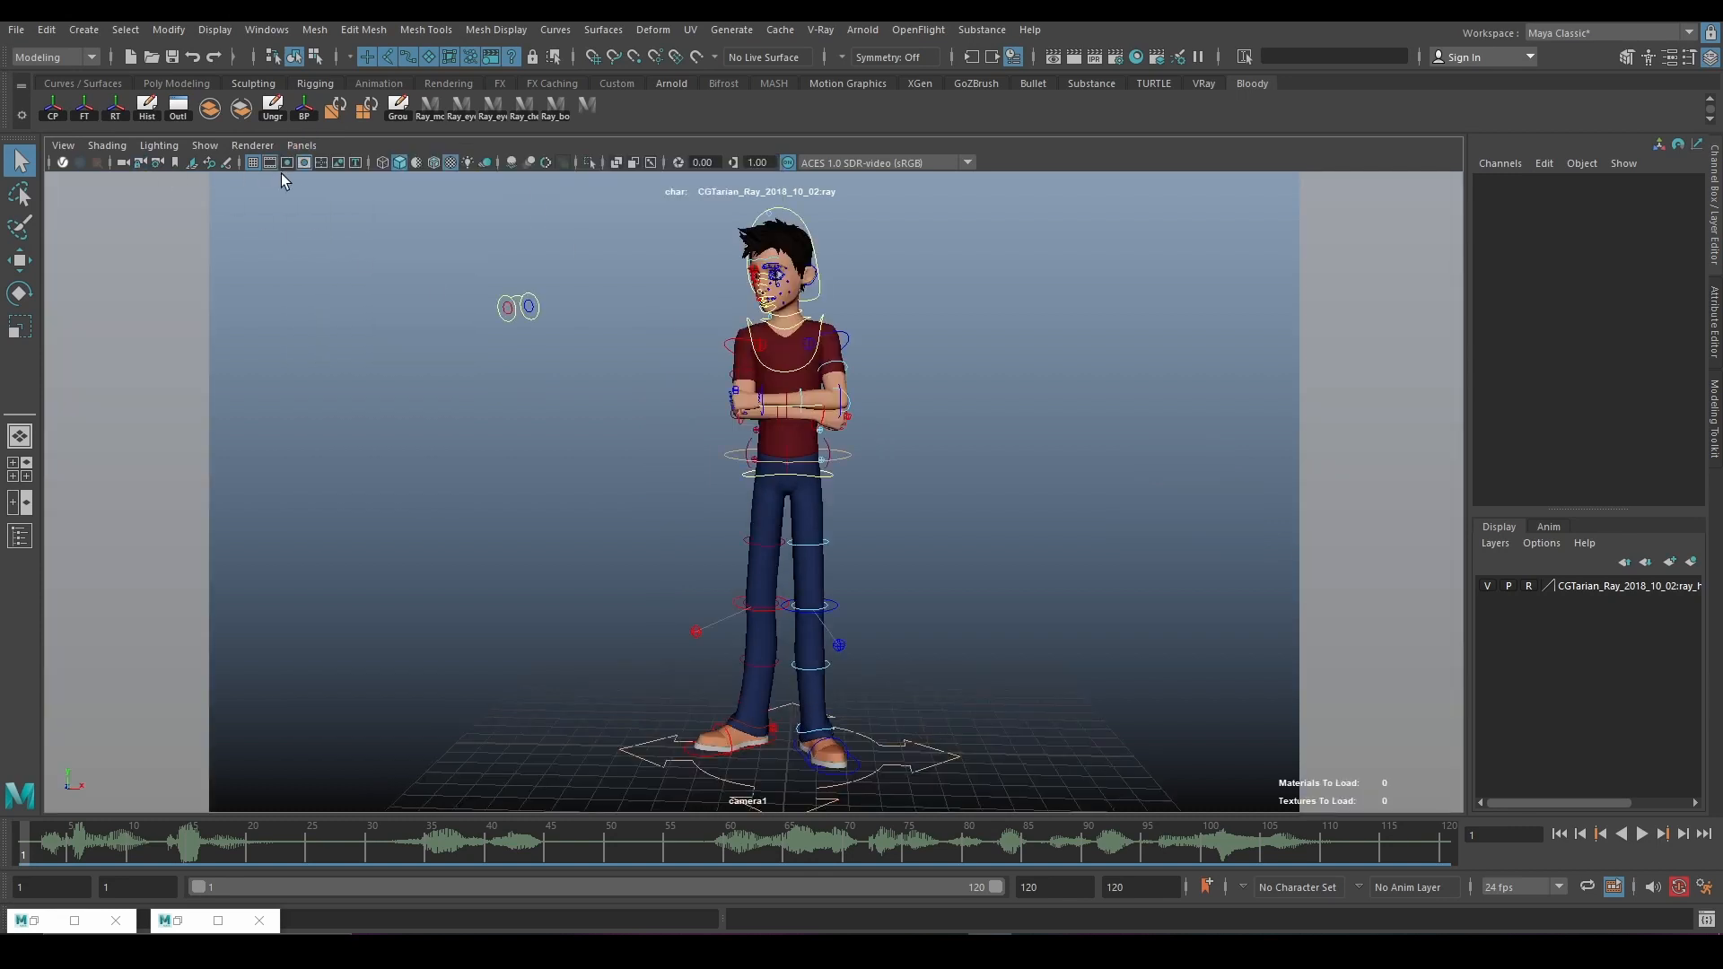
Toggle the gate mask, grid and film gate of the camera1 view off and back on
left_click(302, 163)
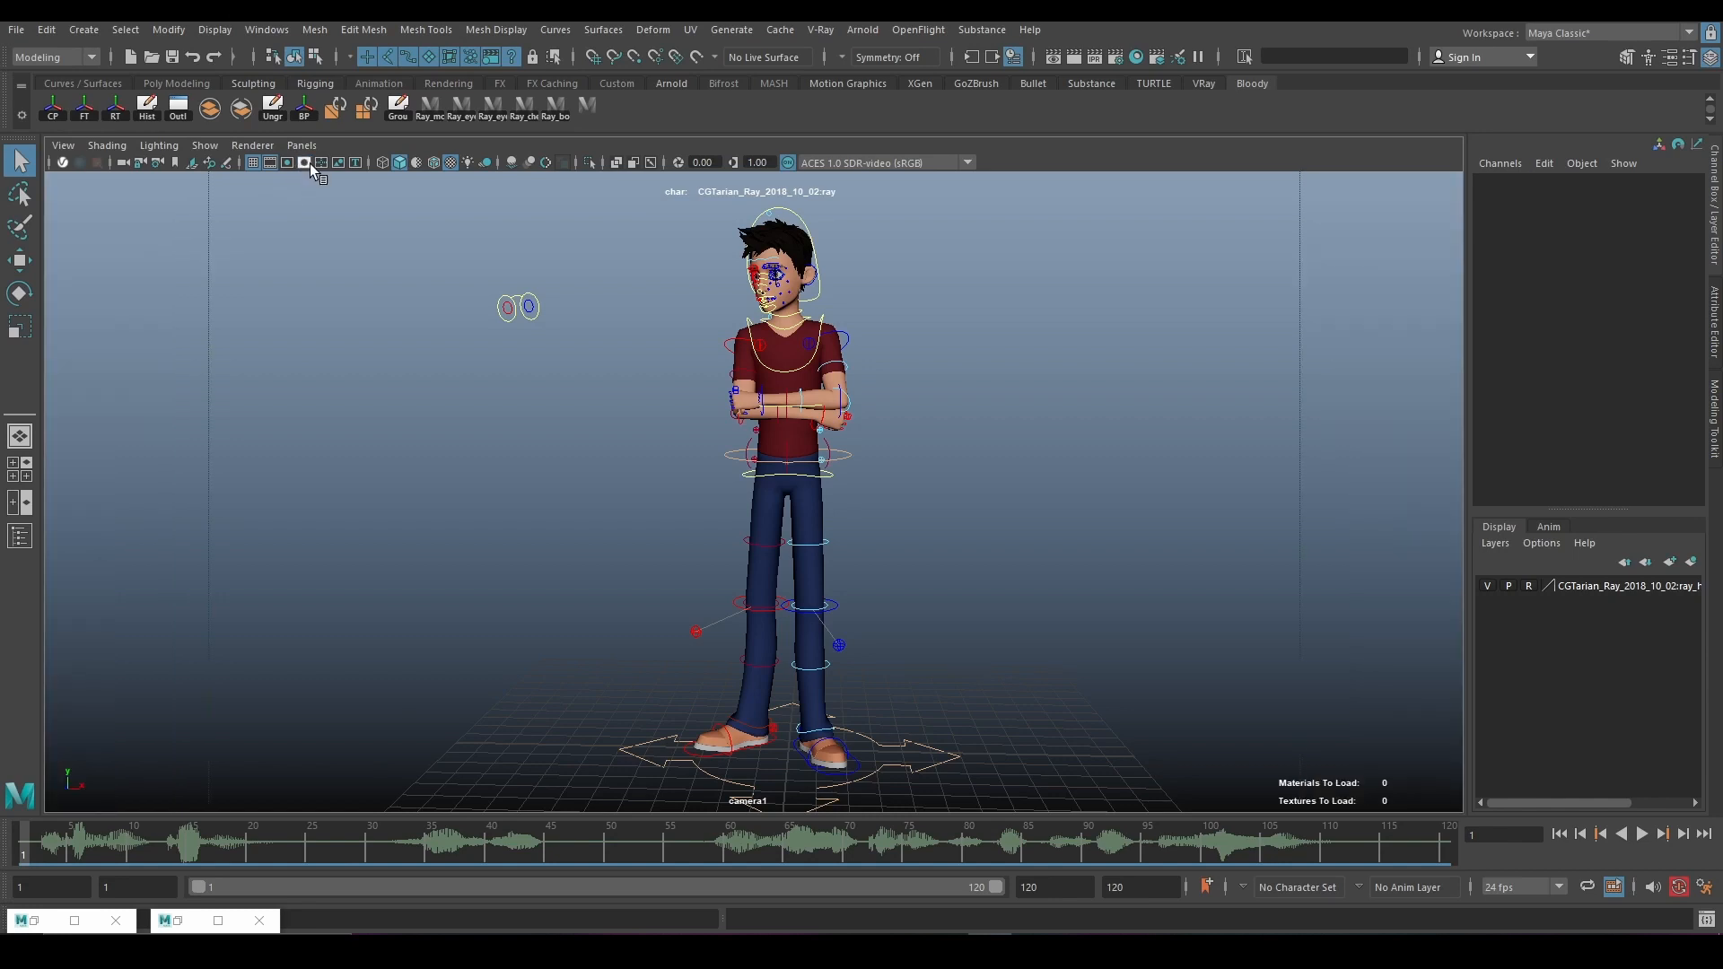
left_click(305, 163)
left_click(253, 166)
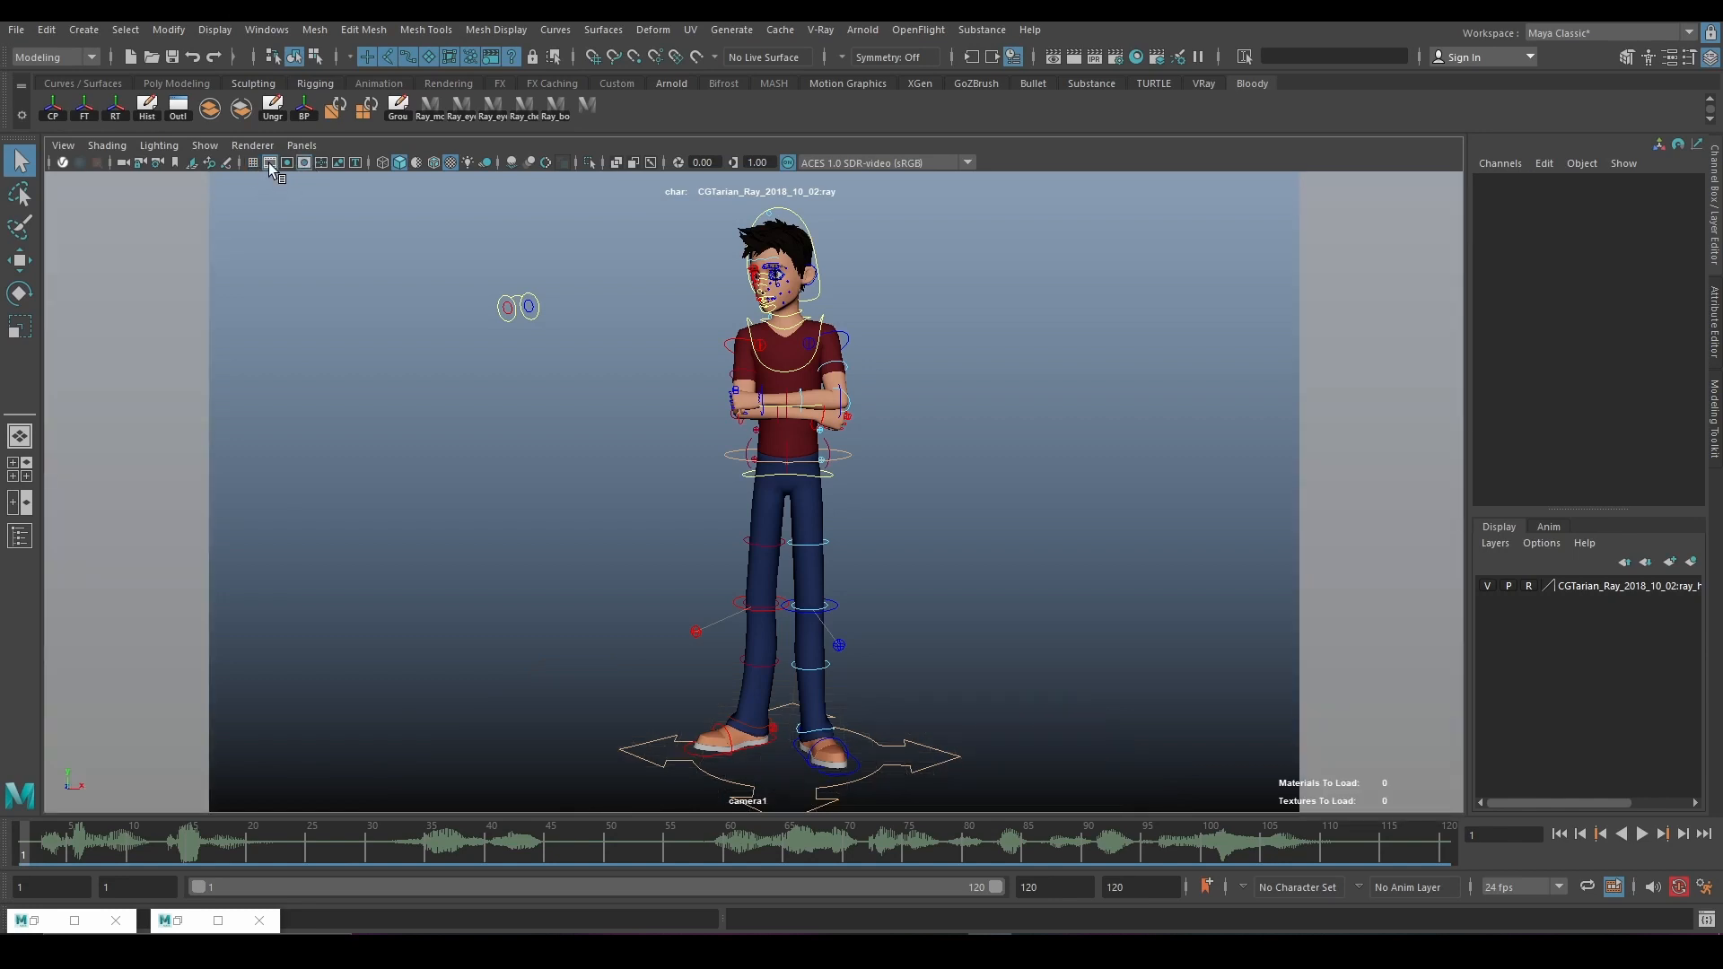
left_click(268, 164)
left_click(253, 163)
scroll(842, 484, "up", 1)
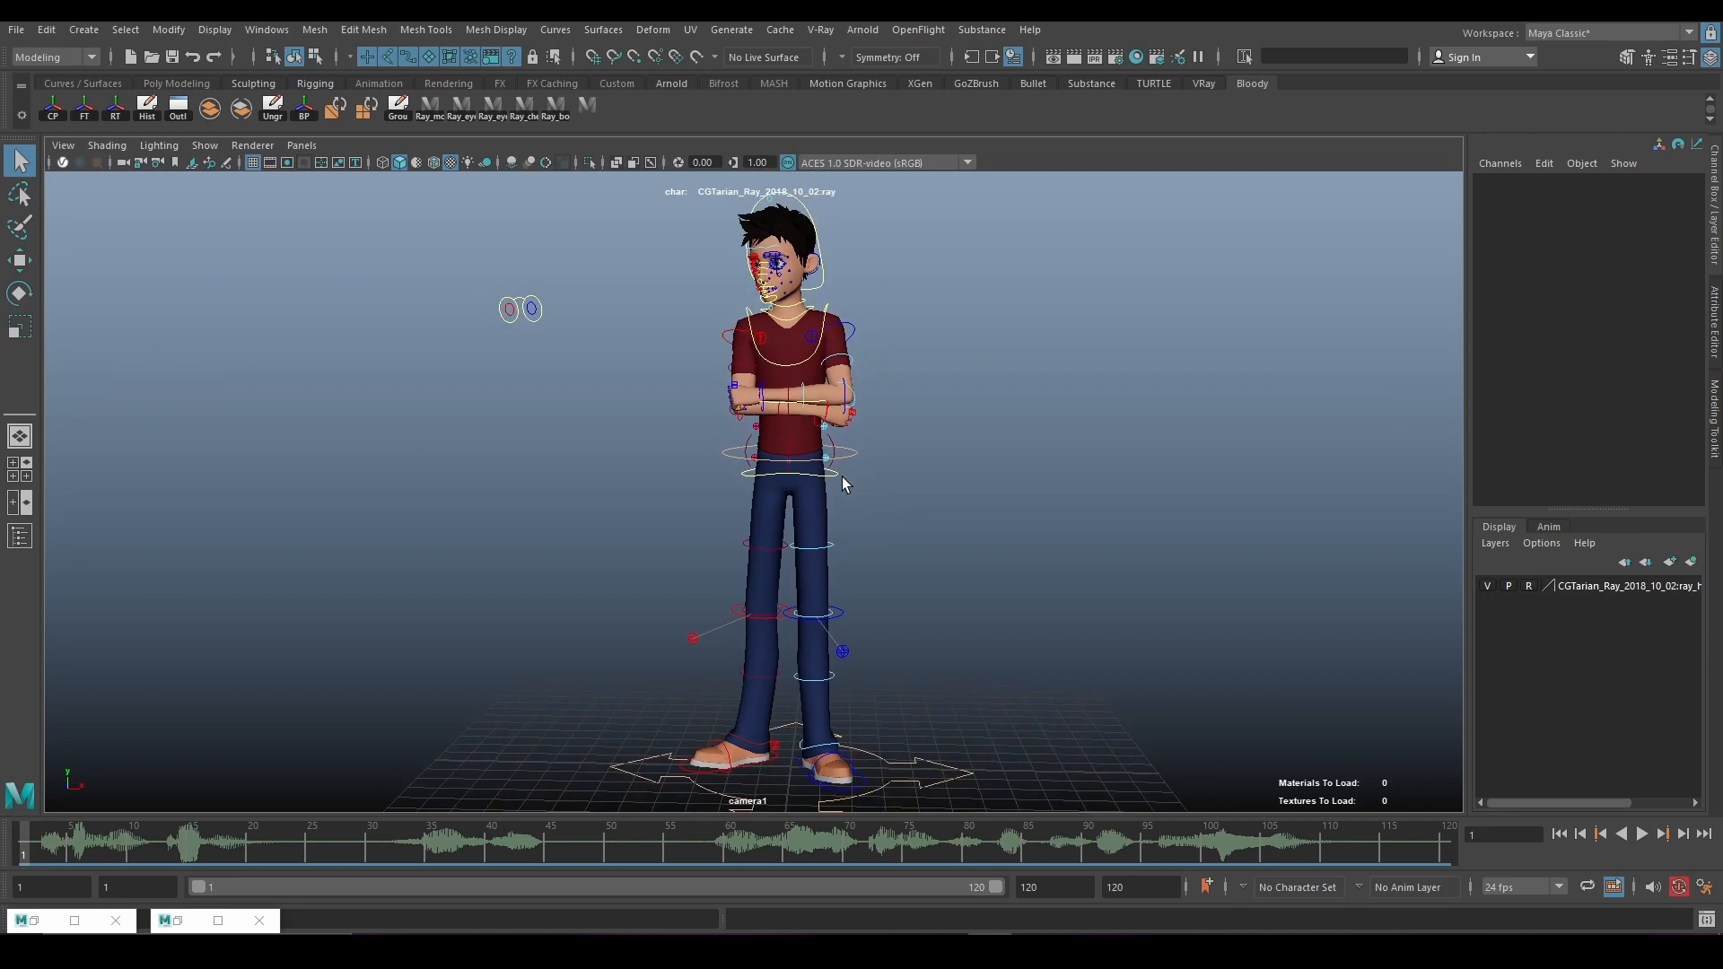
left_click_drag(842, 484, 822, 482, "alt")
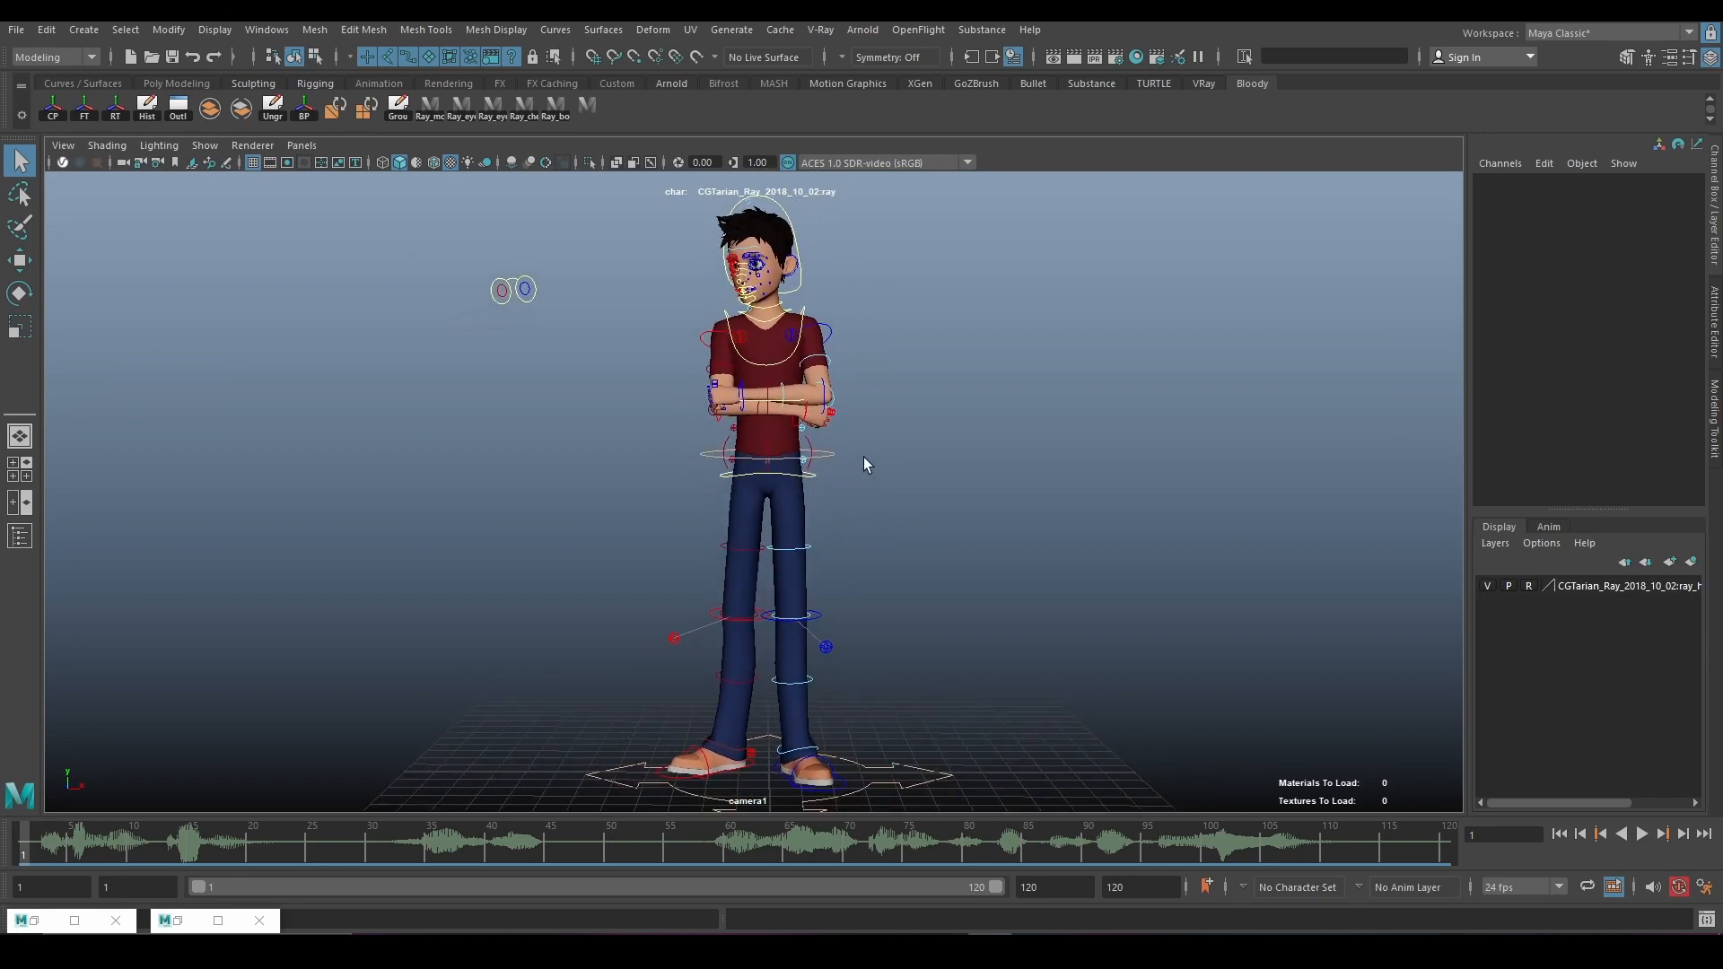
left_click(270, 164)
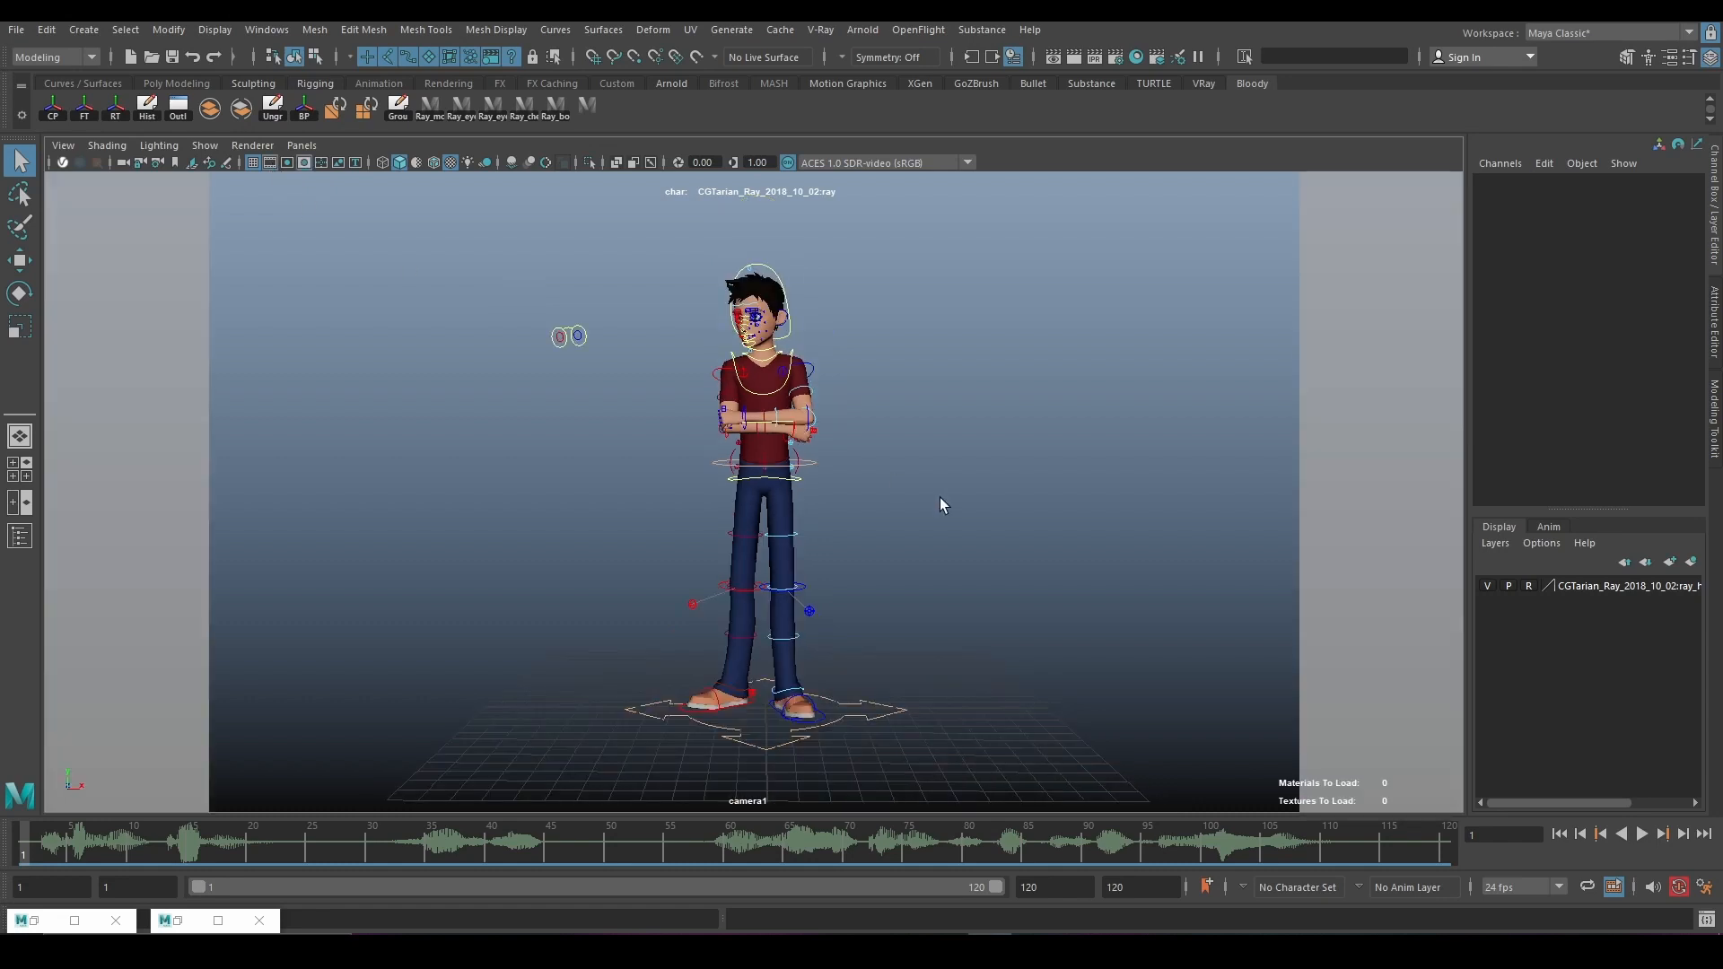
Frame the whole character inside the camera1 gate, checking the pose at frame 51, and lock the camera
right_click_drag(969, 508, 1021, 588, "alt")
middle_click_drag(1021, 579, 991, 584, "alt")
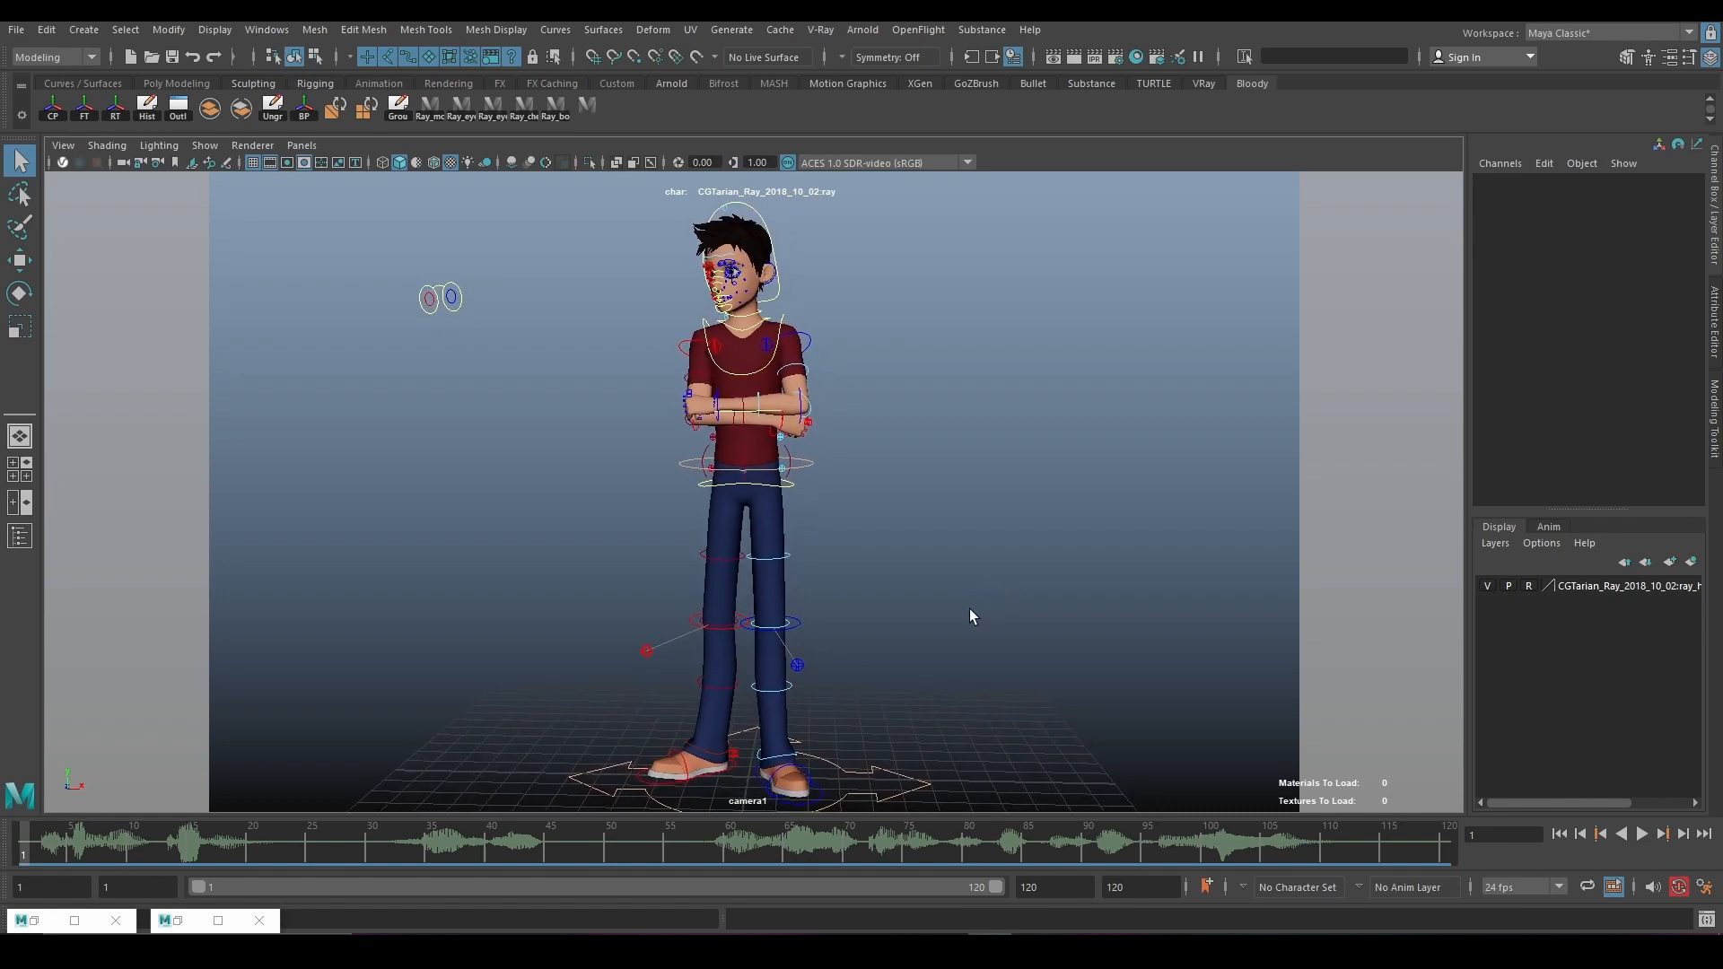
left_click(617, 834)
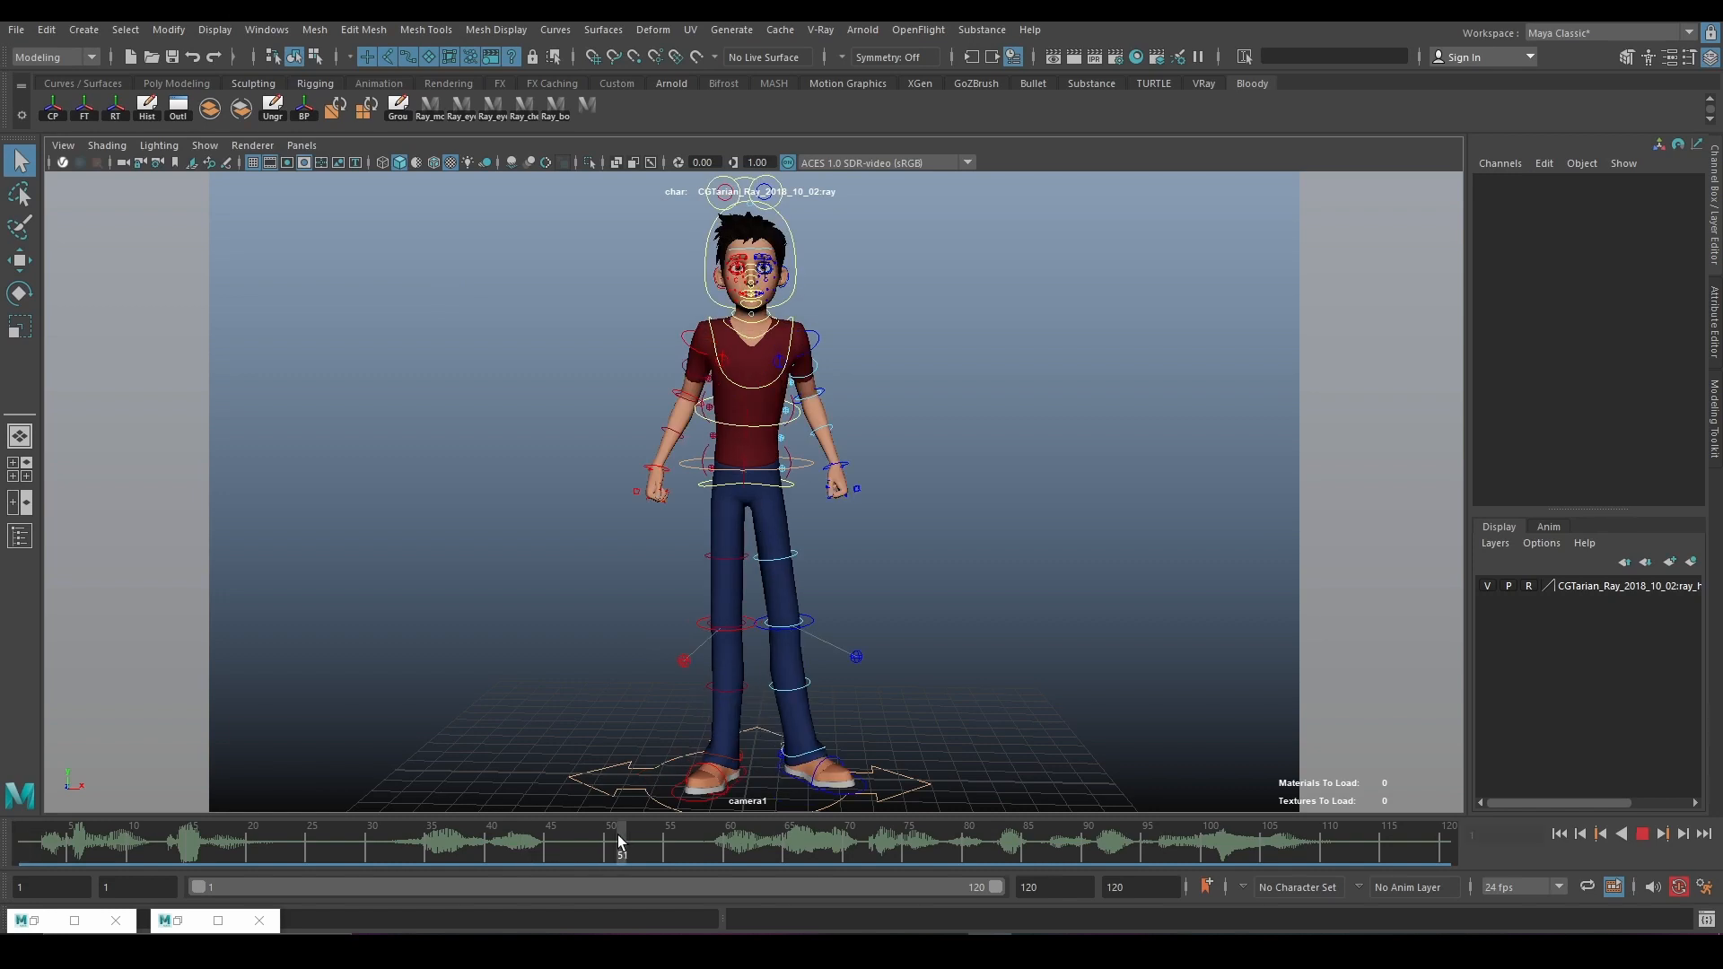
left_click_drag(1008, 623, 994, 628, "alt")
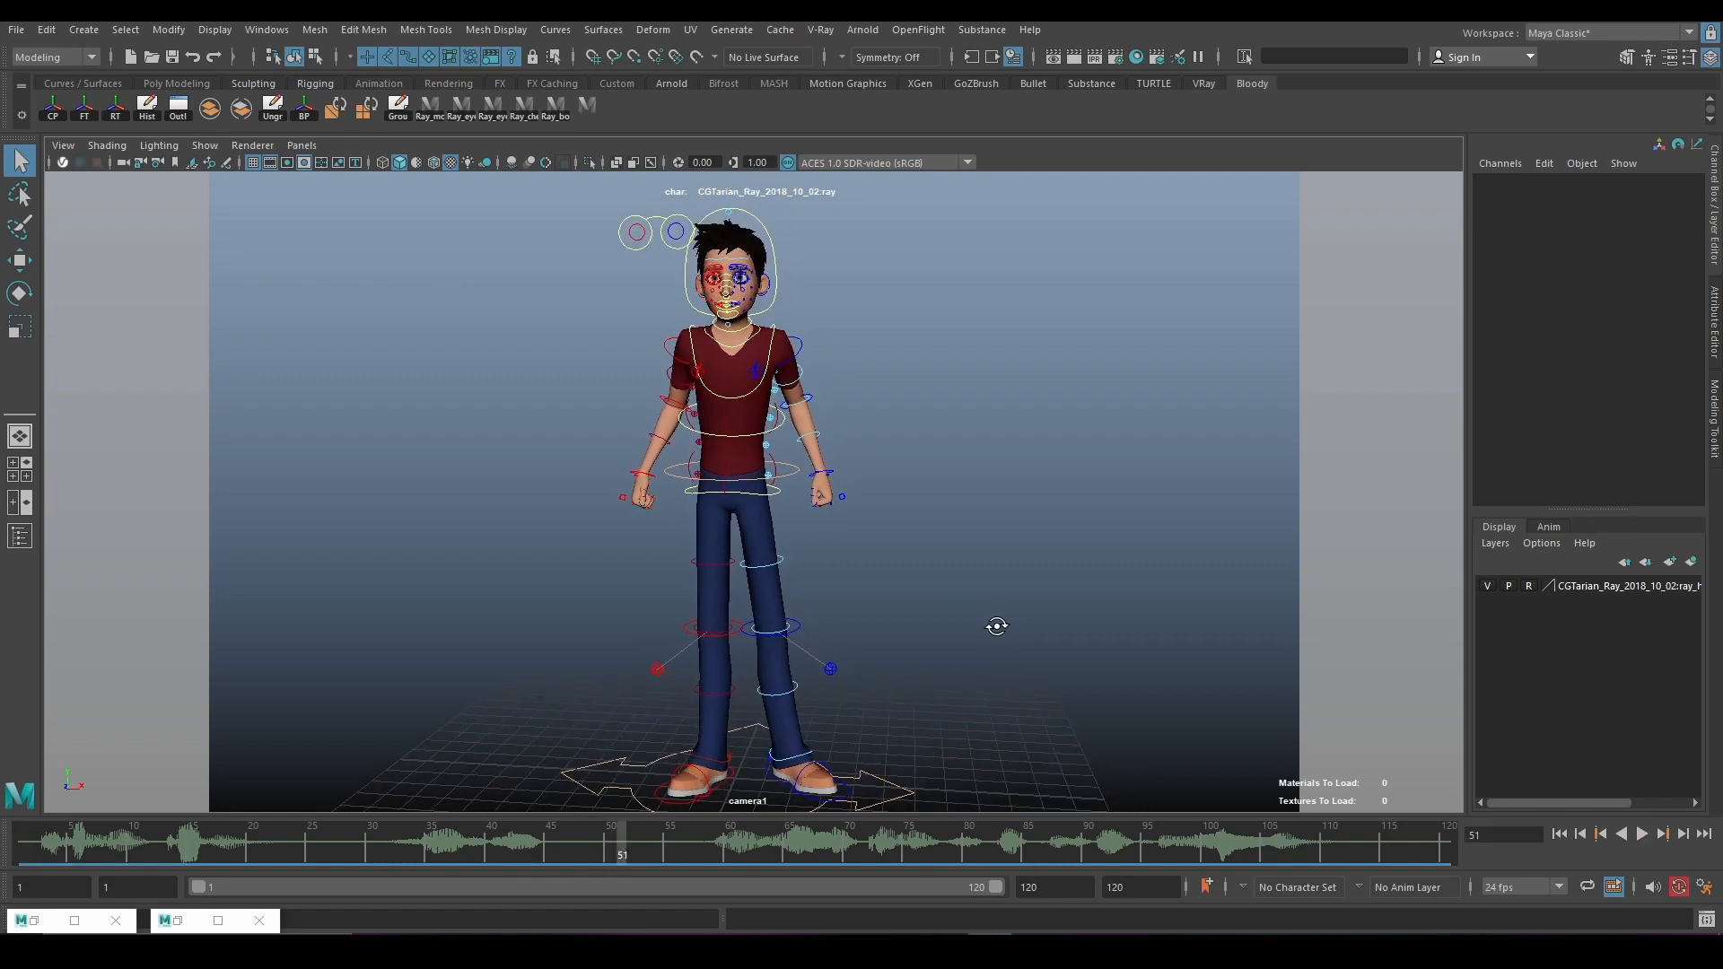
right_click_drag(994, 628, 989, 628, "alt")
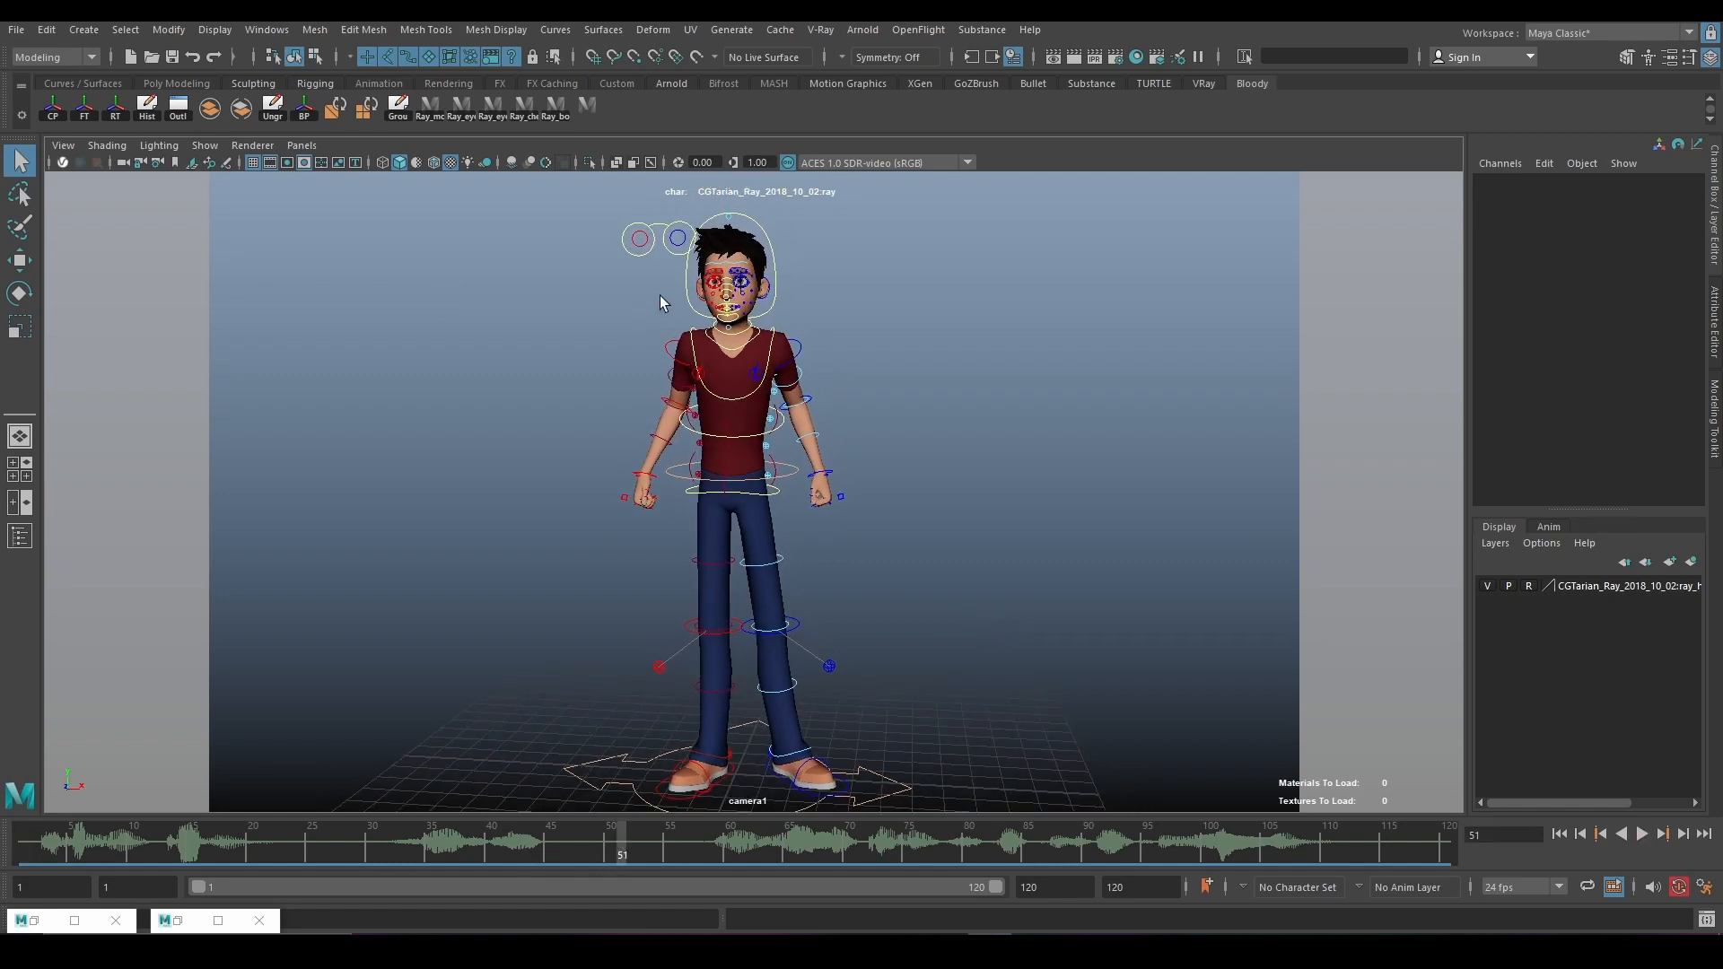
left_click_drag(958, 446, 960, 445, "alt")
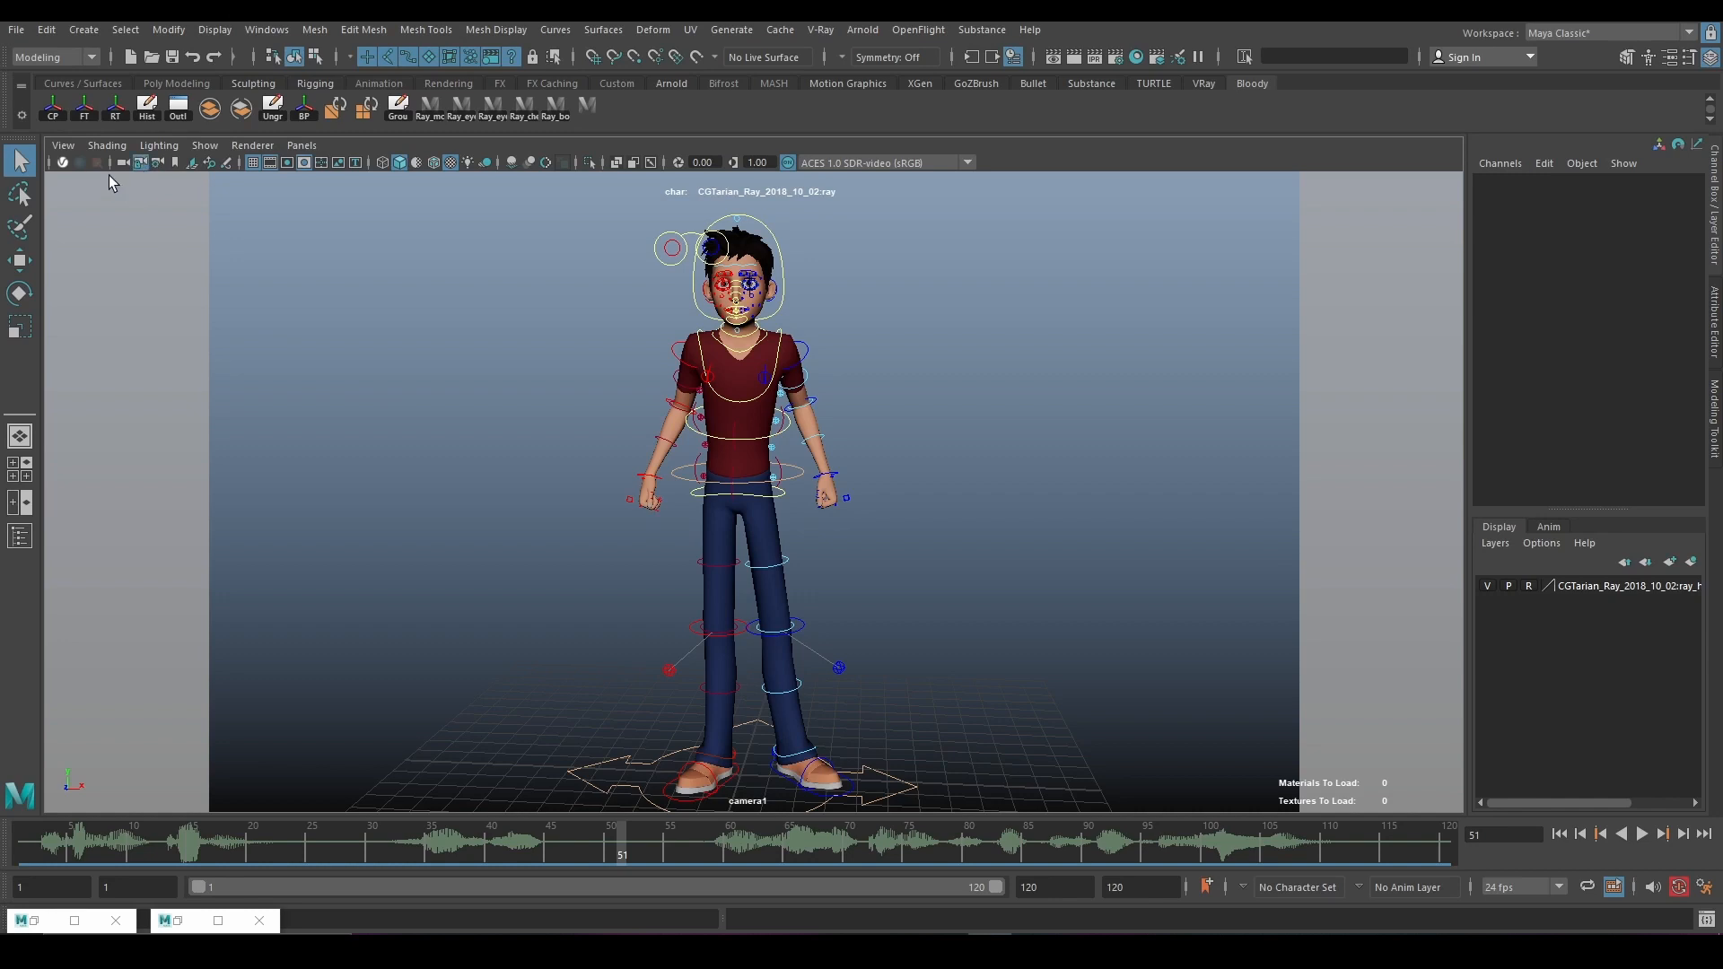
left_click(61, 146)
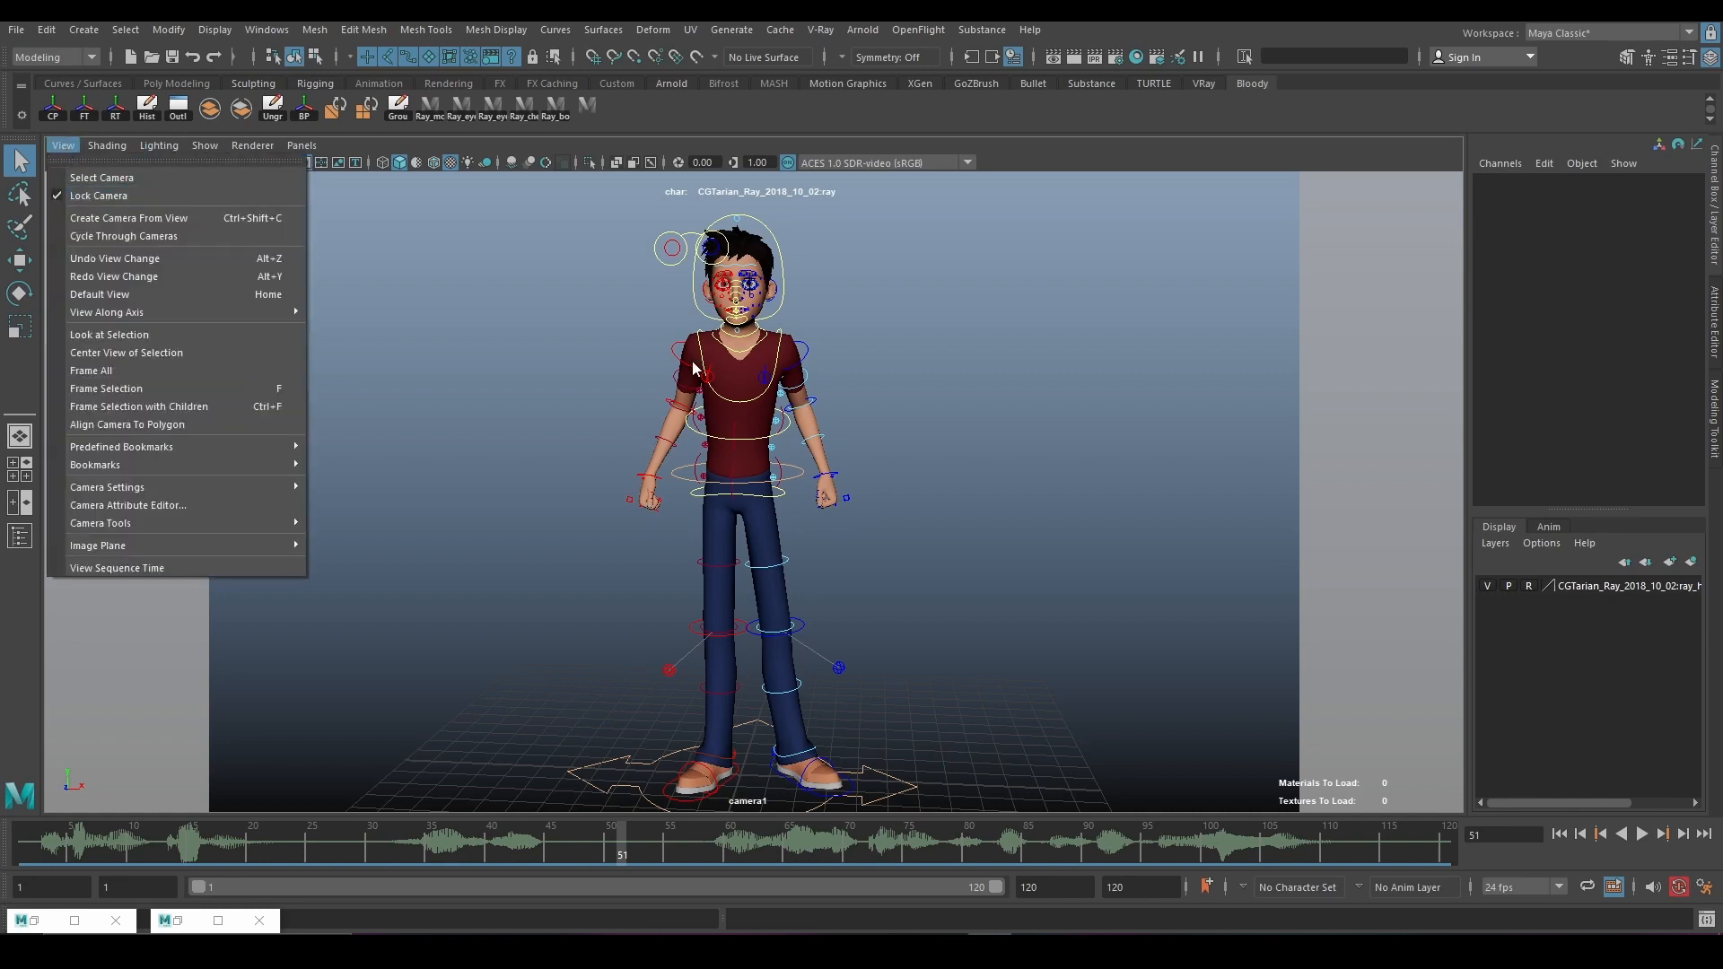
left_click(1066, 517)
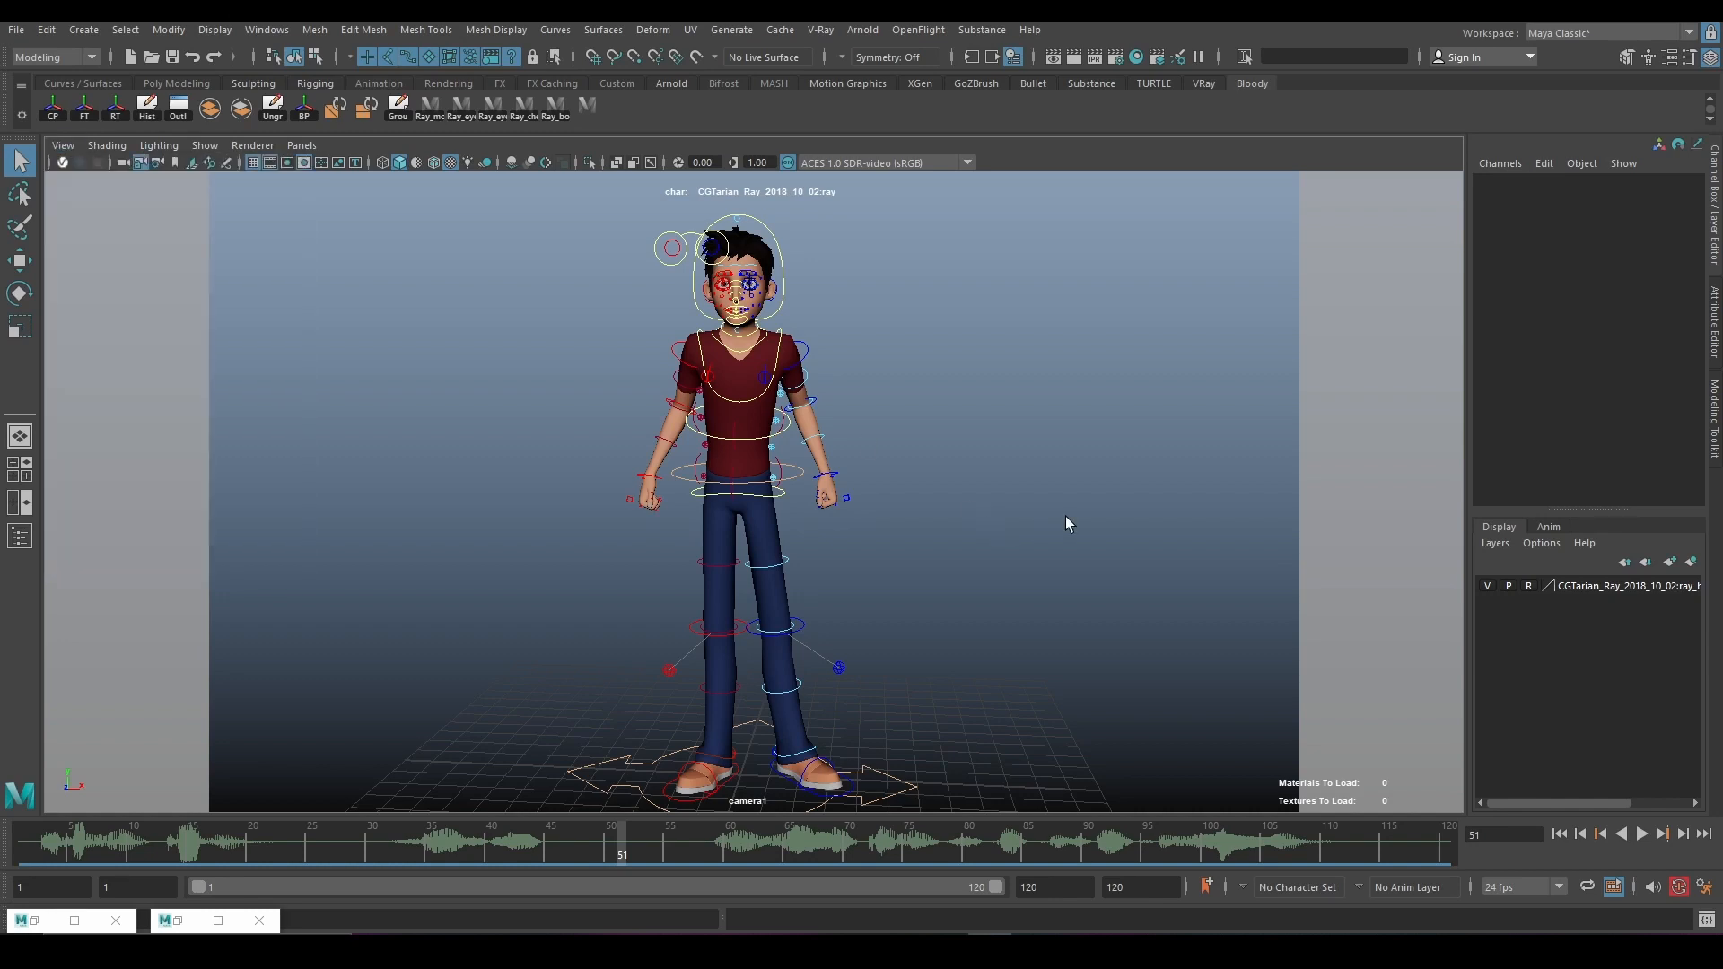
Hide the rig's control curves in the camera1 view and go back to frame 1
left_click(204, 145)
left_click(199, 258)
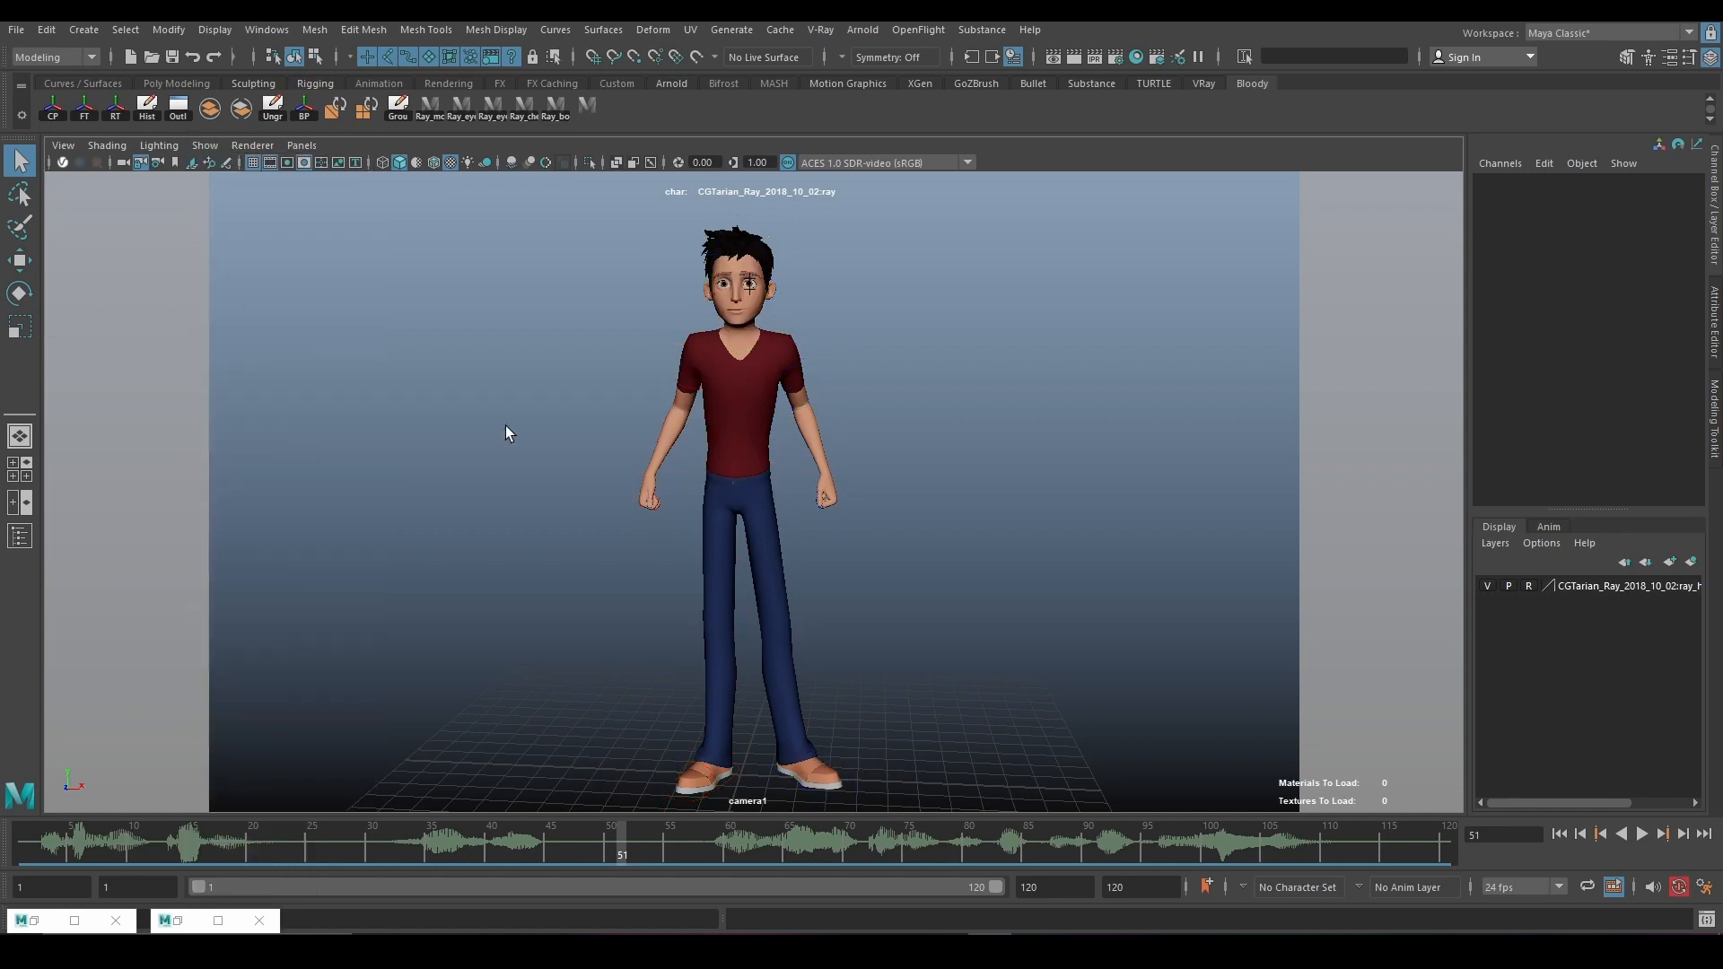
key("alt+shift+v")
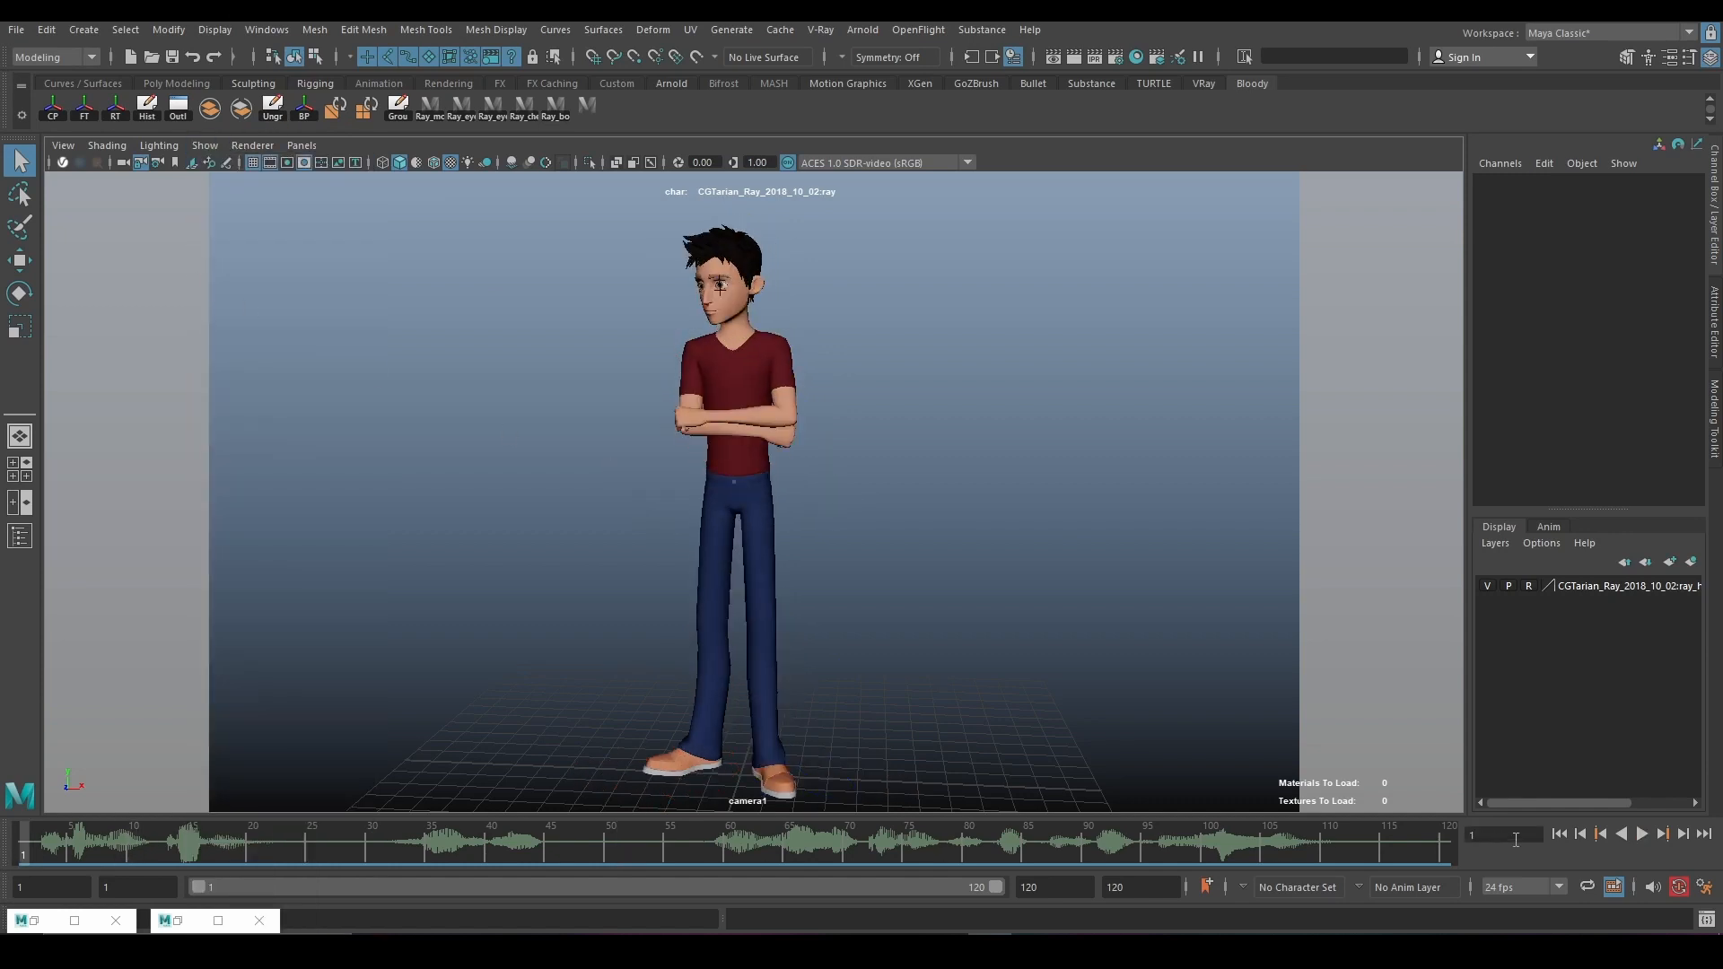
Play the animation through camera1 to review it, stop it and return to frame 1
left_click(1639, 833)
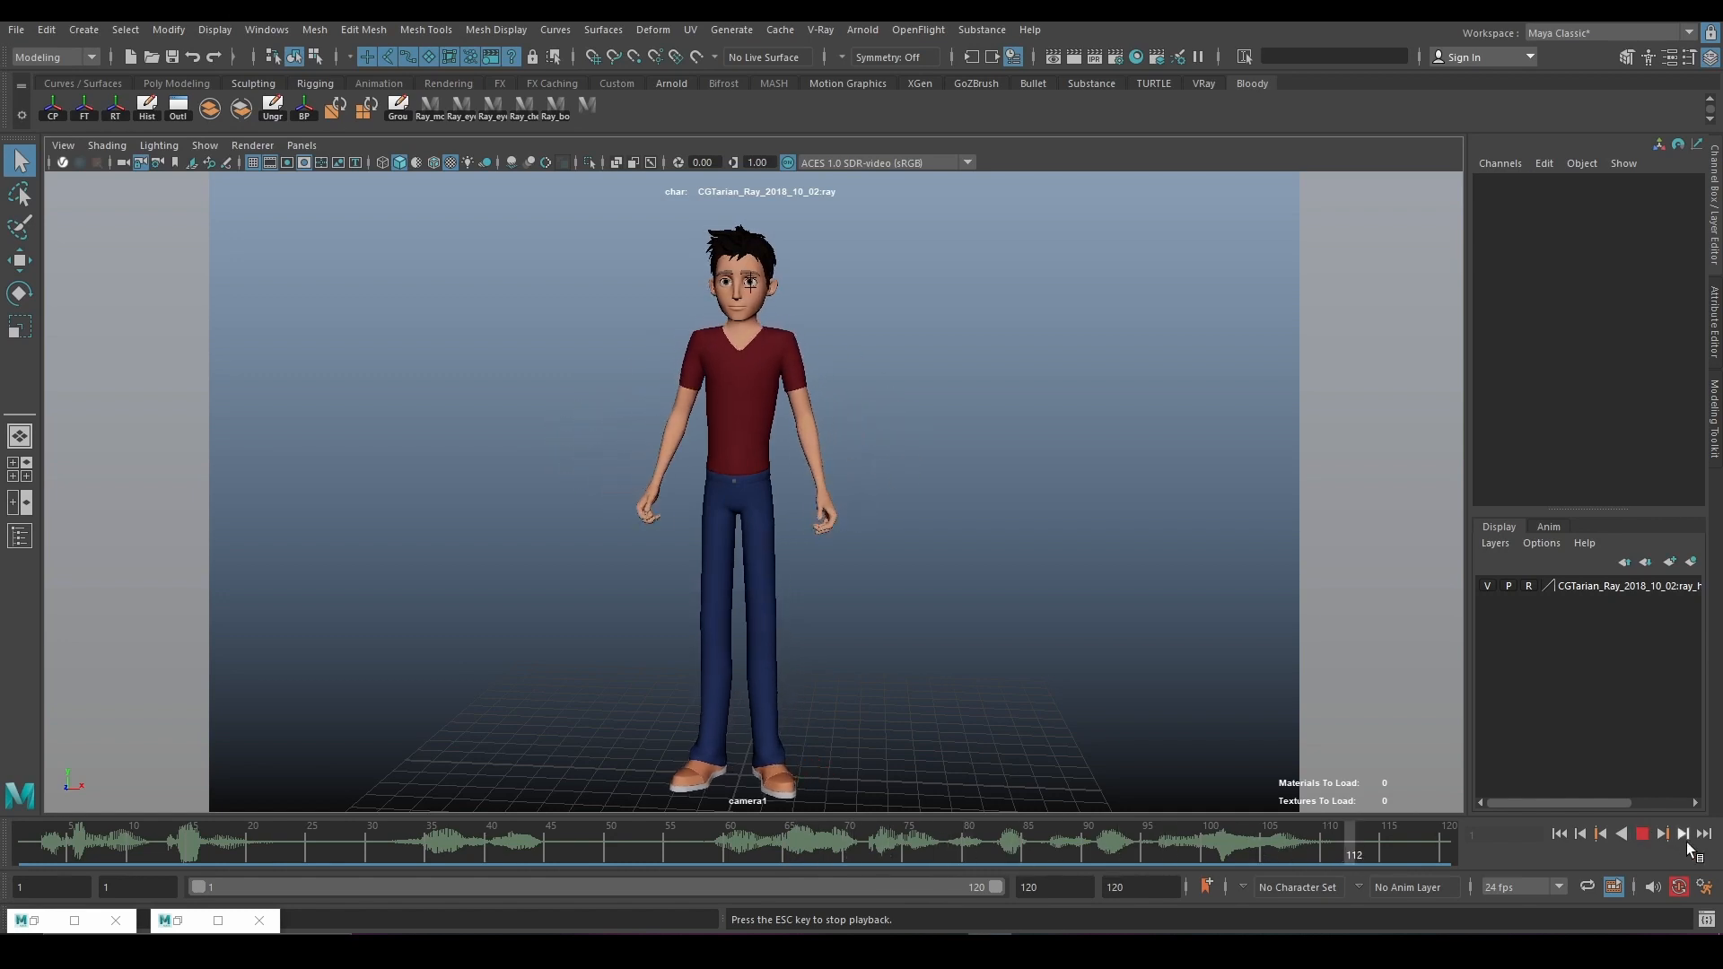
left_click(1635, 834)
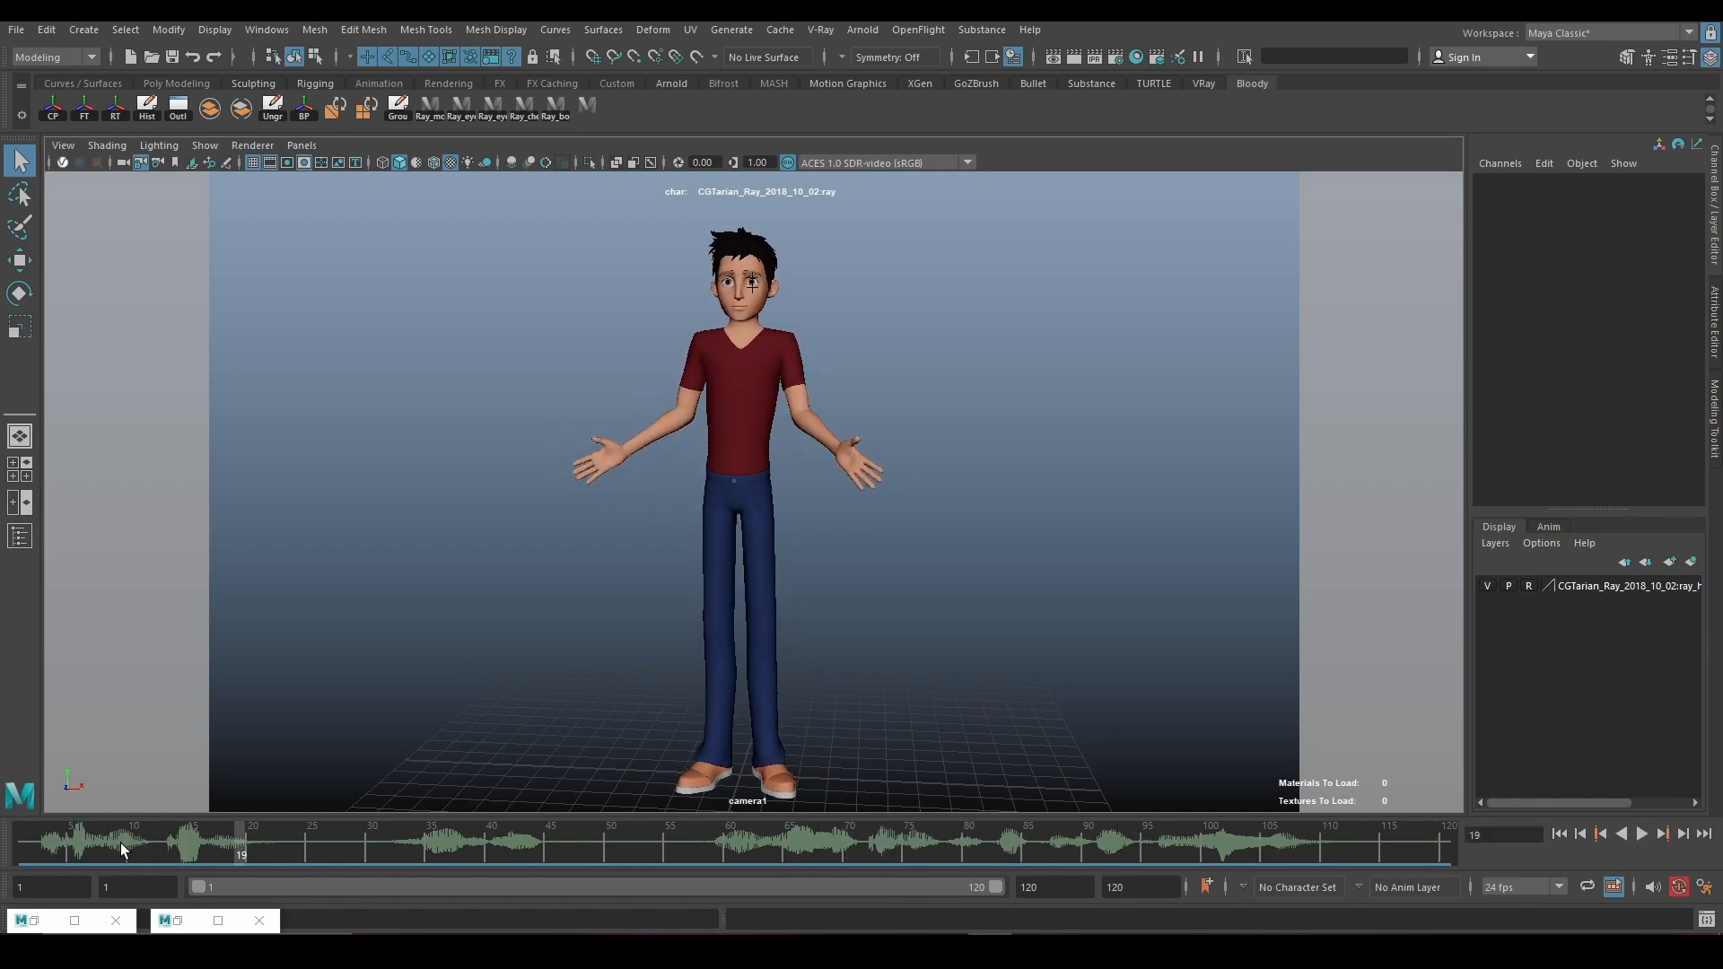
left_click(25, 846)
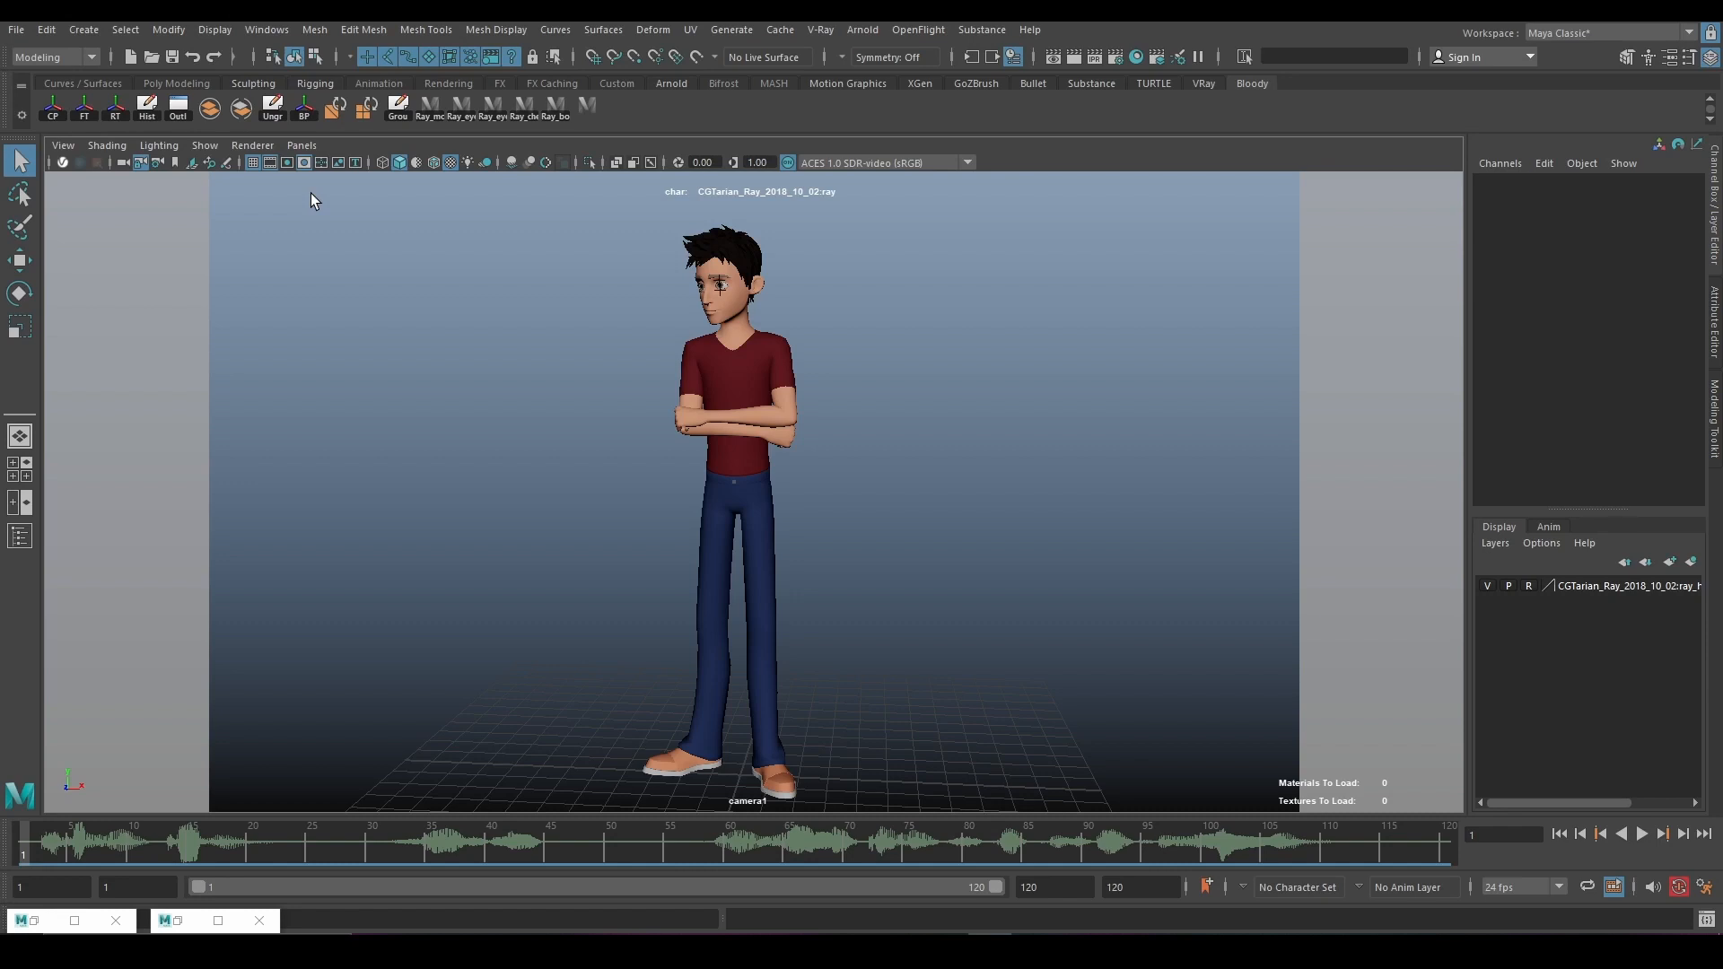
Tear off a copy of the camera1 view and move the floating window onto the adjacent monitor
left_click(300, 147)
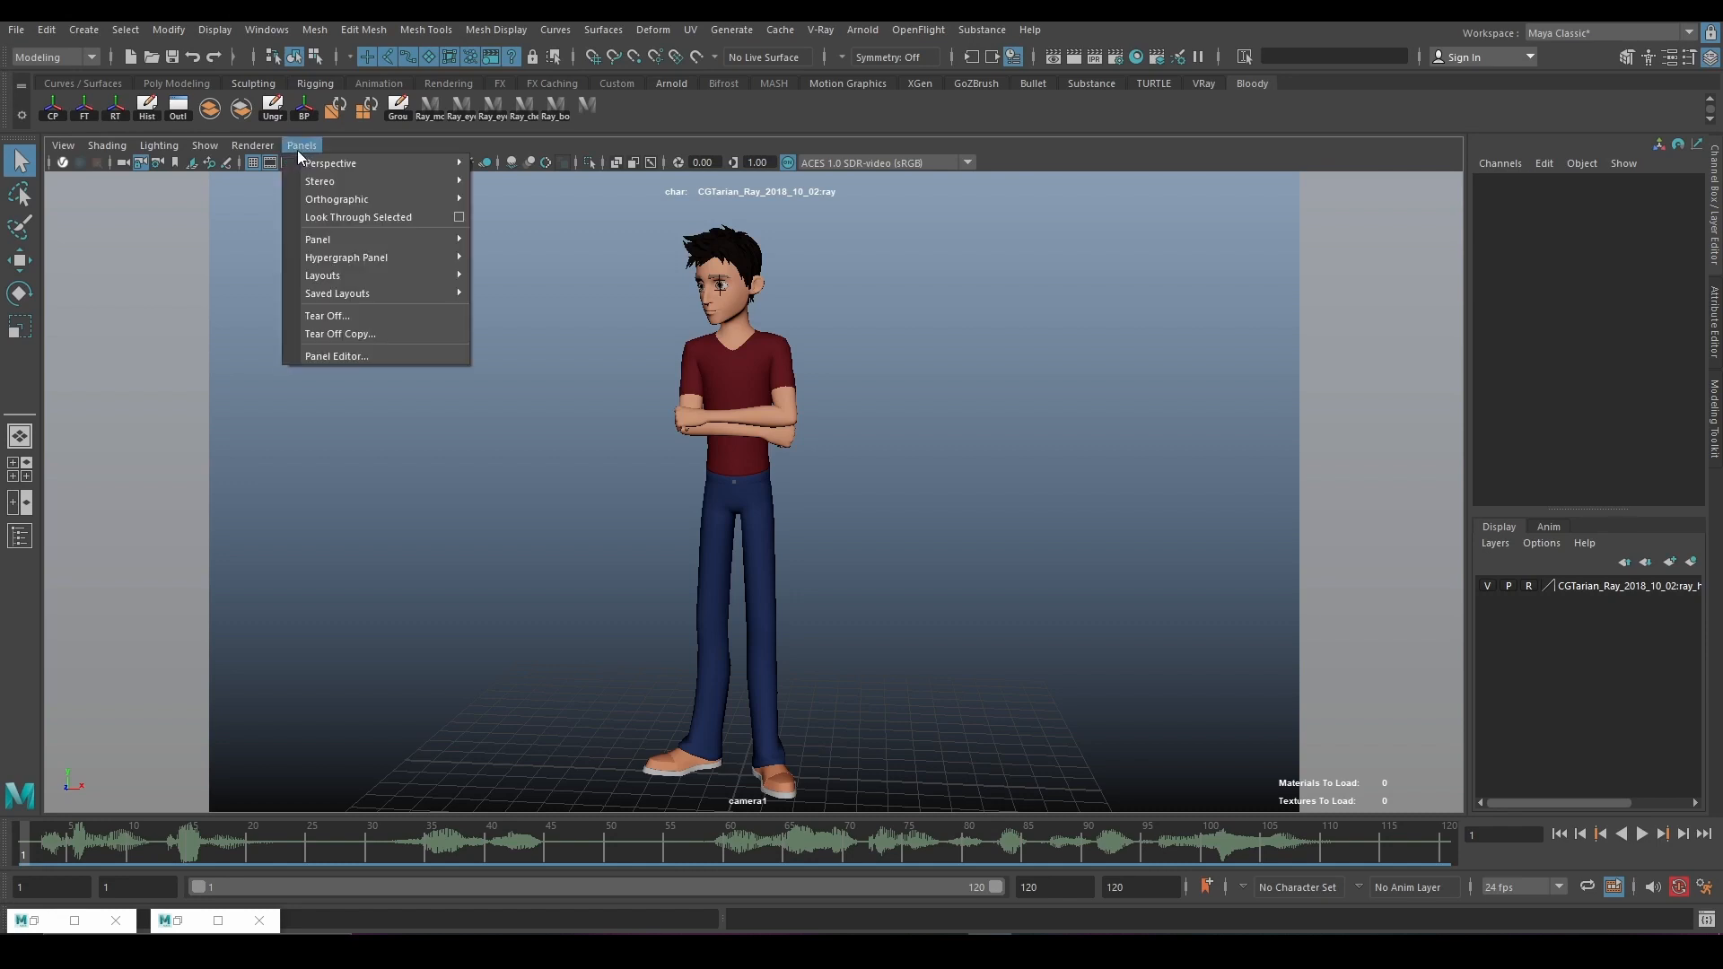
left_click(391, 334)
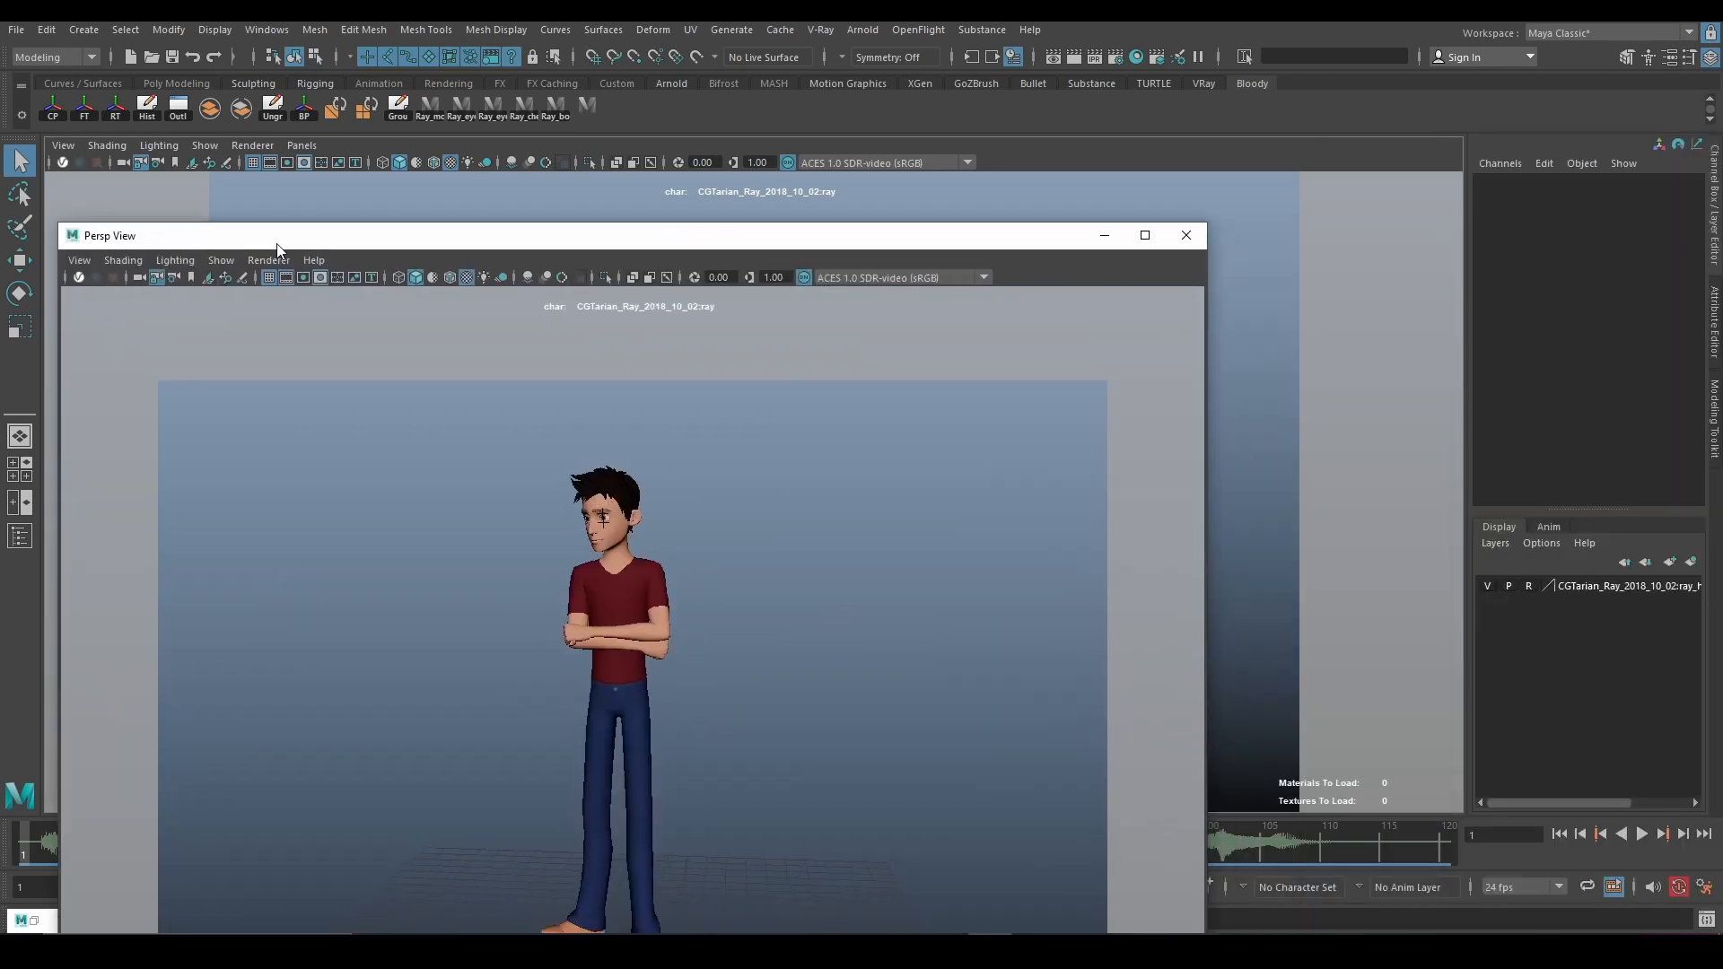
left_click_drag(315, 242, 1721, 391)
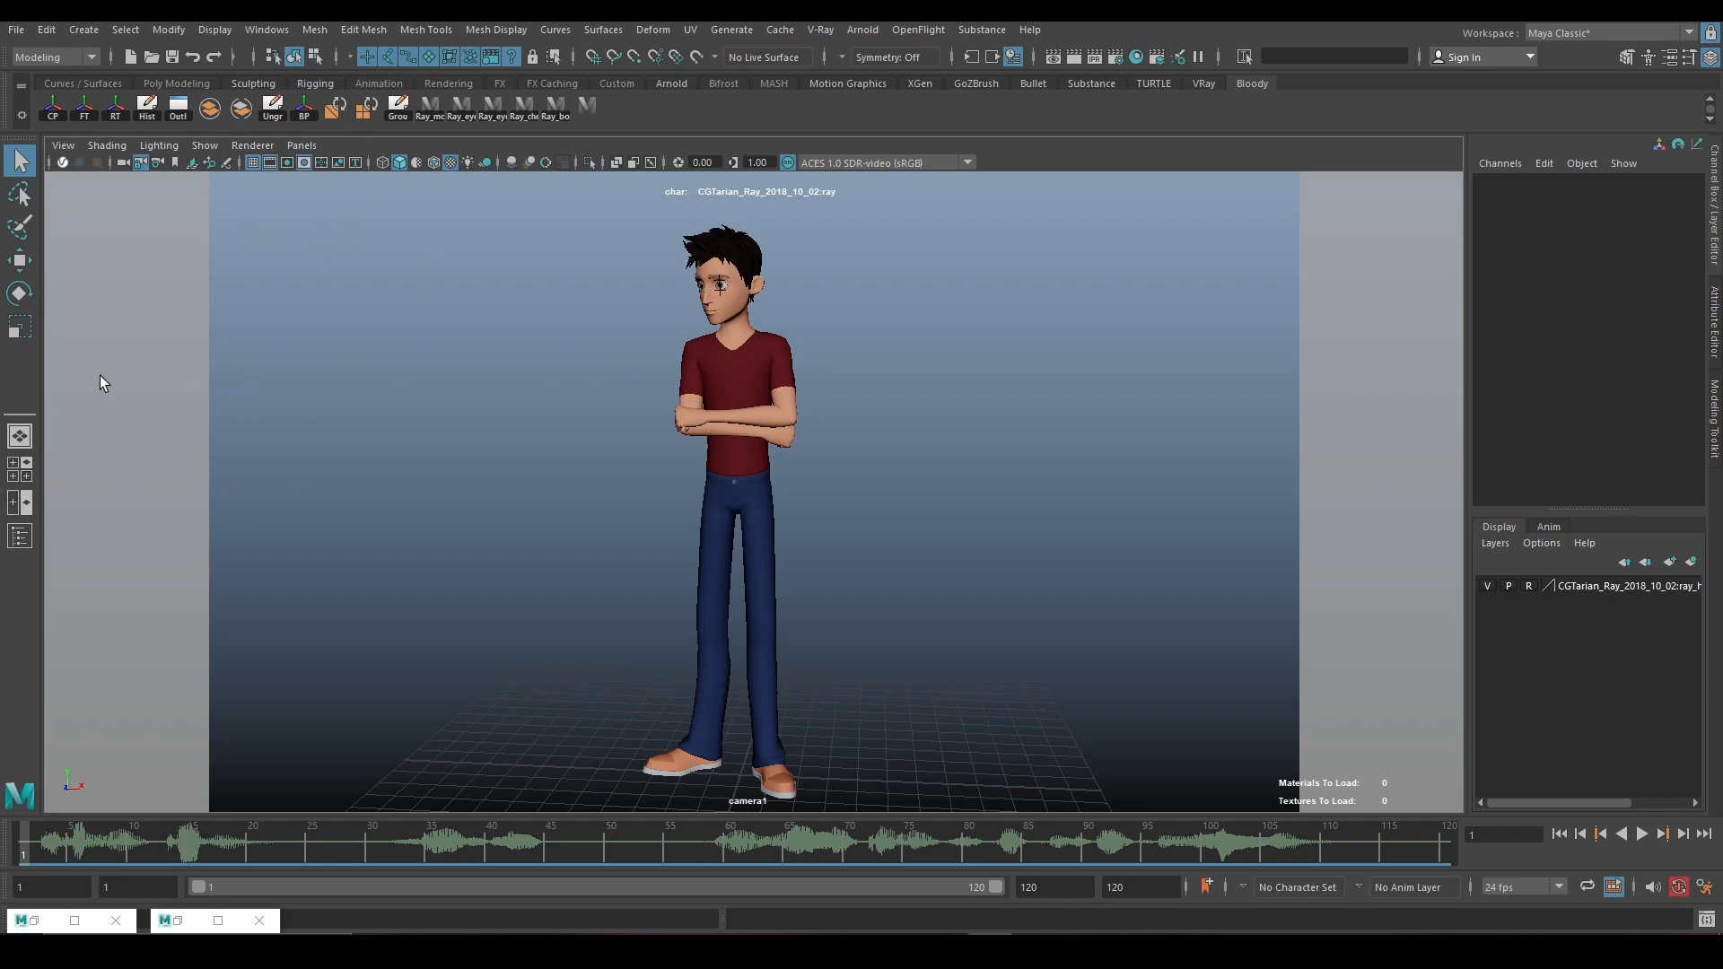
Switch to a two-pane side-by-side layout and set the front-view pane to the persp camera
left_click(20, 506)
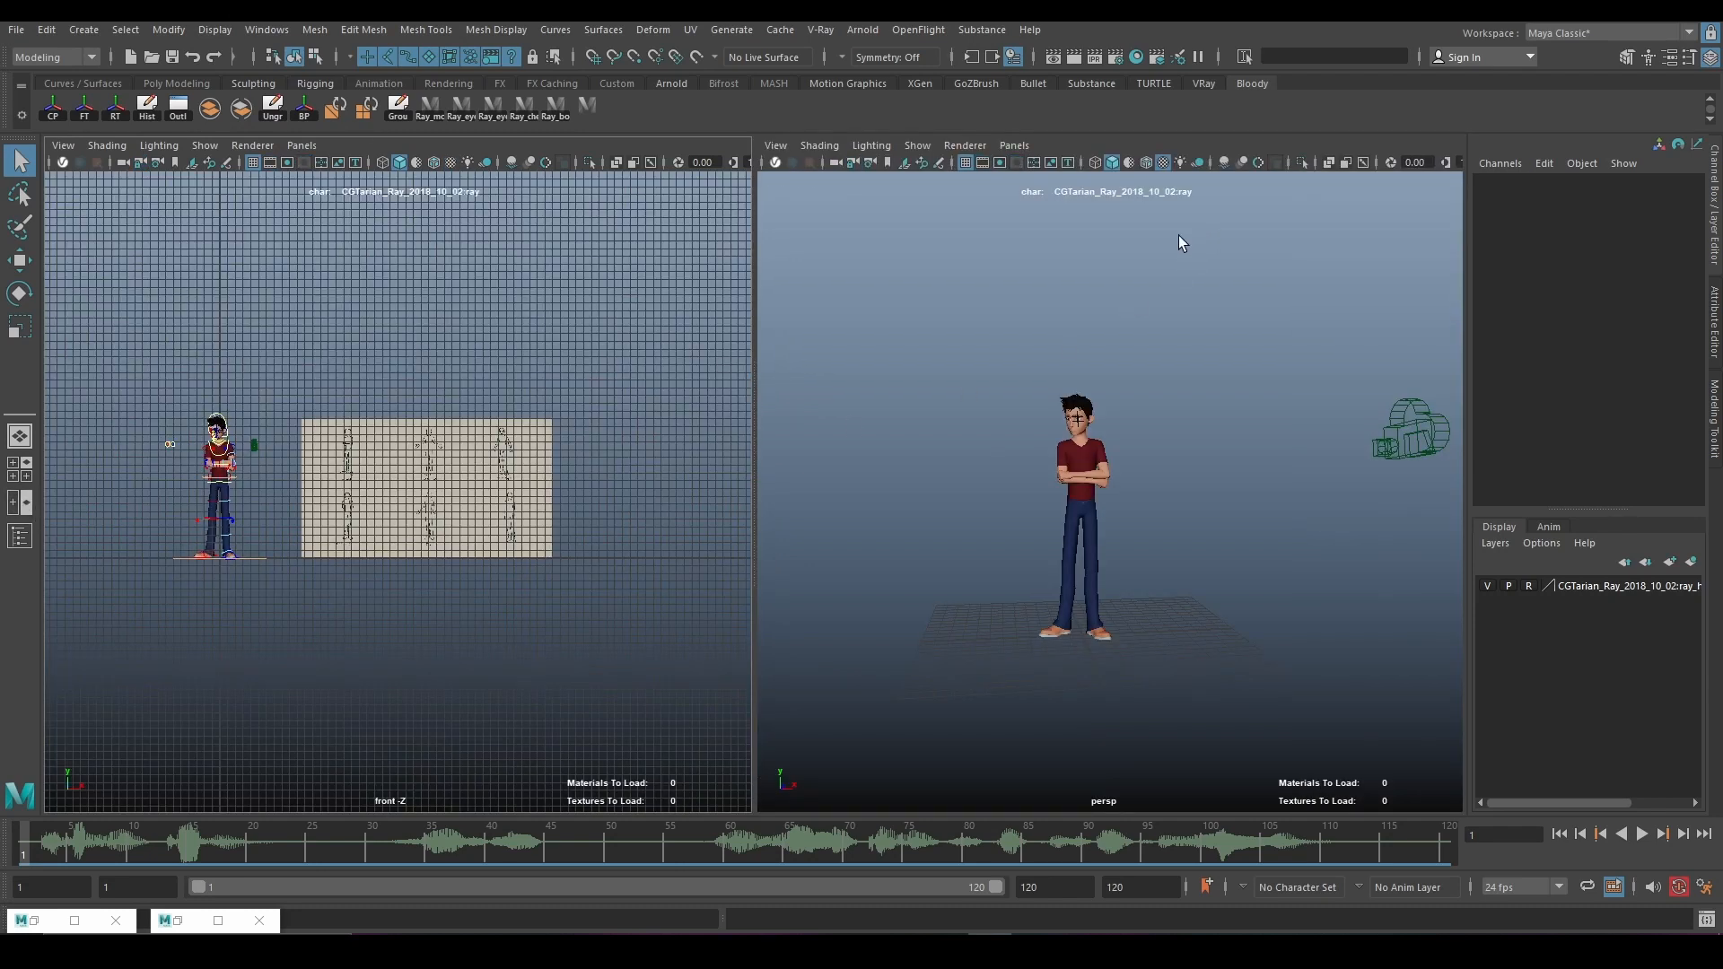
left_click(301, 144)
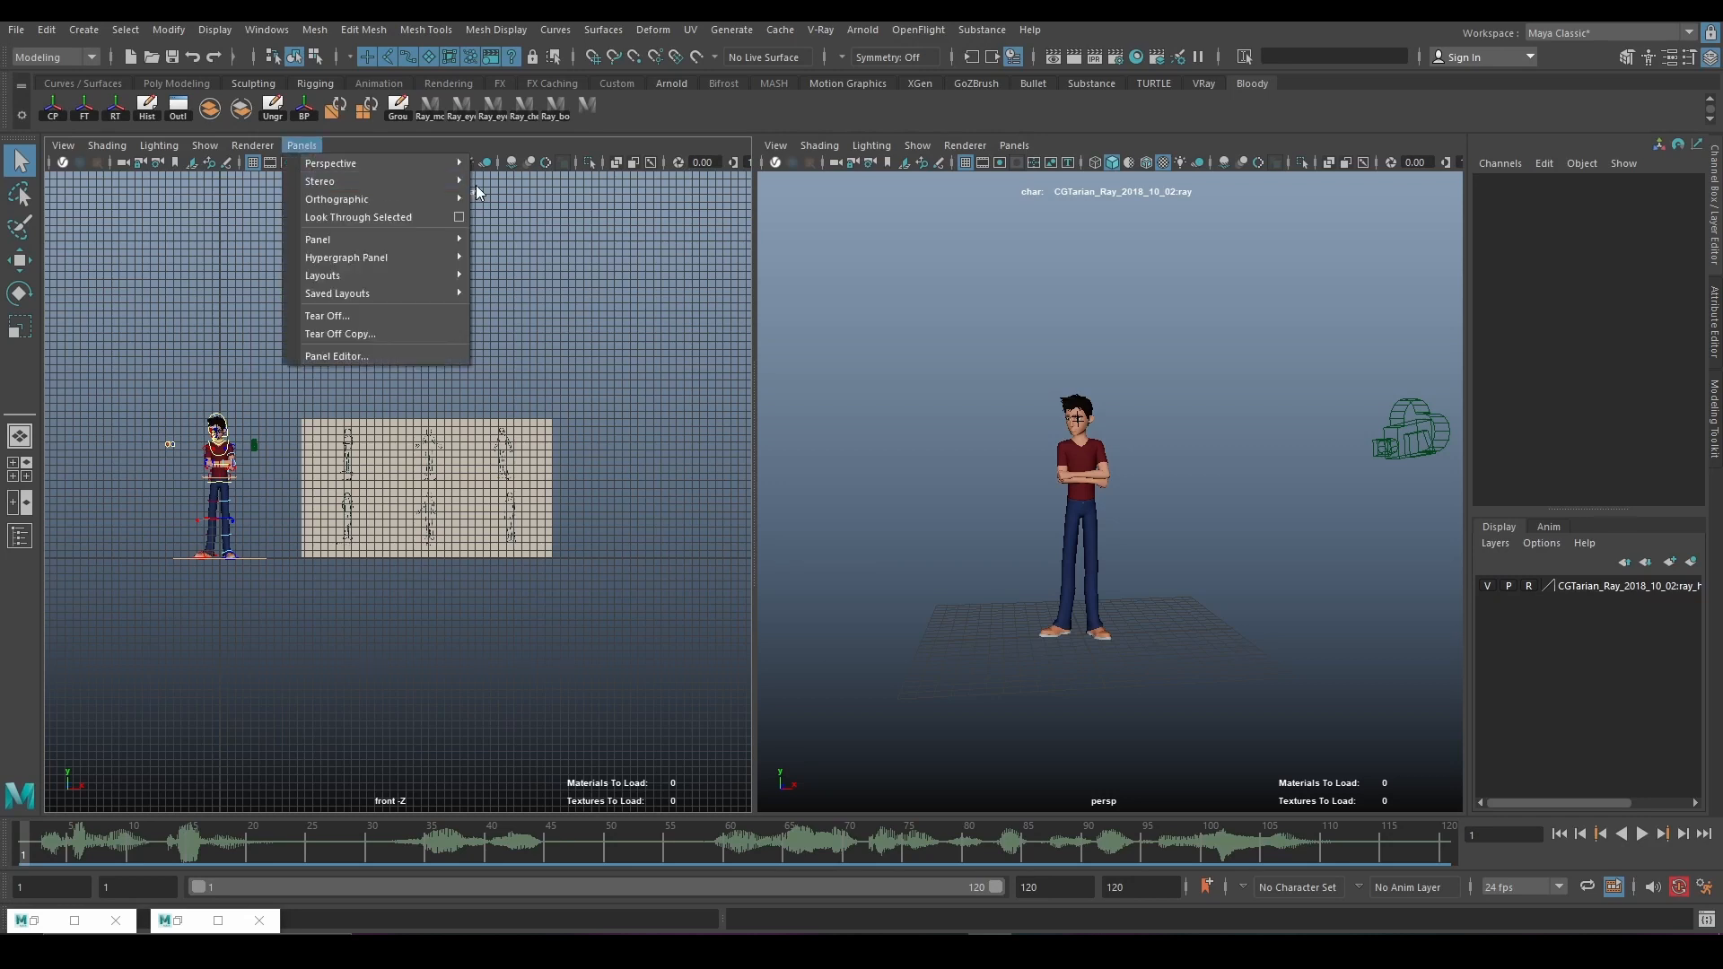
mouse_move(453, 167)
left_click(553, 194)
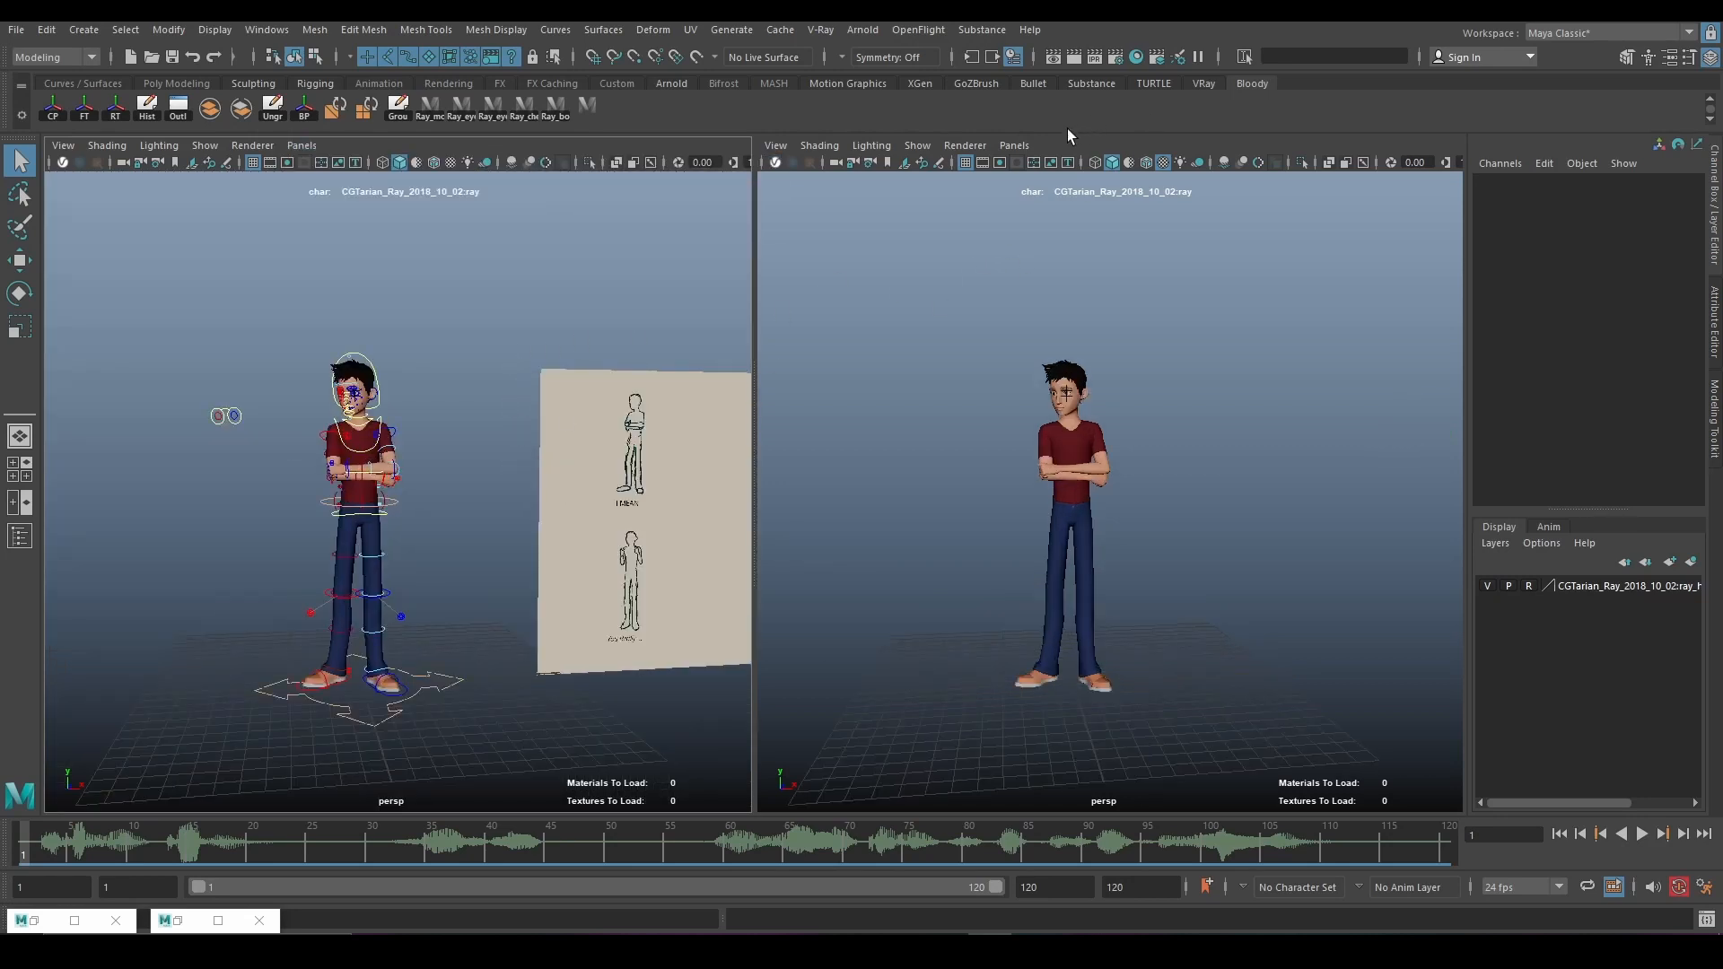
Set the second pane to camera1 and frame the character closely in the persp pane
left_click(1013, 144)
mouse_move(1143, 163)
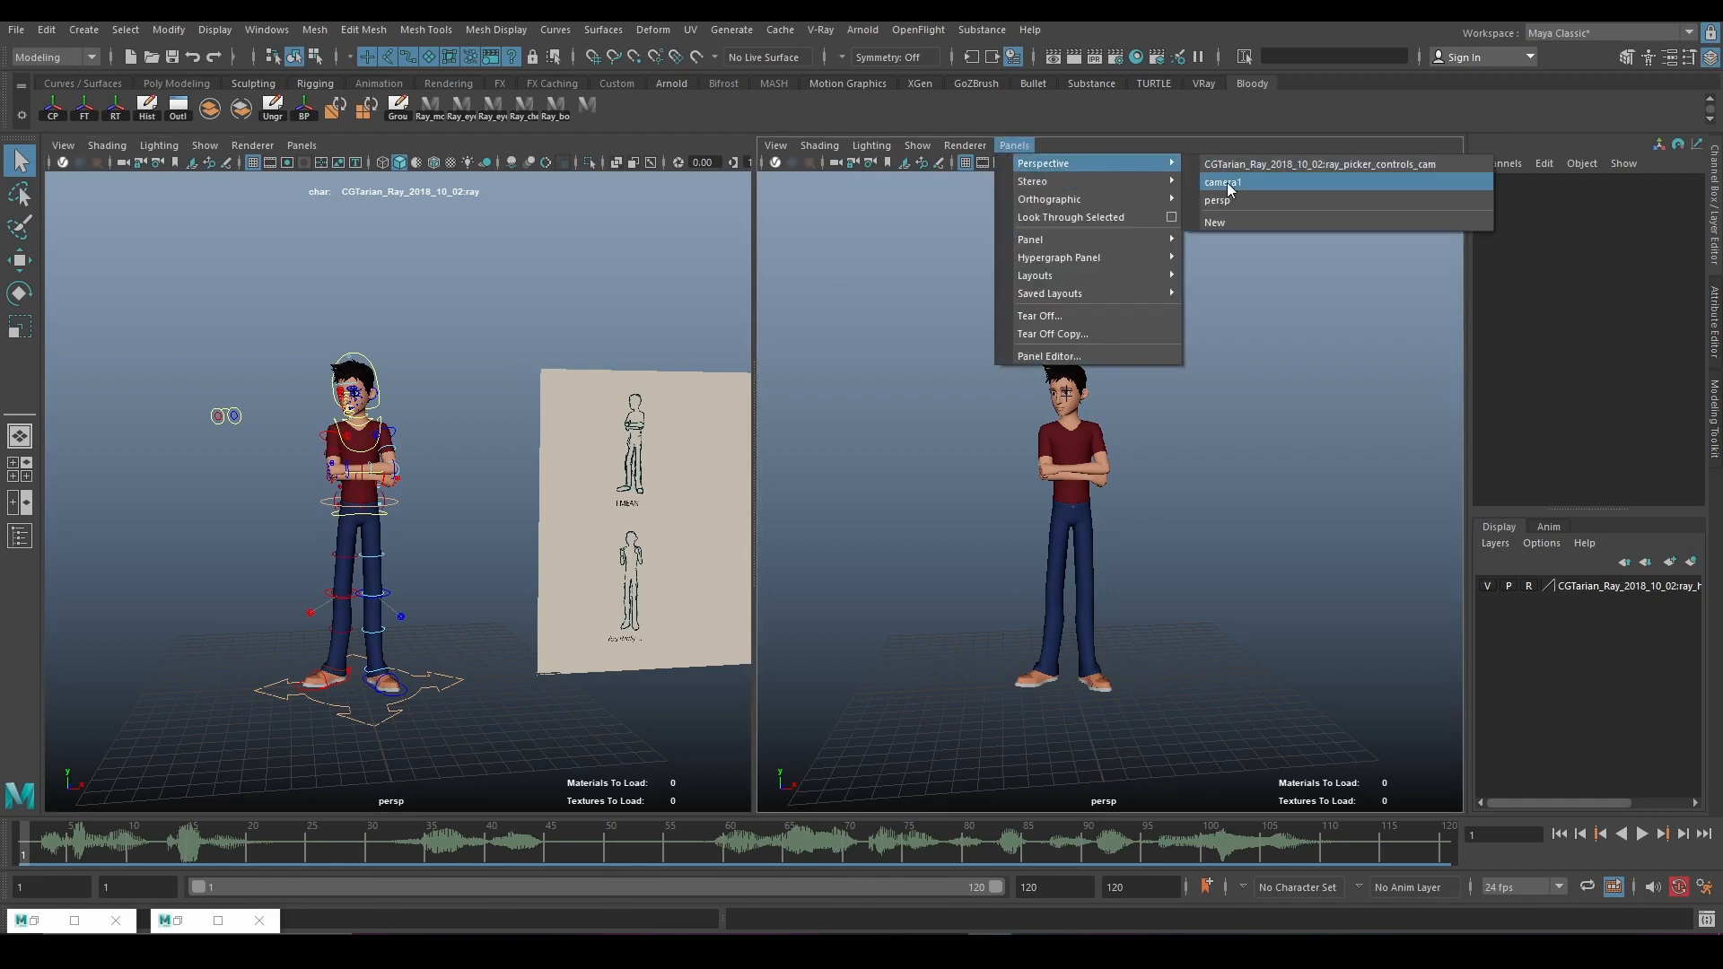
left_click(1226, 181)
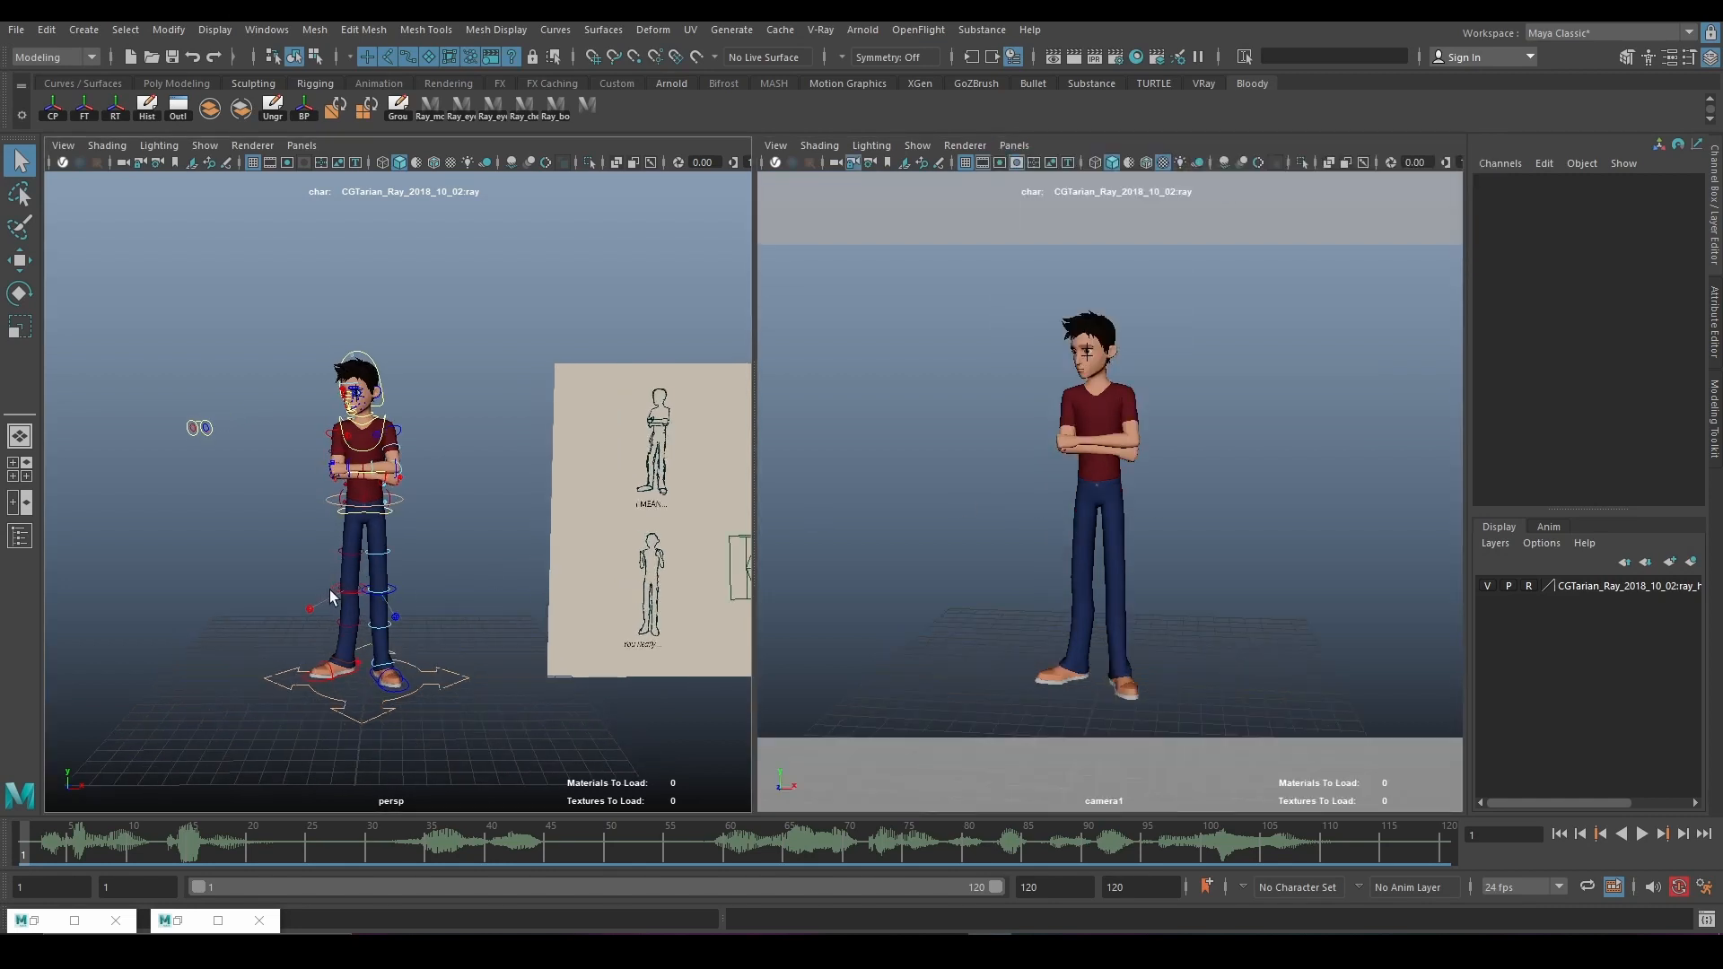
key("f")
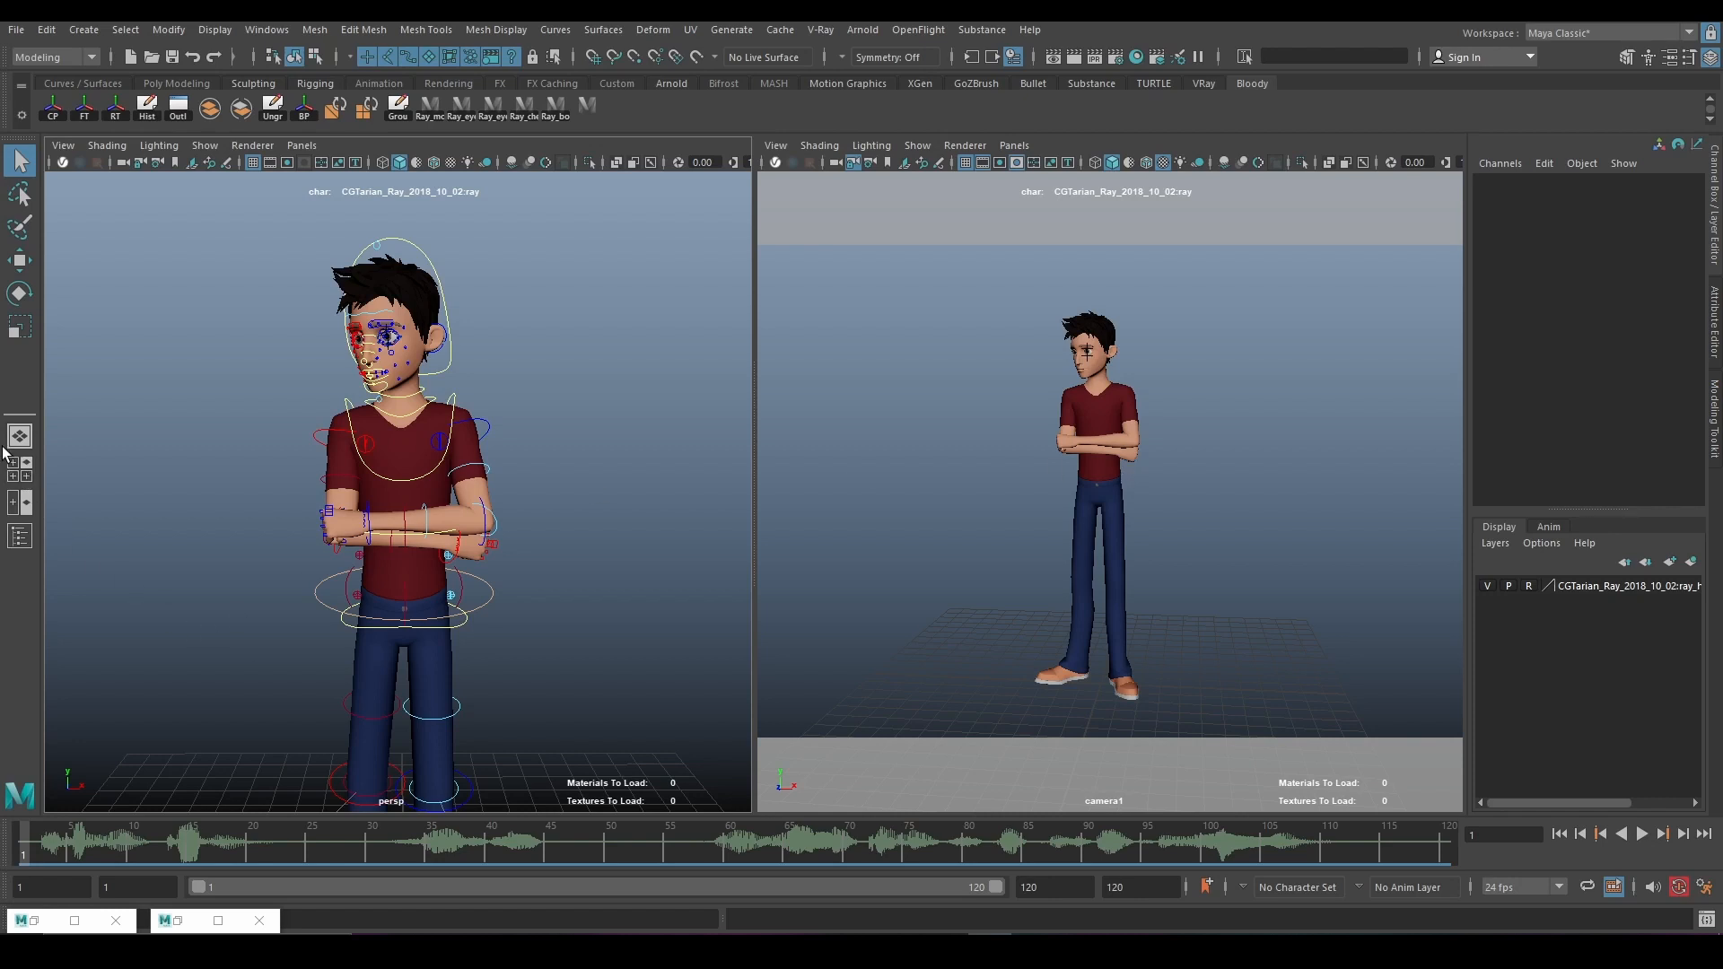
Switch to the four-view layout and maximise its perspective view to a single pane
left_click(19, 468)
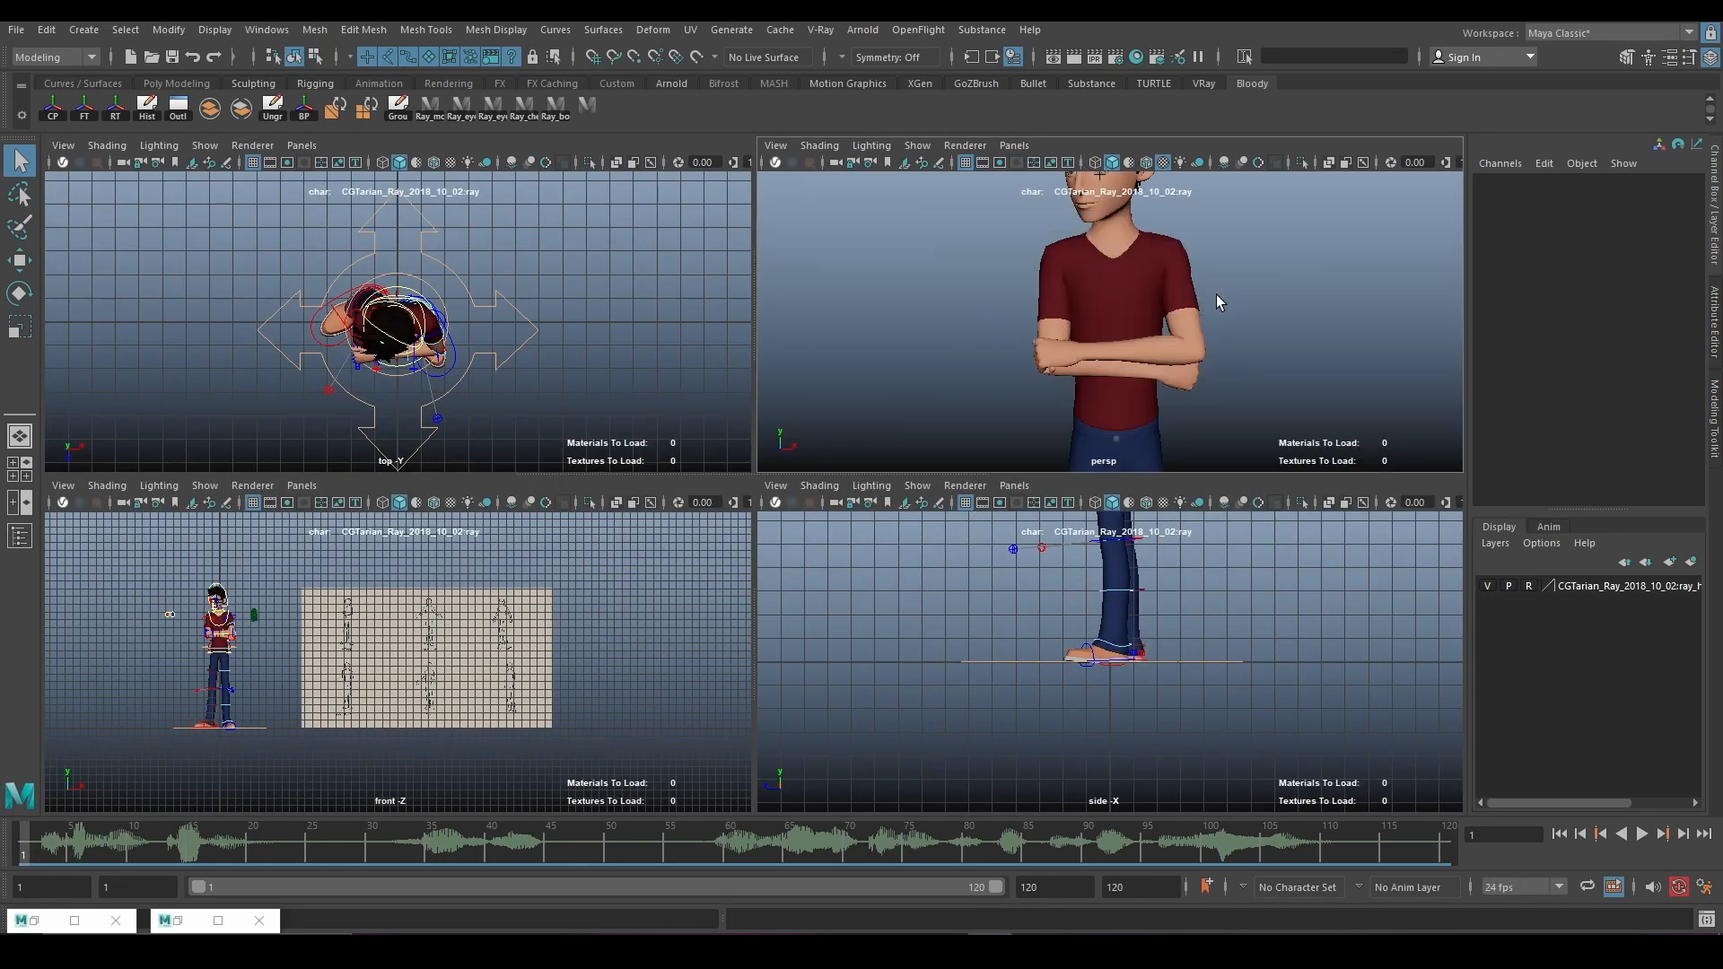
scroll(1215, 345, "down", 7)
scroll(1215, 348, "up", 4)
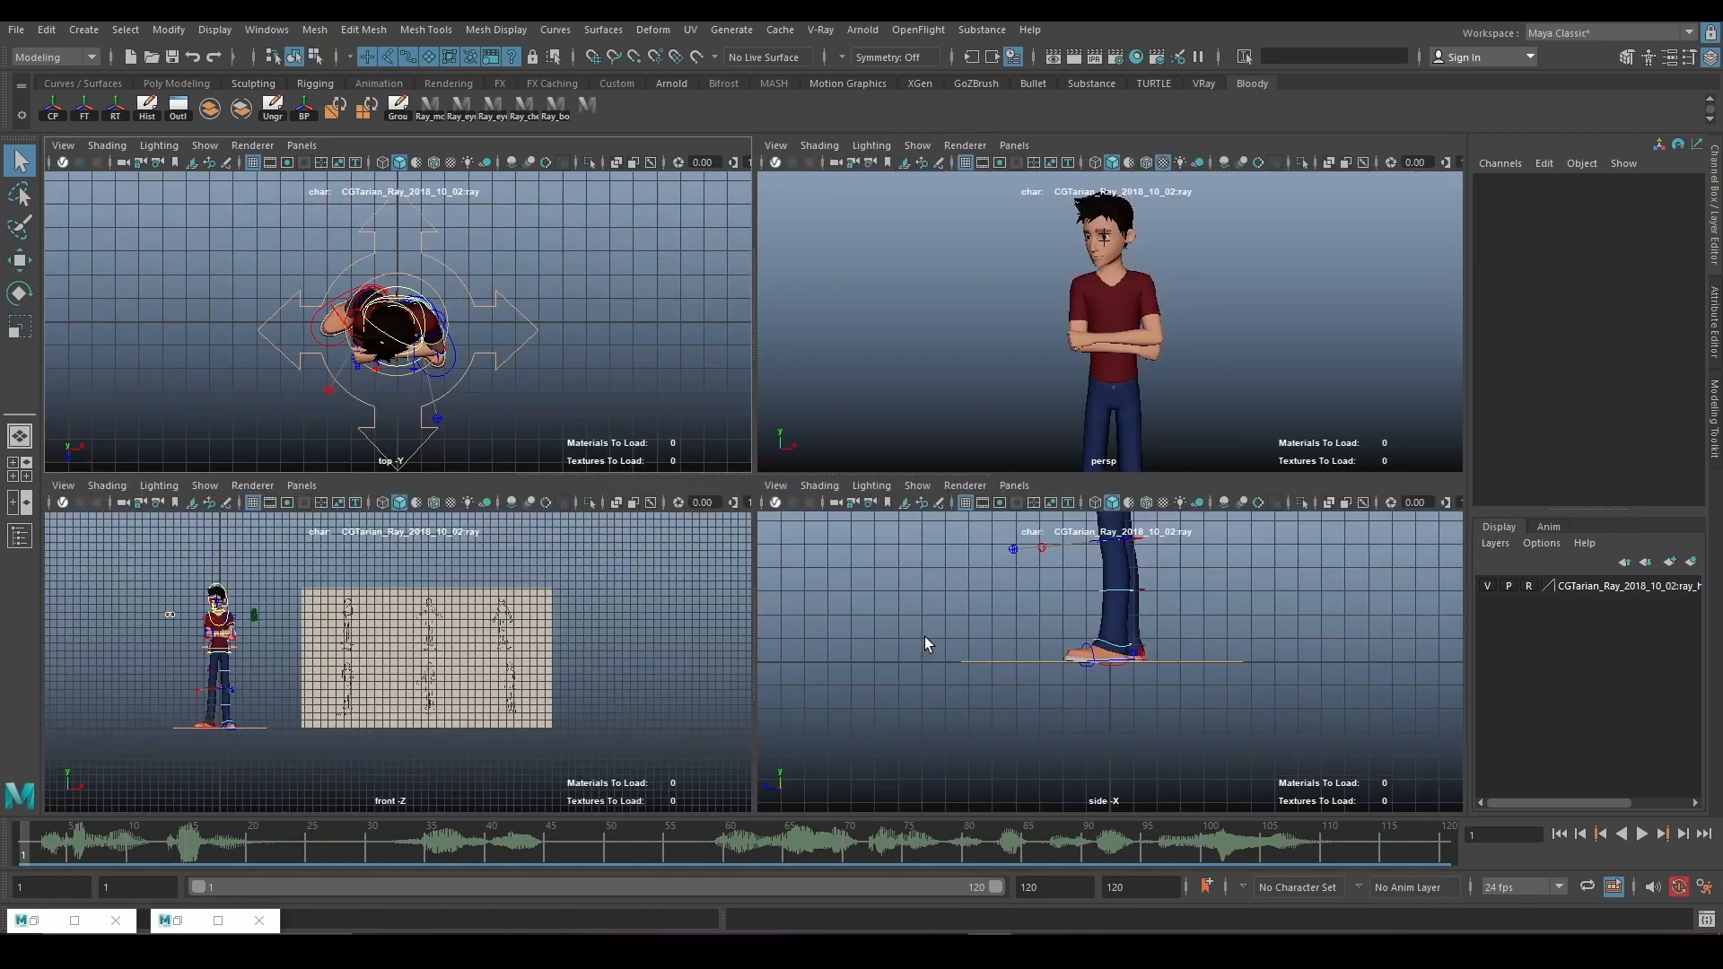
key("space")
Show the rig's control curves again in the perspective view
scroll(911, 470, "down", 3)
middle_click_drag(908, 472, 935, 369, "alt")
scroll(934, 368, "down", 3)
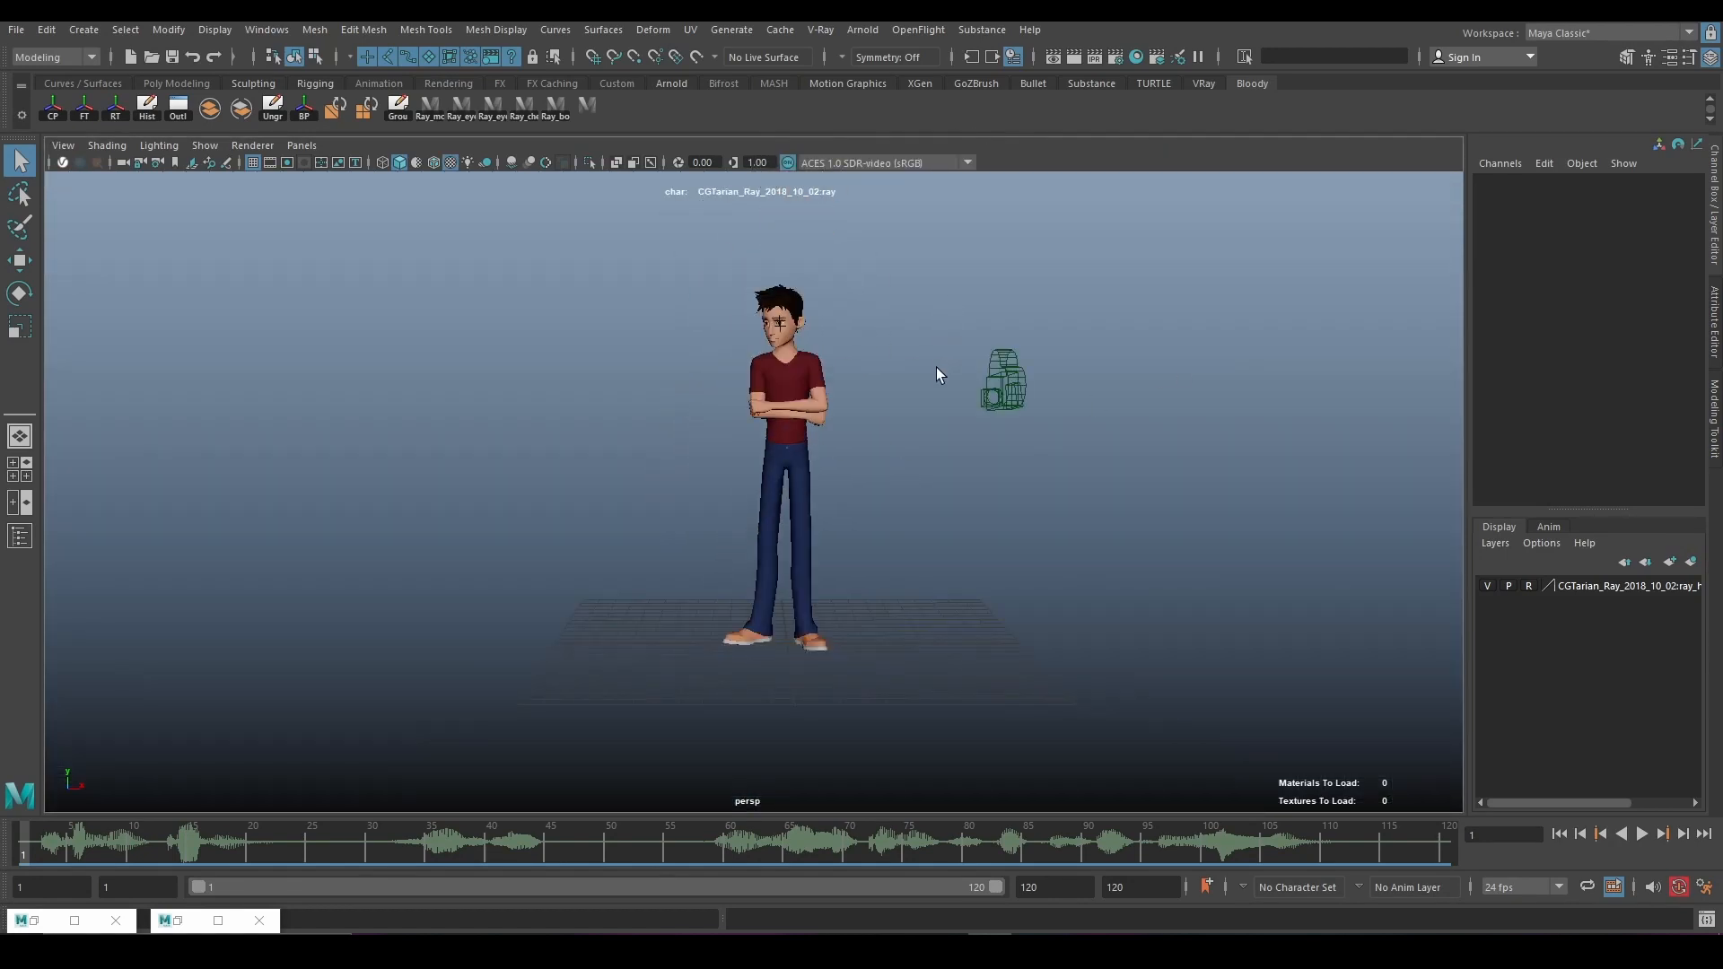
scroll(934, 374, "up", 2)
mouse_move(933, 375)
left_mouse_down("alt")
mouse_move(953, 381)
mouse_move(906, 386)
left_mouse_up("alt")
middle_click_drag(906, 385, 868, 485, "alt")
scroll(865, 482, "up", 4)
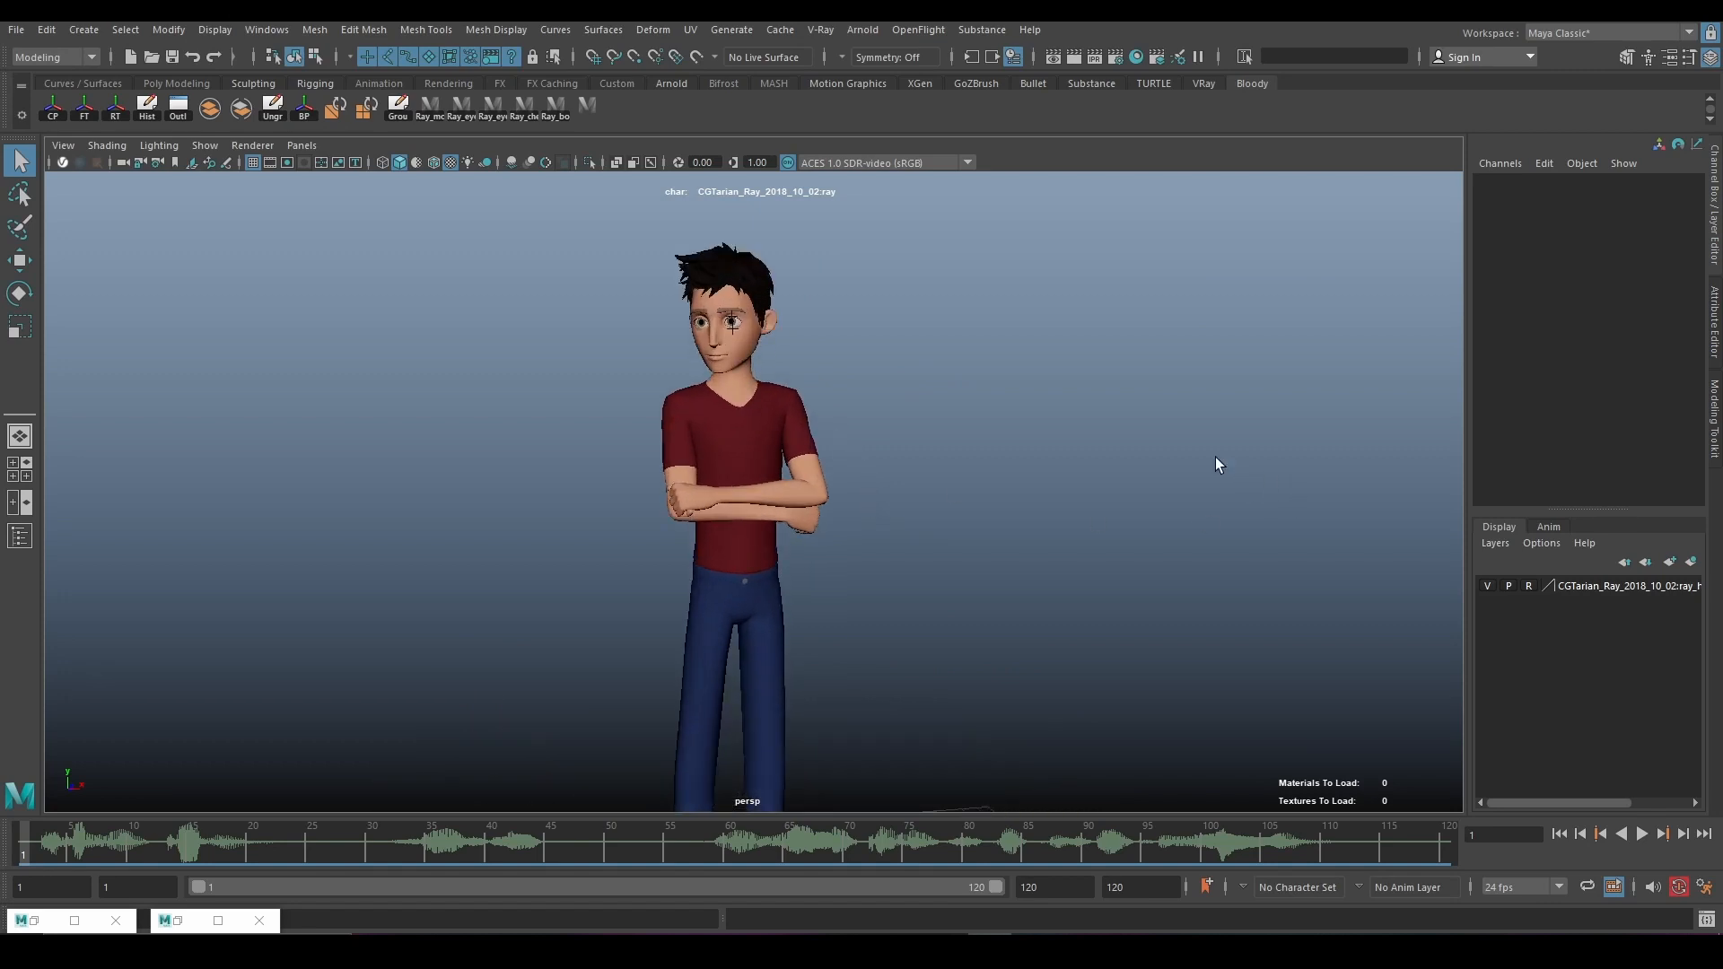
left_click_drag(895, 427, 835, 429, "alt")
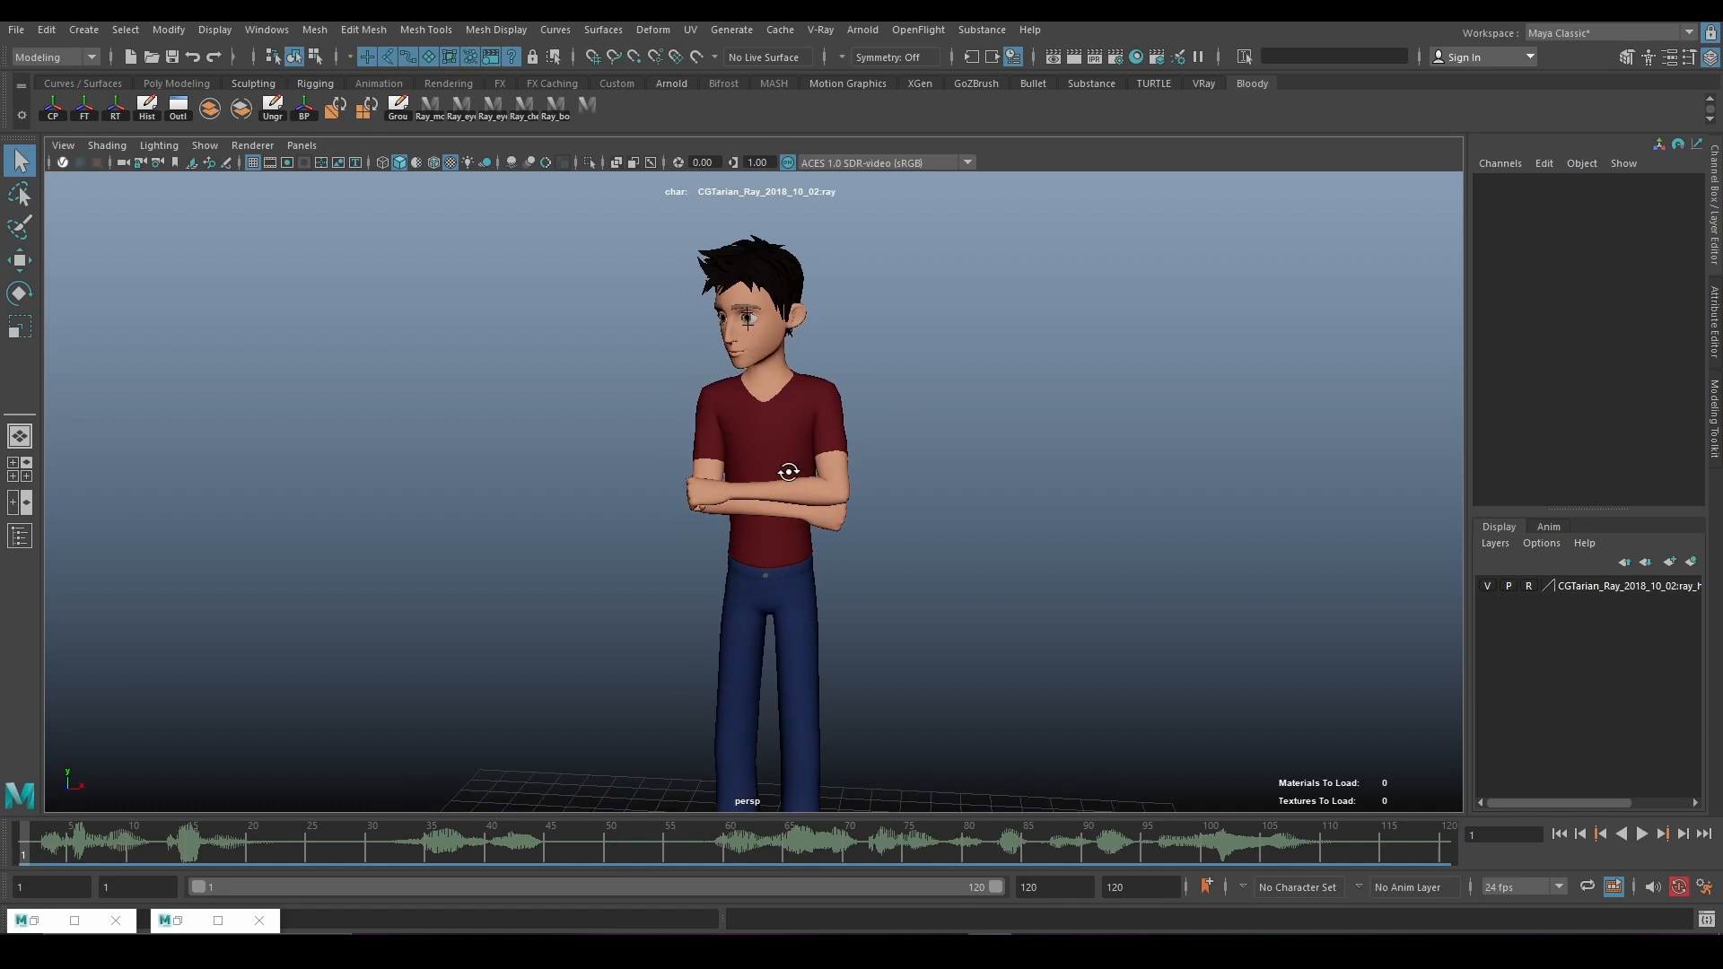
left_click(208, 144)
left_click(225, 258)
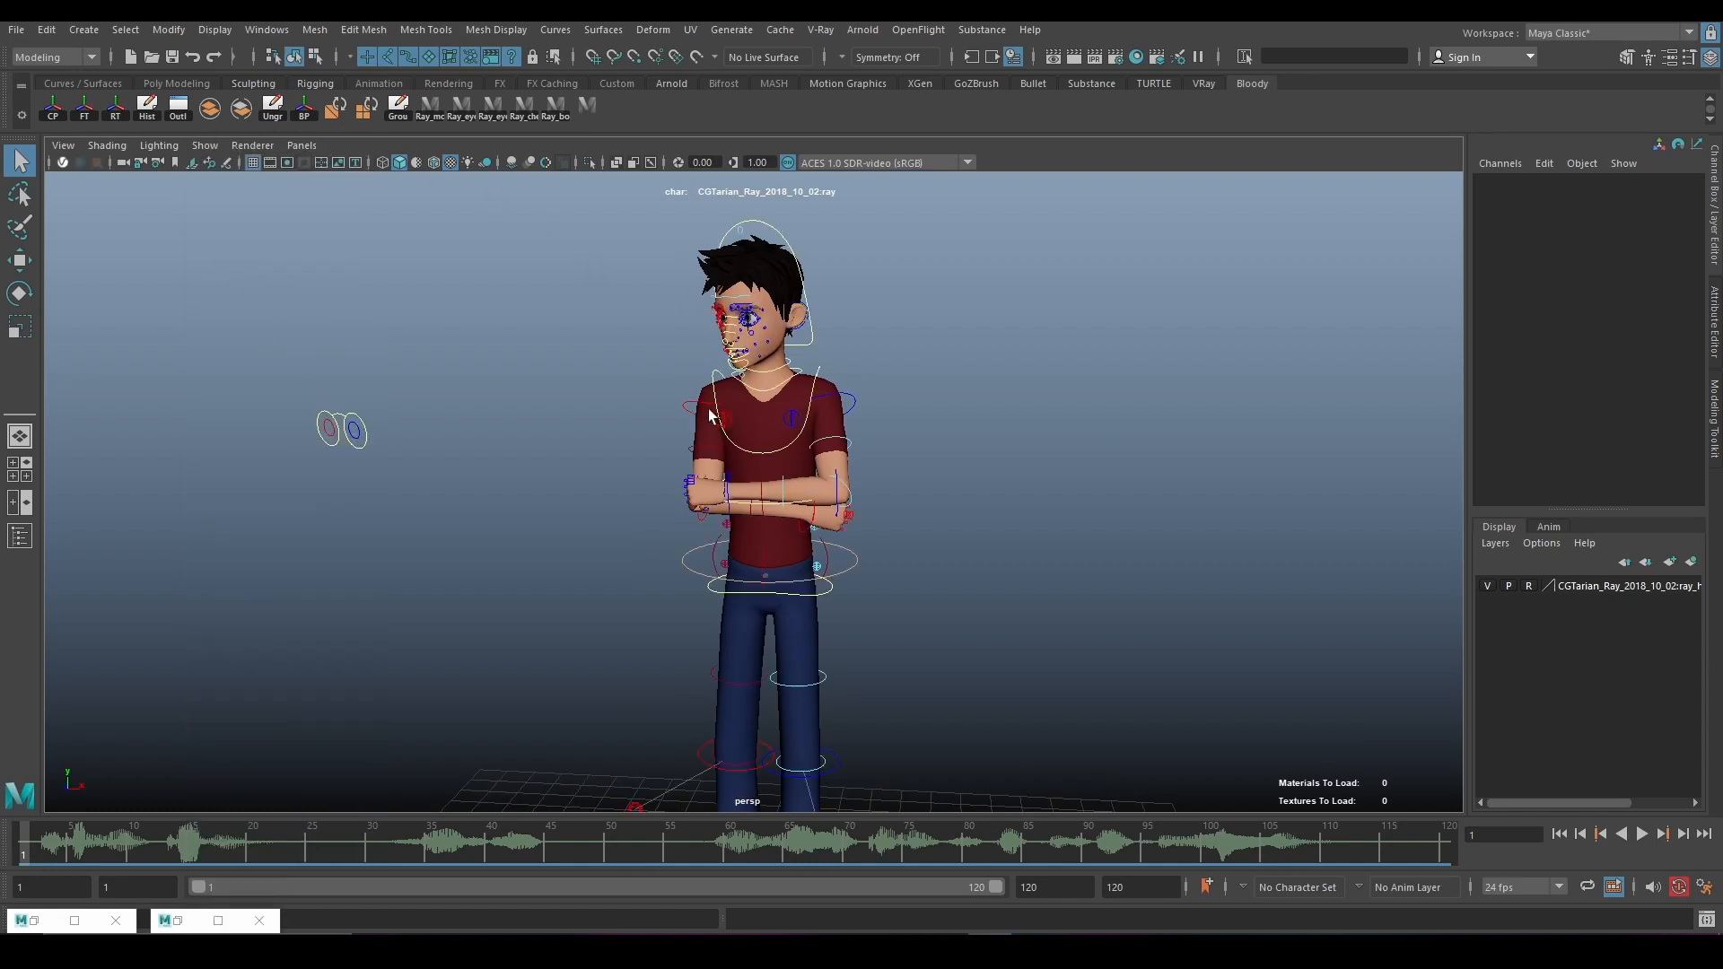
Select the rig's body controls with the saved shelf selection script and scrub to the pose at frame 120
scroll(711, 422, "down", 3)
left_click_drag(718, 531, 752, 565, "alt")
middle_click_drag(752, 574, 736, 517, "alt")
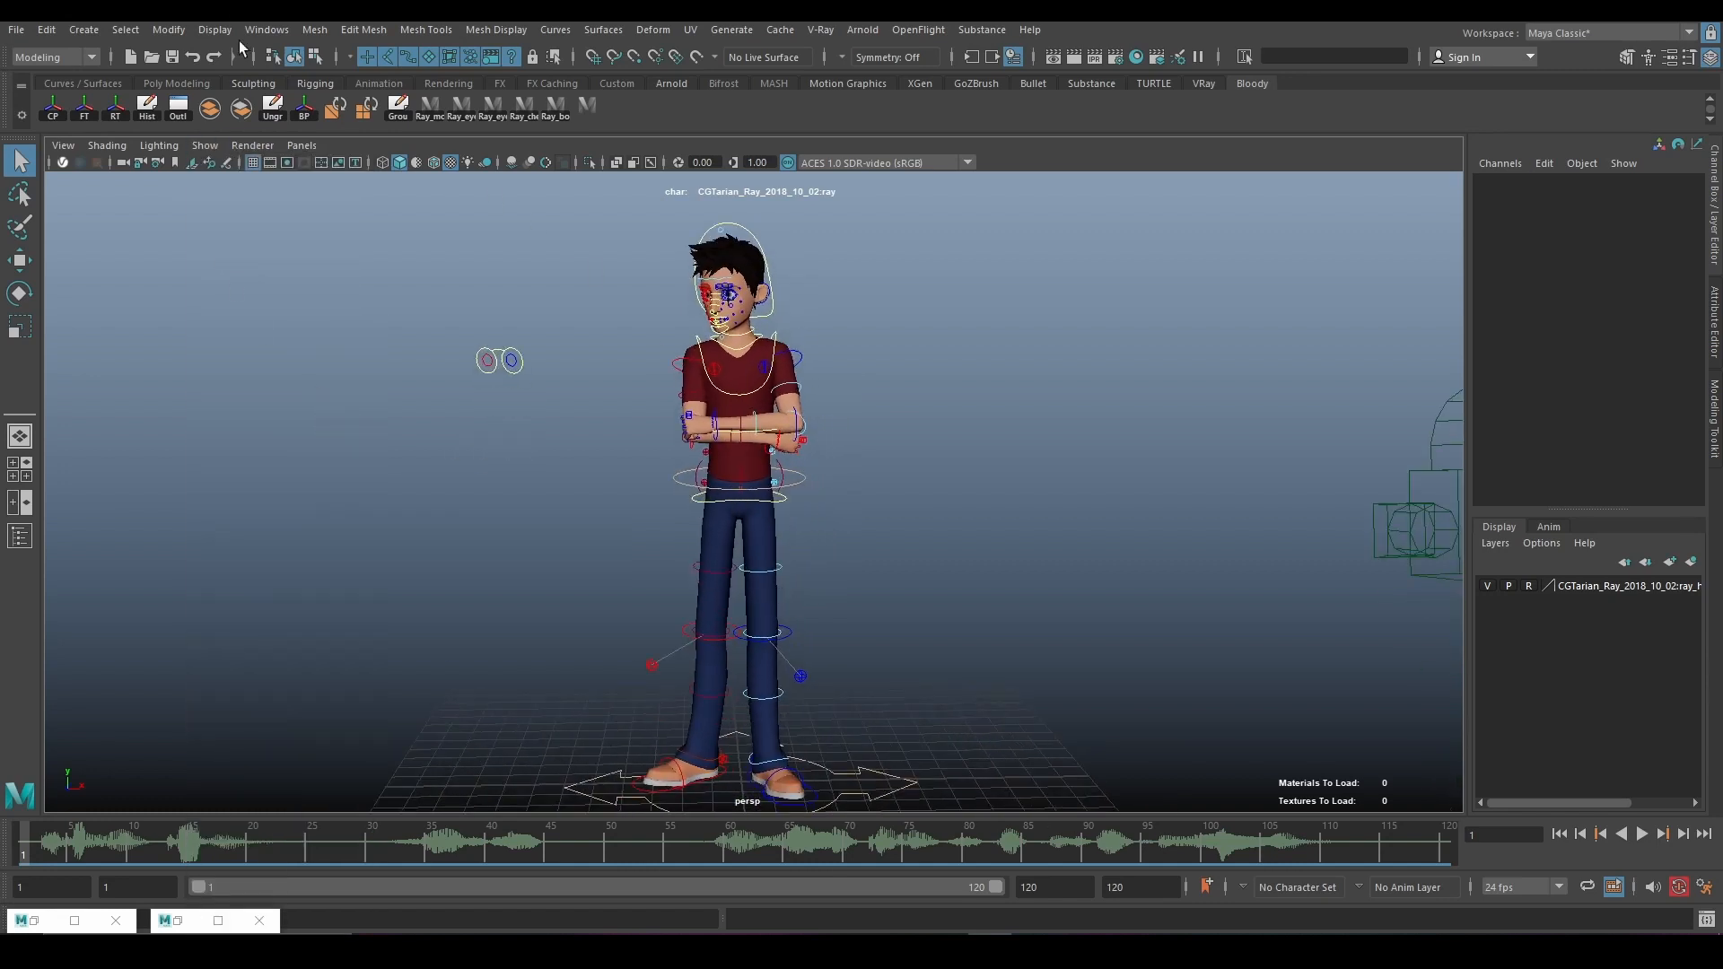
left_click(588, 117)
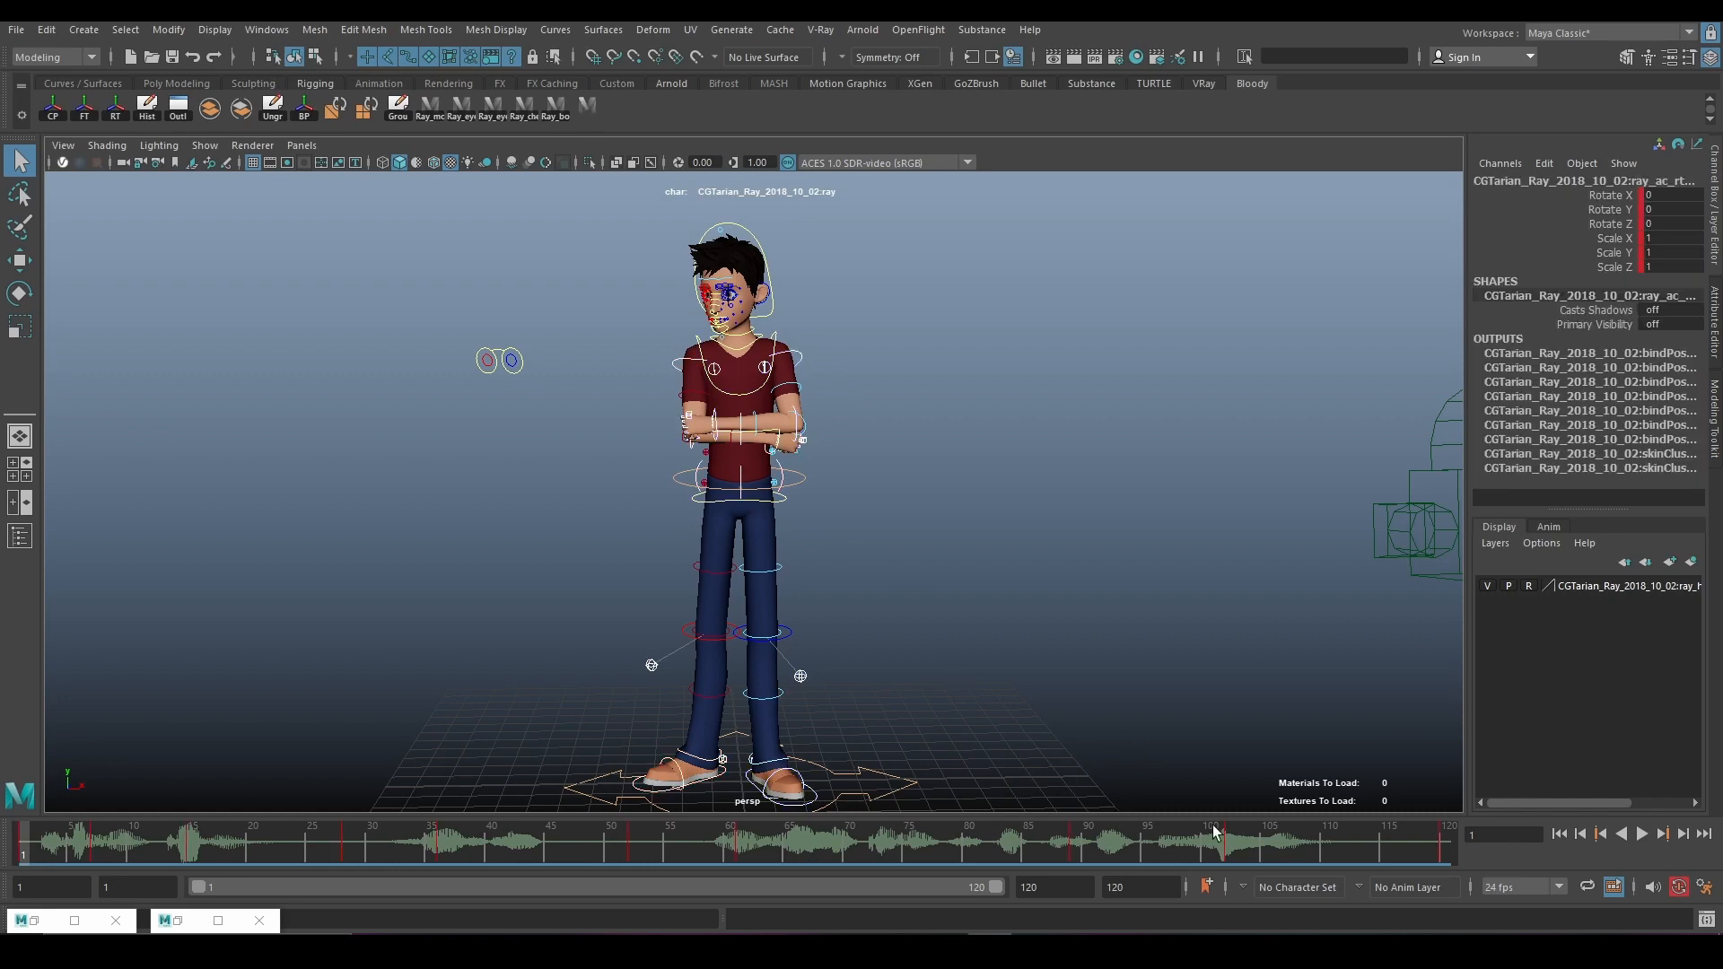
left_click_drag(1245, 837, 1449, 847)
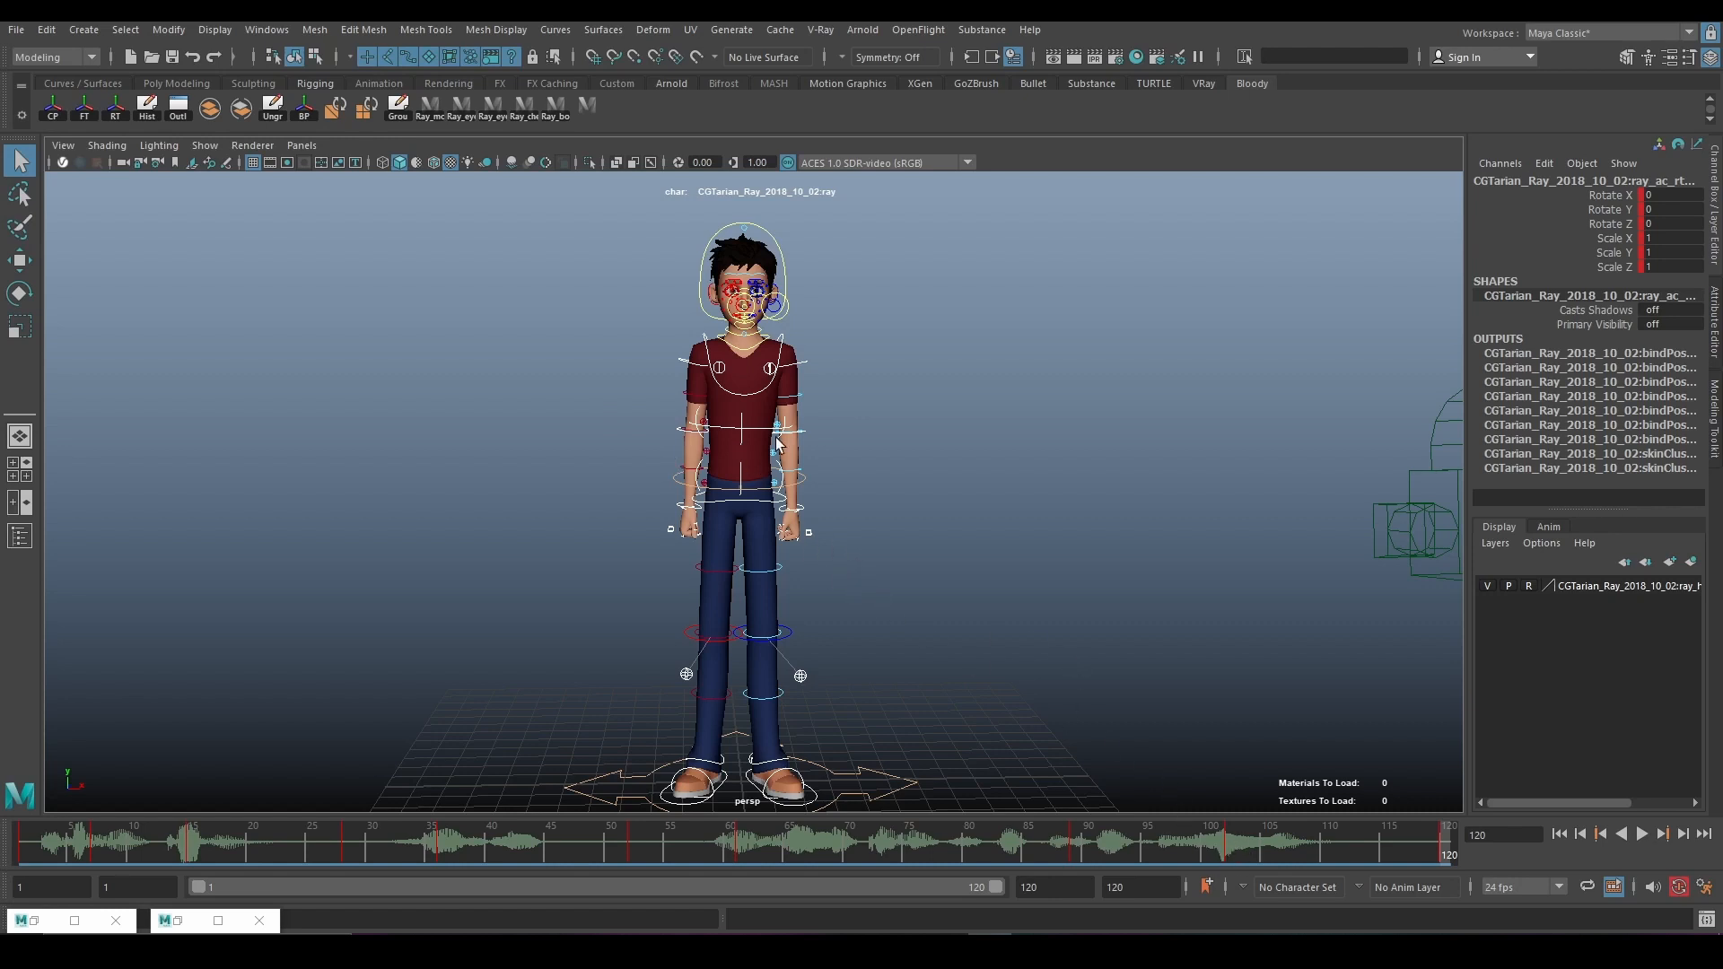
scroll(801, 446, "up", 2)
scroll(802, 446, "up", 1)
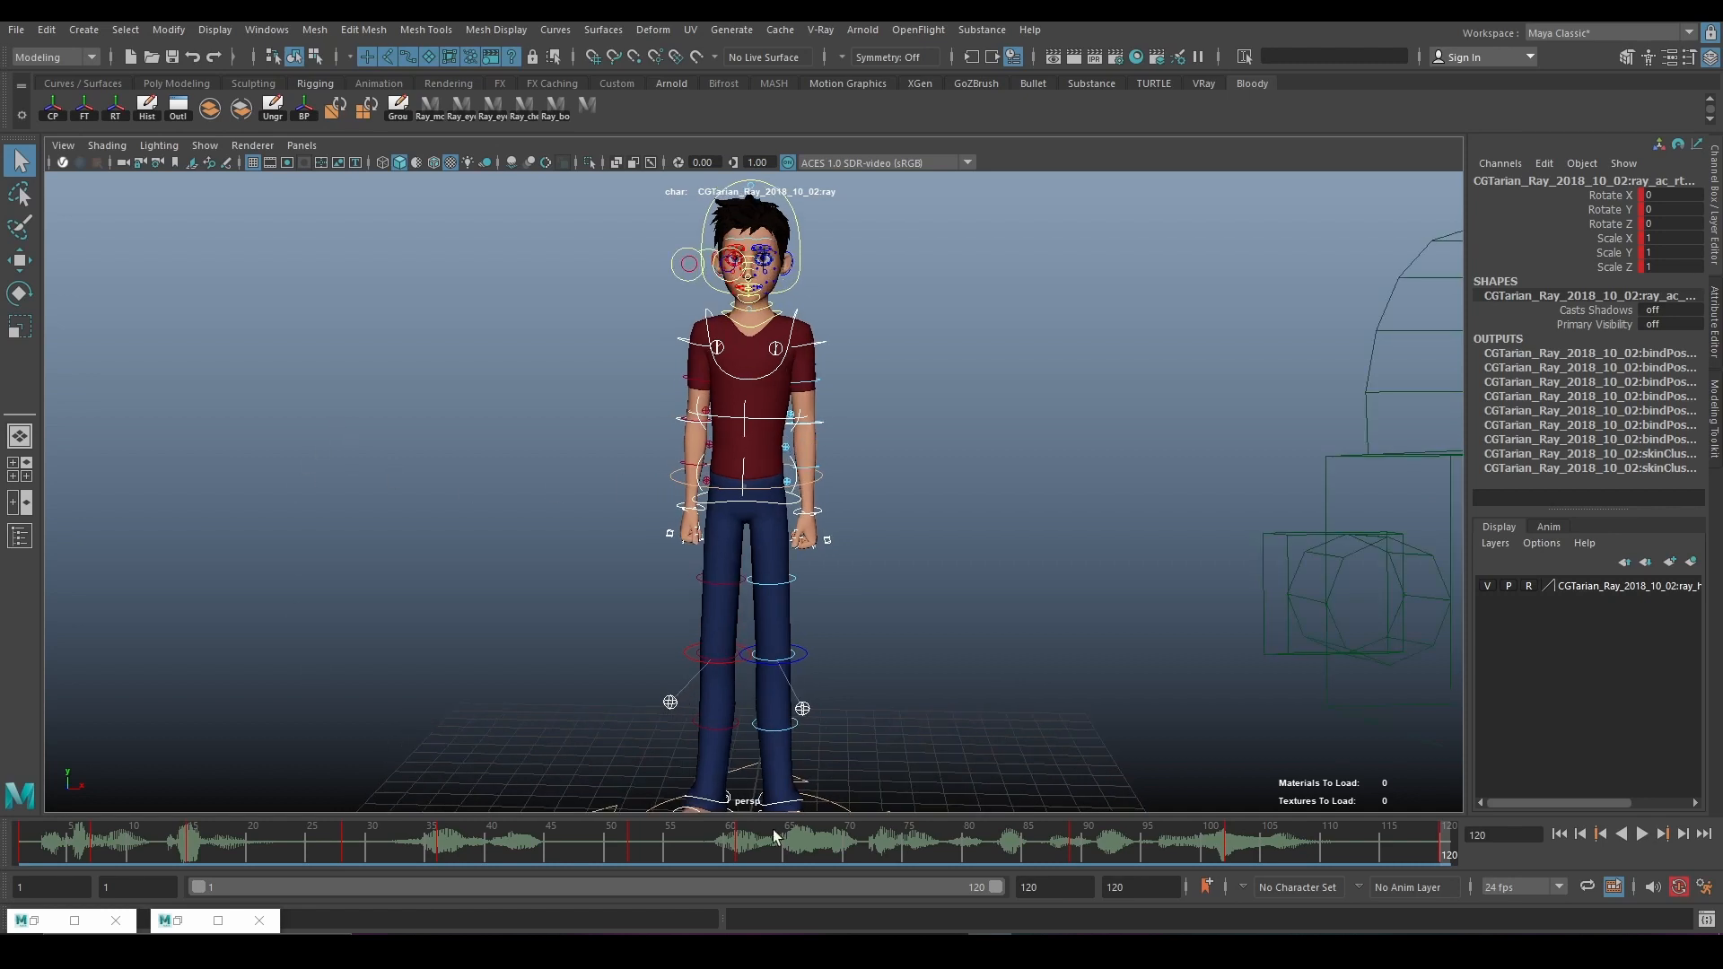
Shorten the visible playback range to frames 1–27 and frame the character's upper body from a slight angle
left_click_drag(1002, 887, 369, 884)
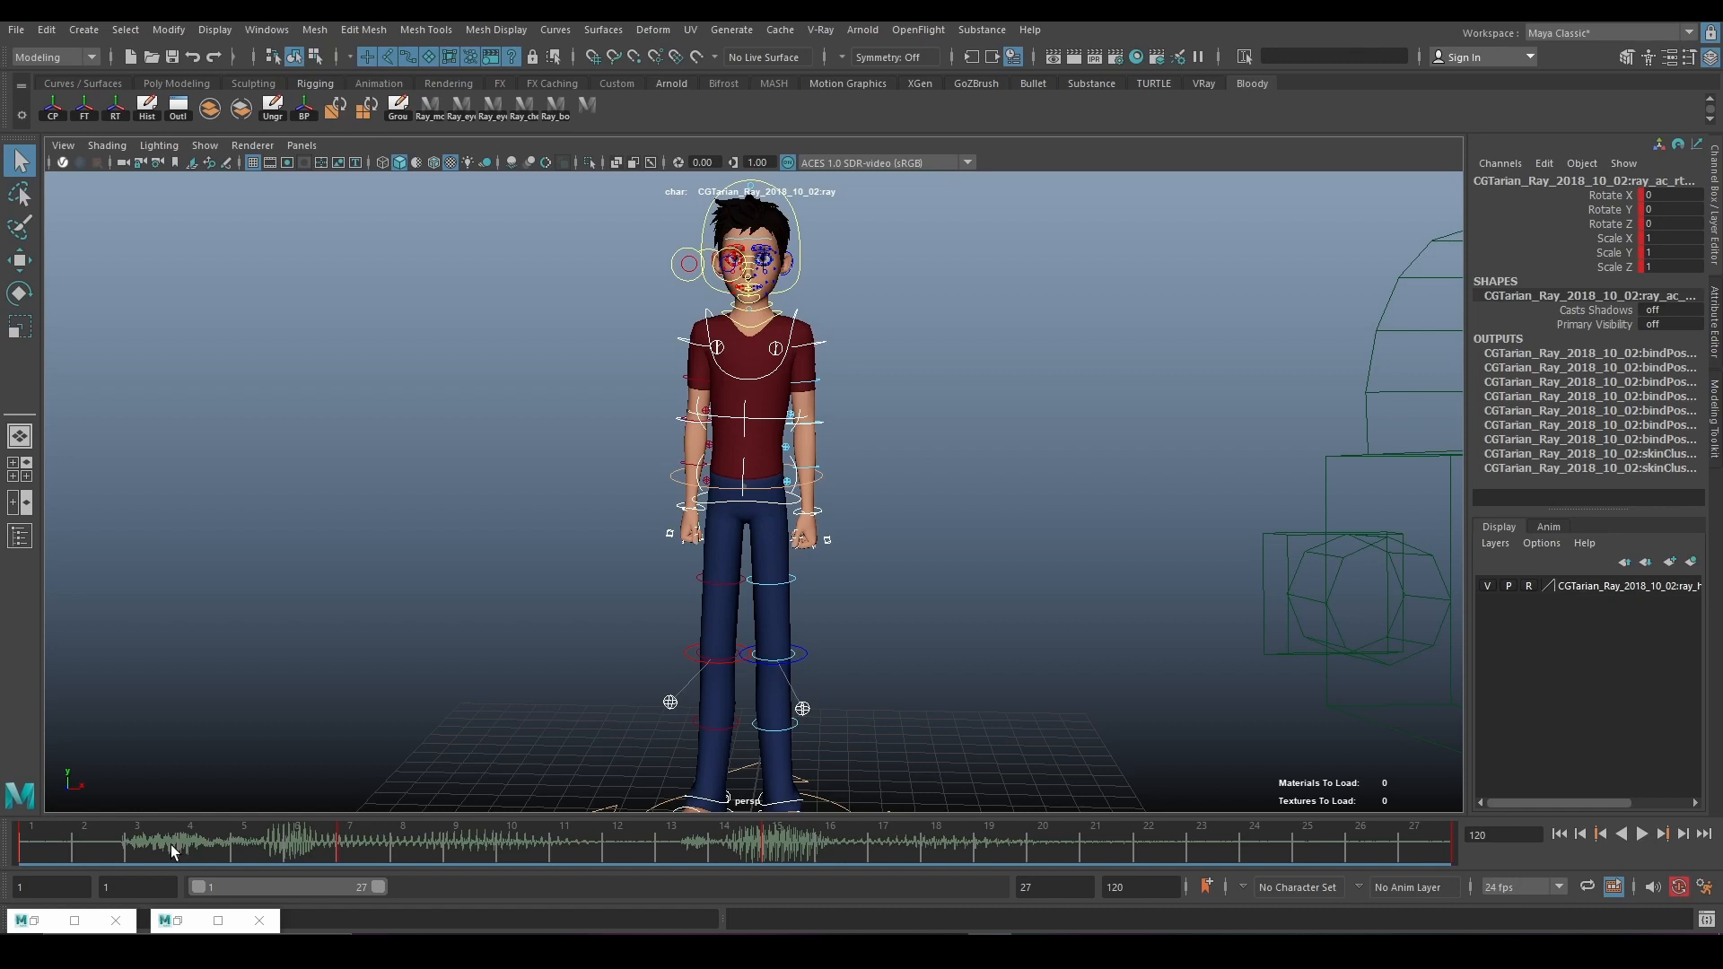
scroll(1068, 476, "up", 4)
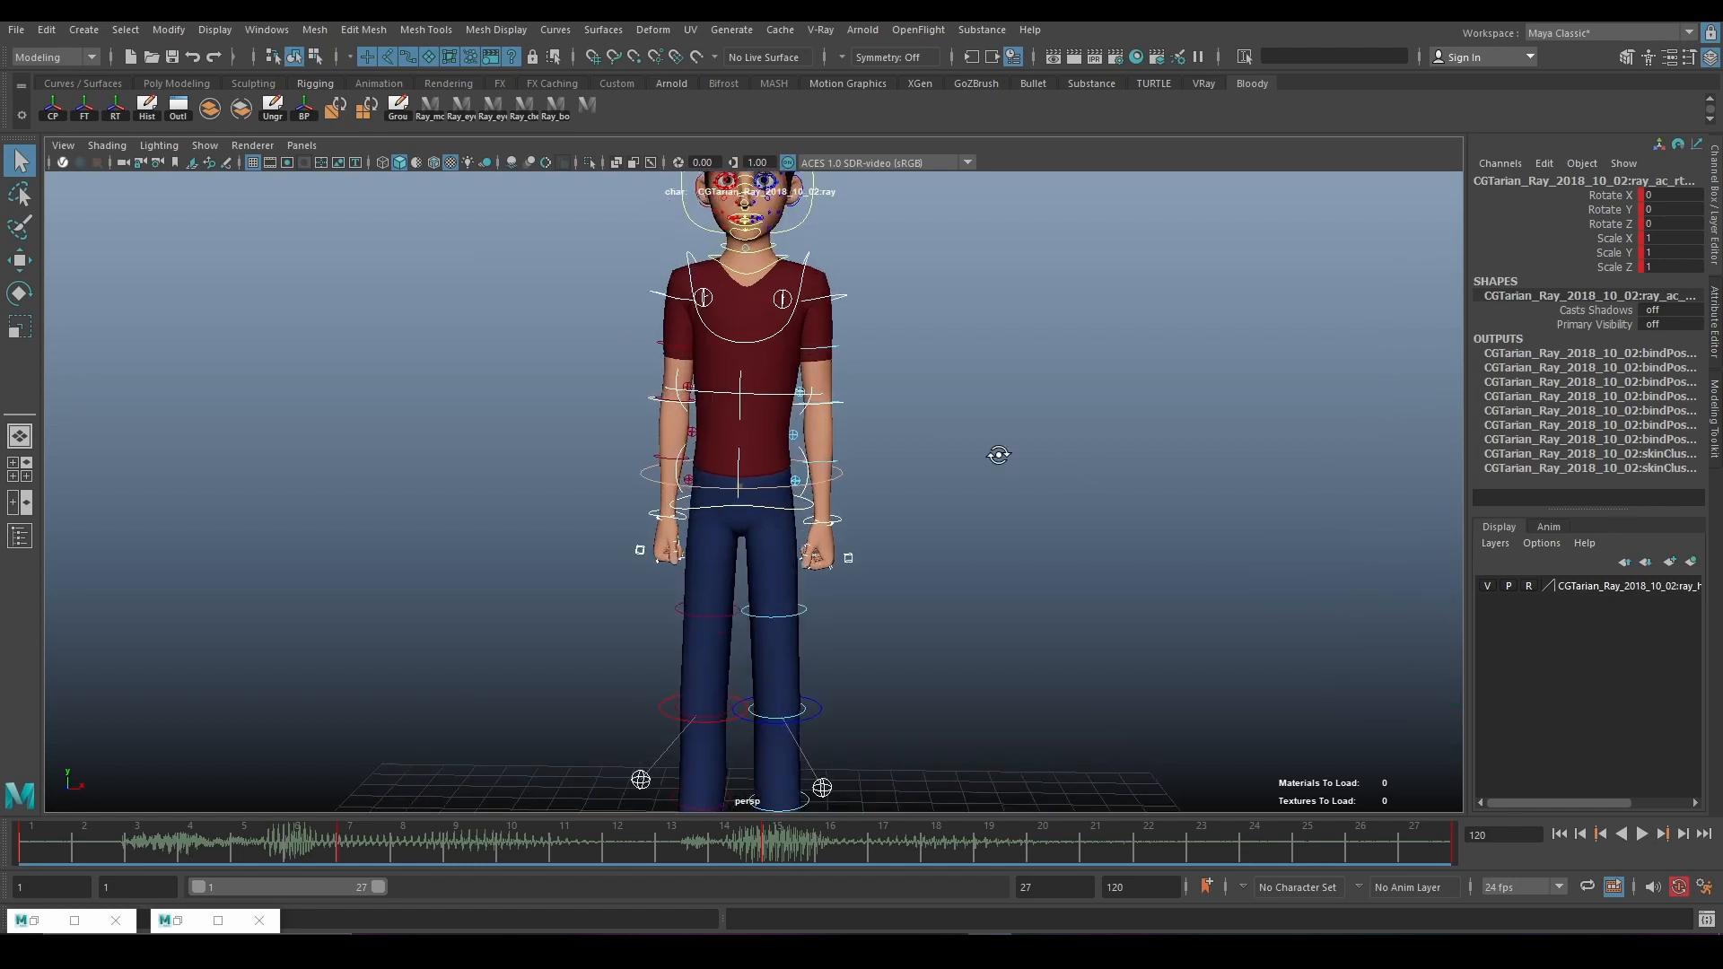
middle_click_drag(756, 229, 813, 466, "alt")
scroll(831, 463, "up", 1)
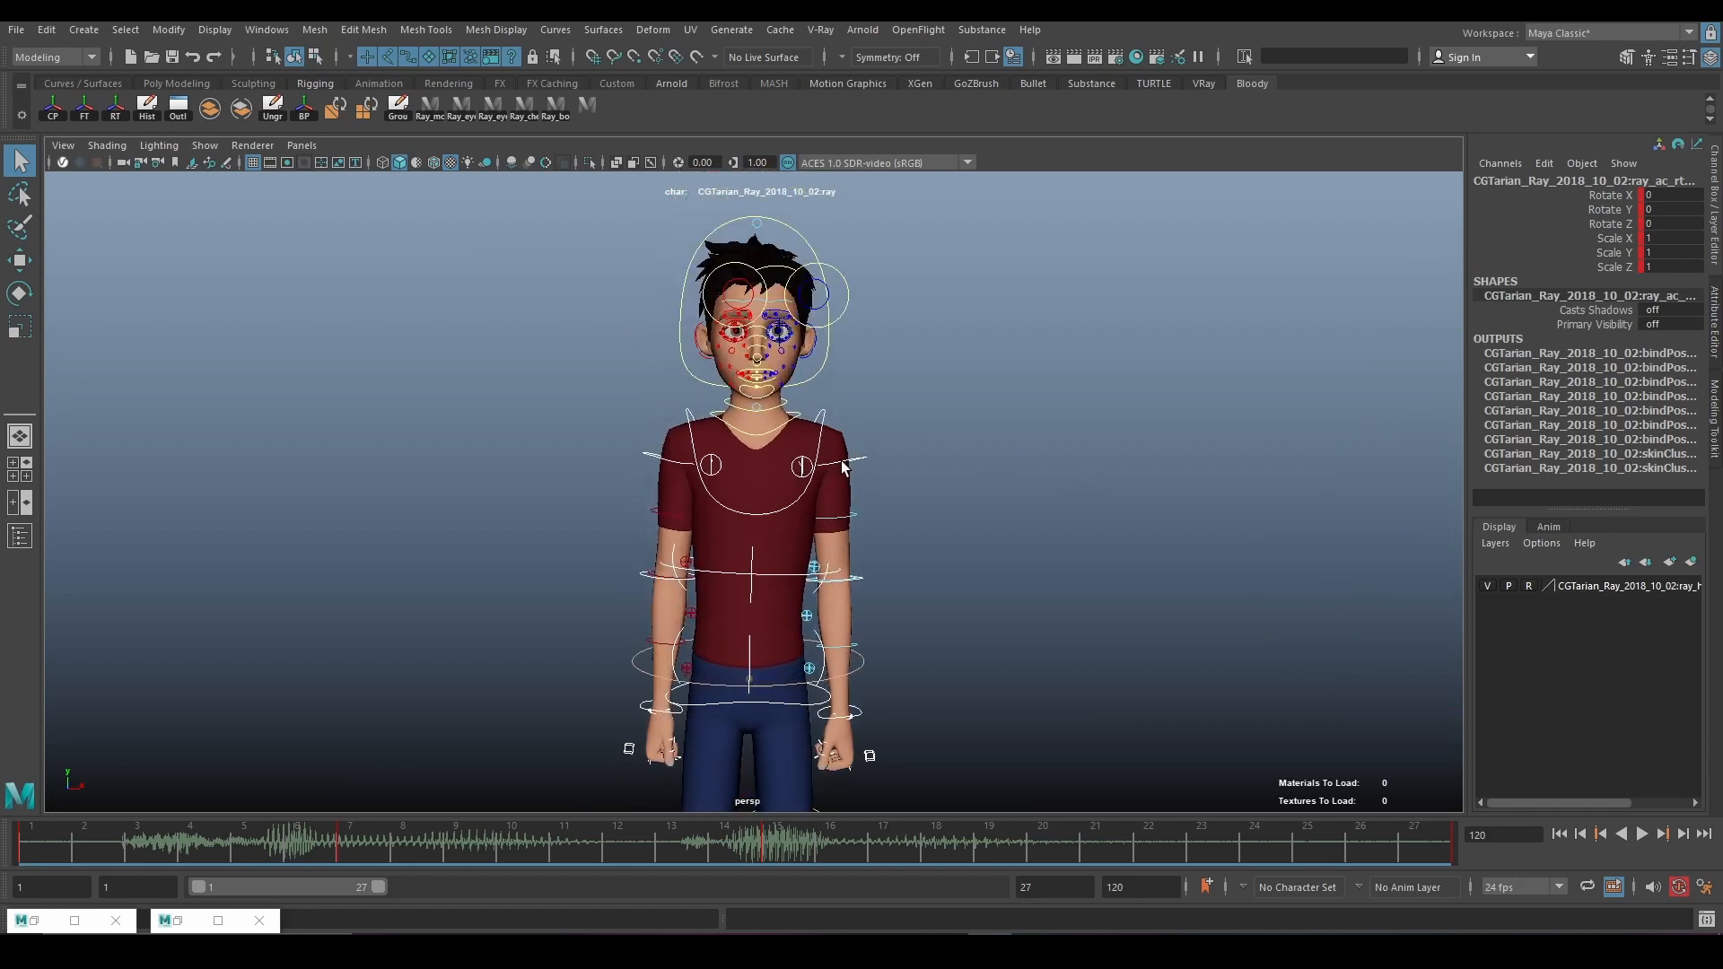
left_click_drag(844, 459, 653, 514, "alt")
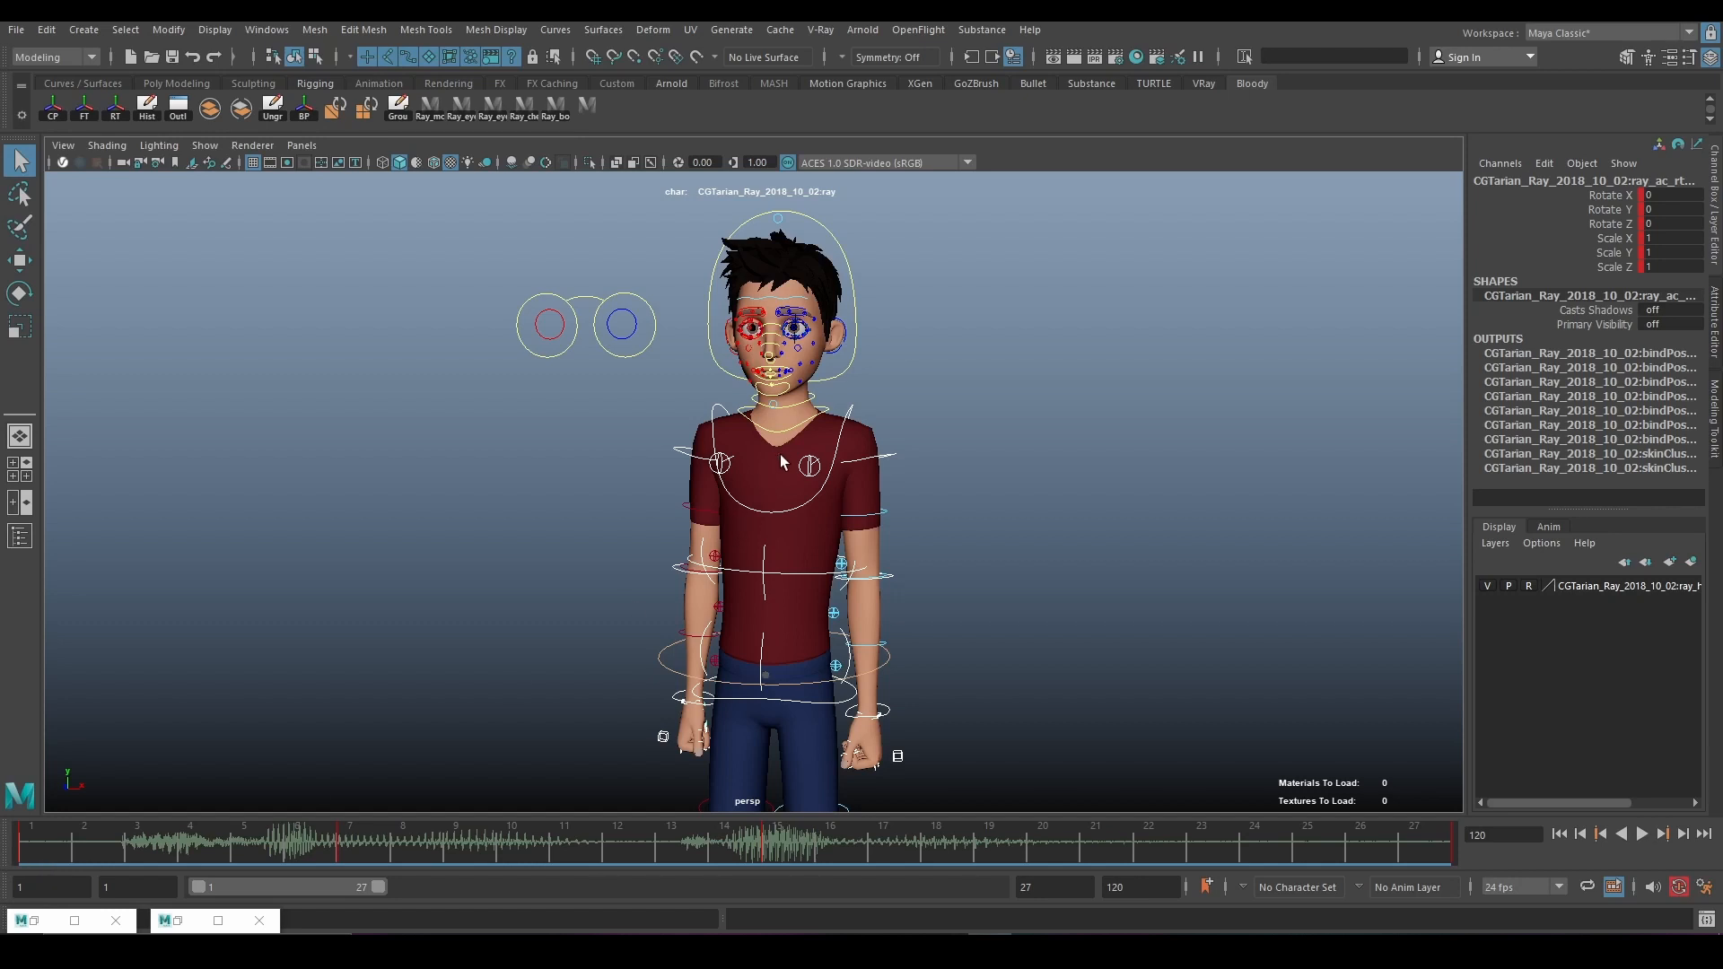
At frame 7, move the upper-body control around the waist slightly down to a Translate Y of about -0.021
left_click_drag(44, 836, 76, 841)
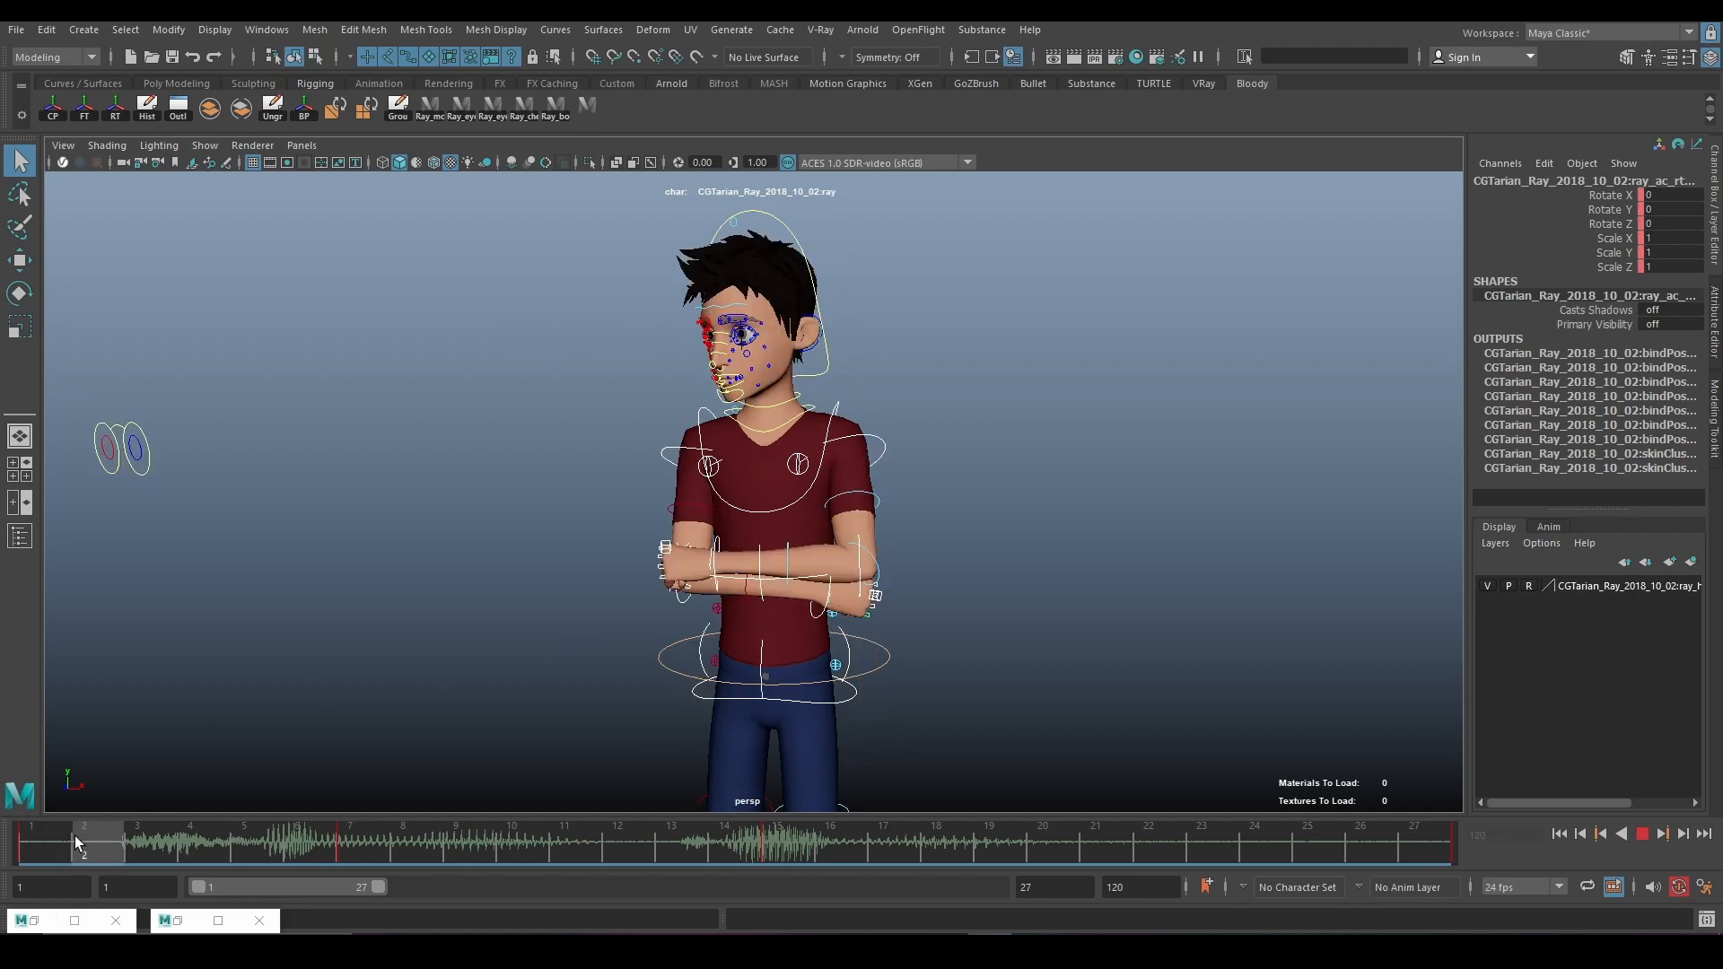
left_click(346, 821)
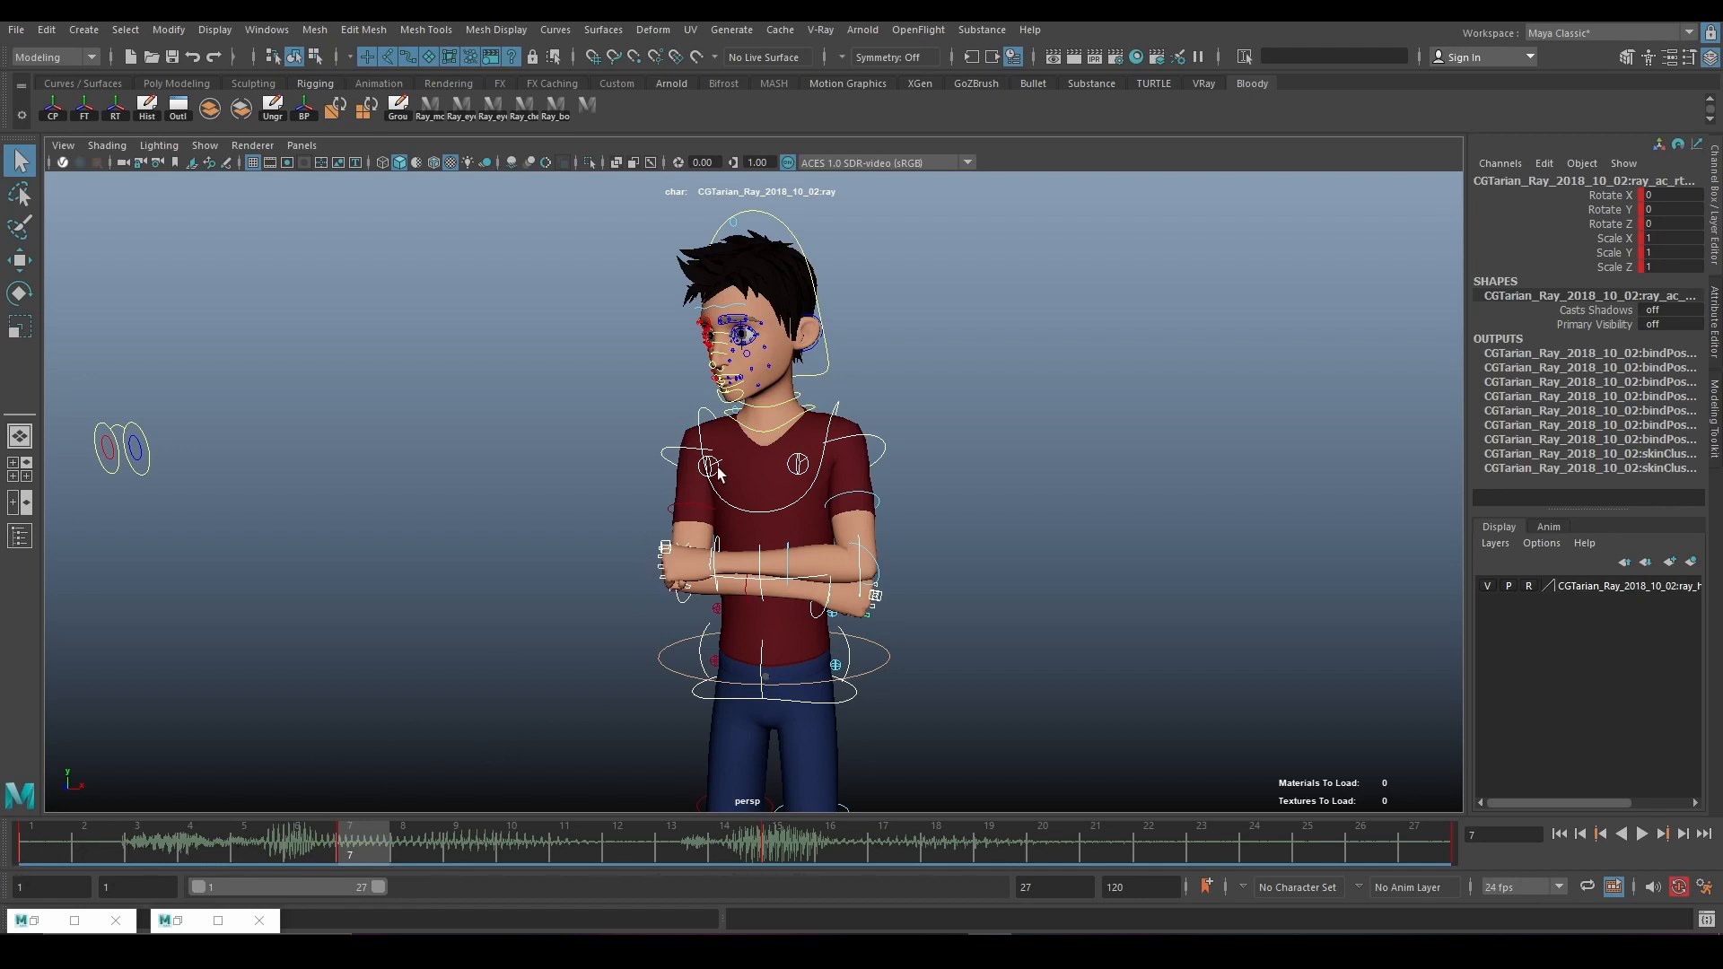
scroll(753, 556, "up", 1)
scroll(770, 484, "up", 1)
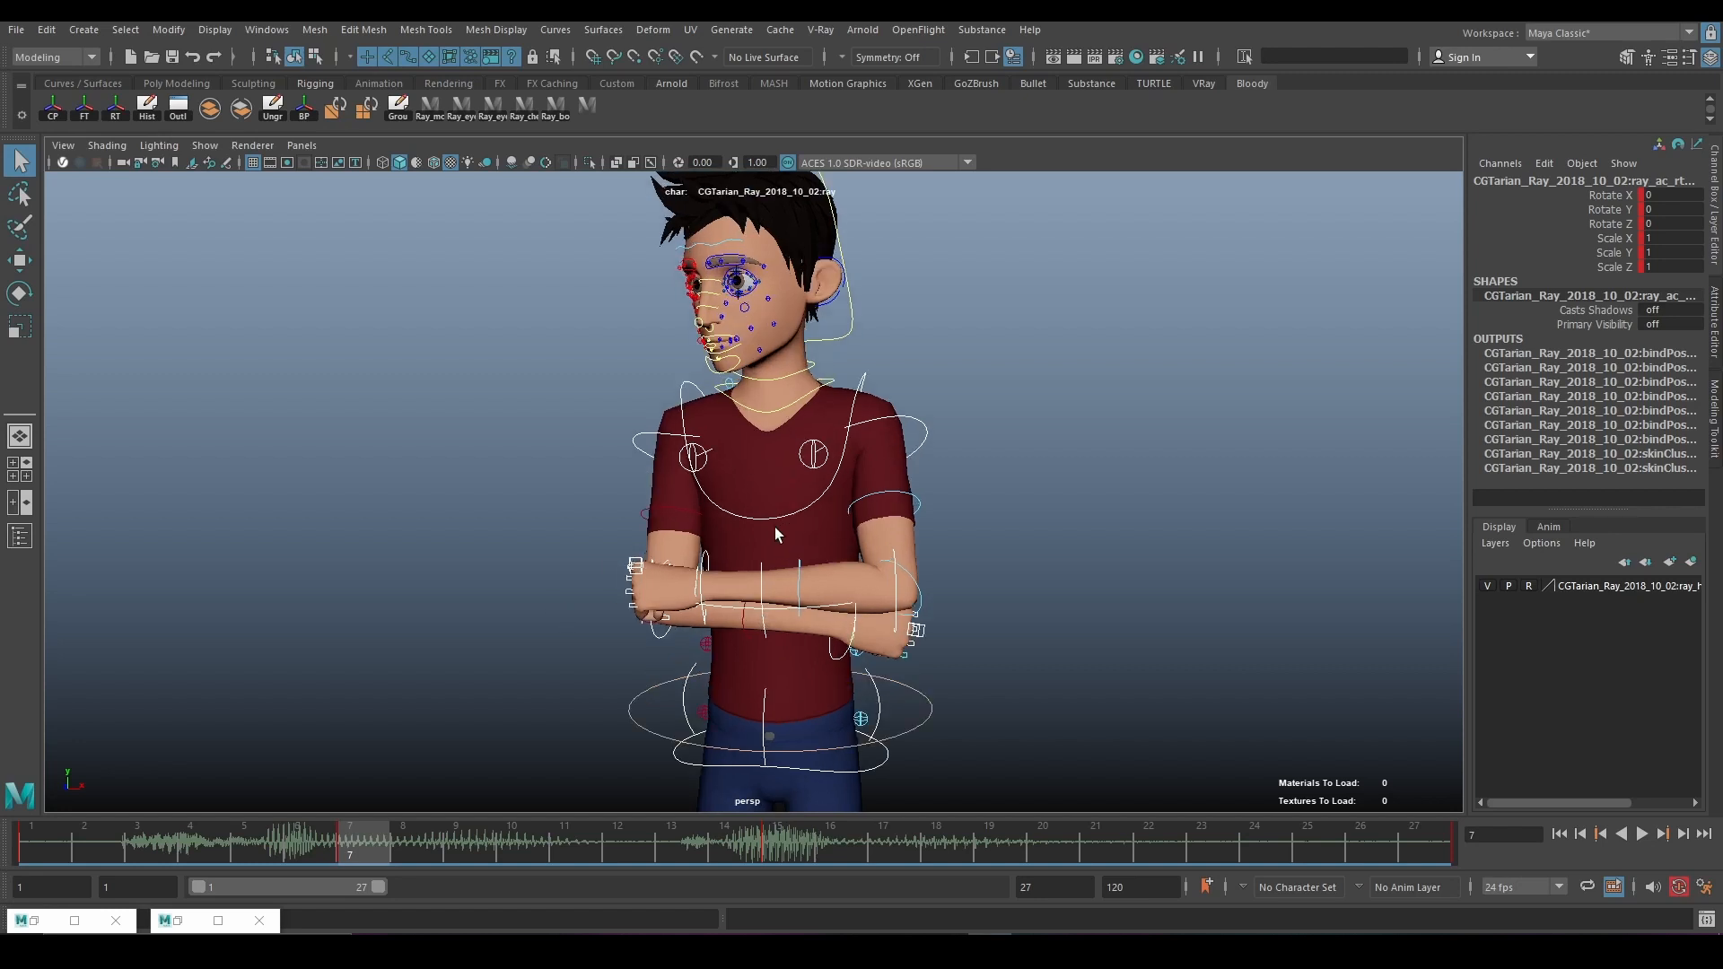
left_click_drag(775, 527, 756, 532, "alt")
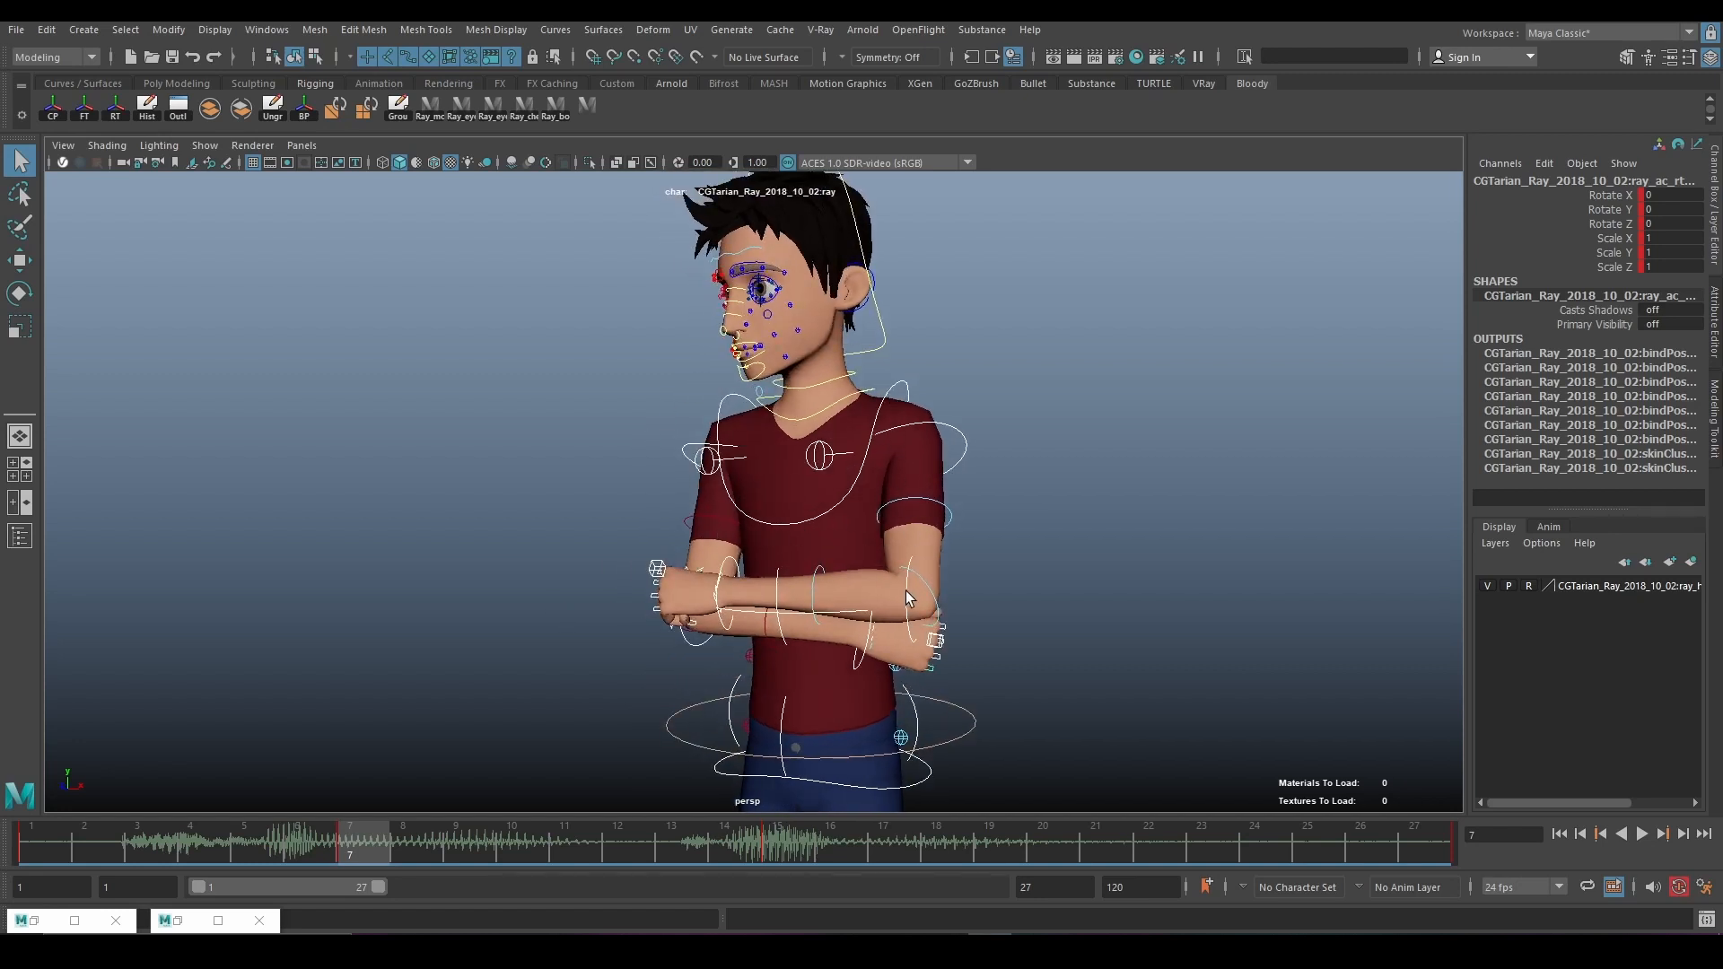
scroll(906, 590, "down", 2)
left_click(862, 531)
key("w")
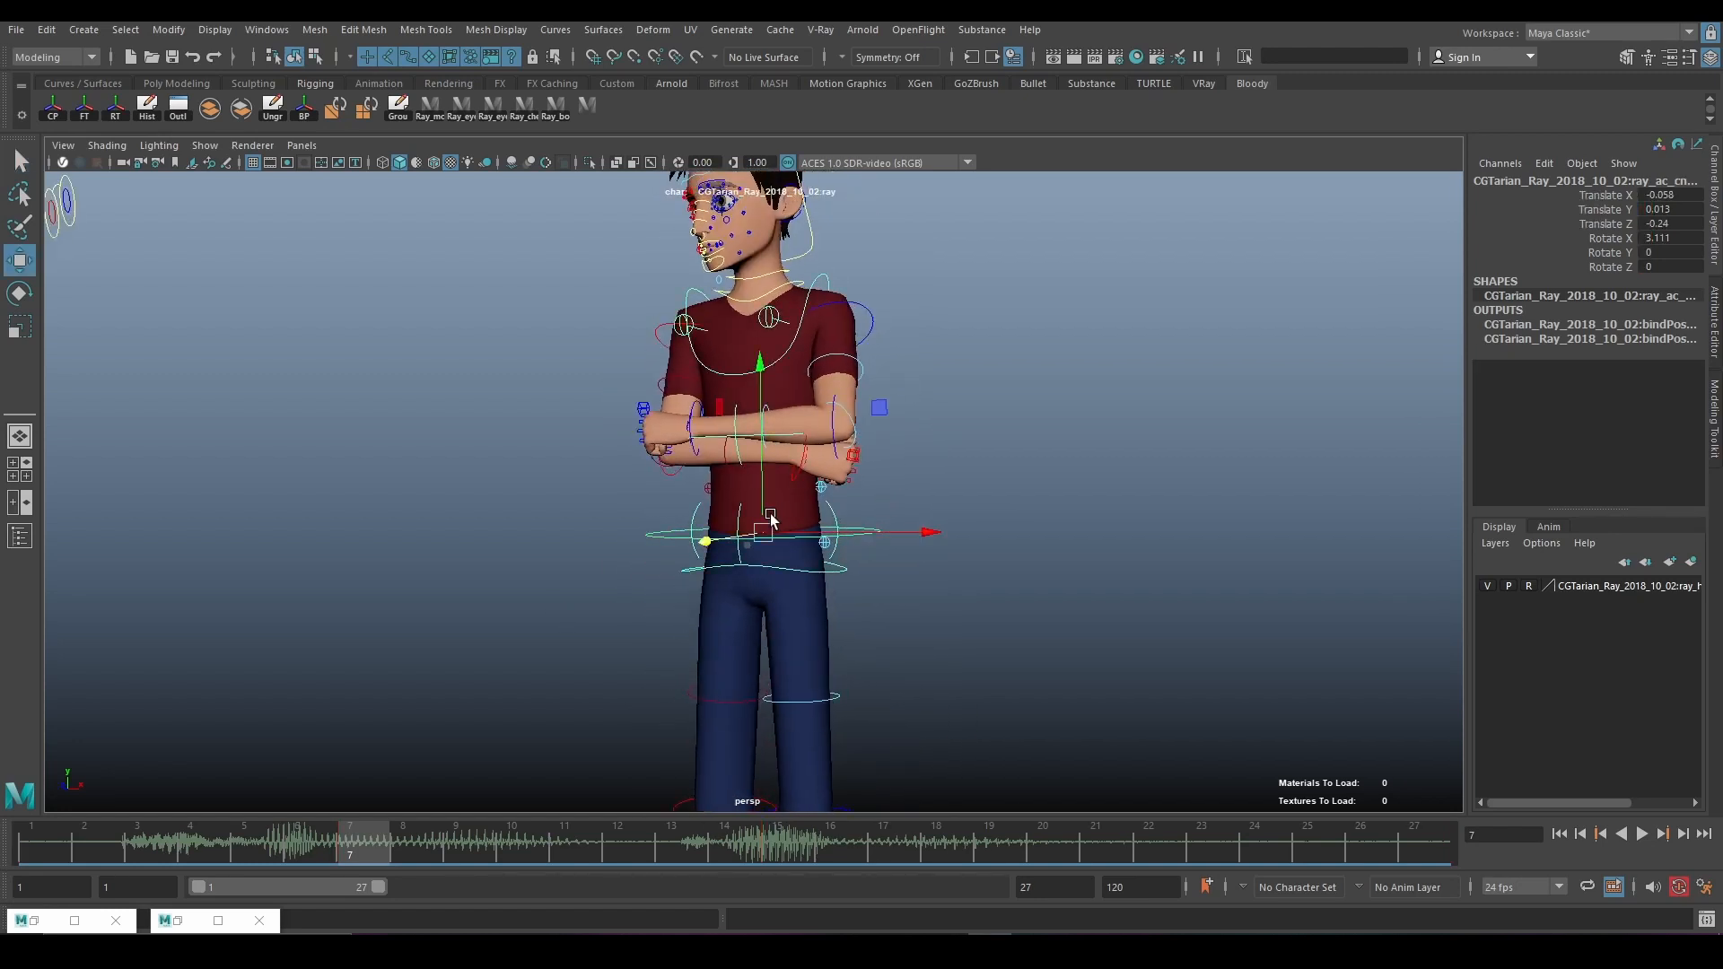
left_click_drag(761, 379, 766, 388)
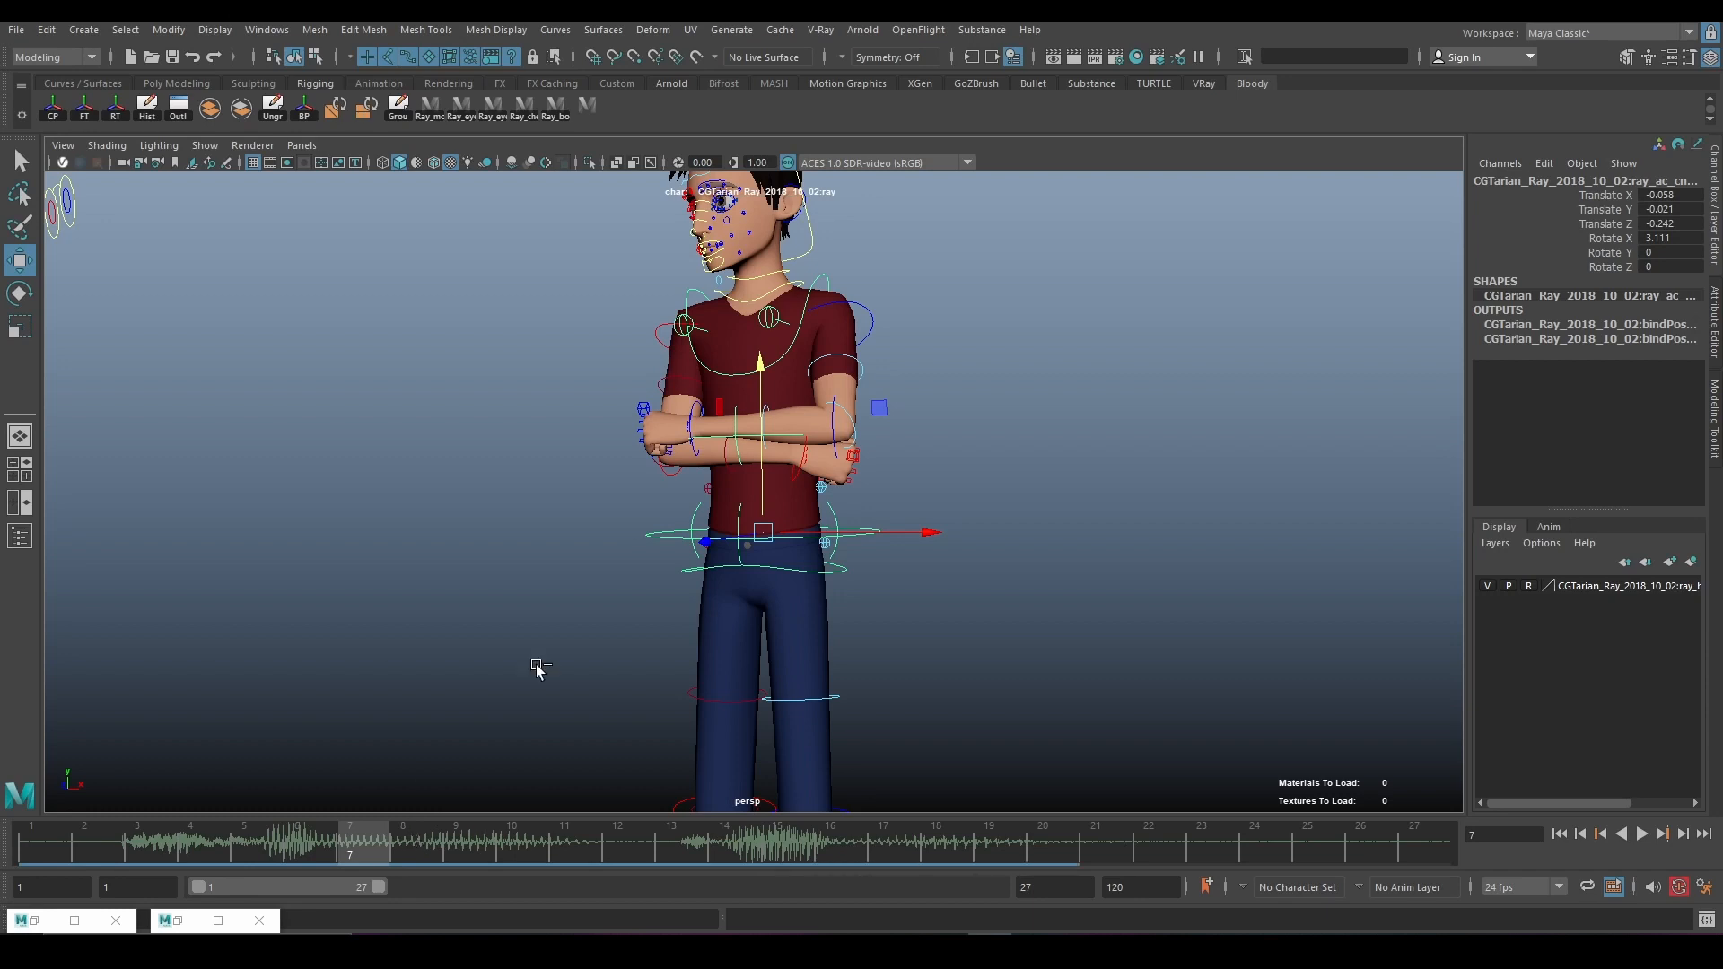
Check around frame 7 whether the saved shelf selection includes the upper-body control, and clear the selection
mouse_move(285, 853)
left_mouse_down()
mouse_move(67, 854)
mouse_move(288, 859)
left_mouse_up()
left_click(588, 106)
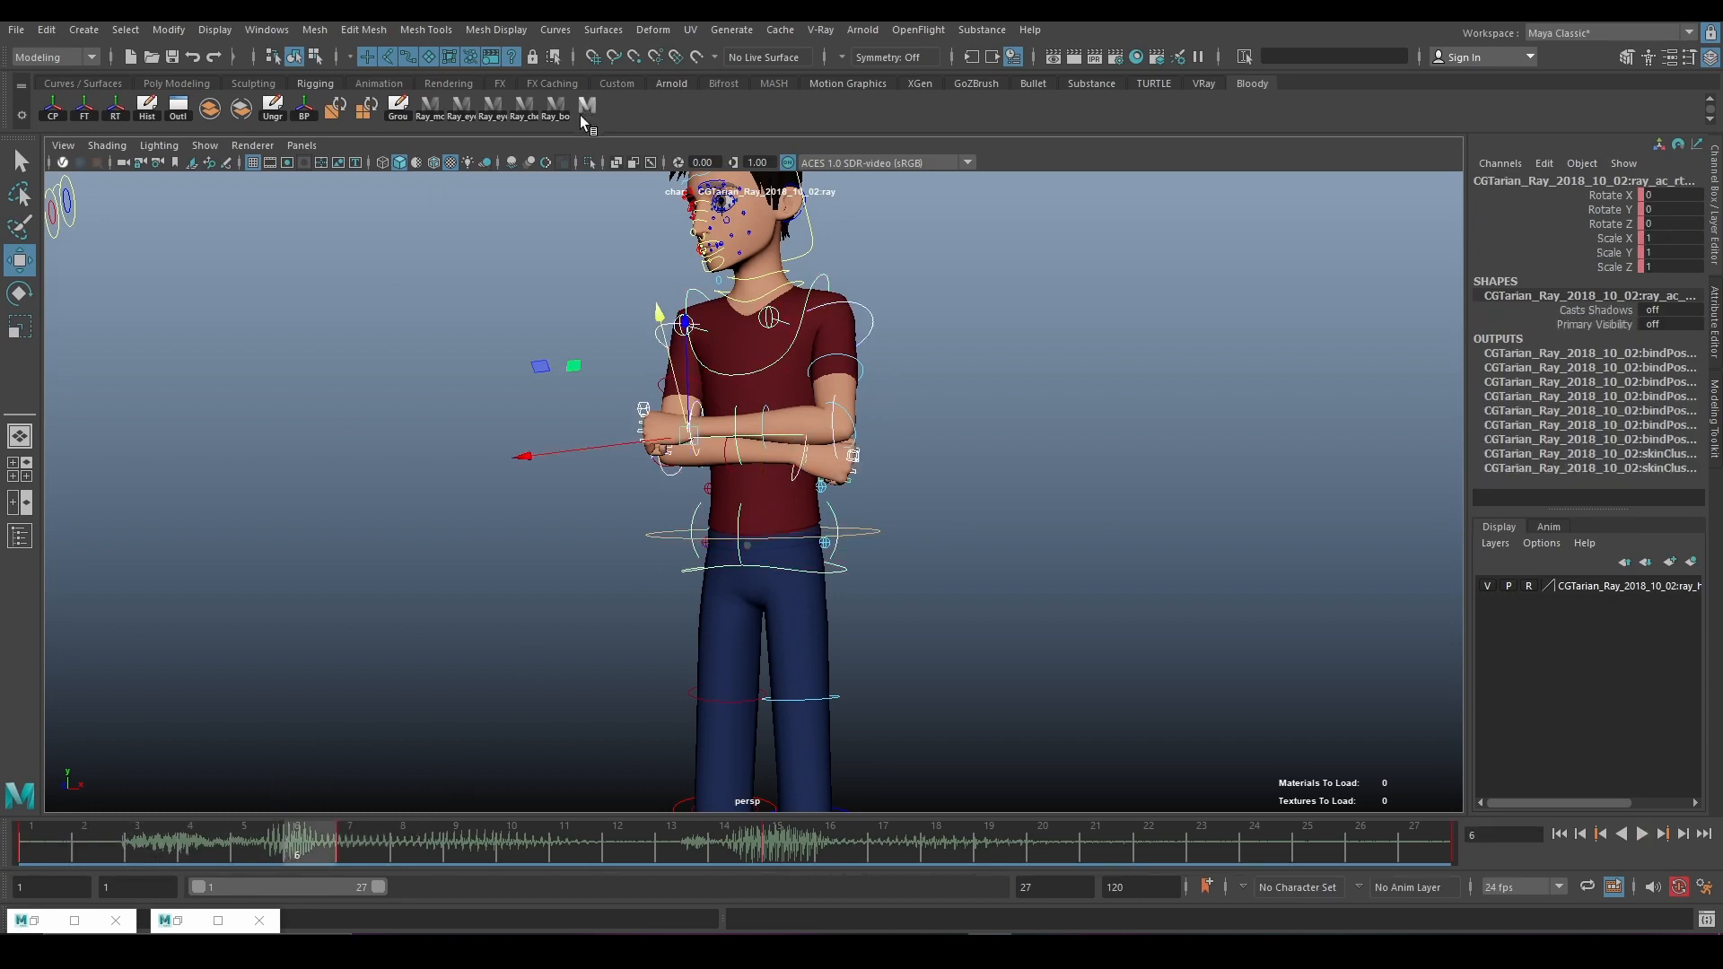
left_click(342, 851)
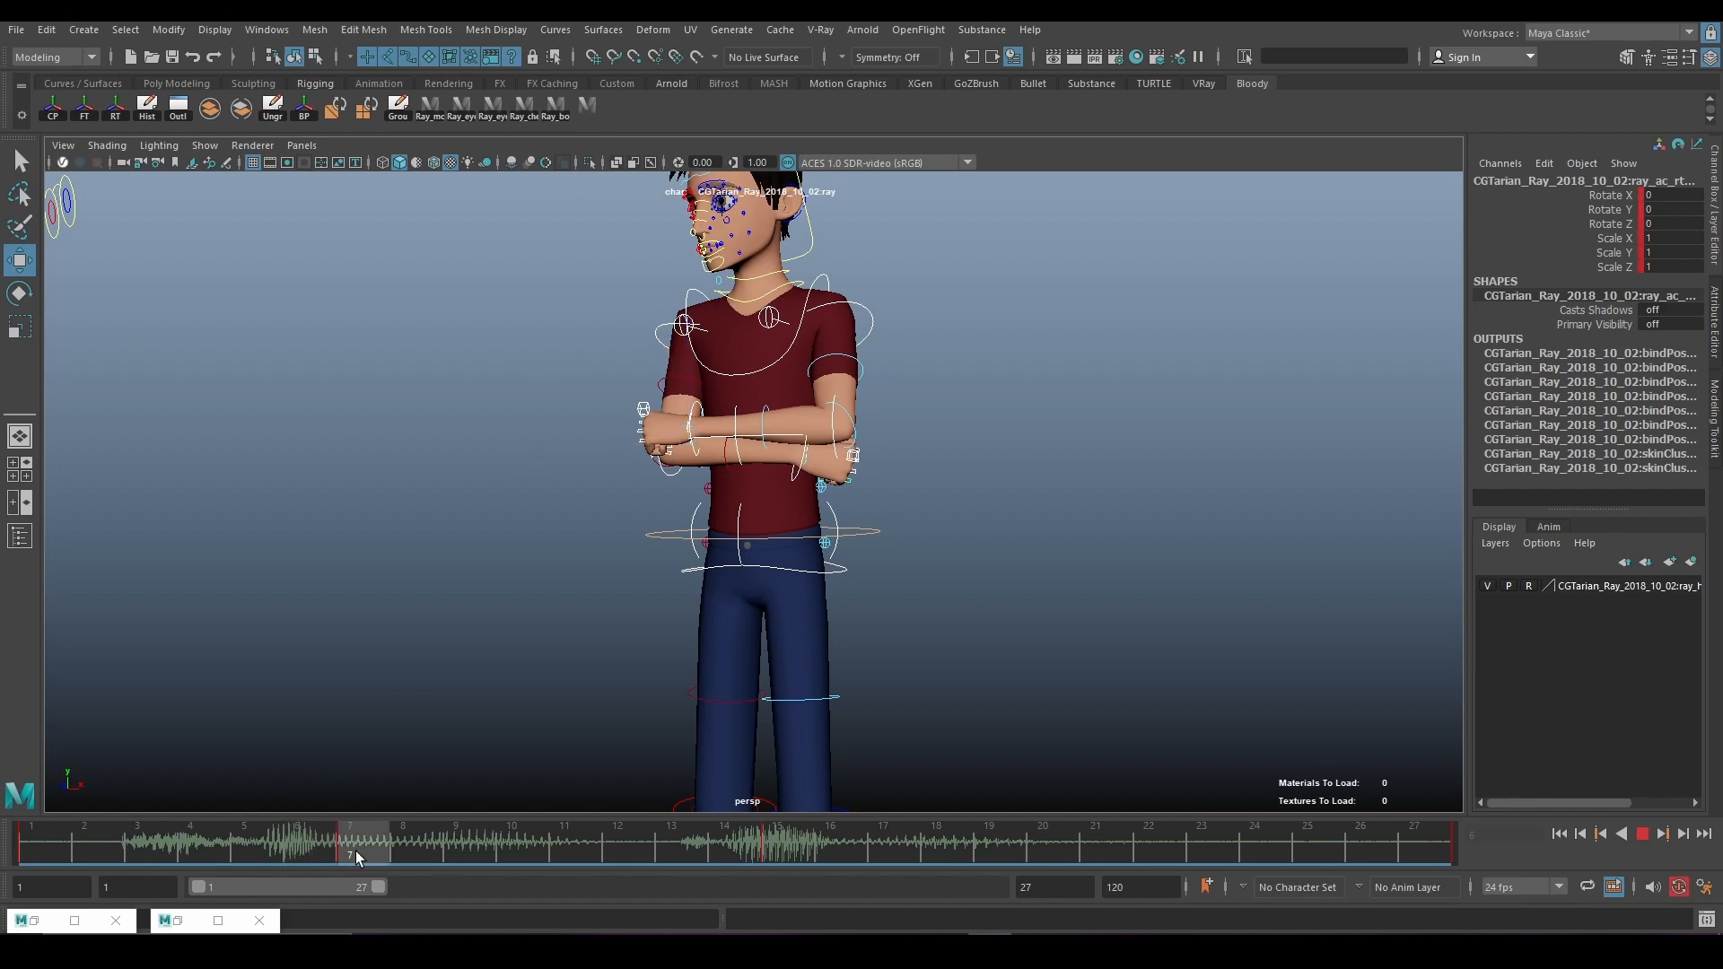
left_click(867, 531)
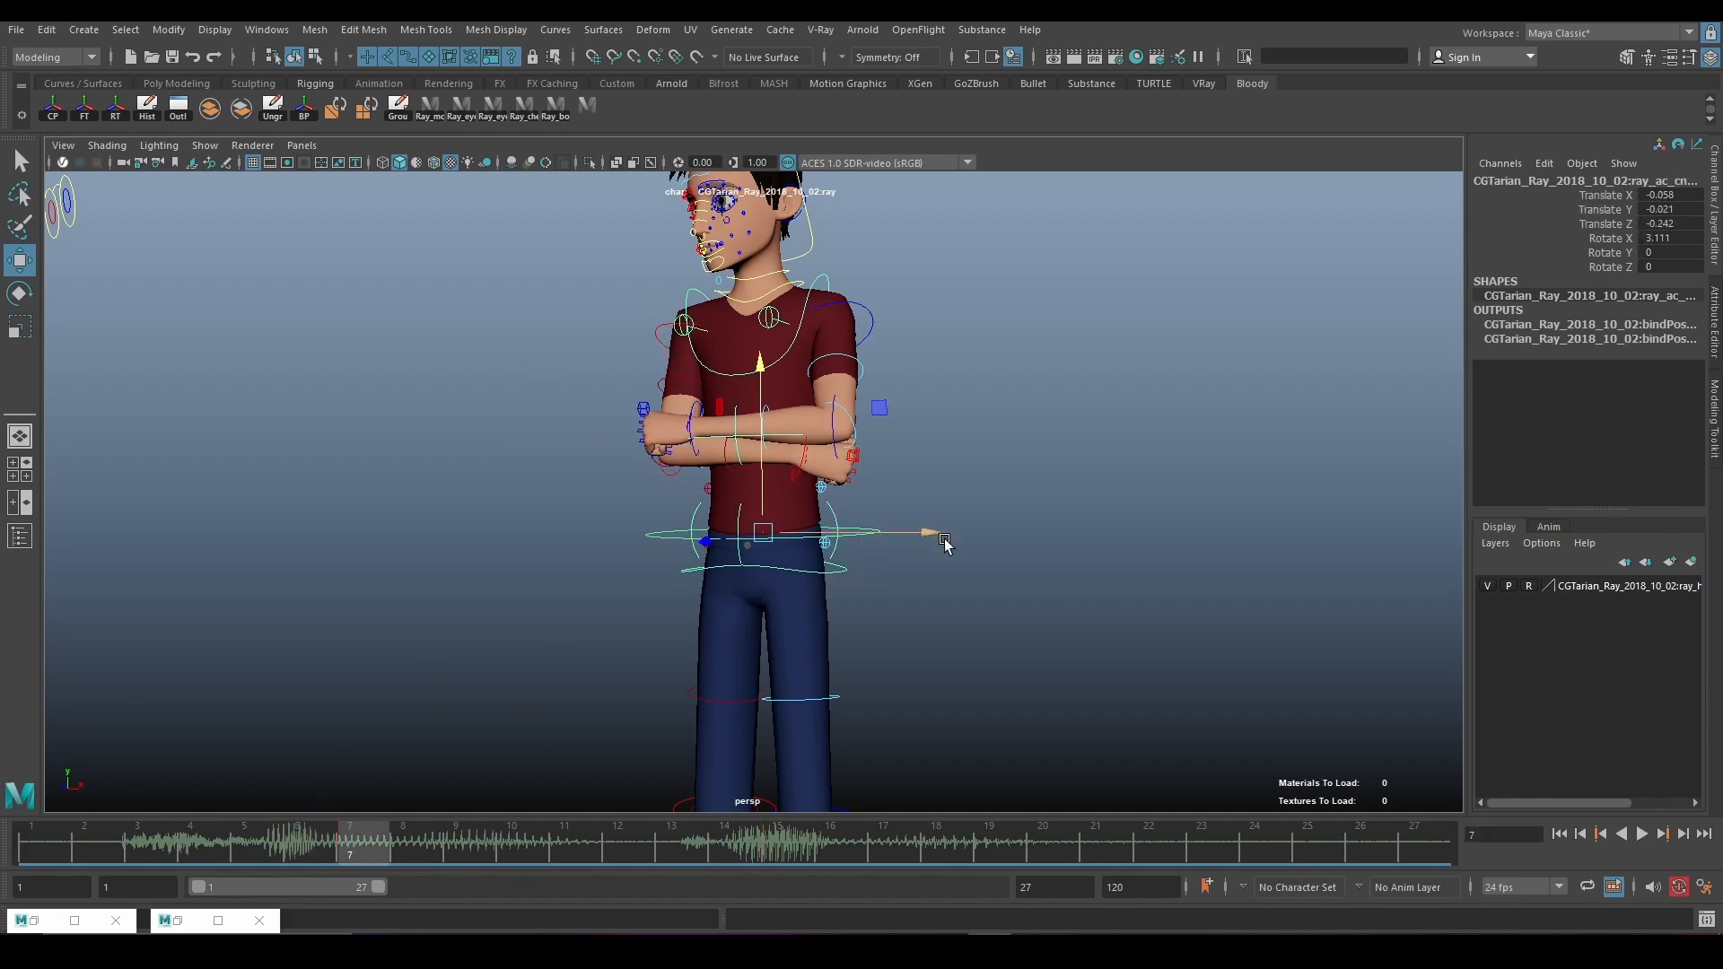
left_click(877, 569)
left_click(870, 536)
scroll(763, 599, "down", 3)
mouse_move(835, 634)
left_mouse_down("alt")
mouse_move(896, 665)
mouse_move(819, 630)
mouse_move(843, 612)
left_mouse_up("alt")
scroll(820, 629, "up", 4)
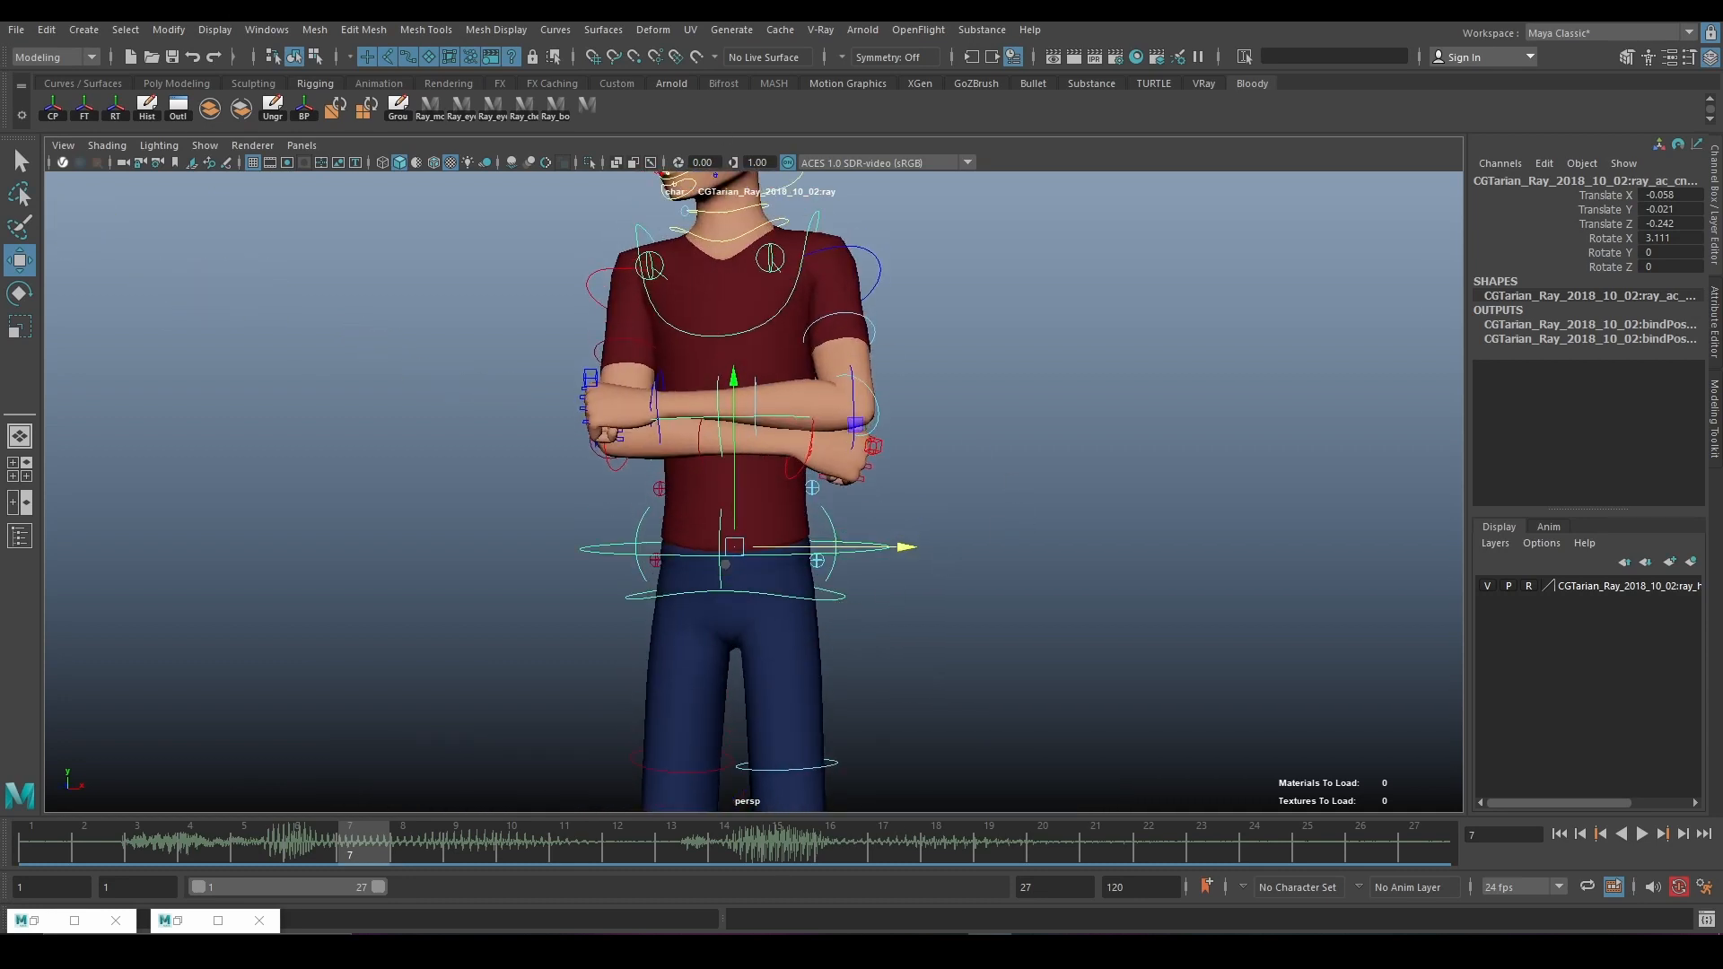
left_click(594, 105)
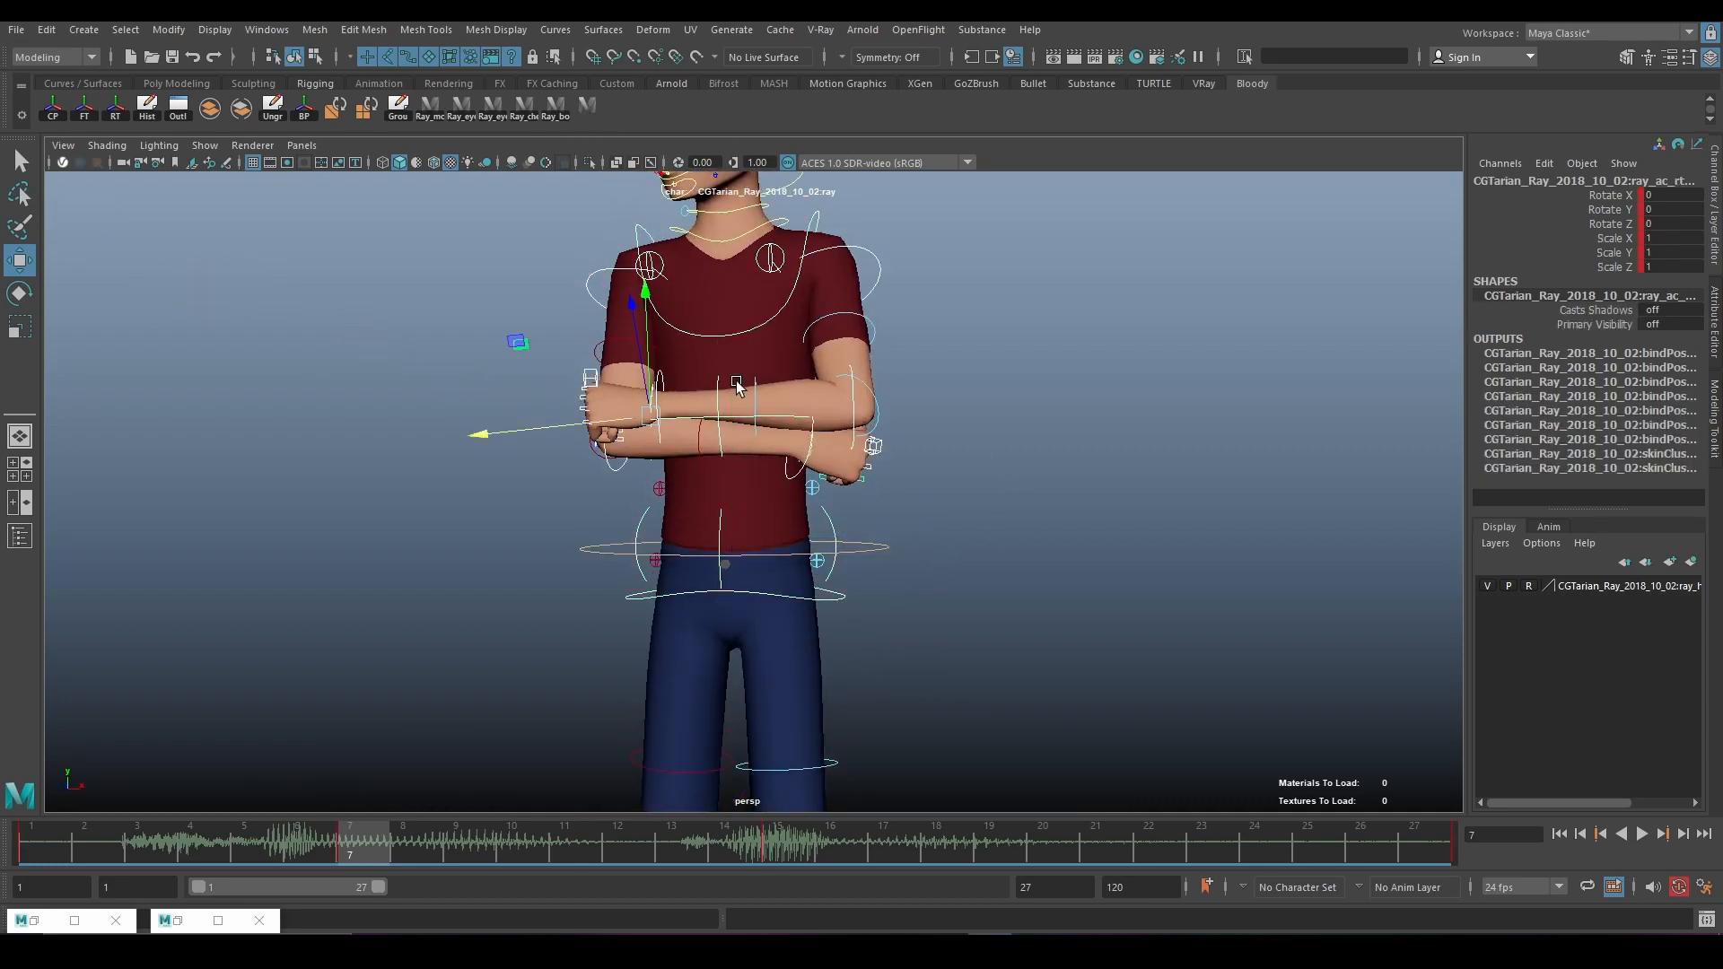
left_click(875, 545)
left_click(975, 607)
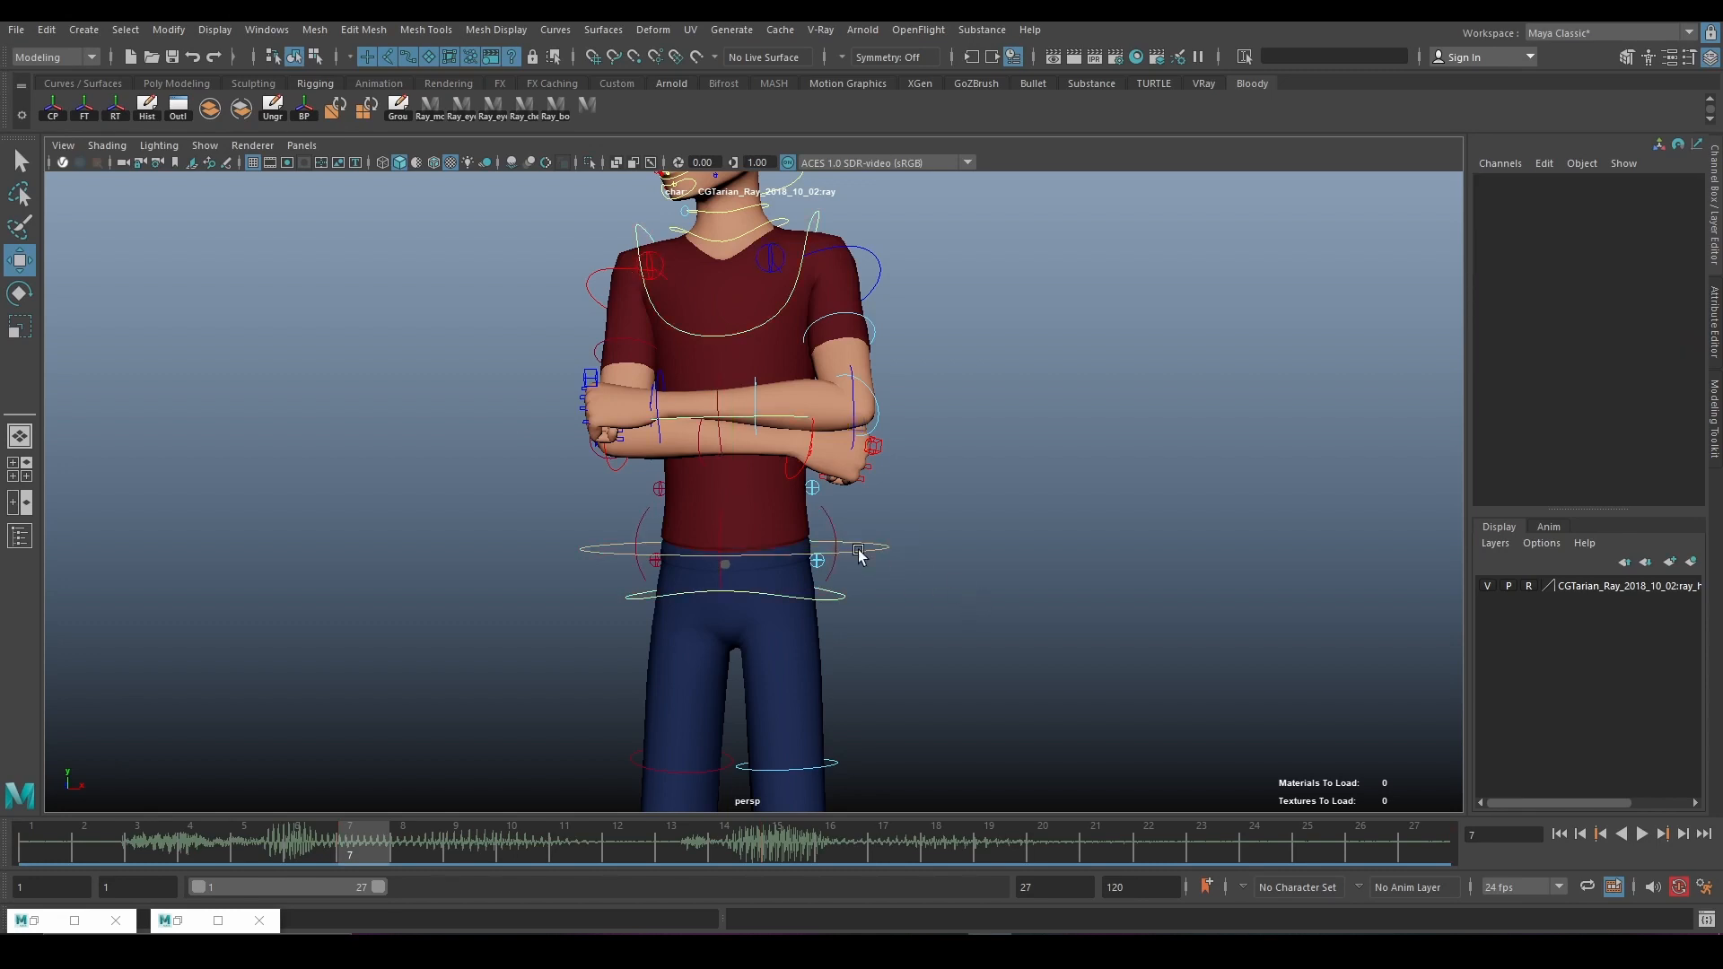
Clear the Script Editor history and record the saved body selection with the upper-body and head controls added to it
left_click(1704, 921)
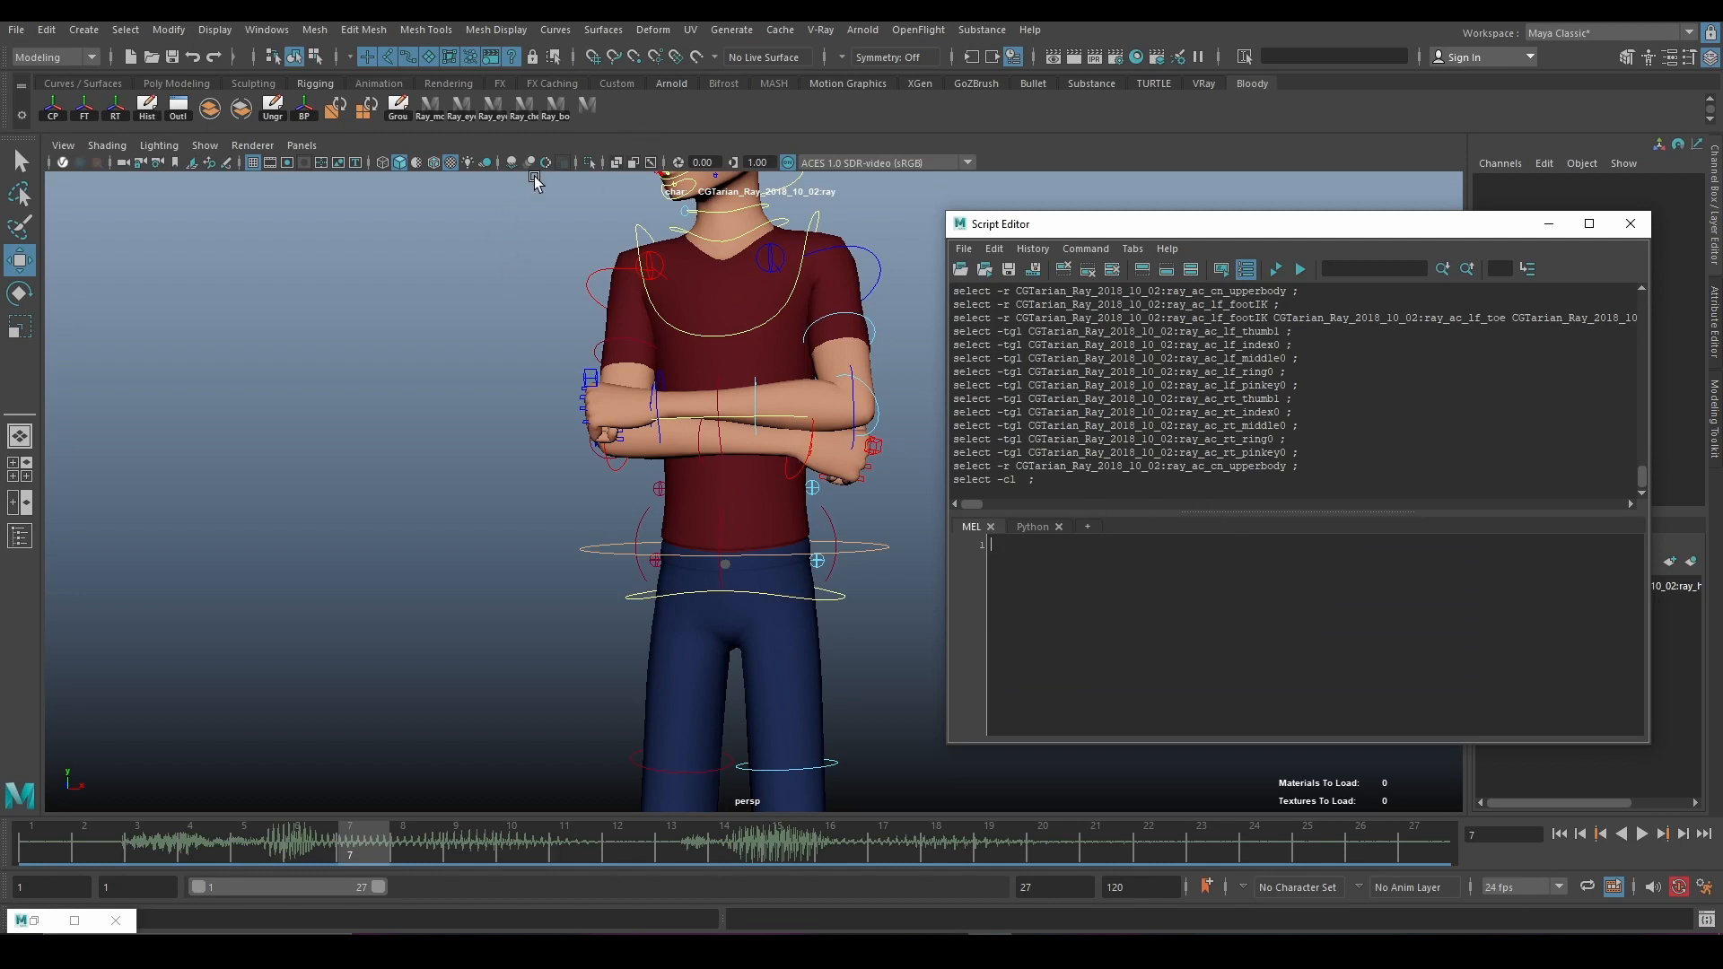
left_click(1068, 269)
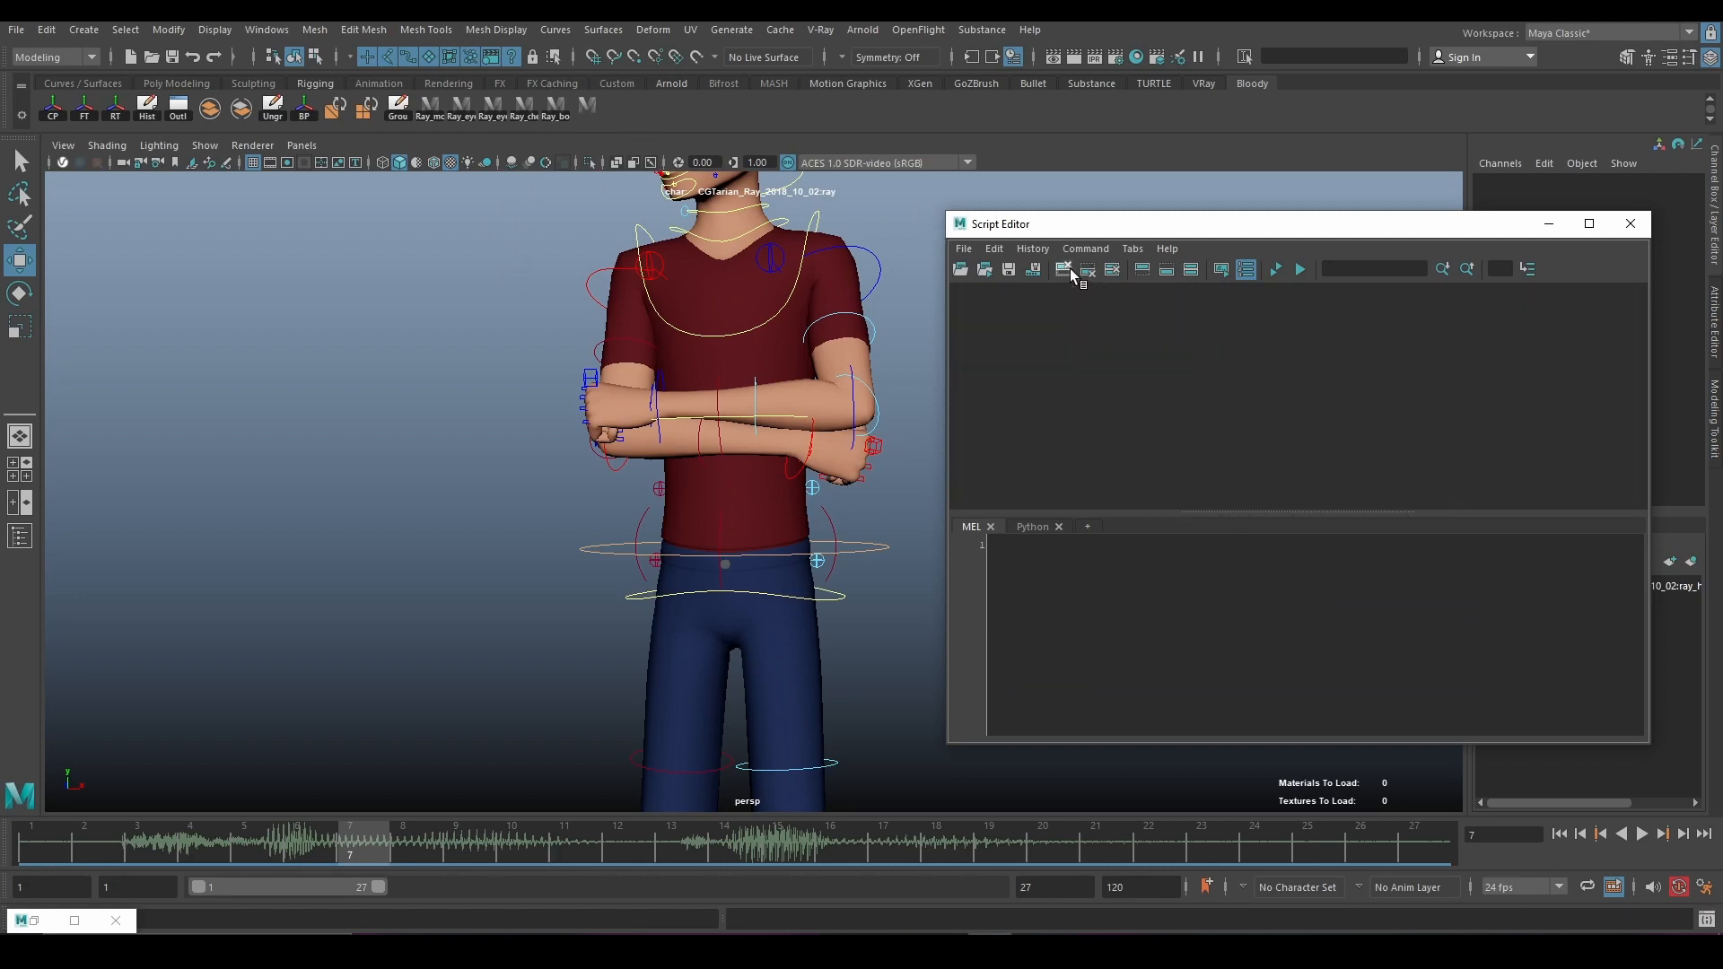
left_click(581, 105)
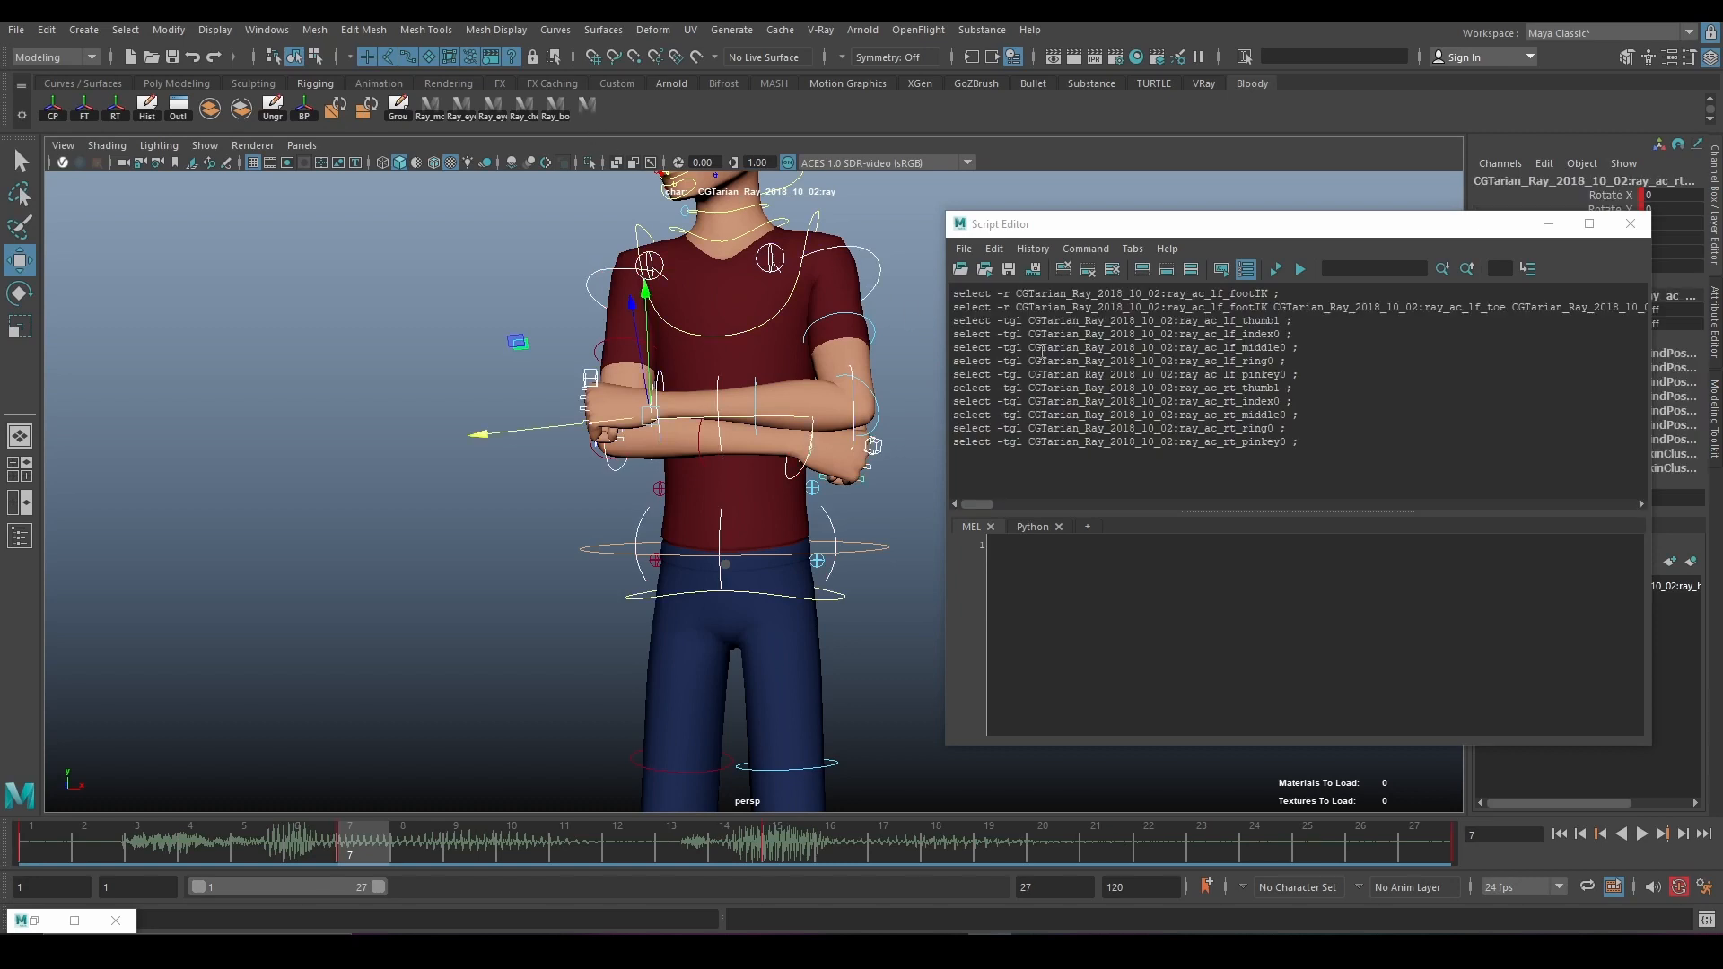
left_click(873, 550, "shift")
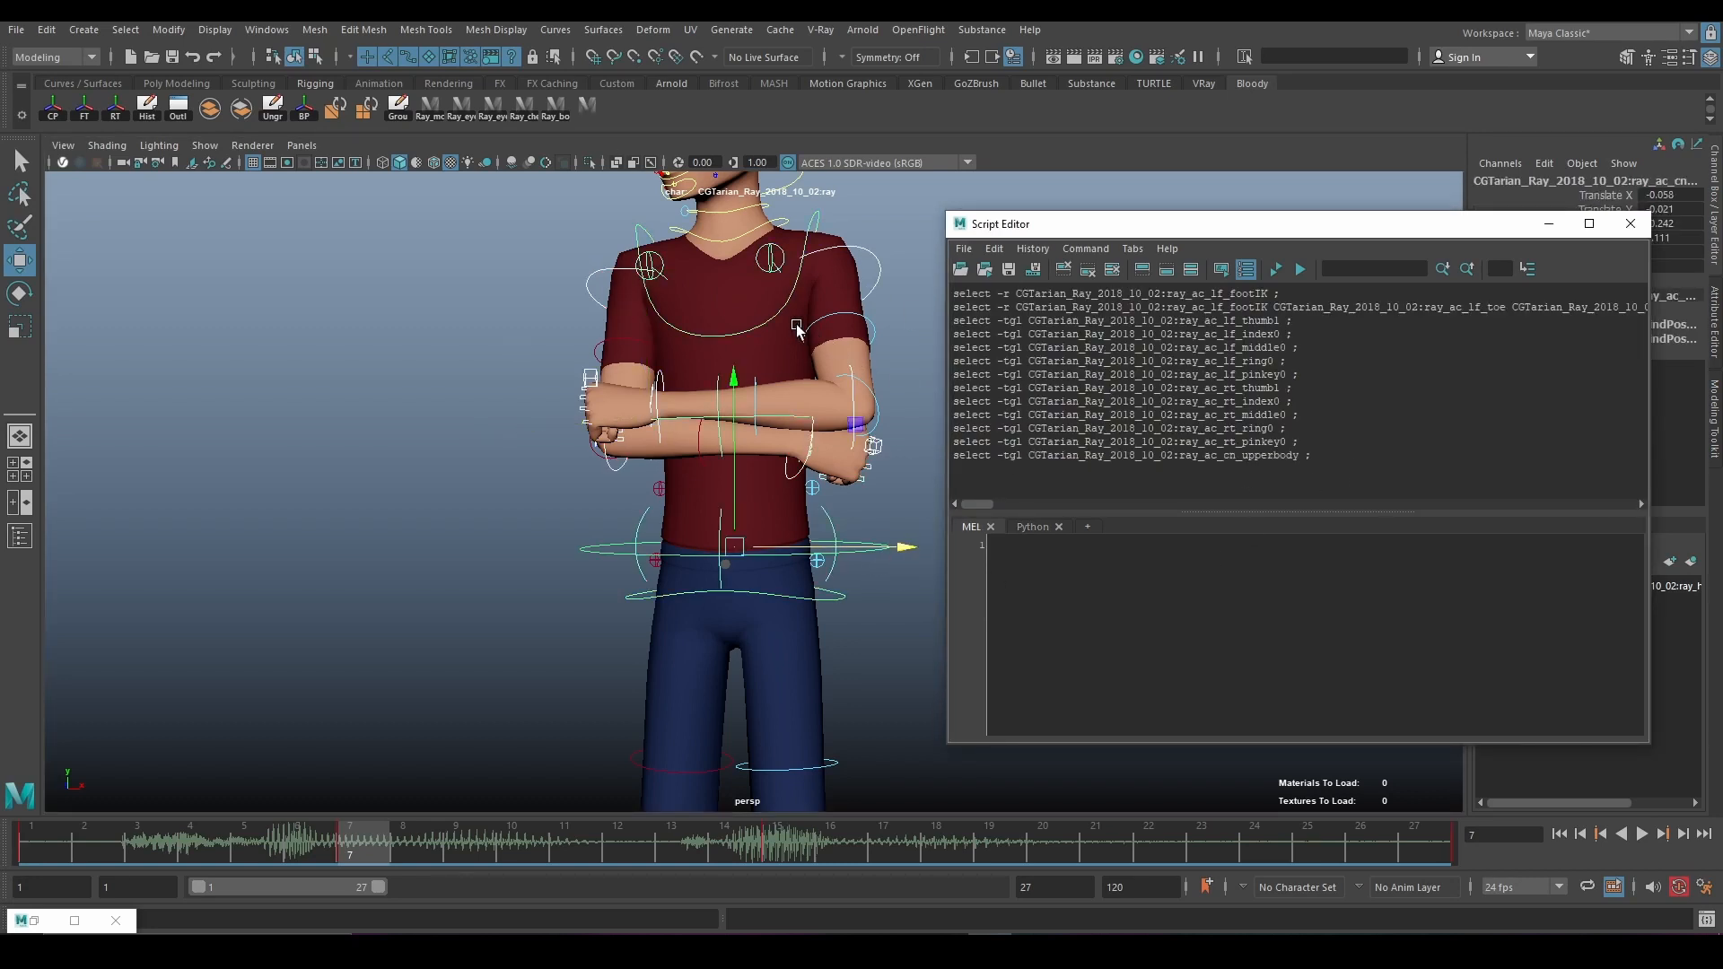
middle_click_drag(796, 330, 705, 499, "alt")
left_click(727, 305, "shift")
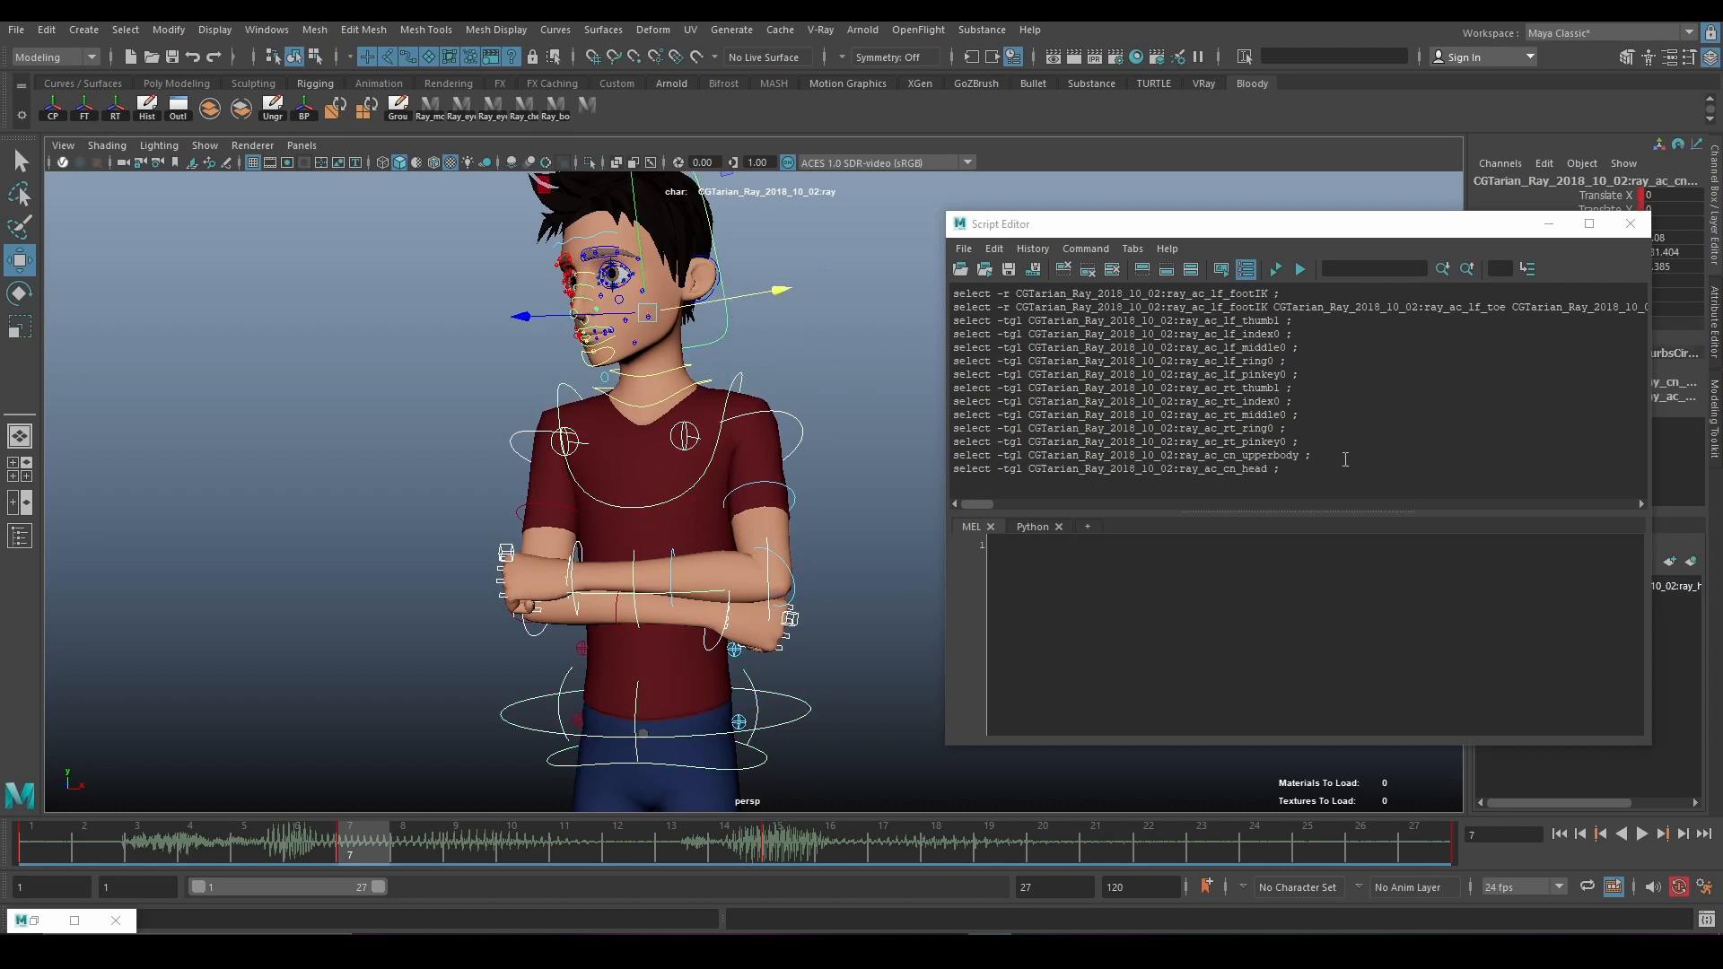
Save the recorded selection commands to the shelf as a MEL script, delete the old selection script, and close the Script Editor
left_click_drag(1345, 468, 865, 266)
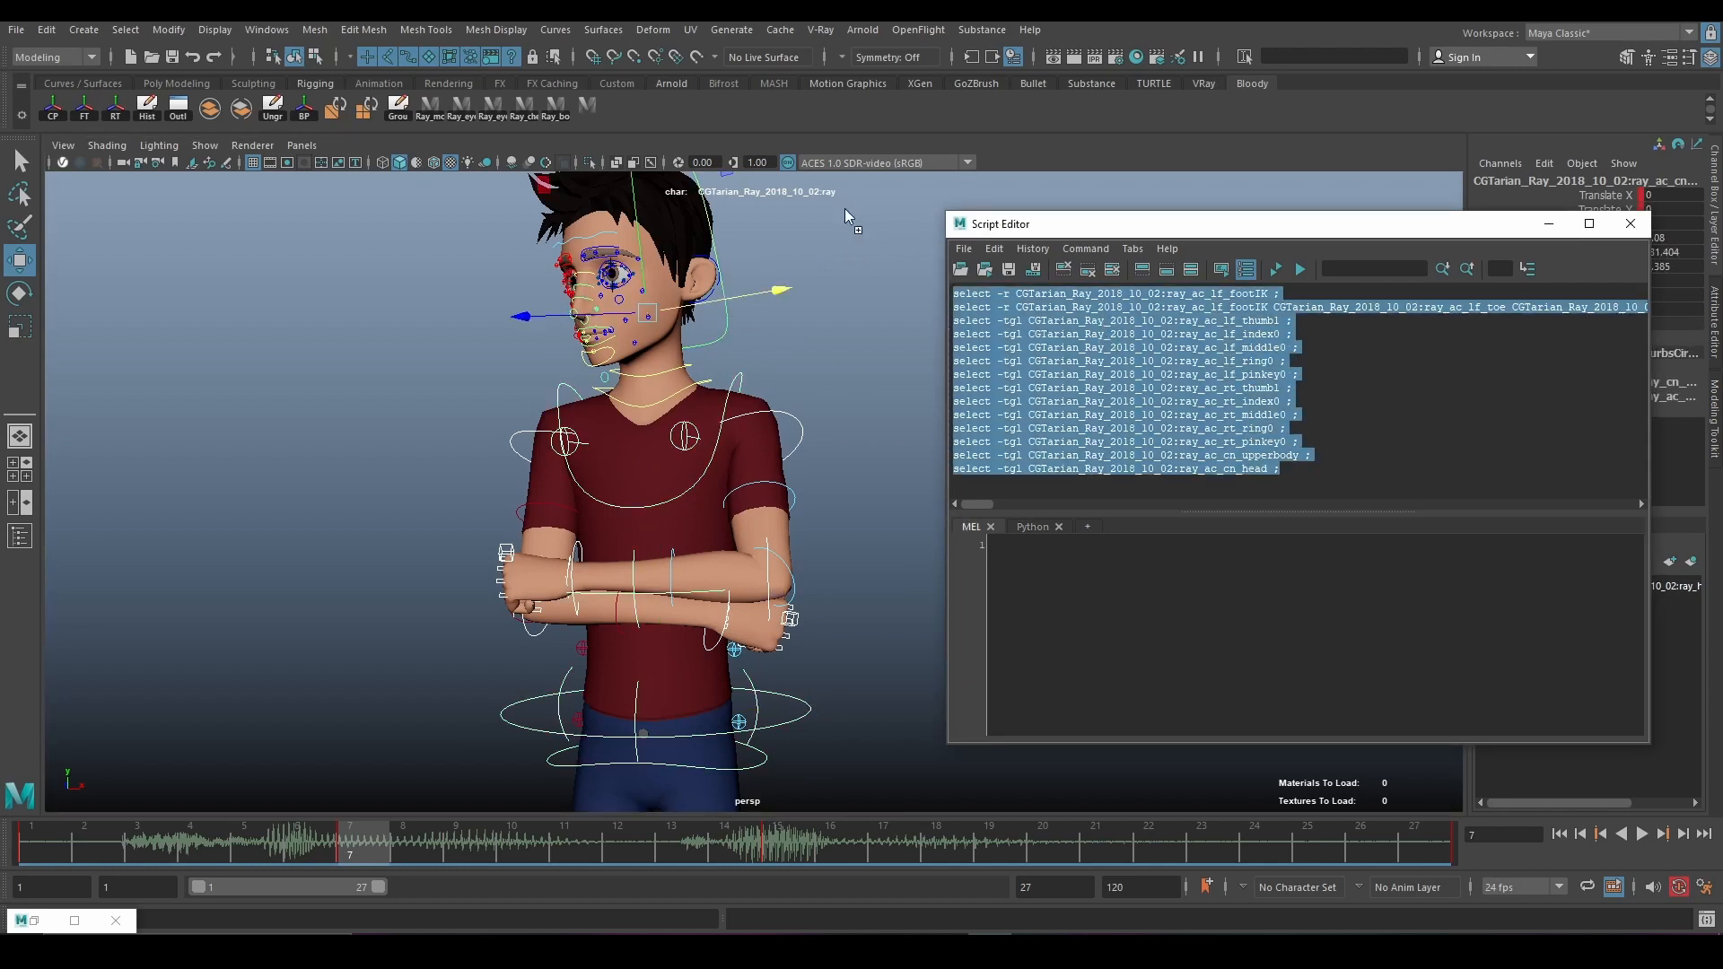
middle_click_drag(844, 209, 654, 112)
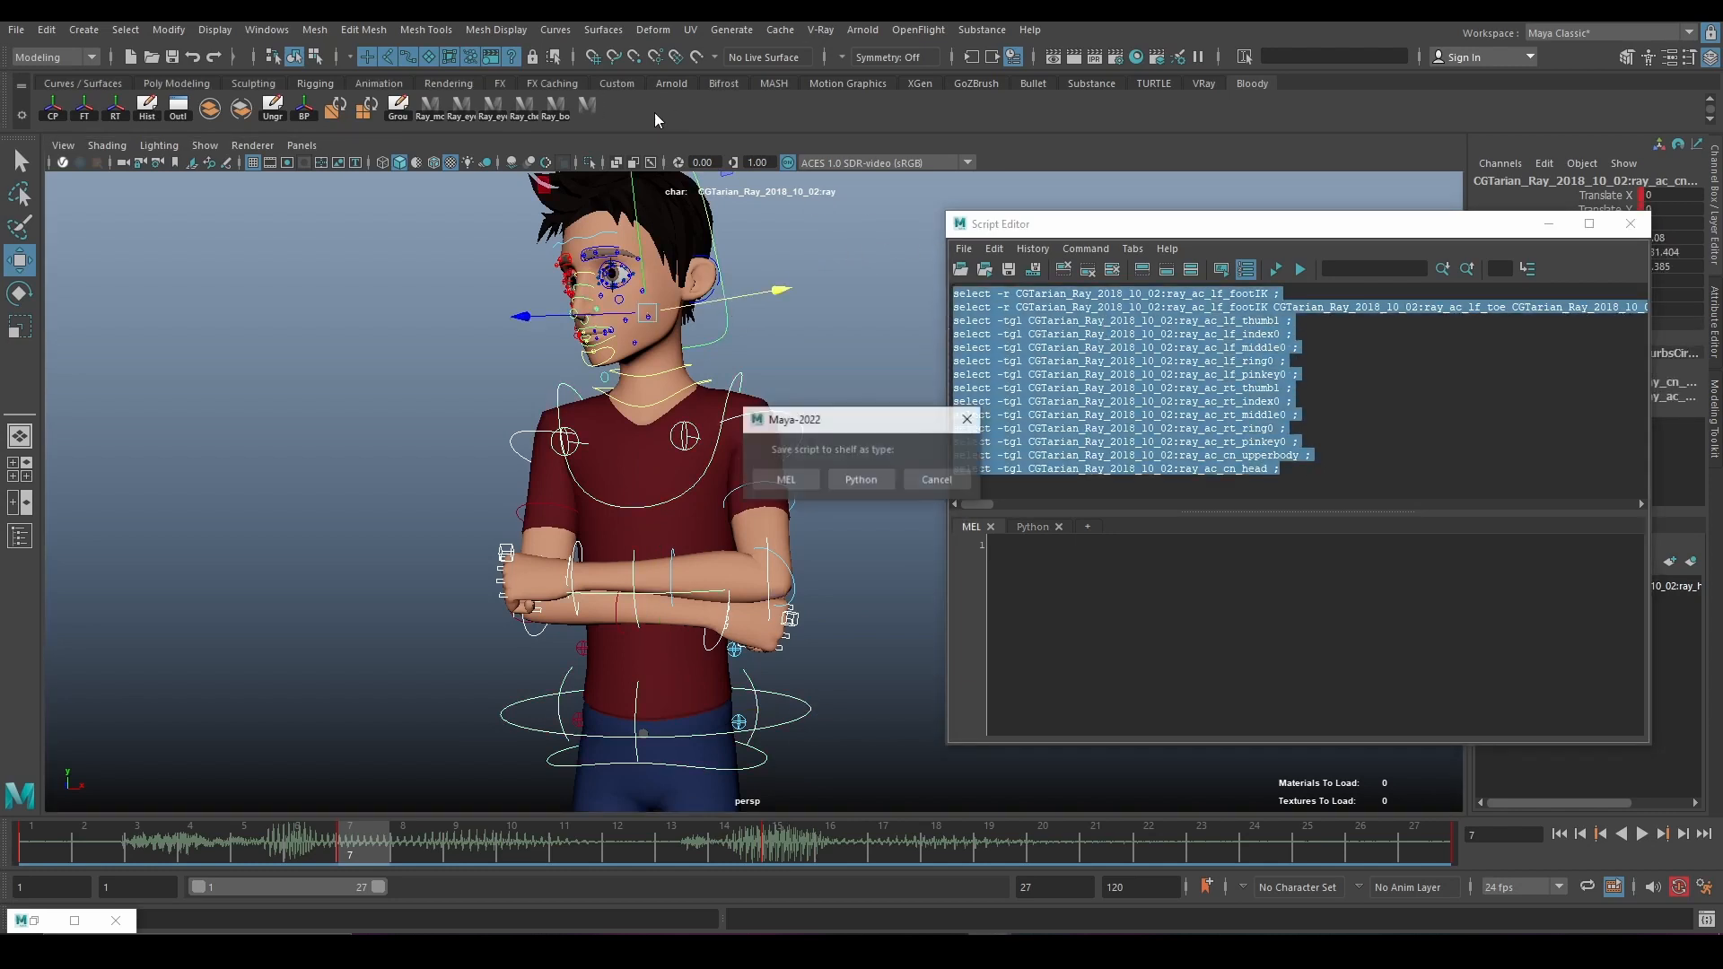
left_click(785, 481)
right_click(589, 108)
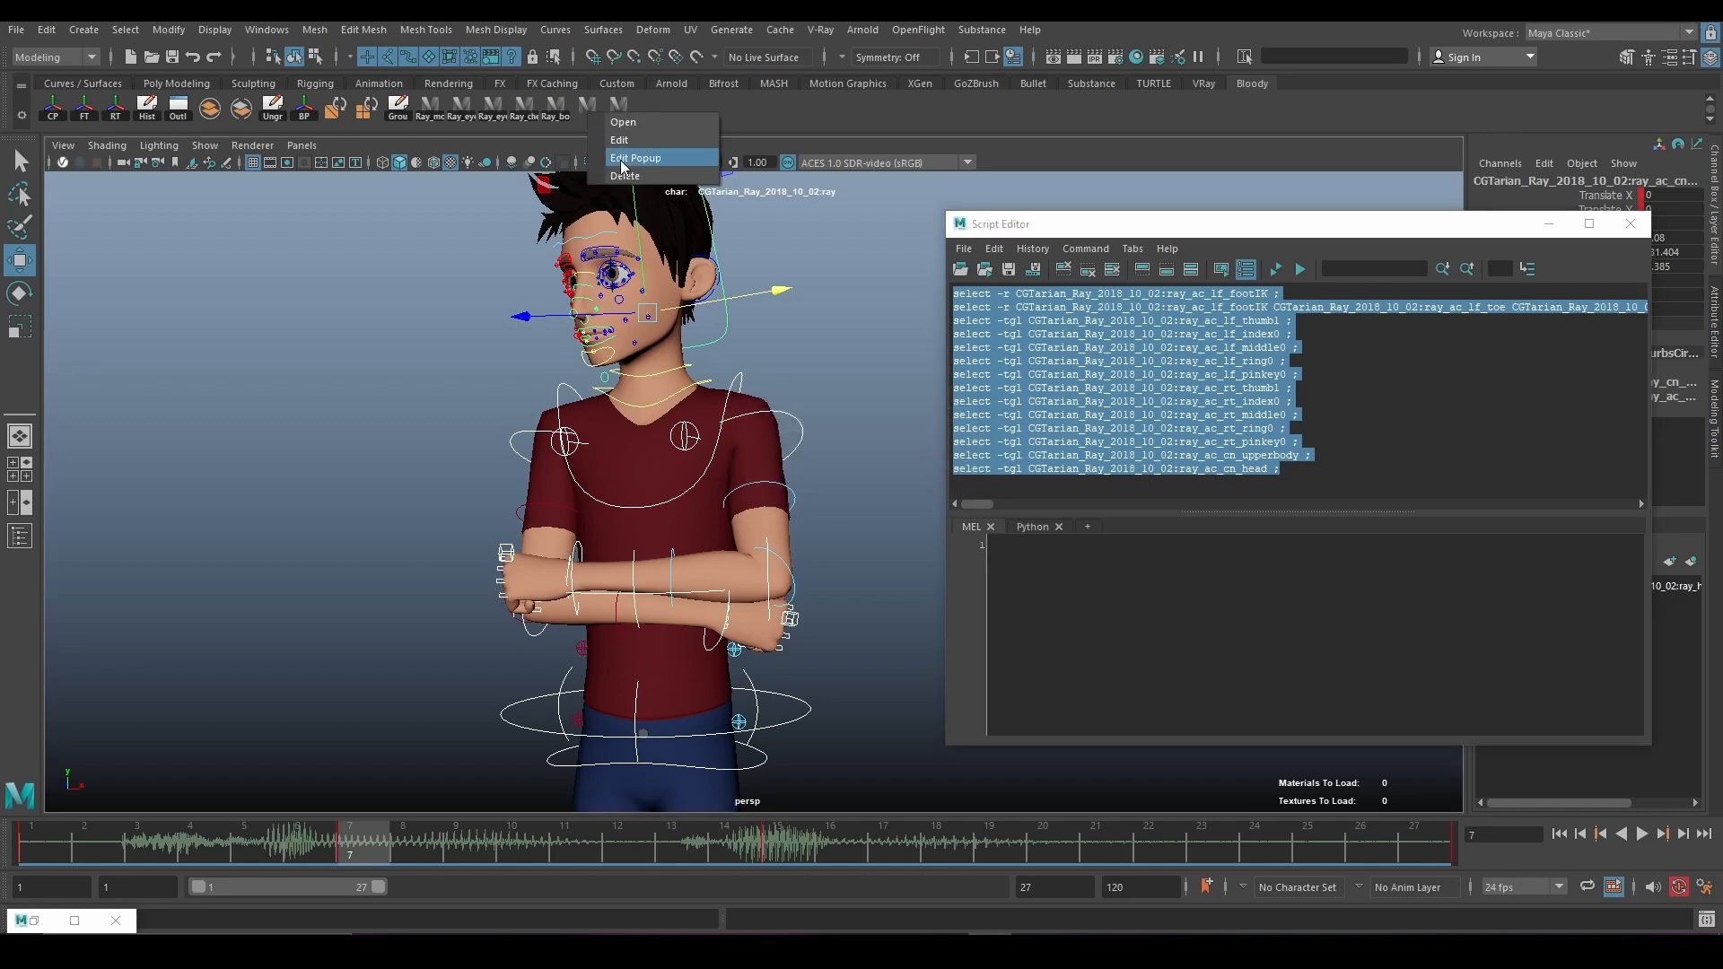
left_click(627, 180)
left_click(1631, 223)
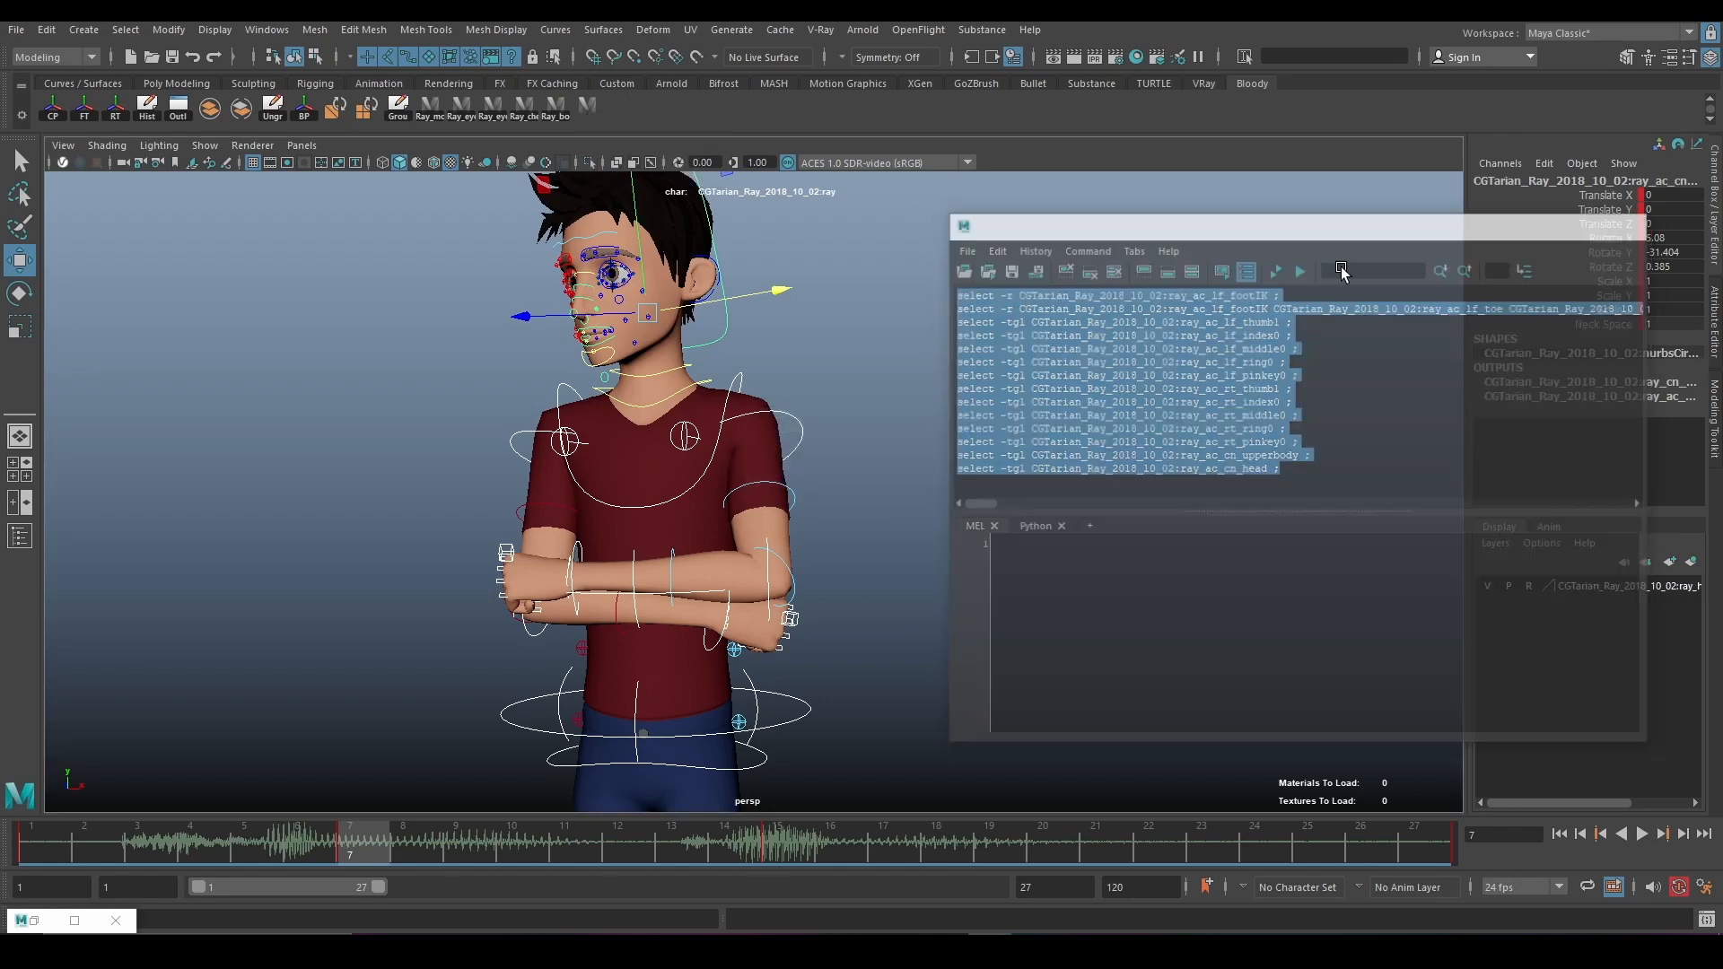
Select the body controls with the new shelf script, key them at frame 7, and check the upper-body control's key
left_click(877, 259)
left_click(586, 102)
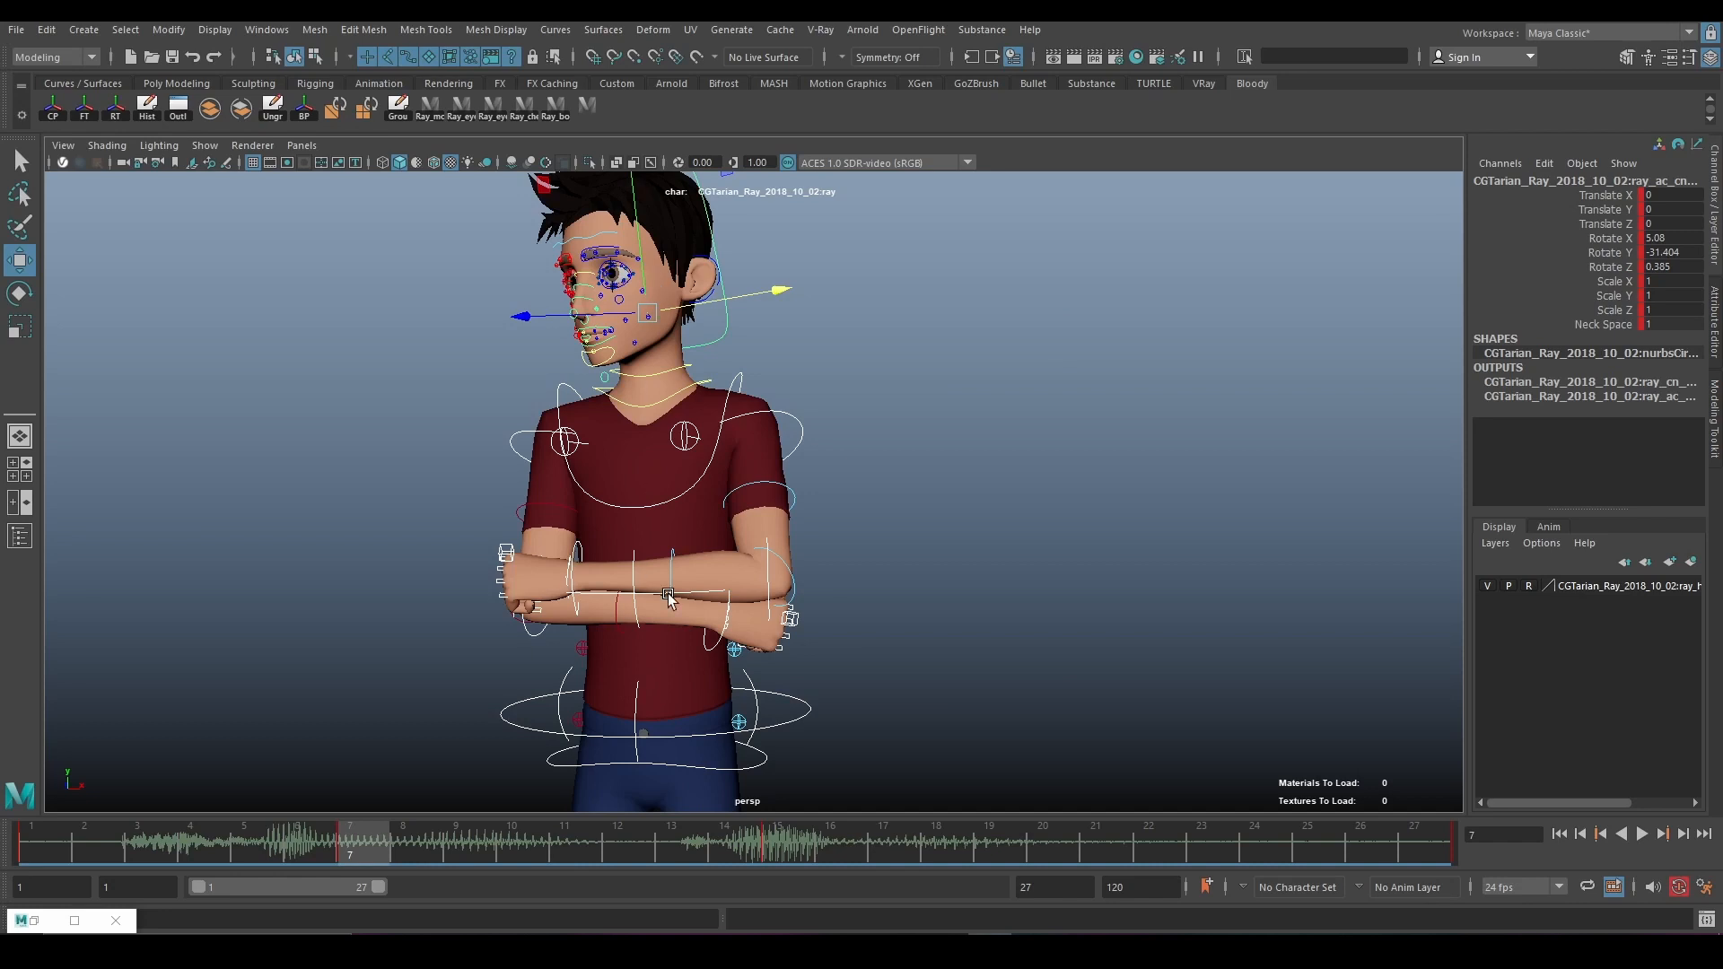
left_click(803, 718)
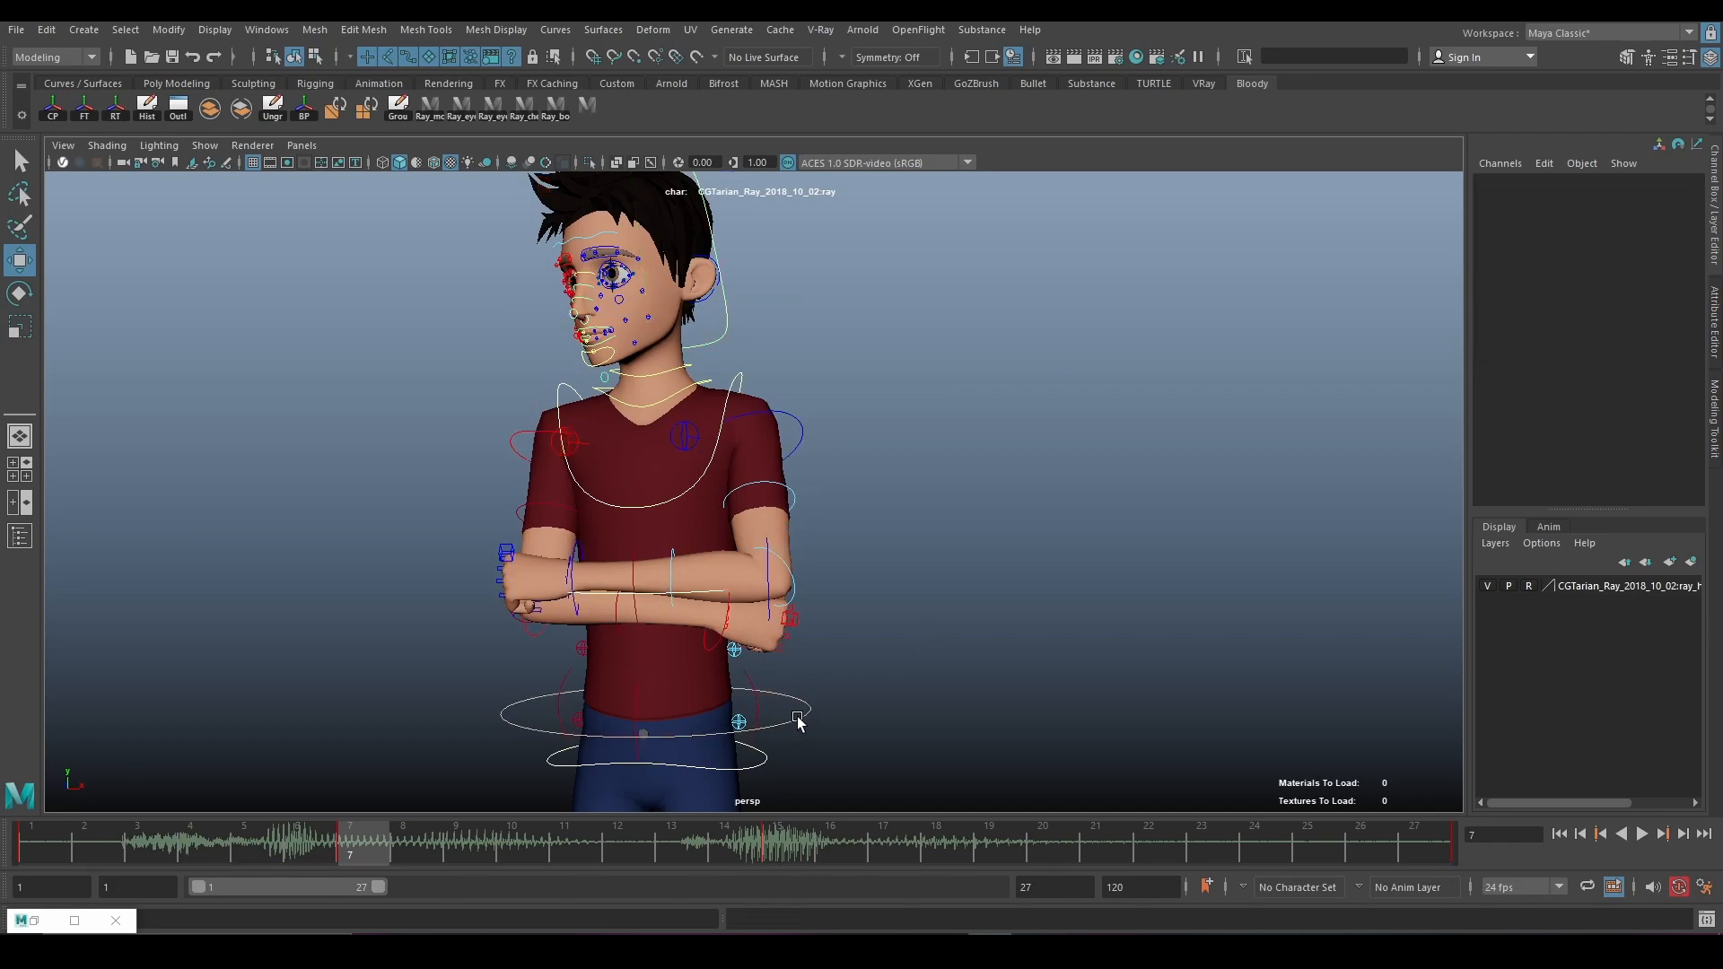
left_click(292, 832)
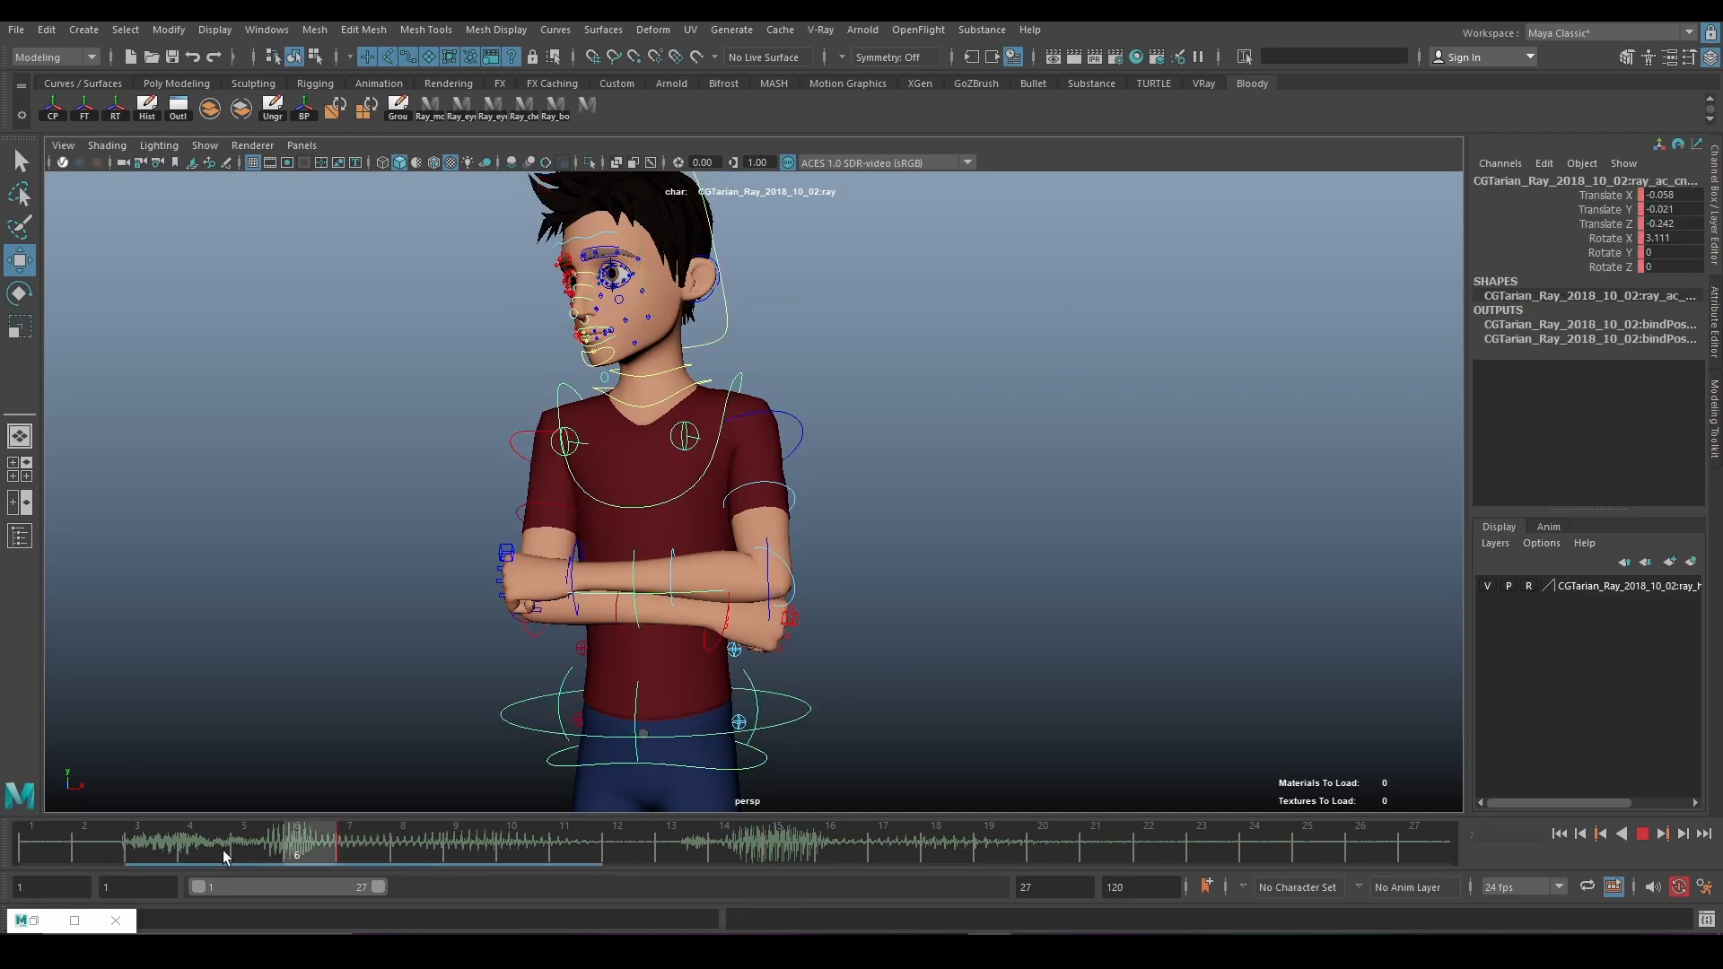
Key the complete body-control selection at frames 1 and 15, and extend the visible playback range to frame 120
left_click(588, 108)
left_click_drag(302, 852, 16, 853)
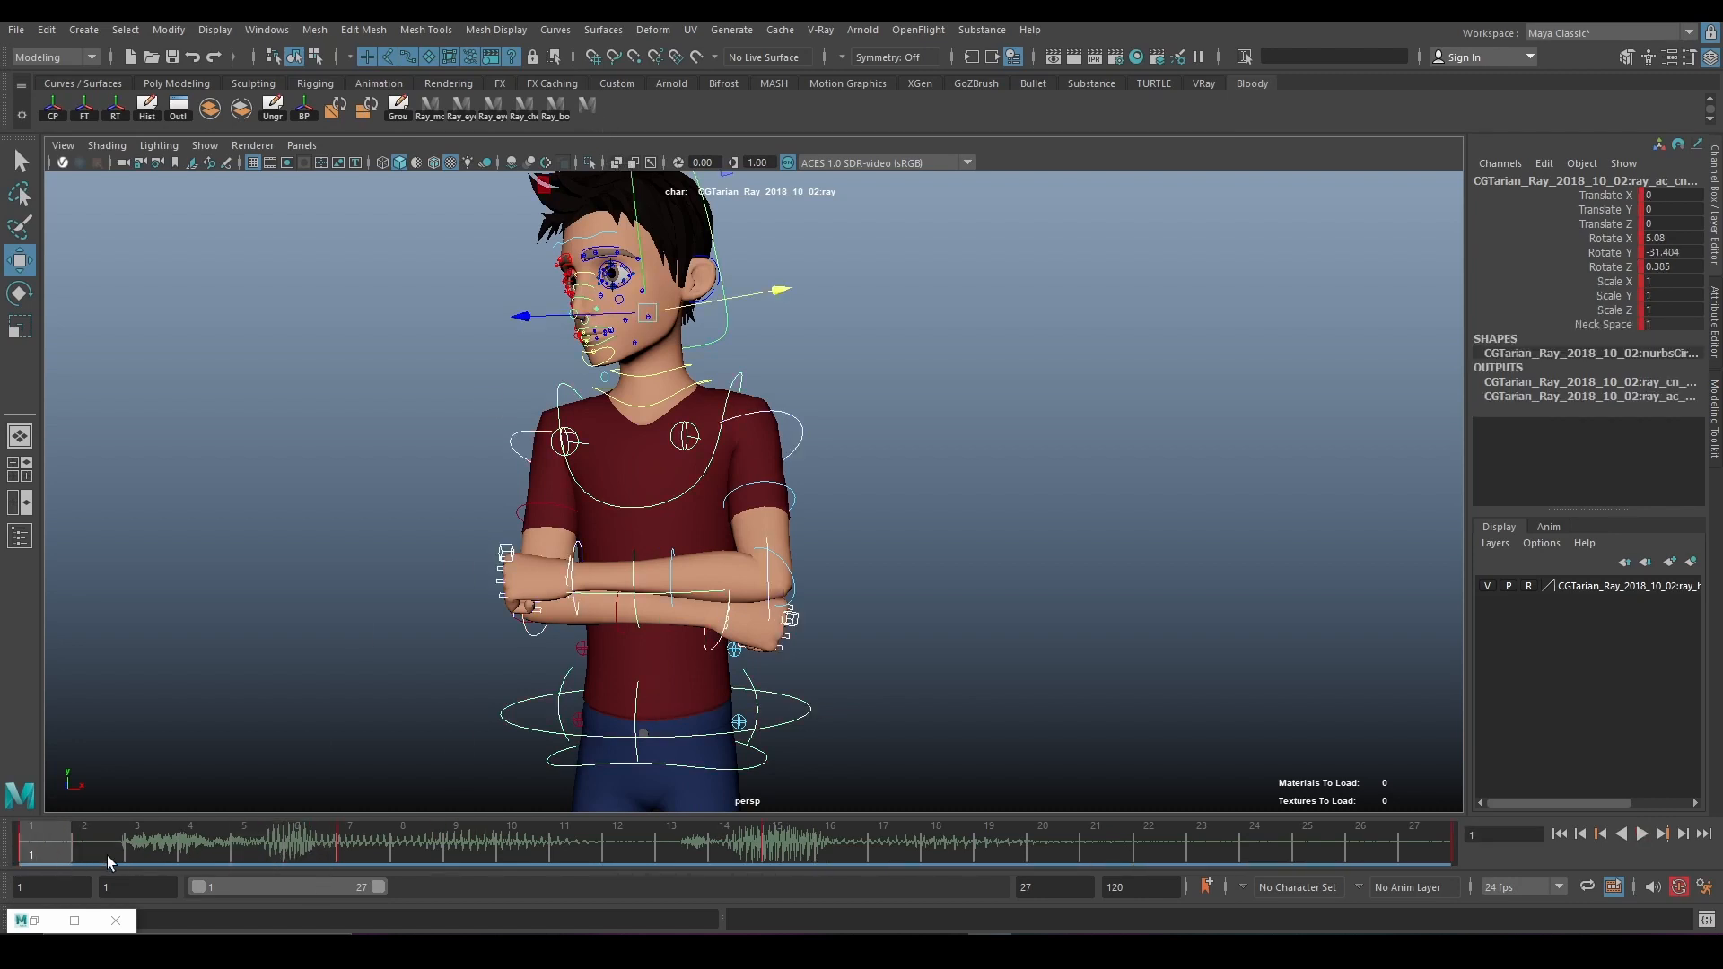
left_click(777, 841)
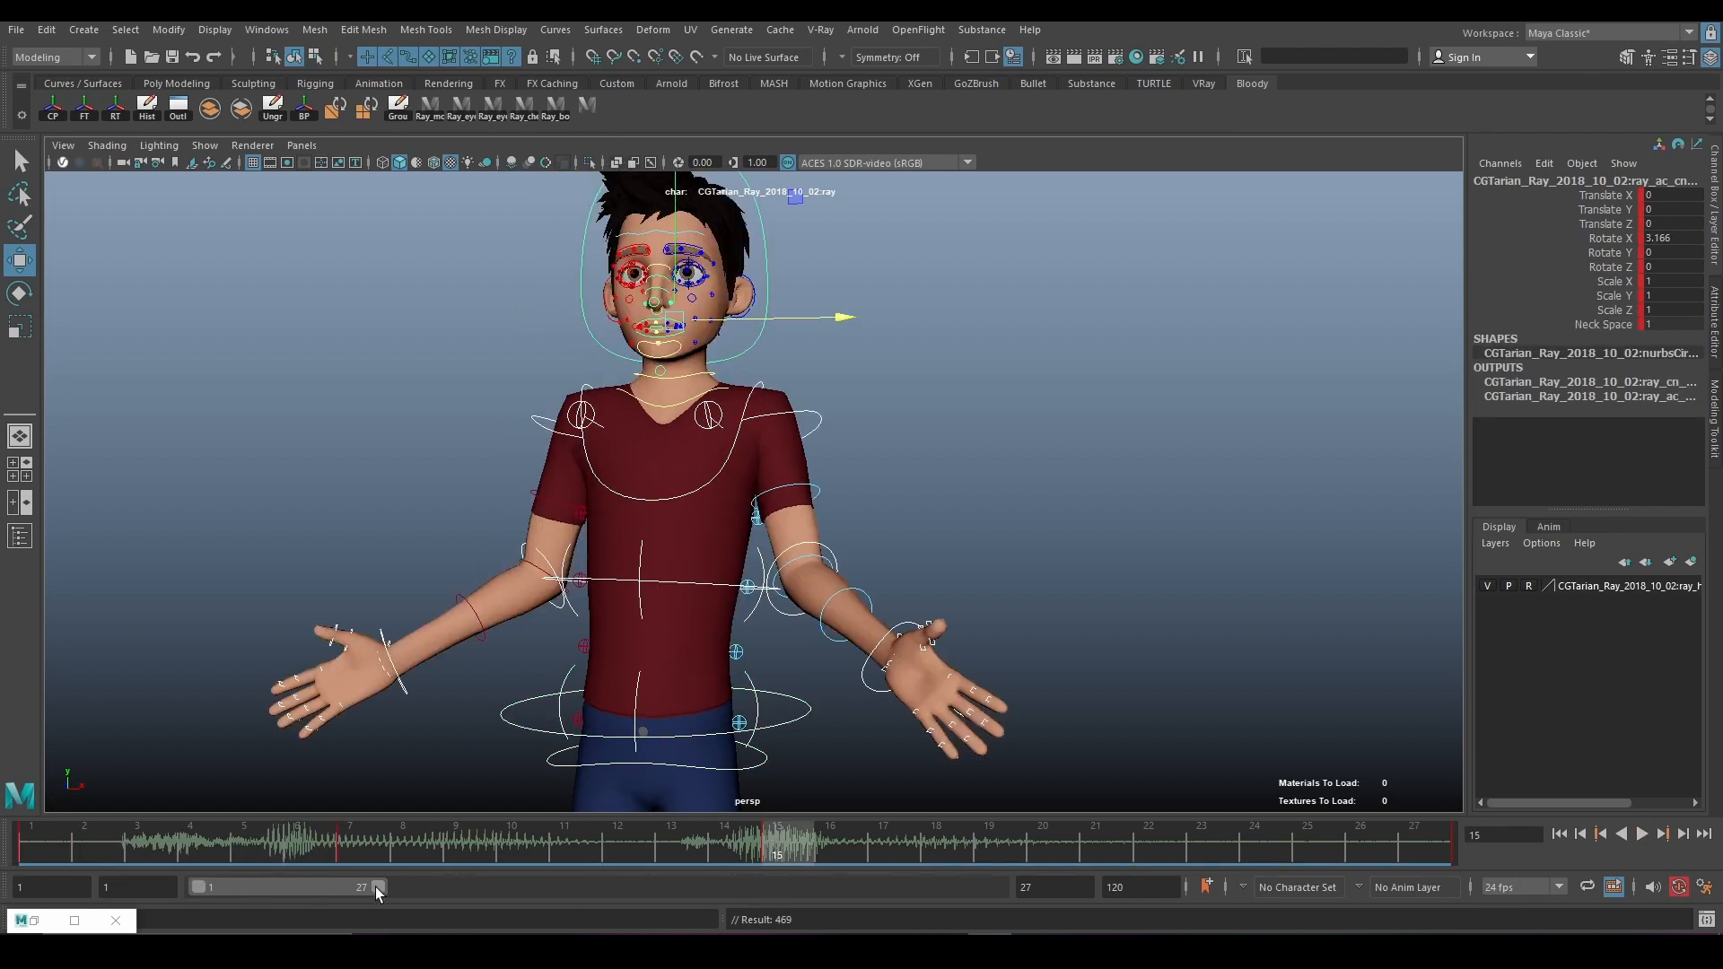
left_click_drag(379, 887, 996, 887)
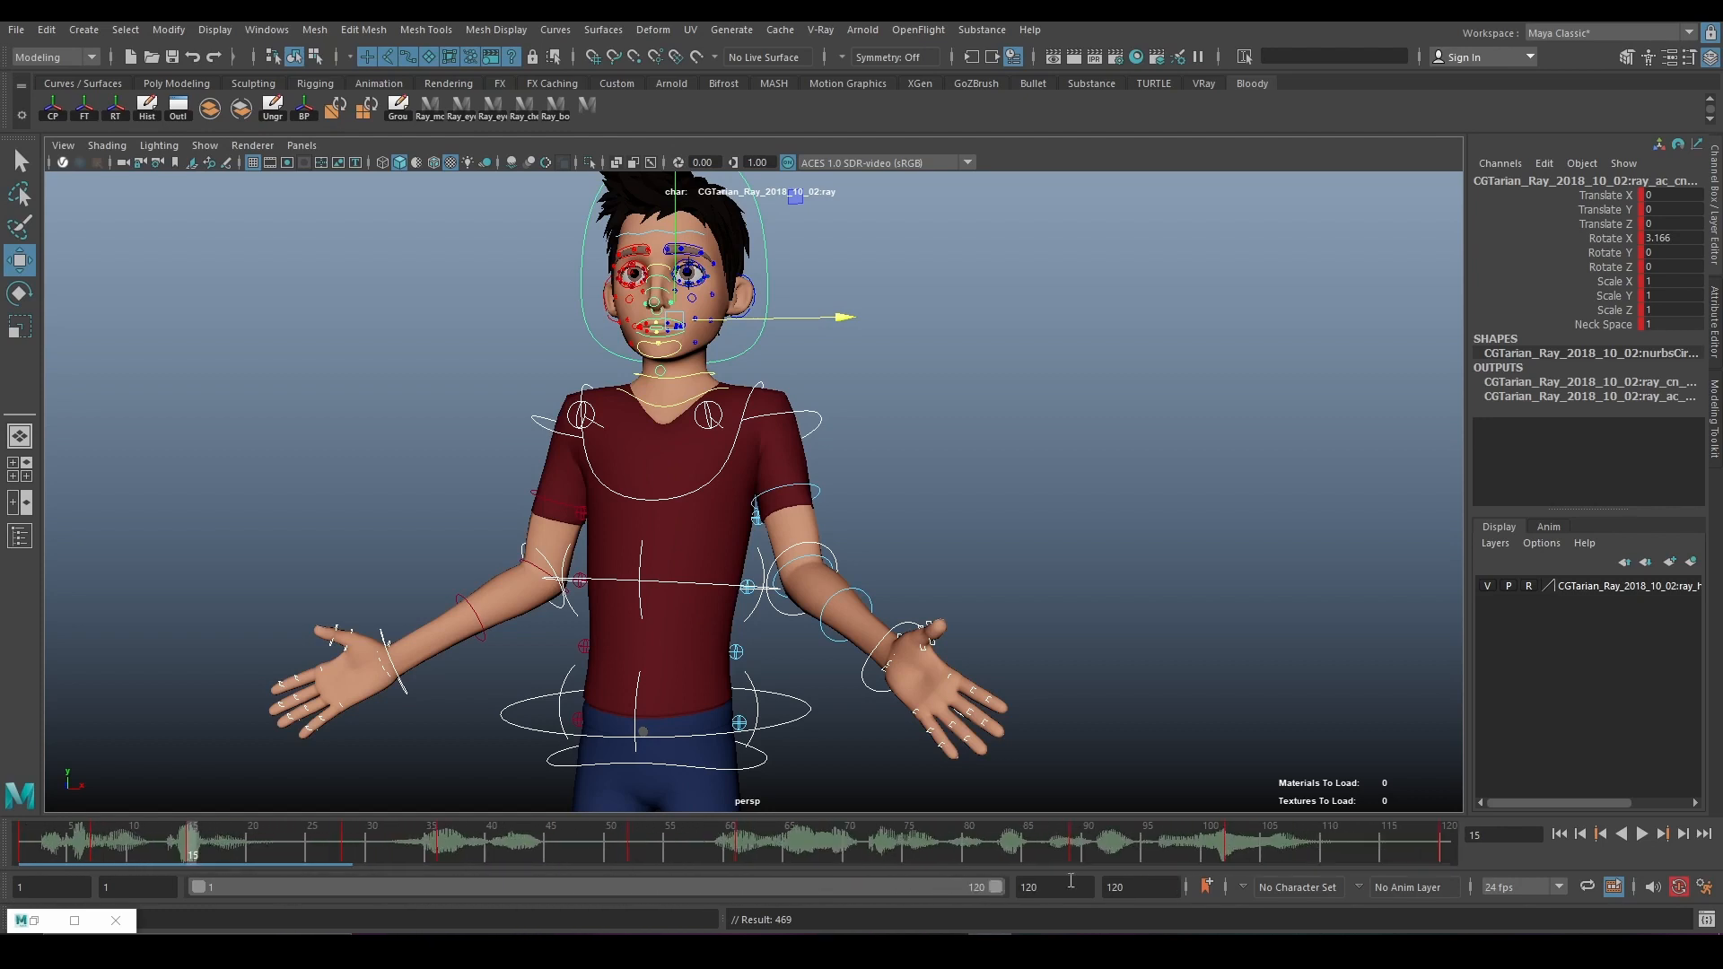
Scrub the timeline up to frame 120 to review the blocking poses, and return to frame 1
left_click(351, 853)
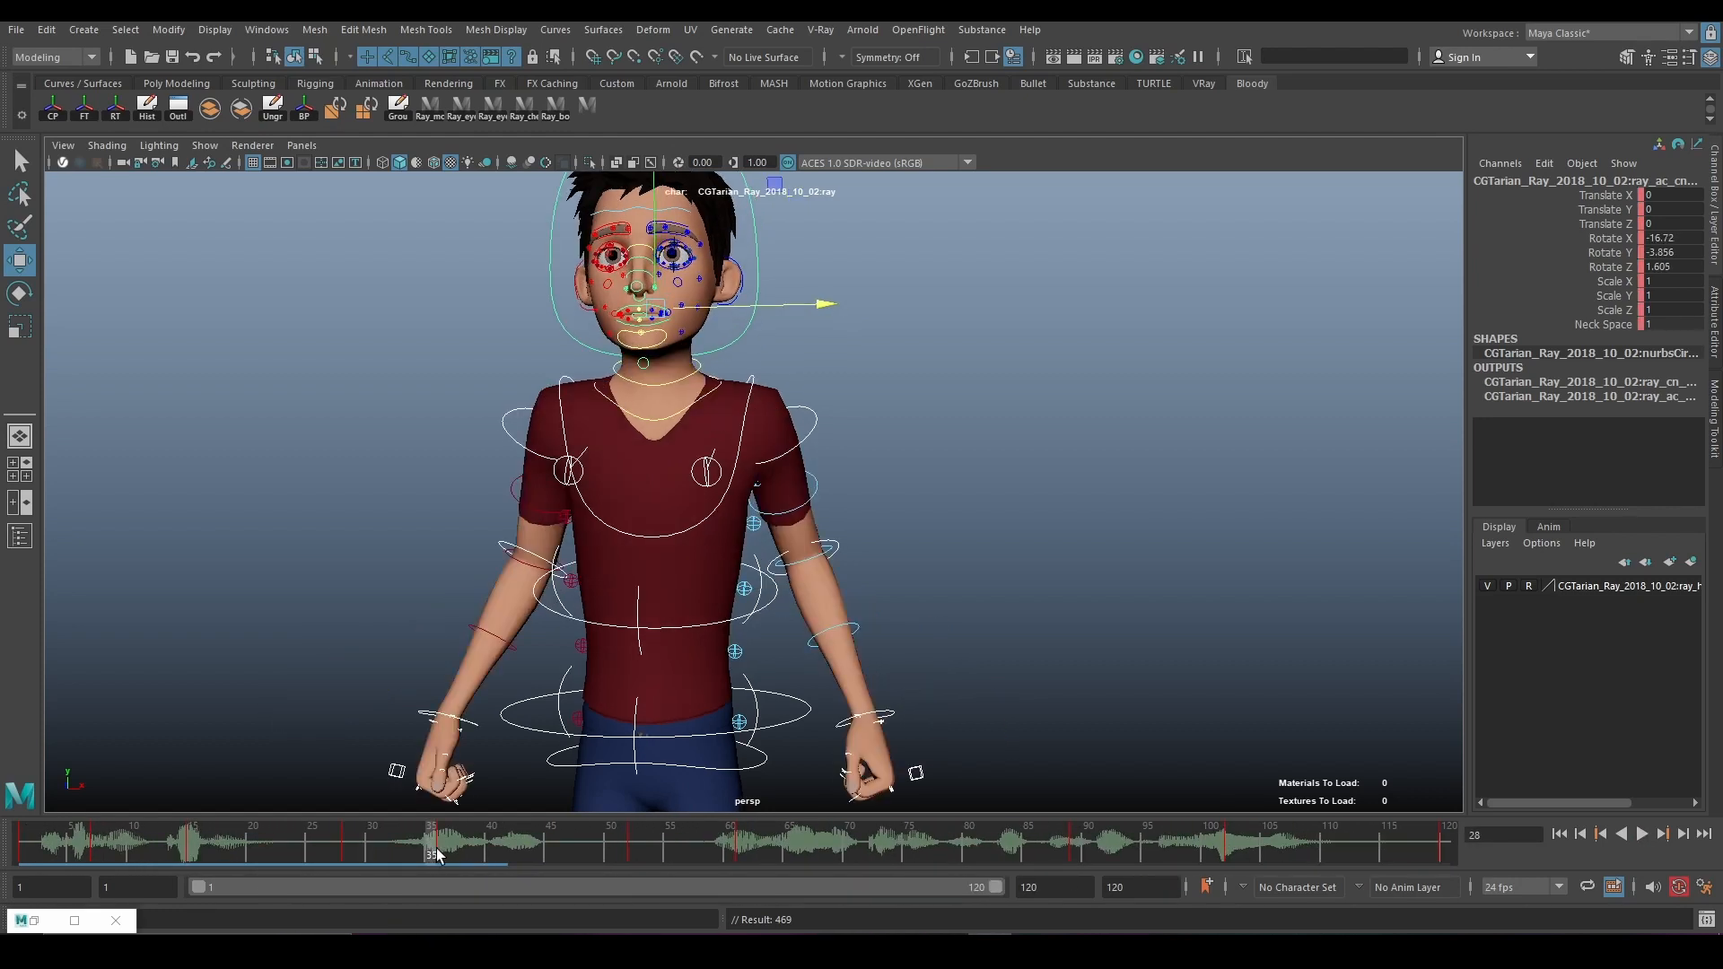
left_click_drag(437, 854, 1081, 852)
left_click_drag(1216, 858, 1453, 852)
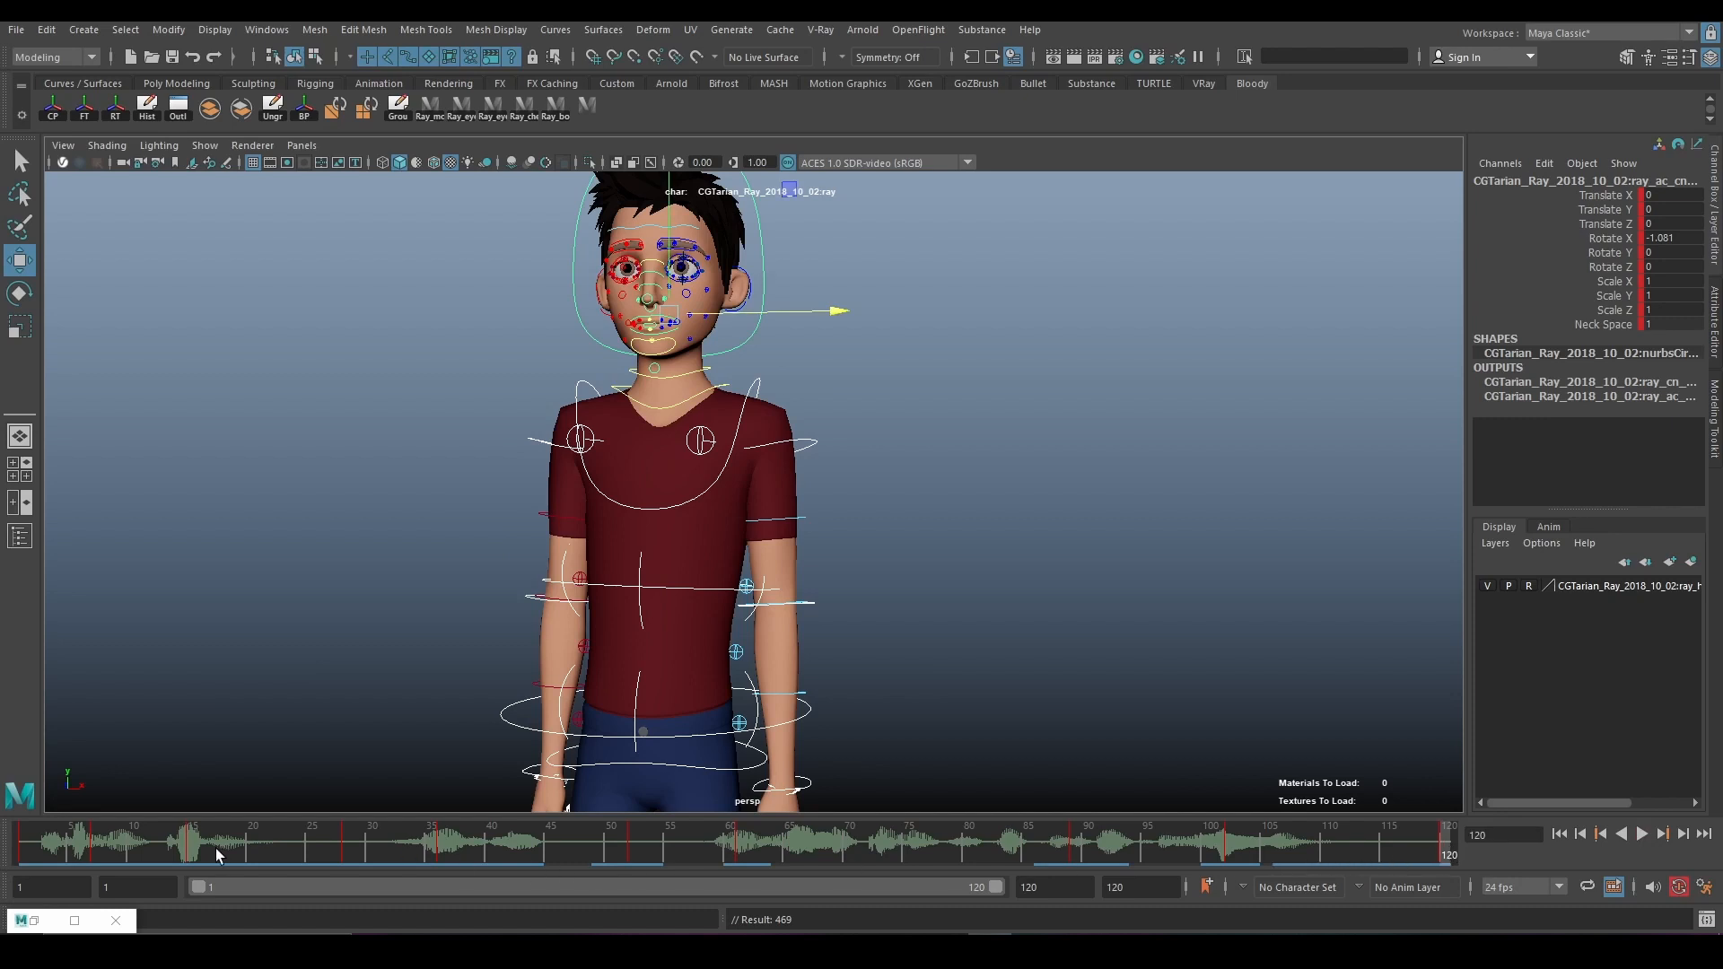
left_click(22, 849)
Limit the visible playback range to frames 1–12, then raise the hip control slightly at frame 1 and key it
left_click_drag(999, 886, 255, 887)
mouse_move(72, 832)
left_mouse_down()
mouse_move(474, 852)
mouse_move(707, 853)
mouse_move(785, 832)
mouse_move(68, 832)
left_mouse_up()
left_click(813, 717)
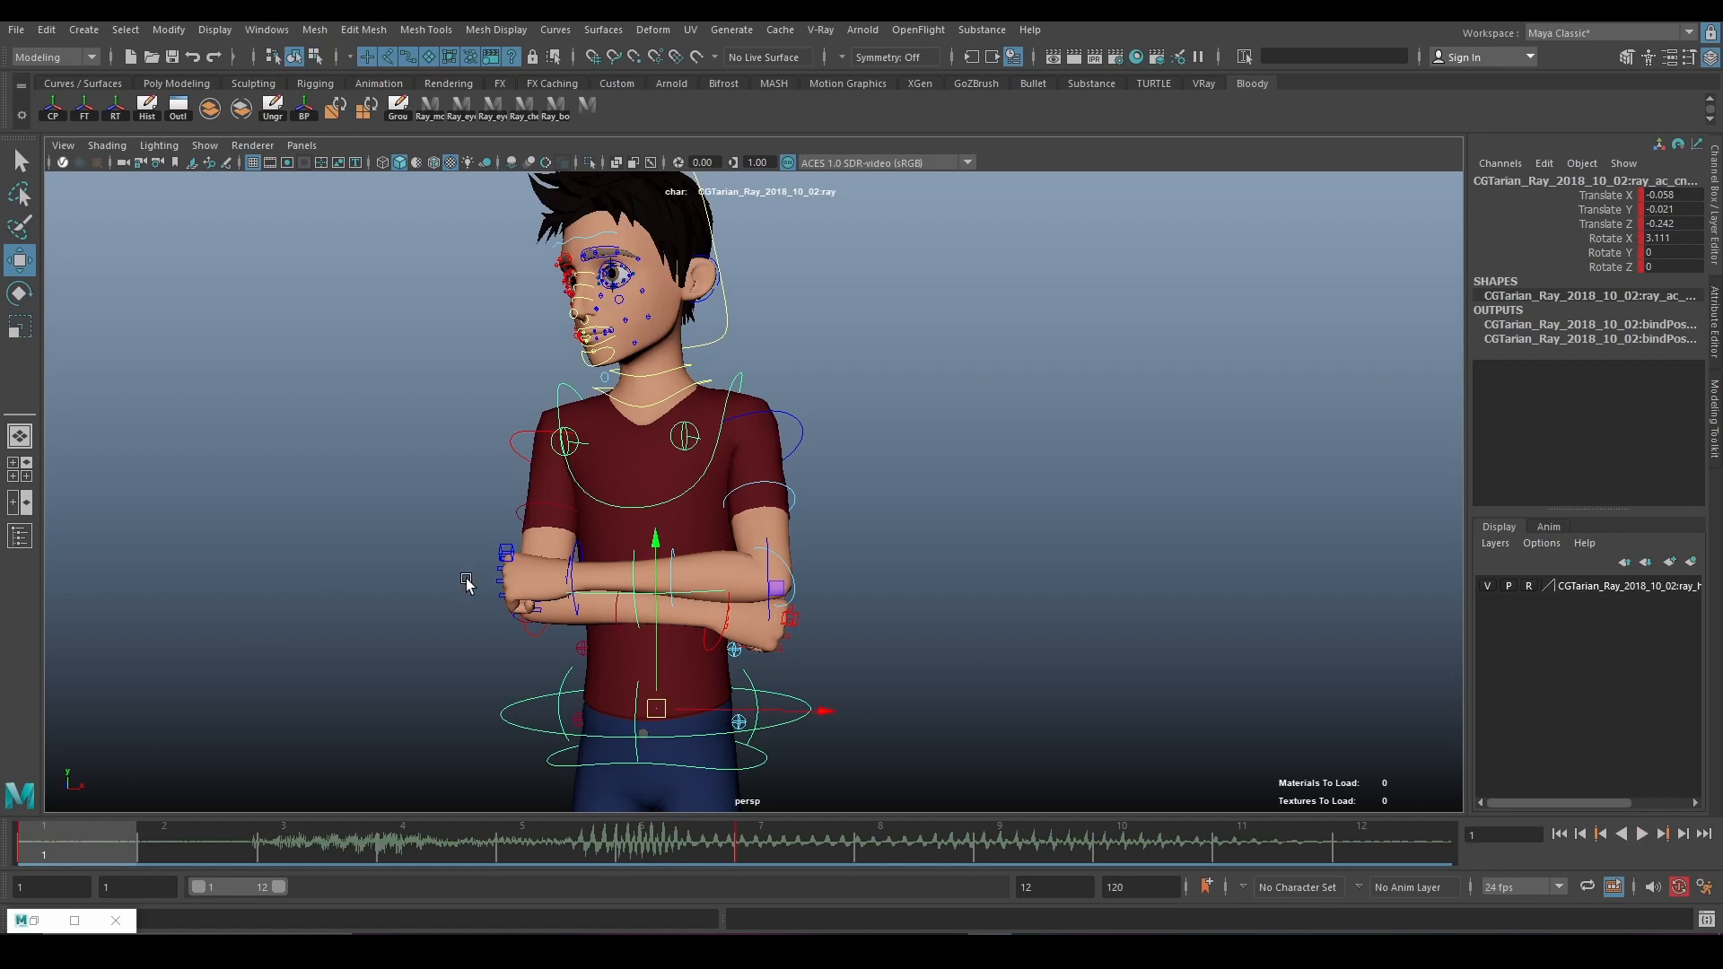
left_click_drag(657, 544, 658, 540)
key("s")
At frame 7, lower the hip control to Translate Y -0.066 and check the full-body pose
scroll(735, 682, "down", 3)
scroll(735, 682, "down", 2)
middle_click_drag(737, 682, 739, 523, "alt")
left_click_drag(105, 844, 745, 849)
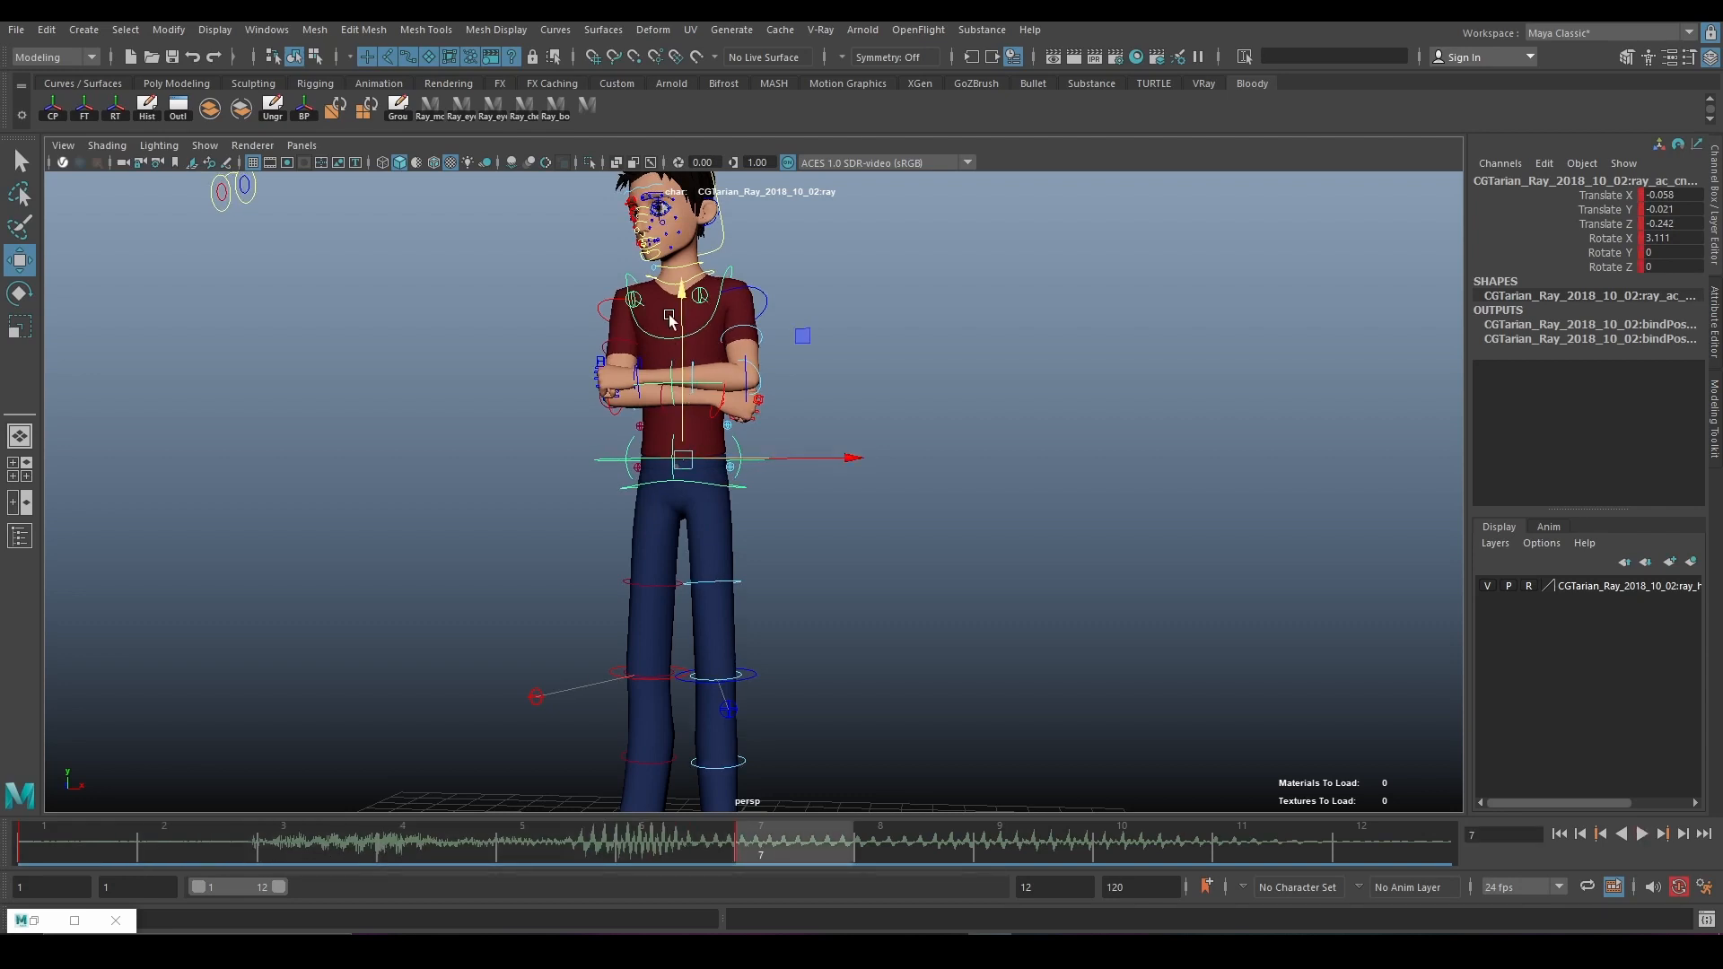
left_click_drag(683, 300, 686, 303)
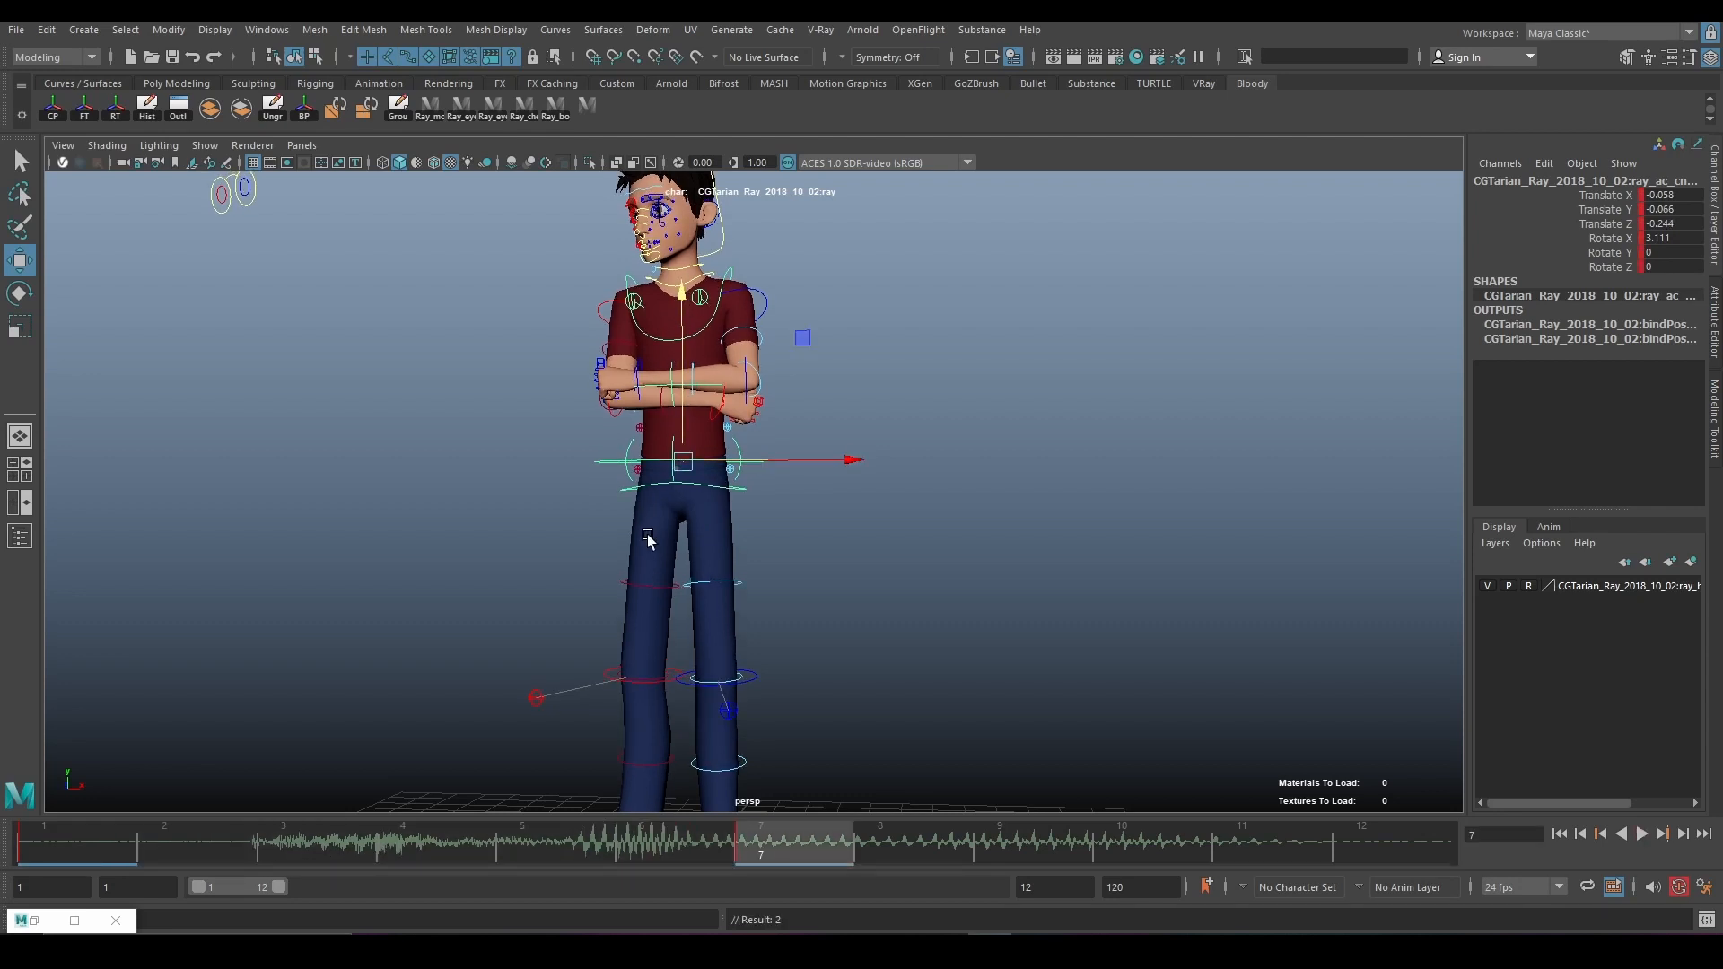
scroll(651, 557, "down", 3)
mouse_move(759, 850)
left_mouse_down()
mouse_move(277, 848)
mouse_move(766, 853)
left_mouse_up()
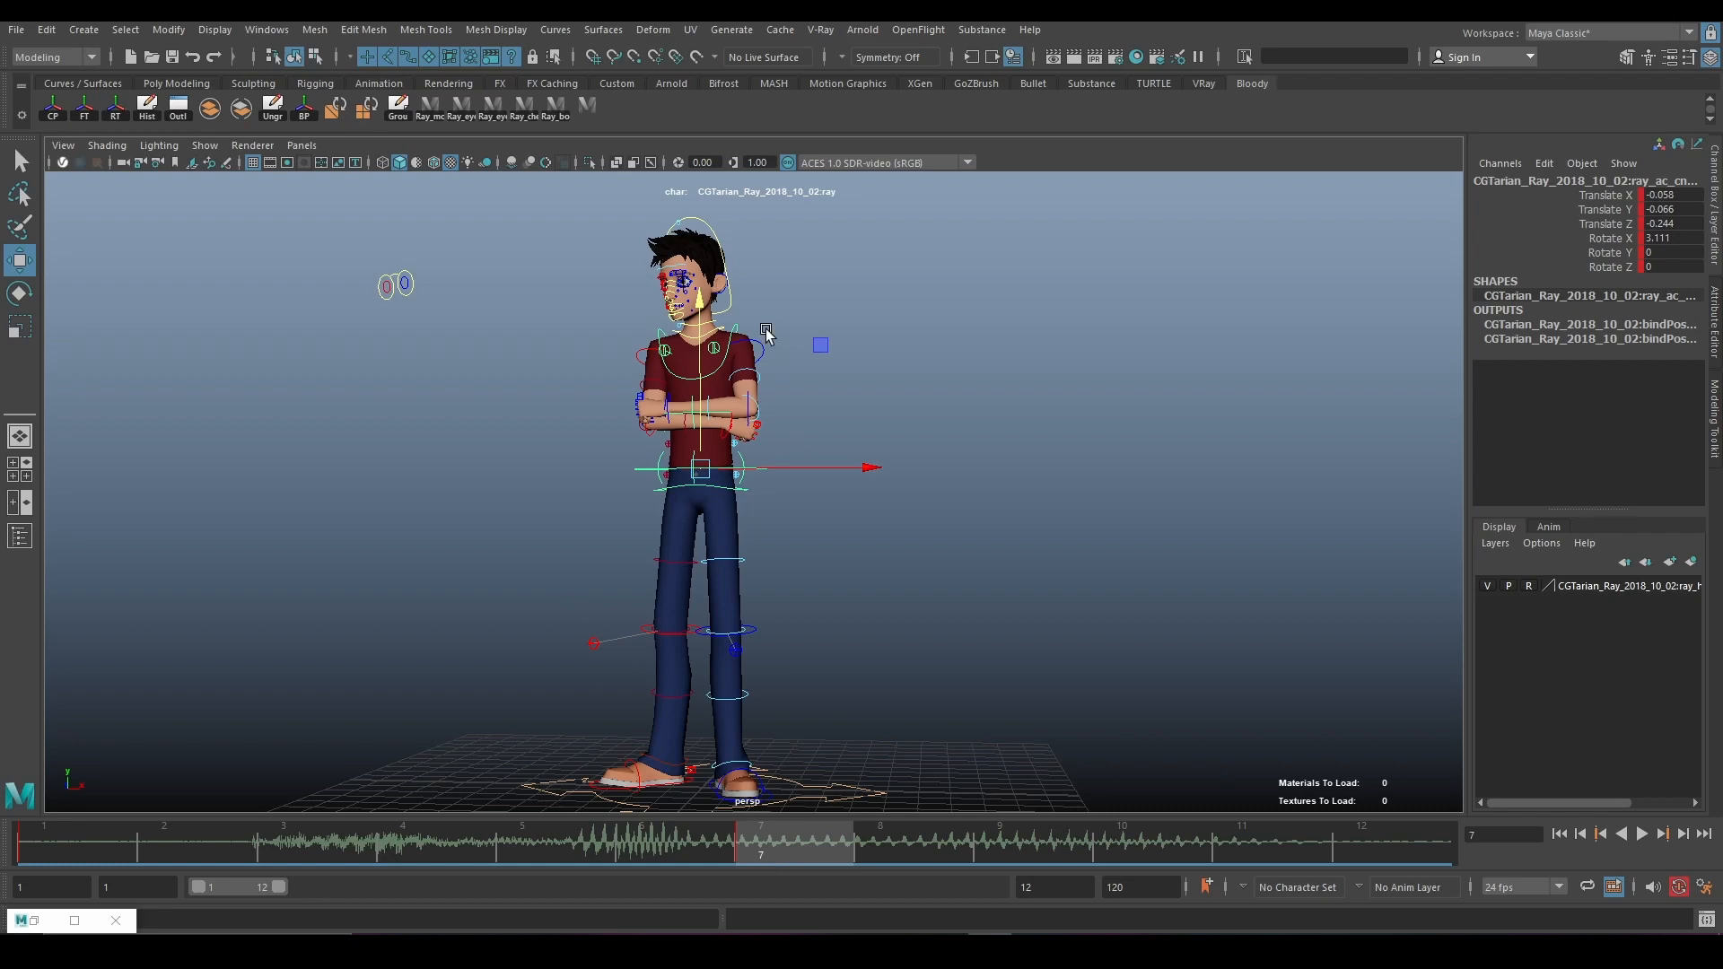
Rotate the left upper-arm control to X 1.626, Y -32.307, Z -81.051 at frame 7 and key it
scroll(771, 333, "up", 5)
left_click_drag(777, 556, 709, 666, "alt")
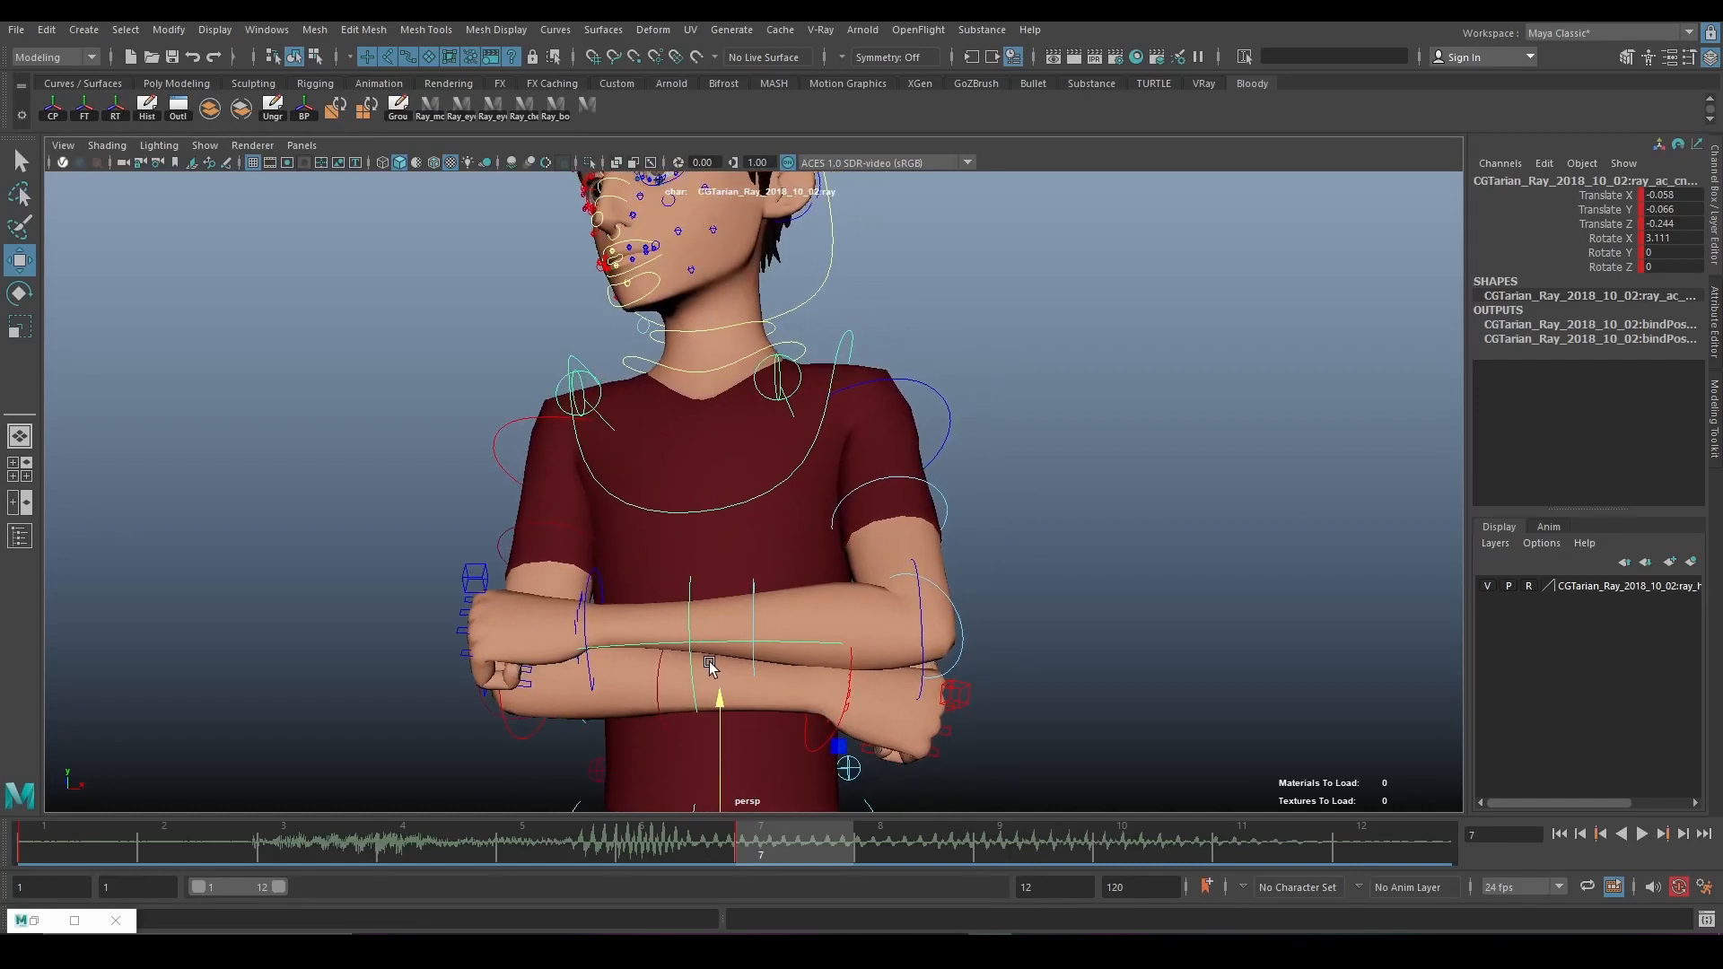
left_click(914, 375)
left_click_drag(913, 375, 759, 518, "alt")
key("e")
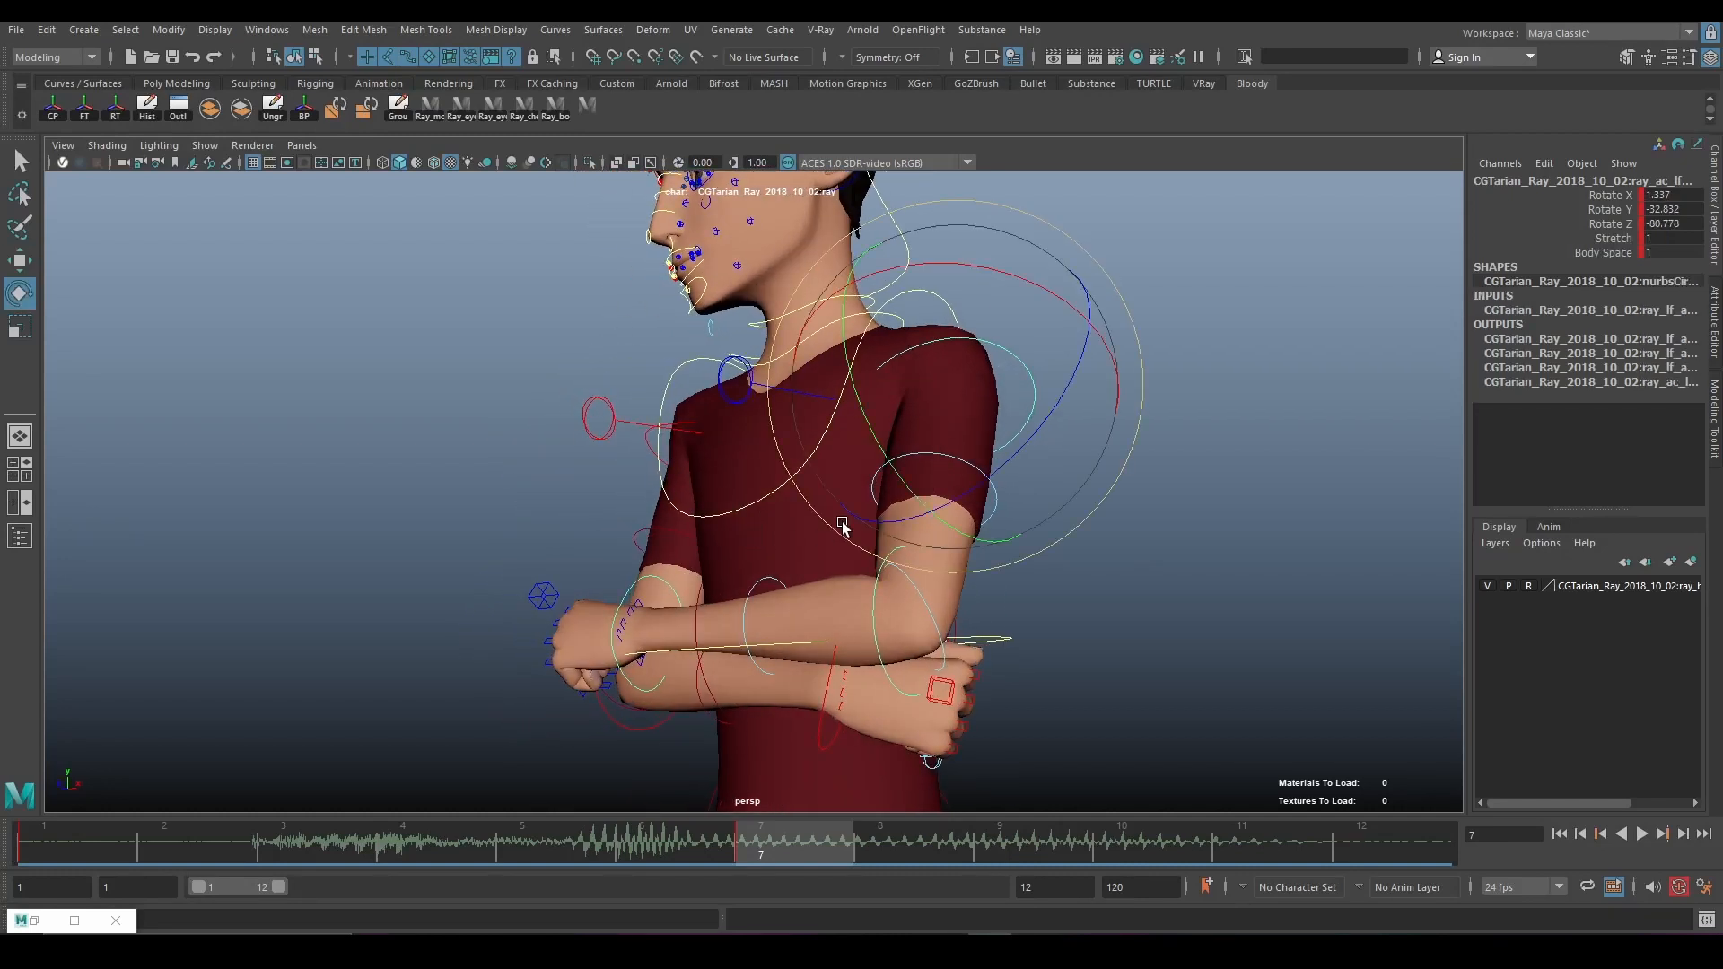
left_click_drag(878, 419, 878, 422)
key("s")
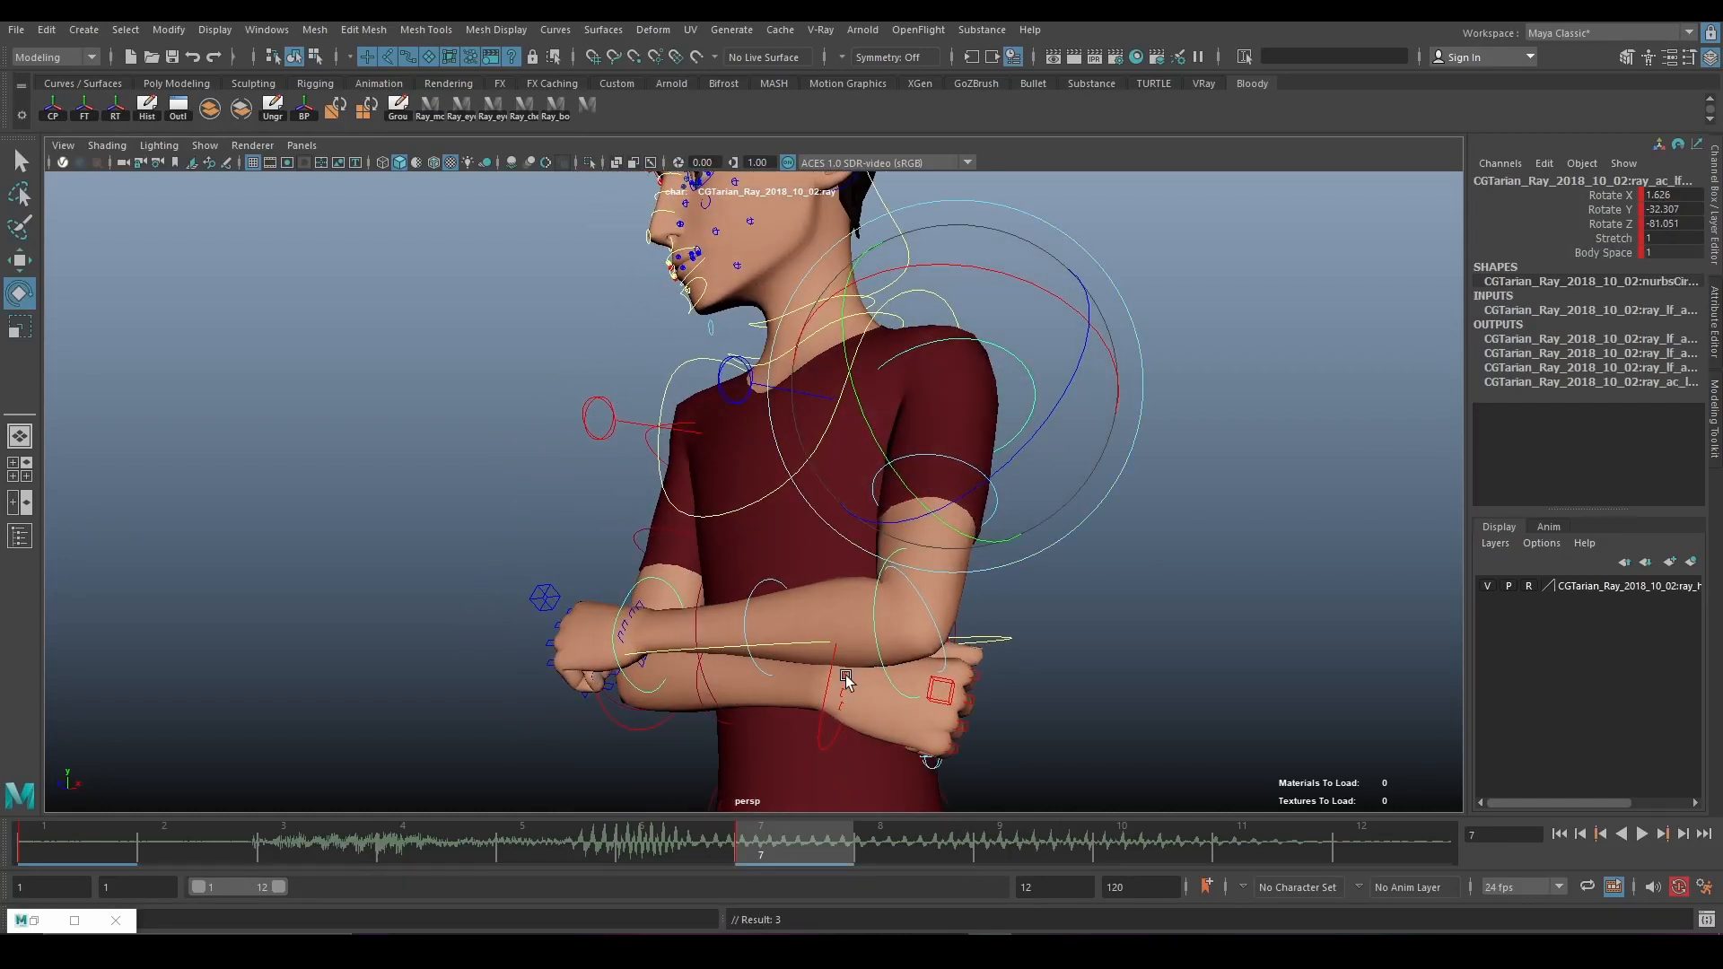
Rotate the right upper-arm control slightly at frame 7 to offset the crossed-arms pose
left_click(817, 703)
left_click_drag(818, 704, 625, 680, "alt")
left_click(507, 720)
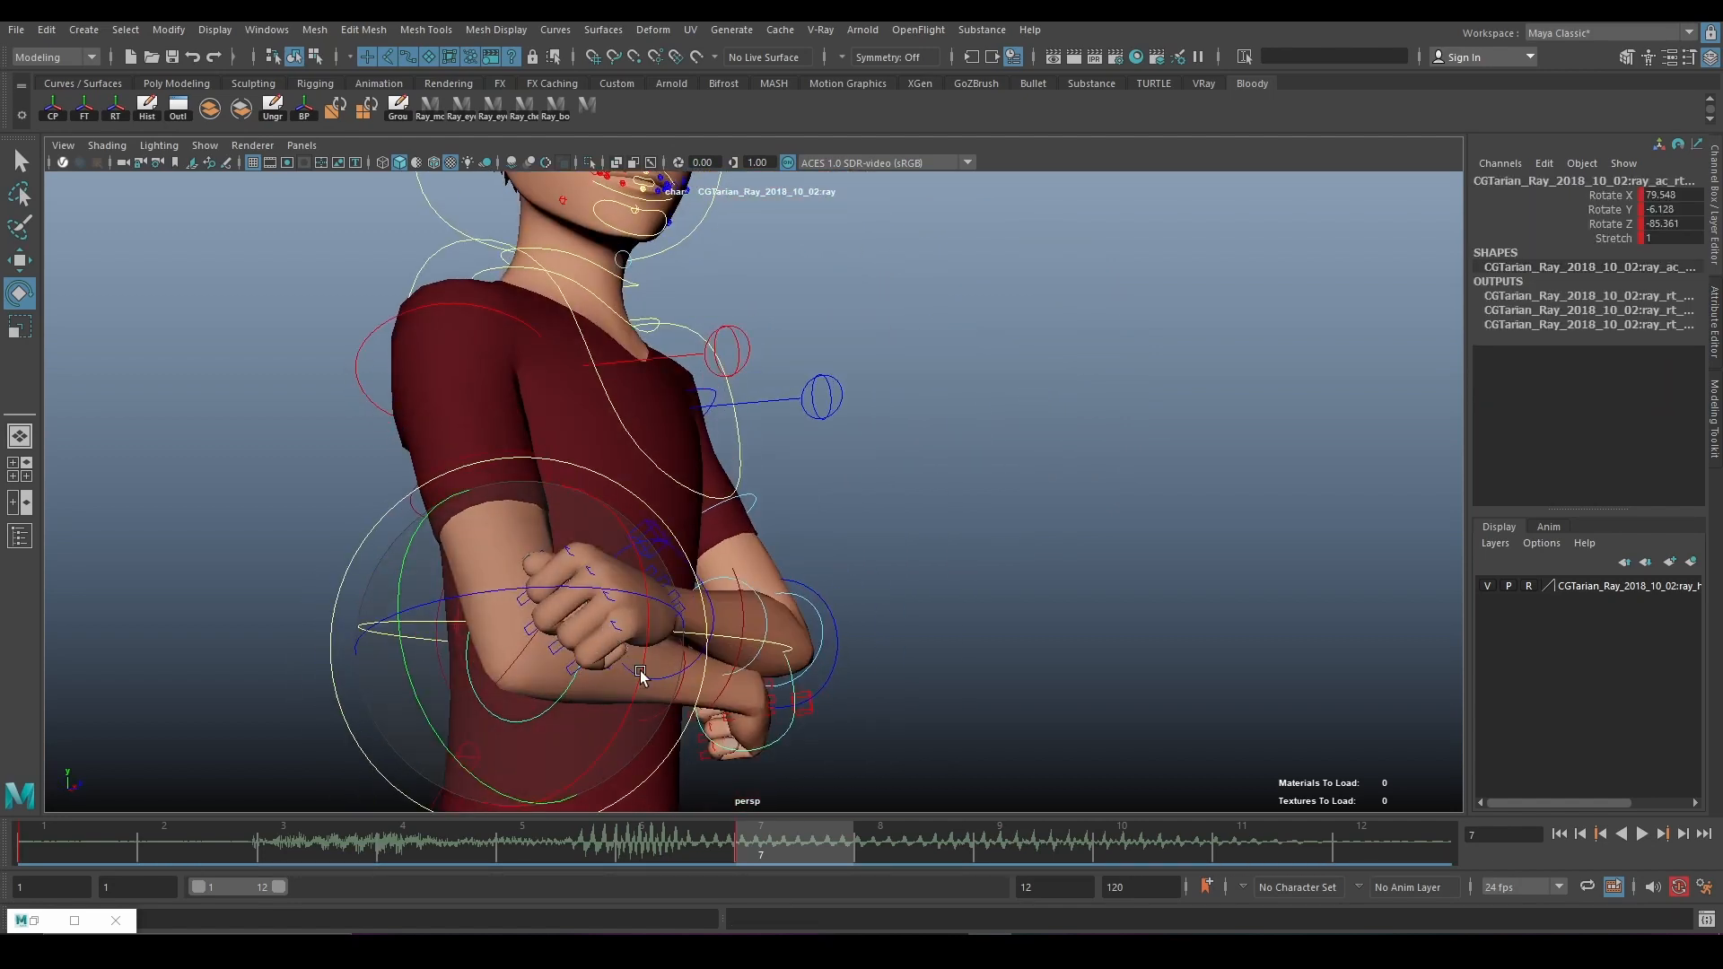
left_click(466, 312)
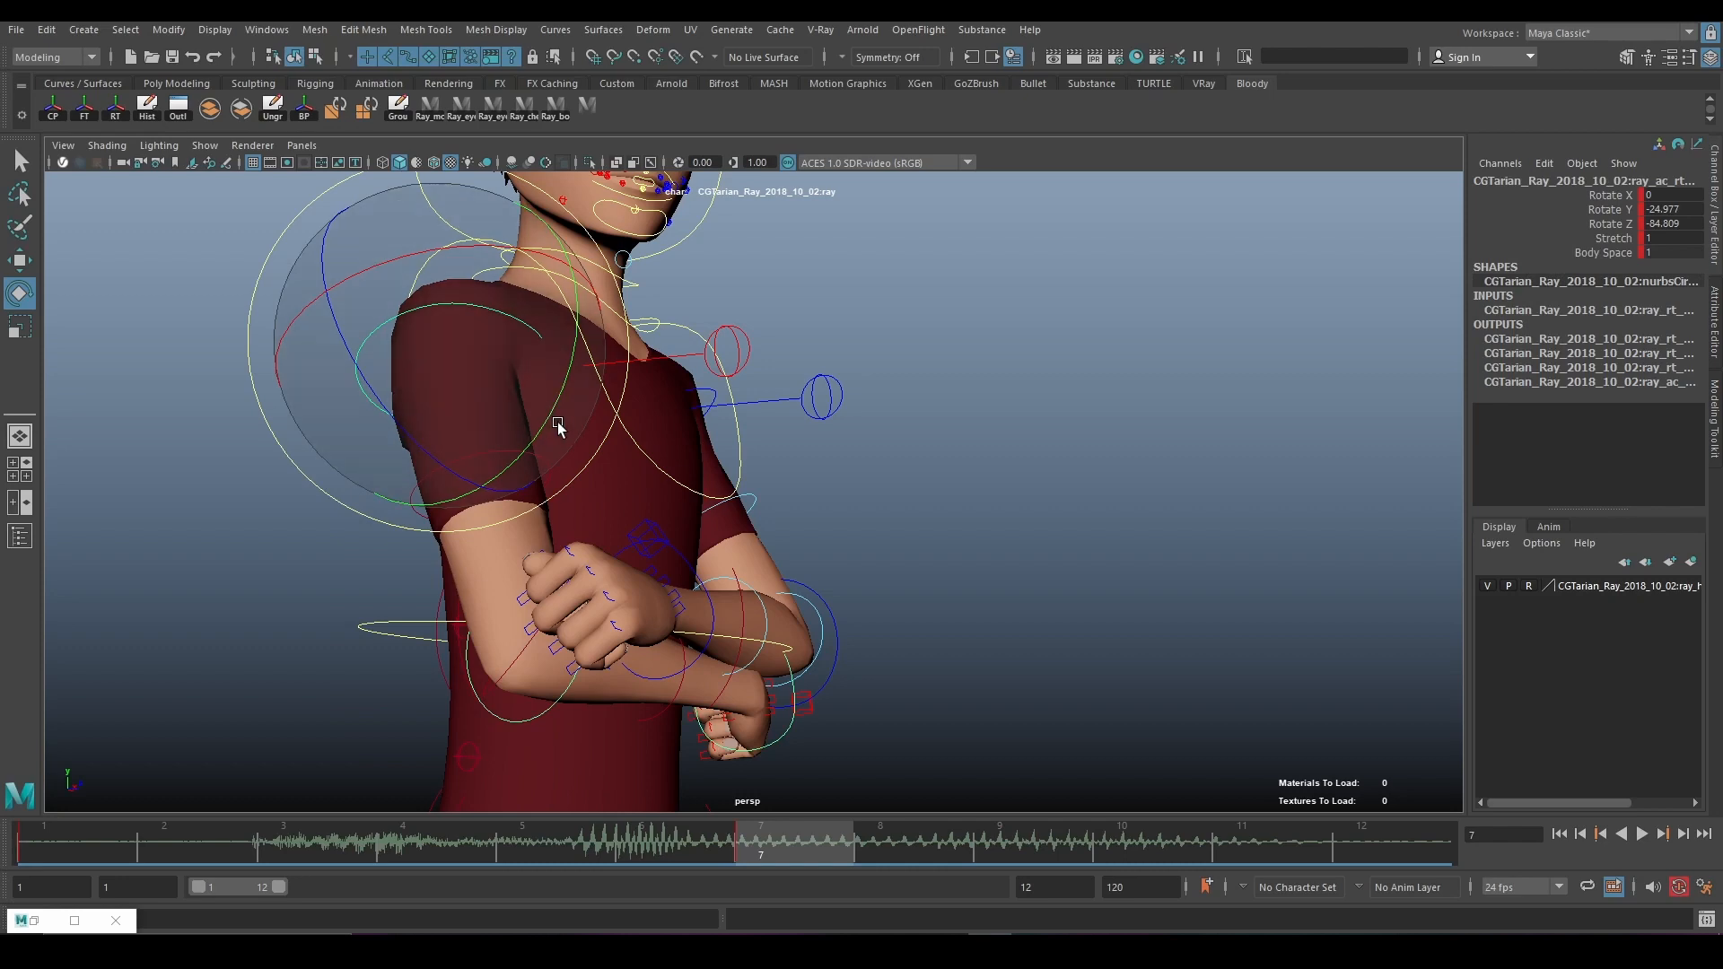
left_click_drag(557, 427, 617, 424)
Rotate the right clavicle control slightly at frame 7 and clear the selection
left_click(819, 396)
left_click_drag(831, 409, 719, 528, "alt")
left_click(1019, 392)
left_click(564, 478)
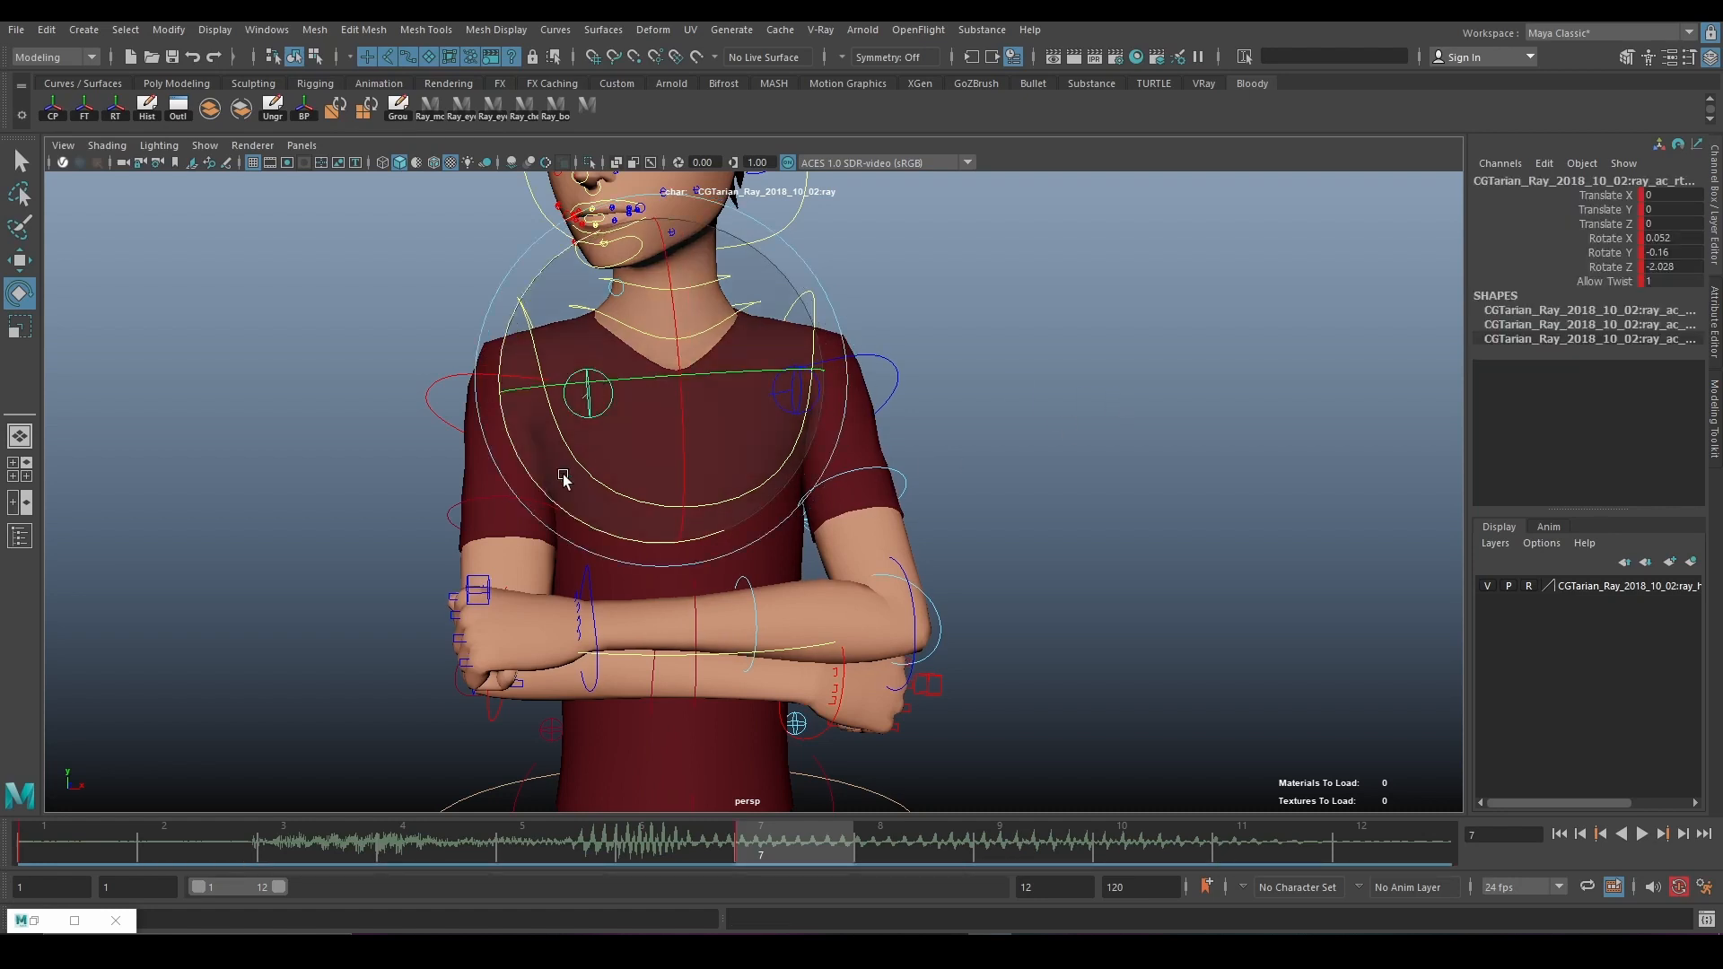
left_click_drag(564, 478, 551, 503)
left_click_drag(873, 416, 843, 427, "alt")
left_click(973, 293)
Rotate the head control slightly at frame 7 and clear the selection
middle_click_drag(897, 293, 957, 488, "alt")
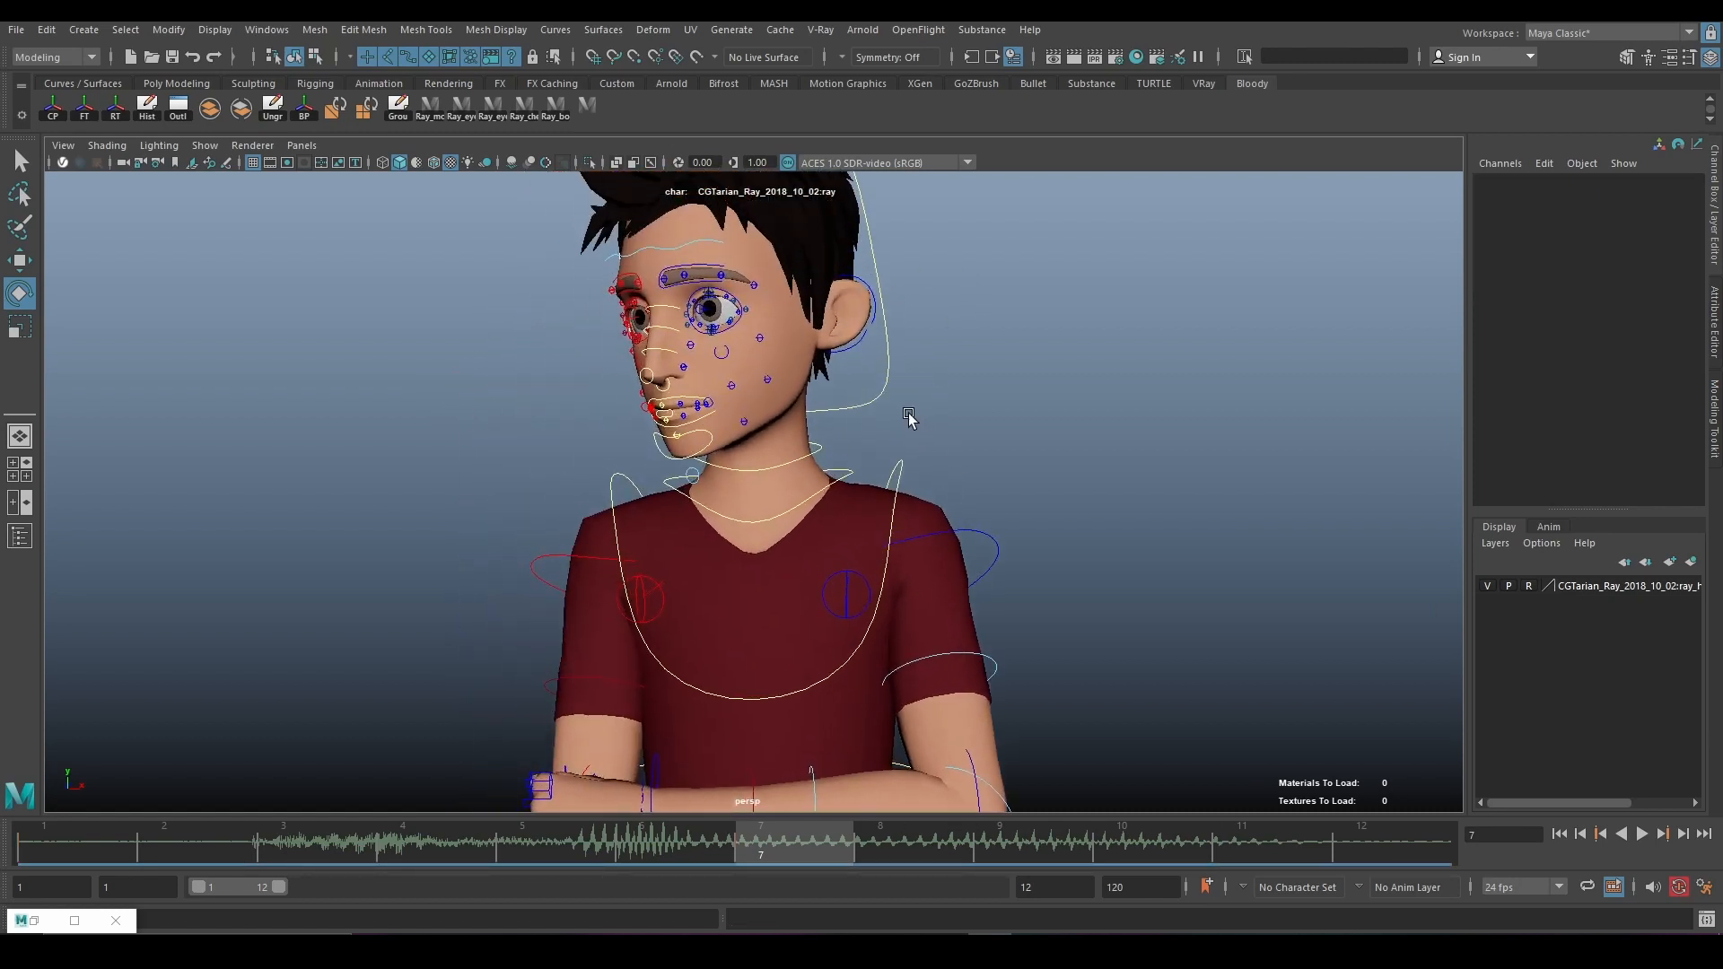
left_click(840, 412)
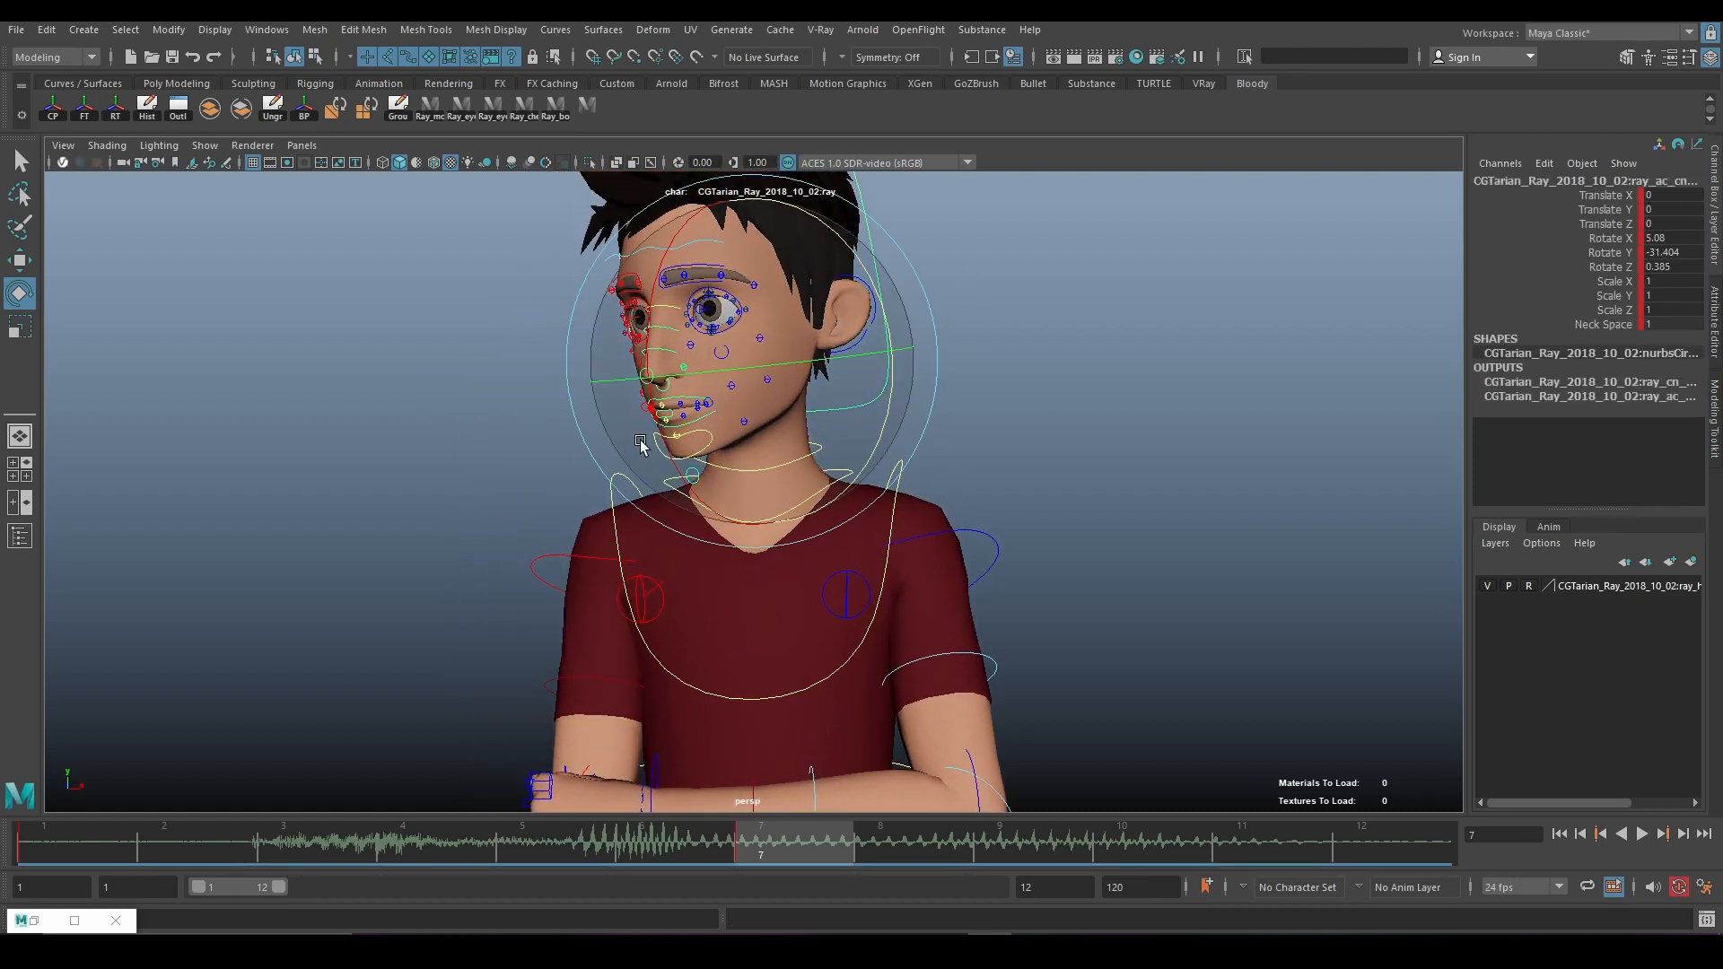
left_click_drag(641, 445, 654, 421)
left_click(1142, 449)
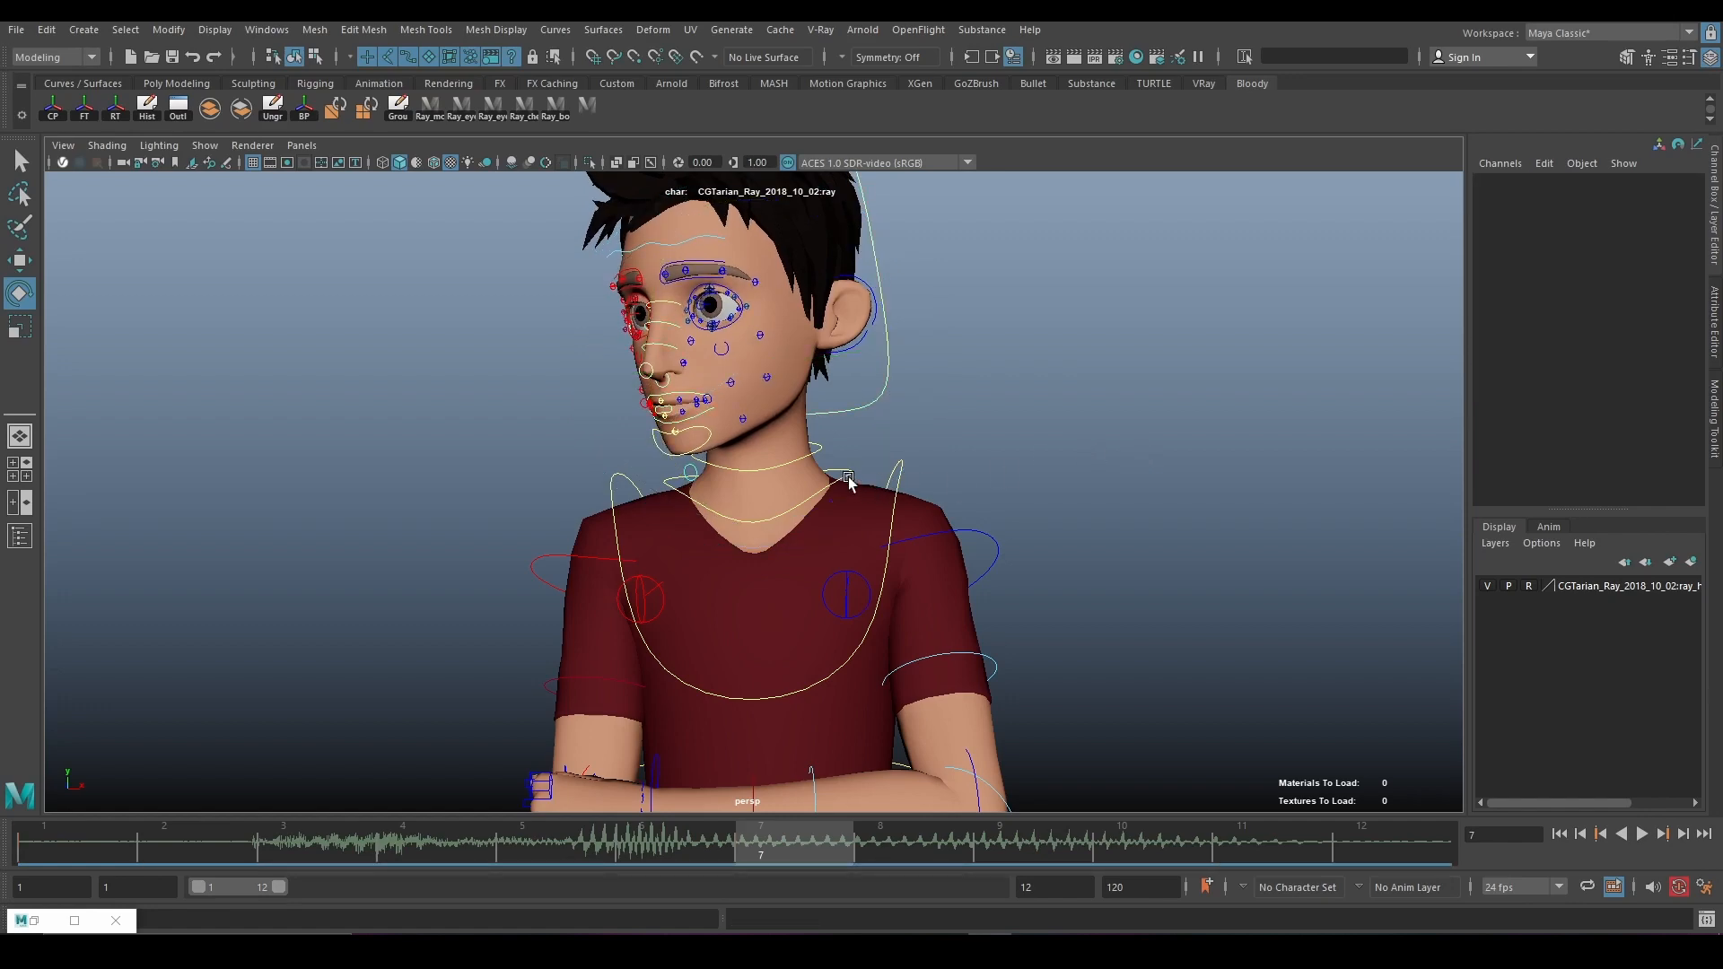
Shift the hip control sideways to Translate X -0.133 at frame 7, and play back the opening frames
left_click(848, 476)
key("f")
left_click_drag(903, 603, 981, 583, "alt")
left_click(838, 556)
left_click_drag(838, 556, 857, 526, "alt")
left_click(841, 524)
key("w")
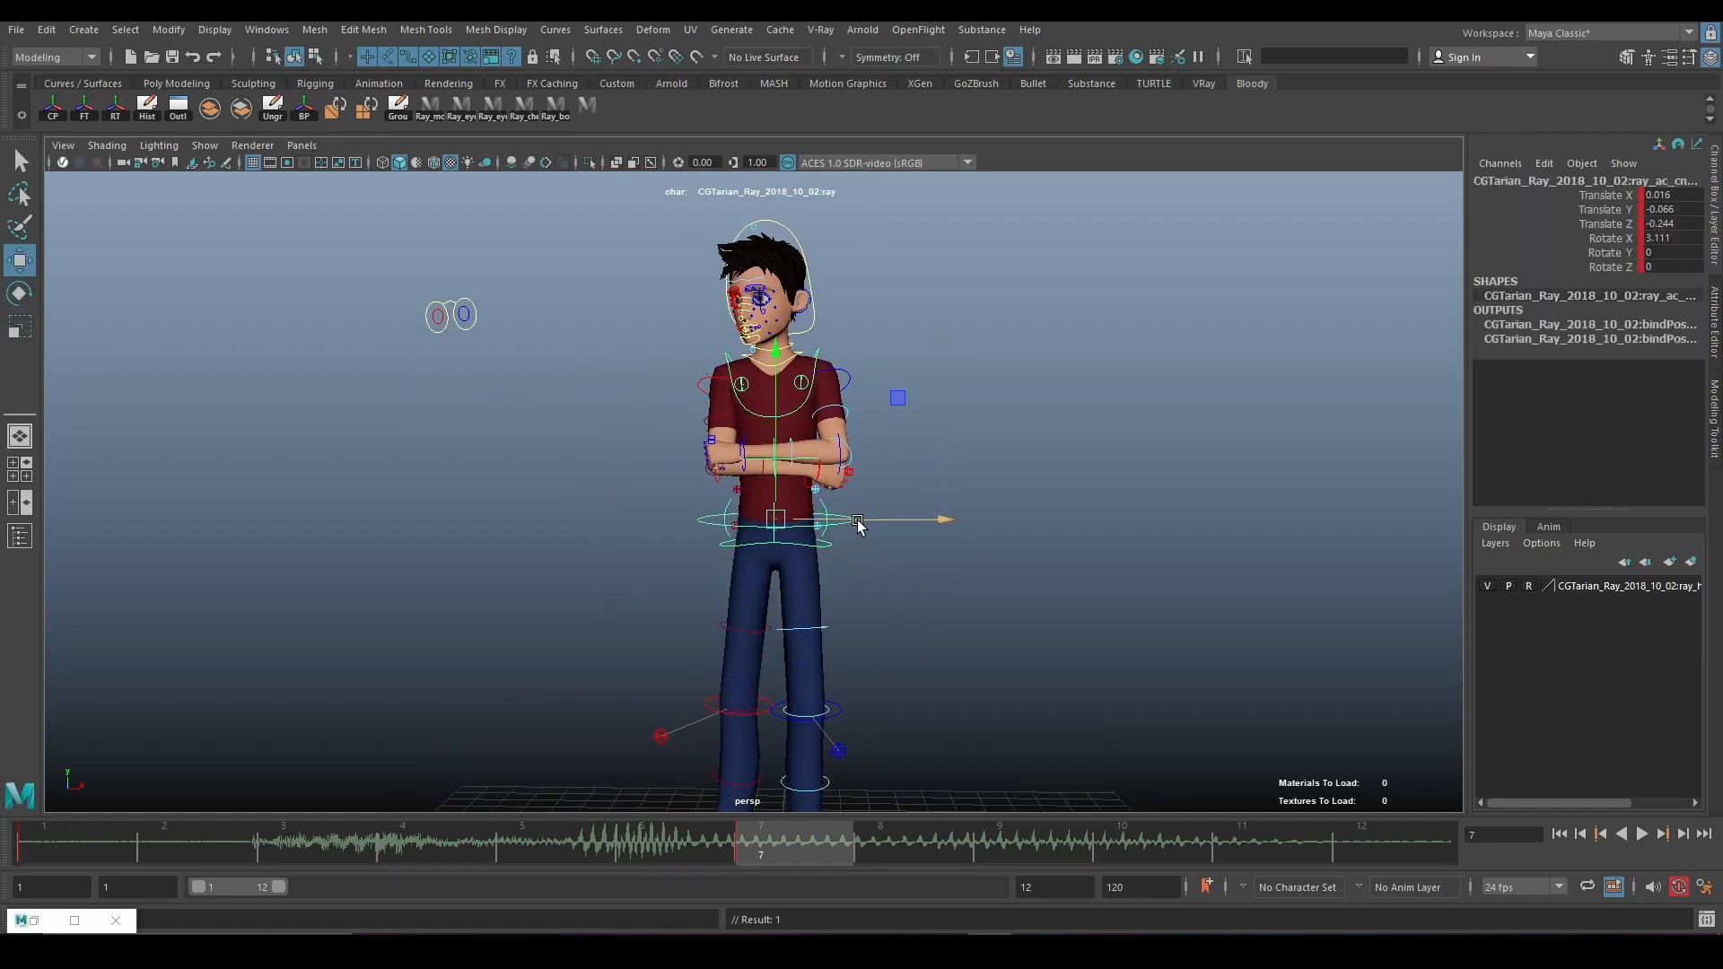
key("ctrl+z")
left_click_drag(857, 523, 852, 523)
key("alt+v")
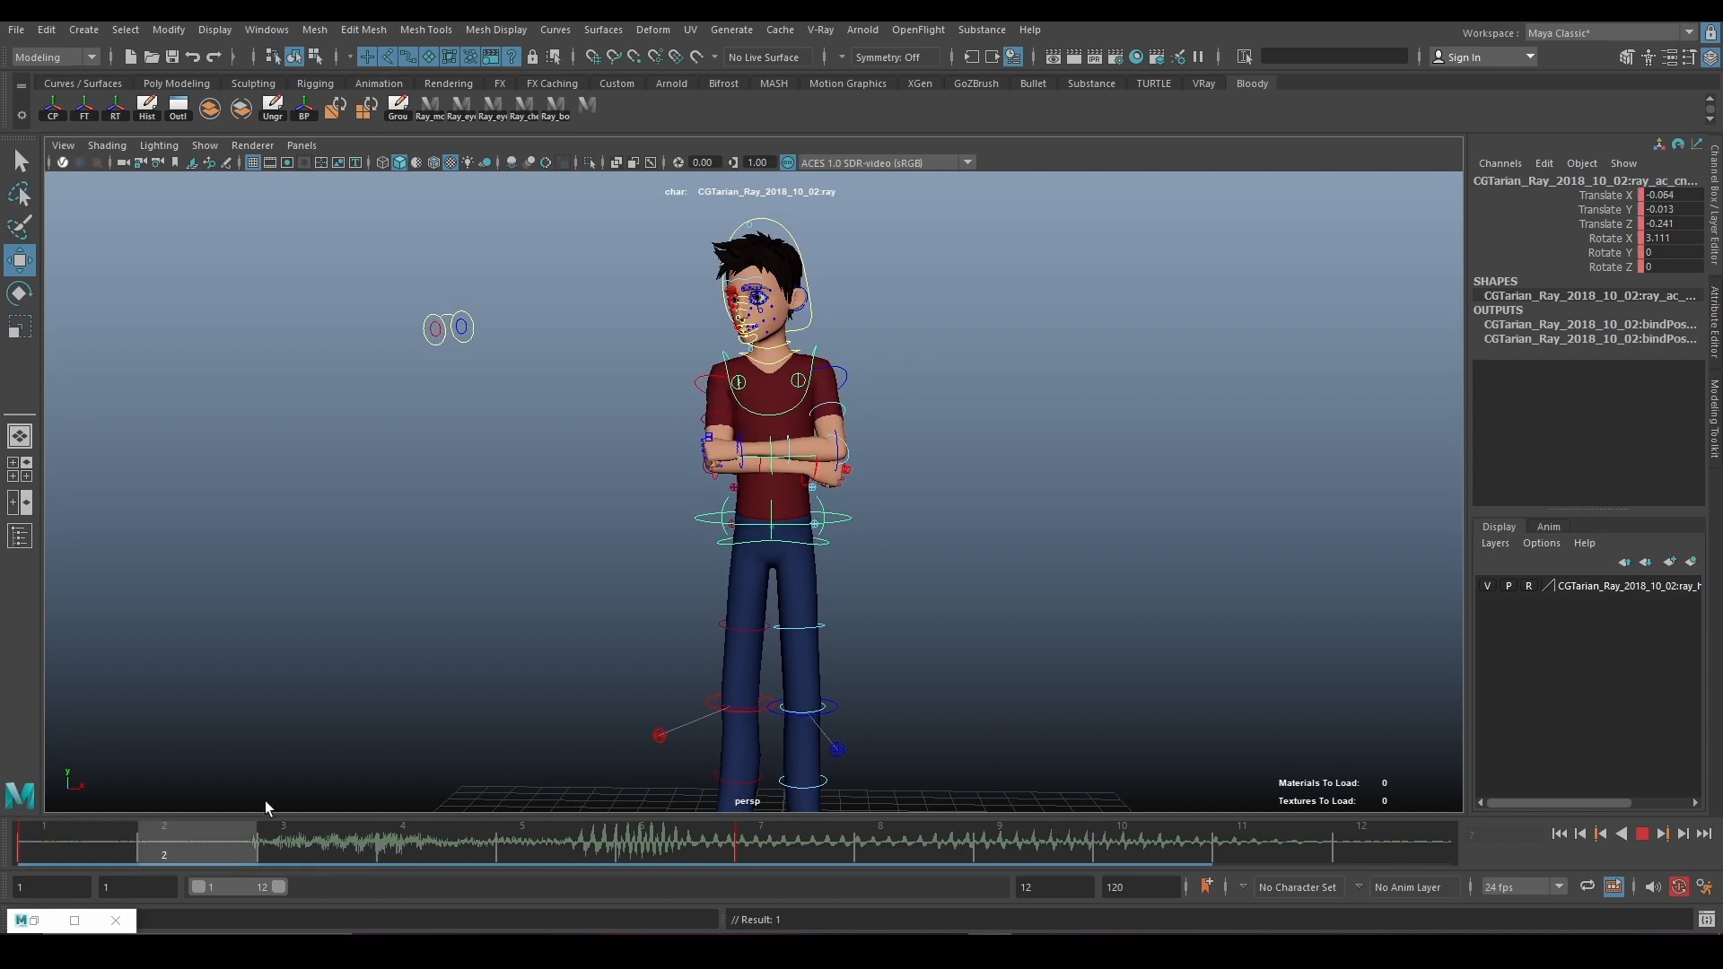
left_click_drag(670, 829, 780, 864)
Rotate the chest control to Rotate Z 0.97 at frame 7 and clear the selection
scroll(846, 330, "up", 4)
scroll(843, 341, "up", 2)
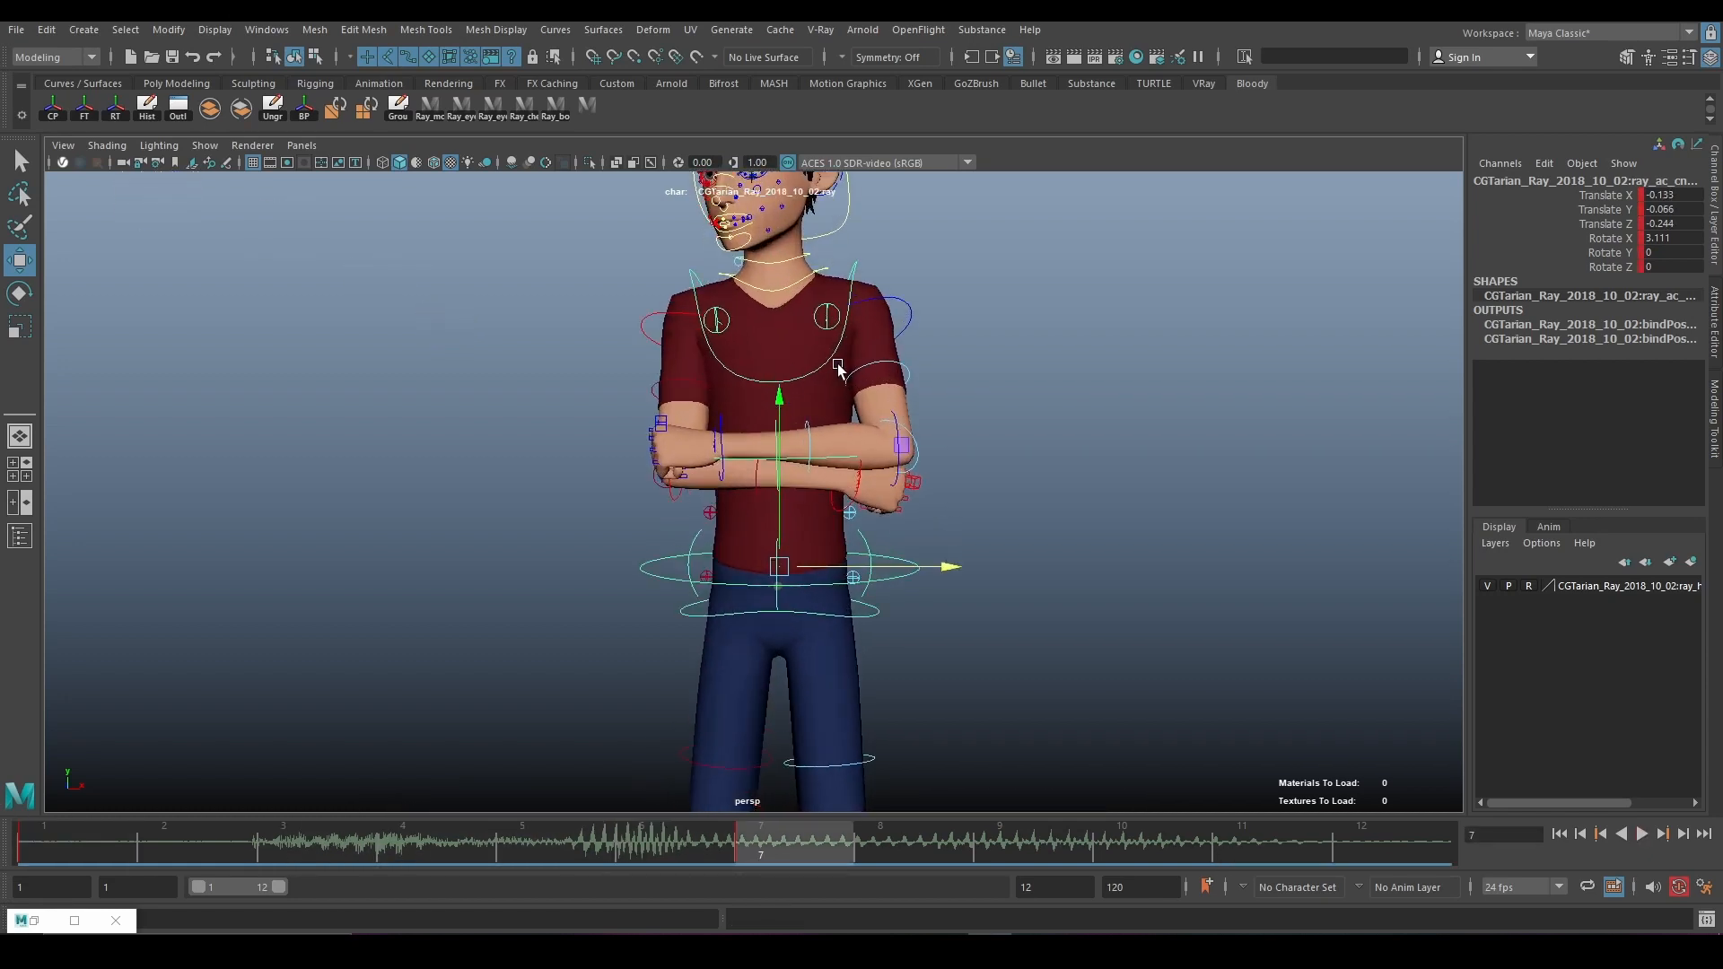
left_click(832, 368)
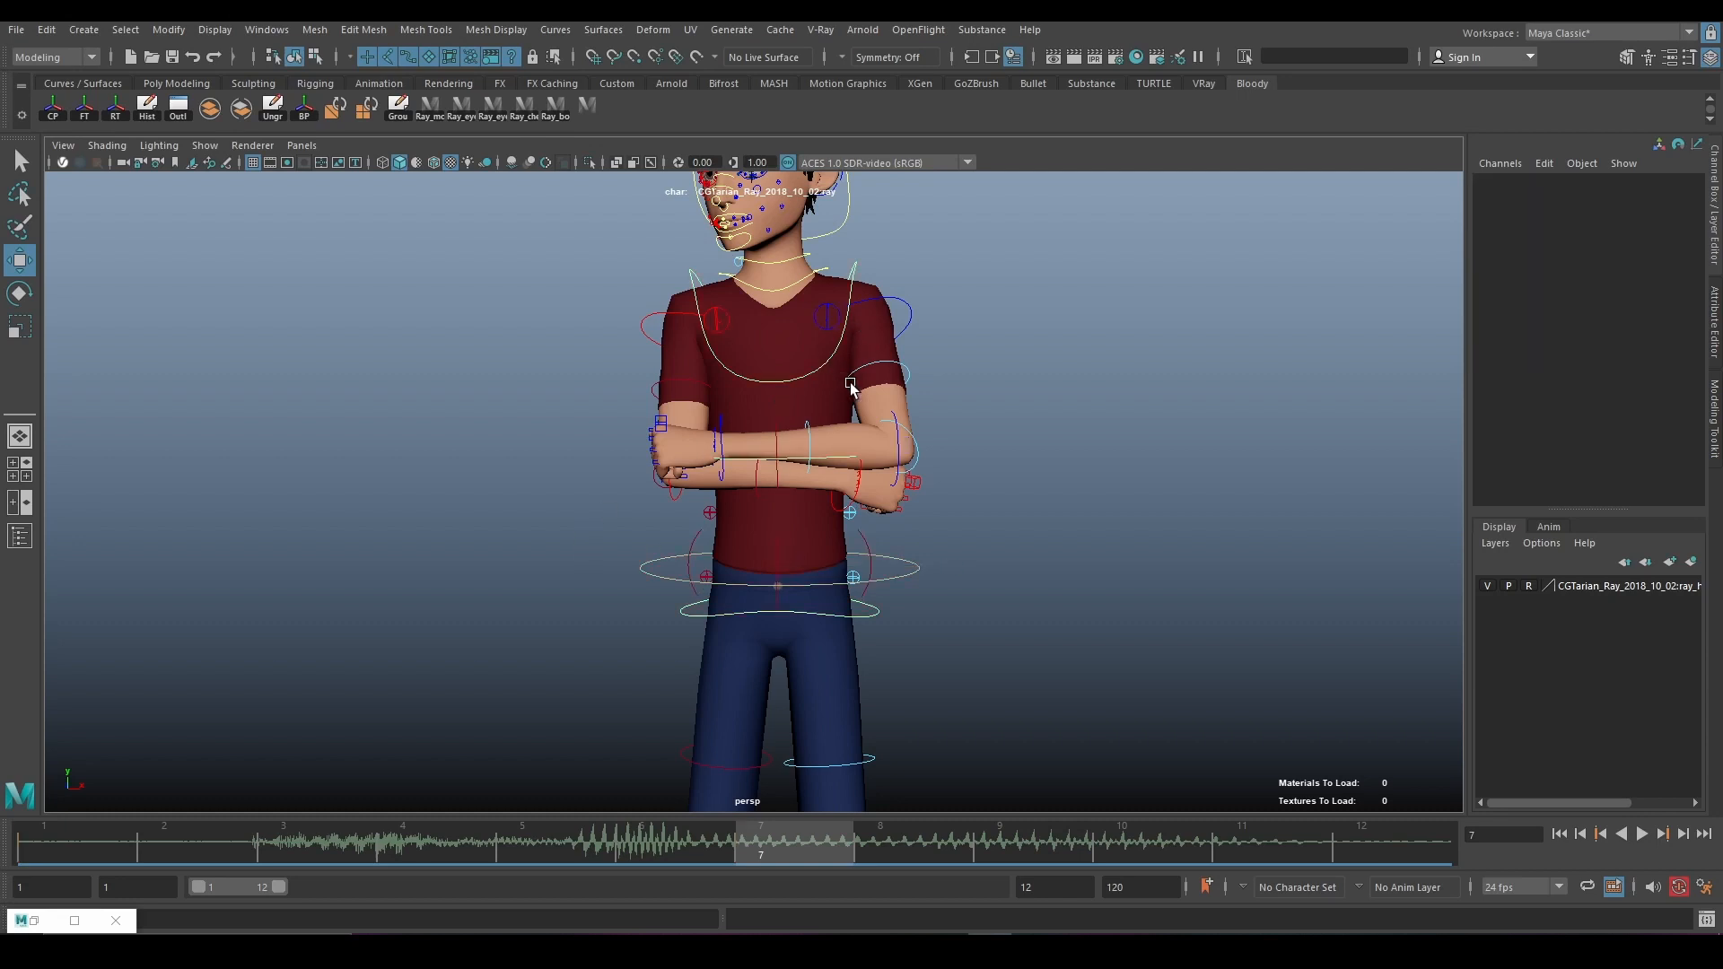
key("e")
left_click(825, 370)
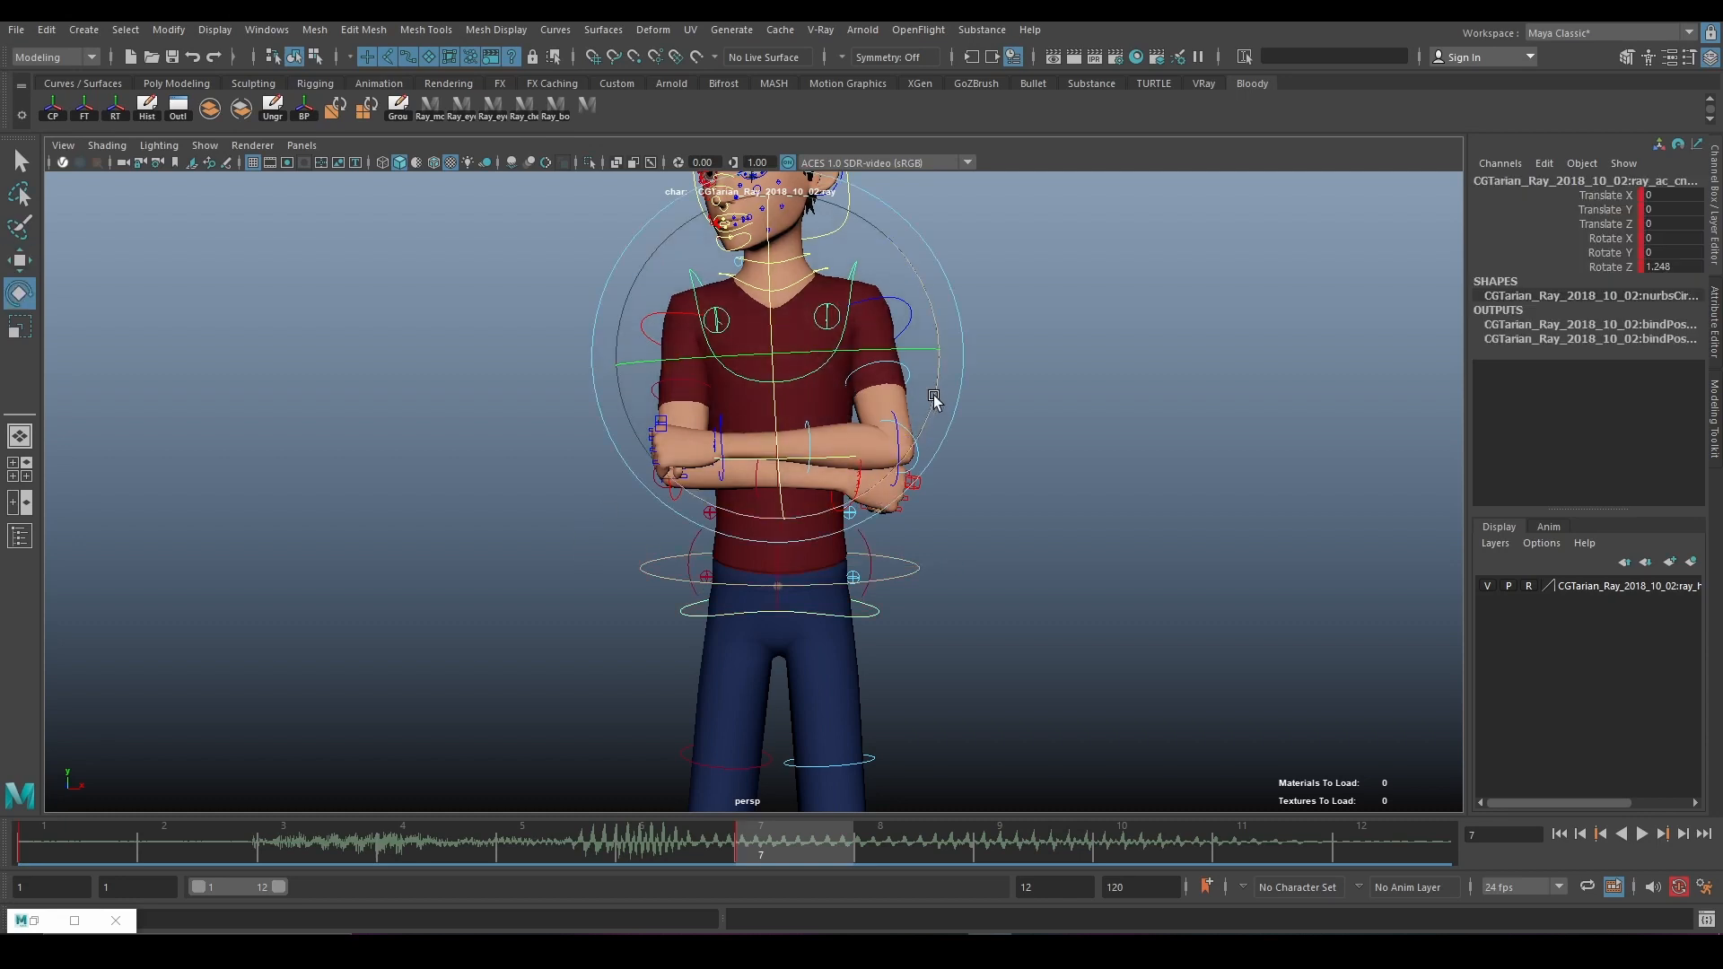
left_click_drag(933, 397, 934, 399)
scroll(1029, 230, "down", 1)
middle_click_drag(1030, 225, 1023, 325, "alt")
scroll(1016, 300, "up", 2)
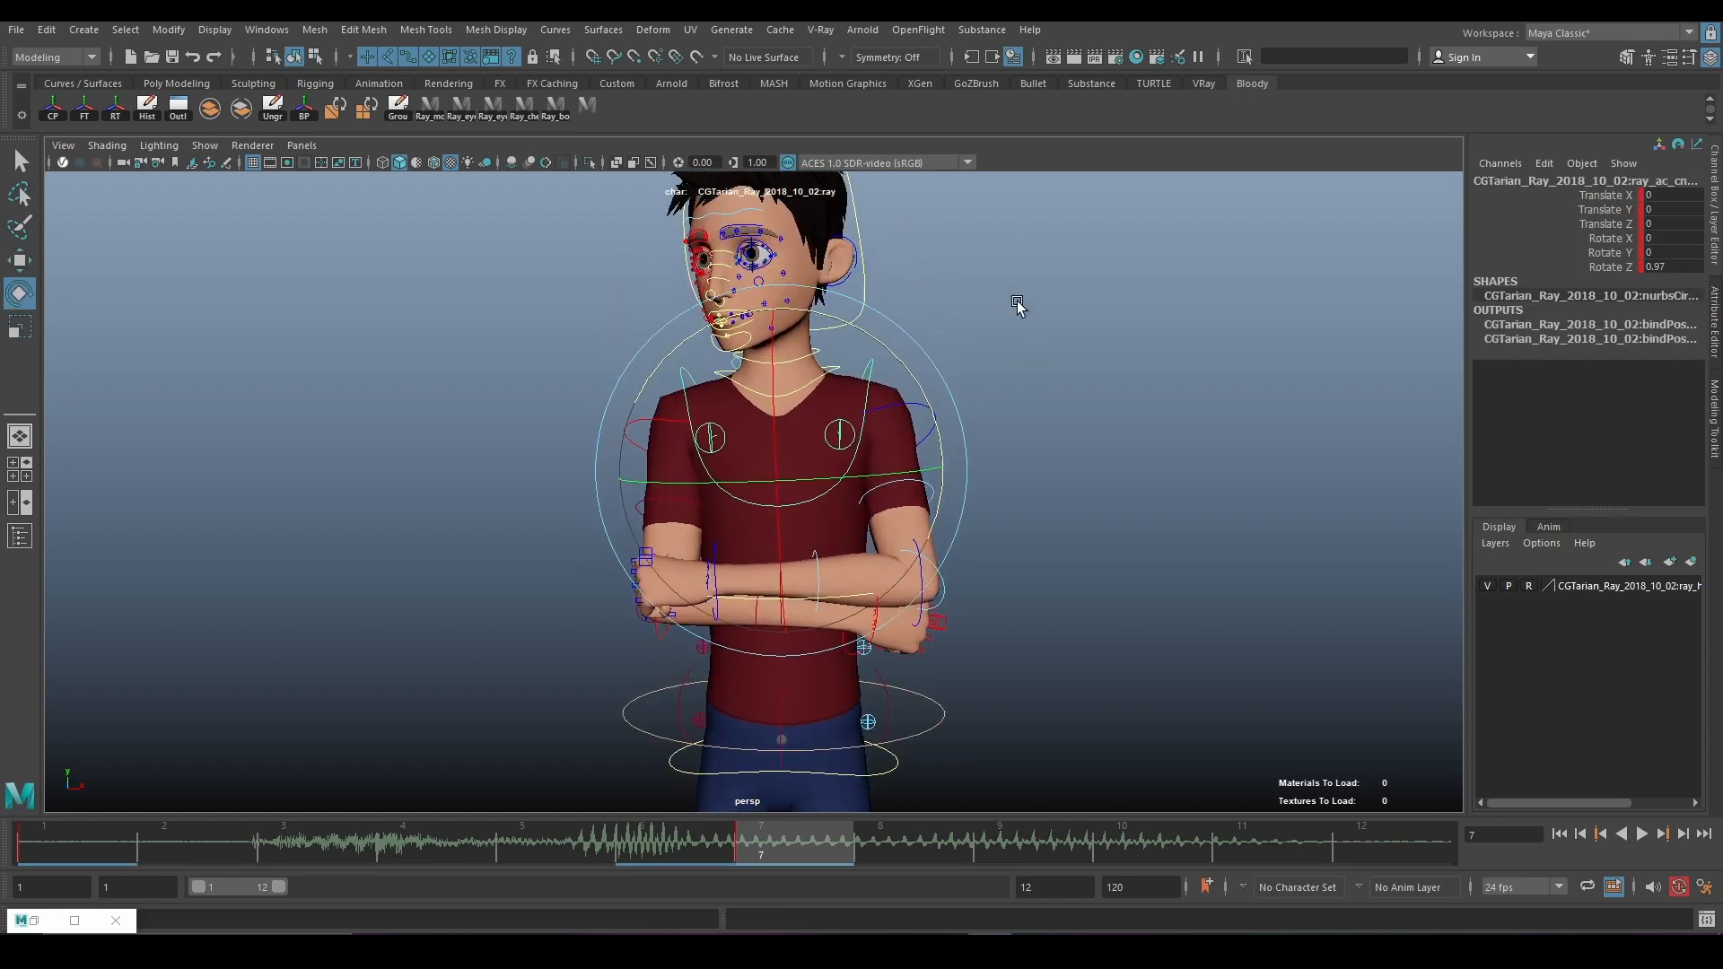
left_click(1015, 300)
Scrub and play the opening frames to examine the body's drift between frames 1 and 7
scroll(875, 659, "down", 2)
left_click_drag(708, 852, 103, 741)
scroll(794, 413, "down", 2)
left_click(176, 854)
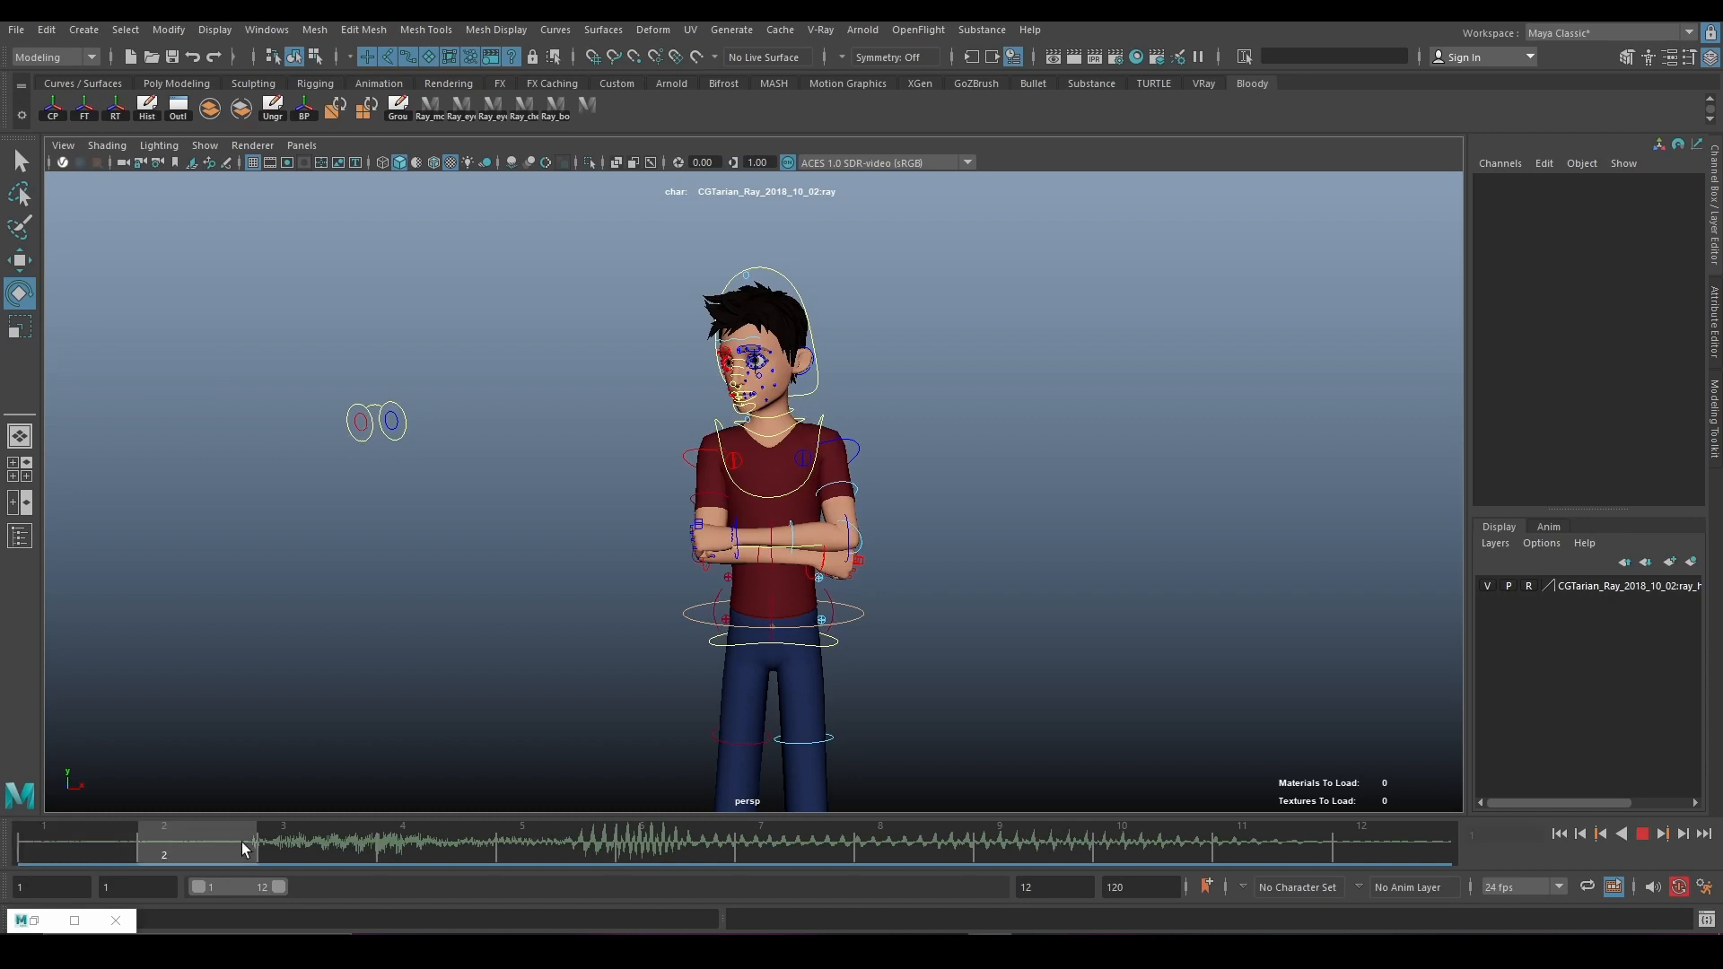
Extend the visible playback range to frame 17 and select all body controls with the shelf script, ending at frame 15
left_click_drag(278, 888, 312, 888)
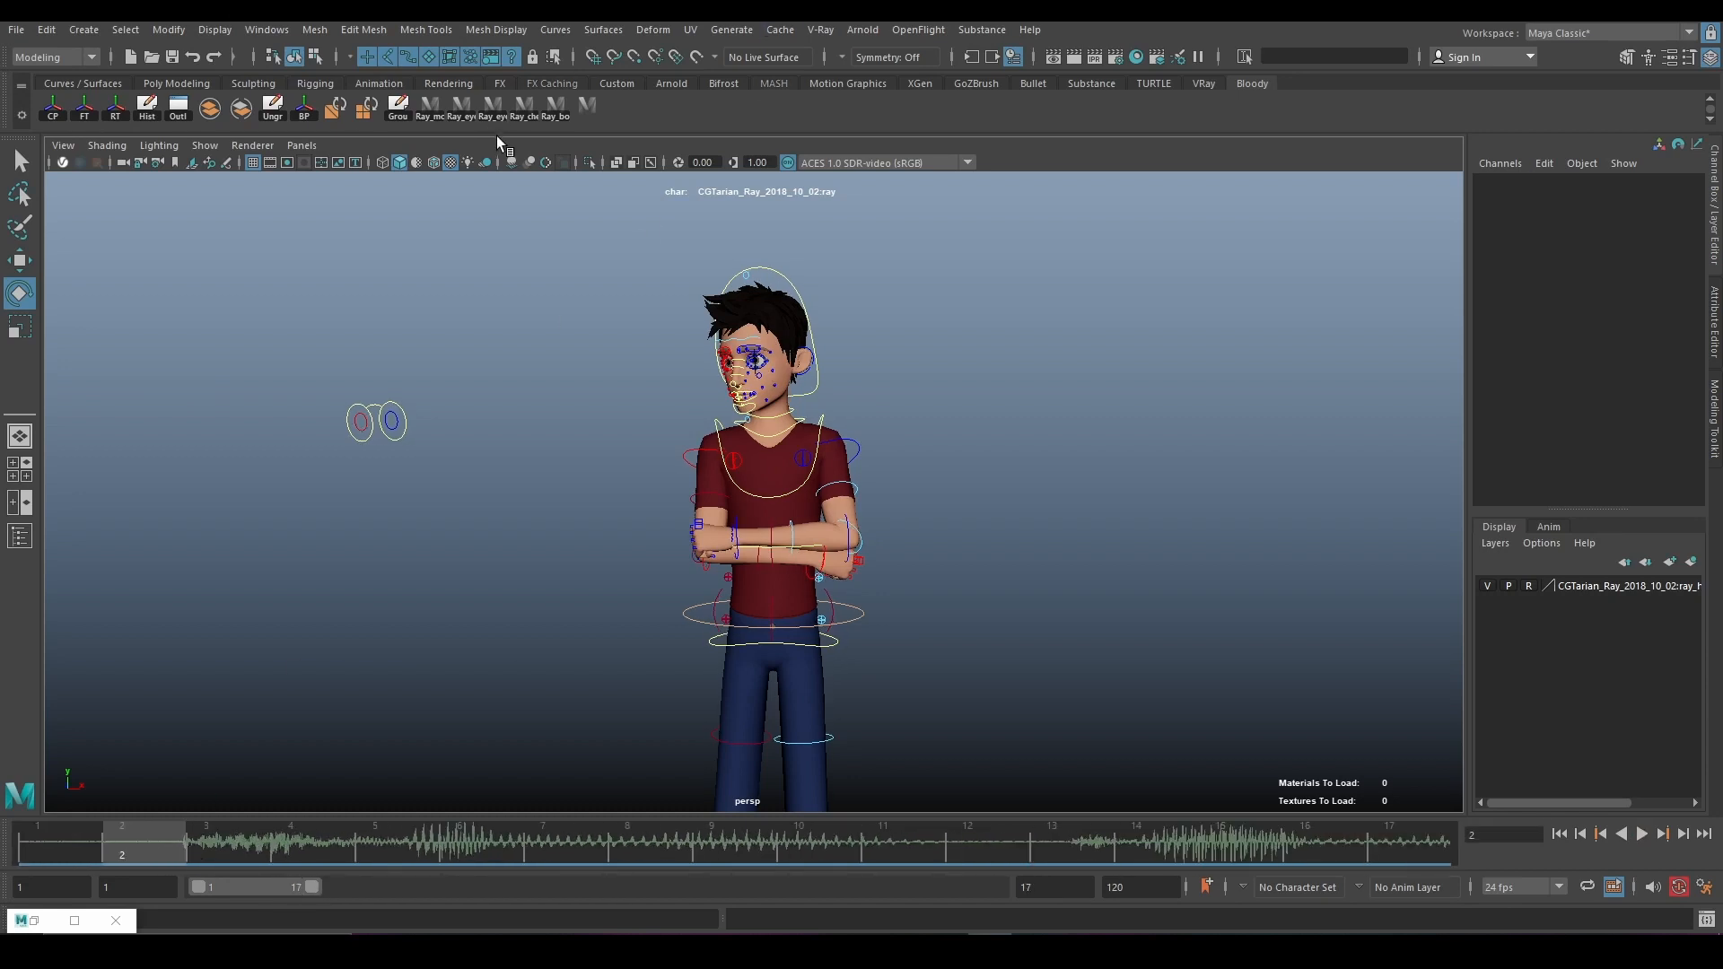
left_click(585, 105)
left_click_drag(152, 852, 1241, 852)
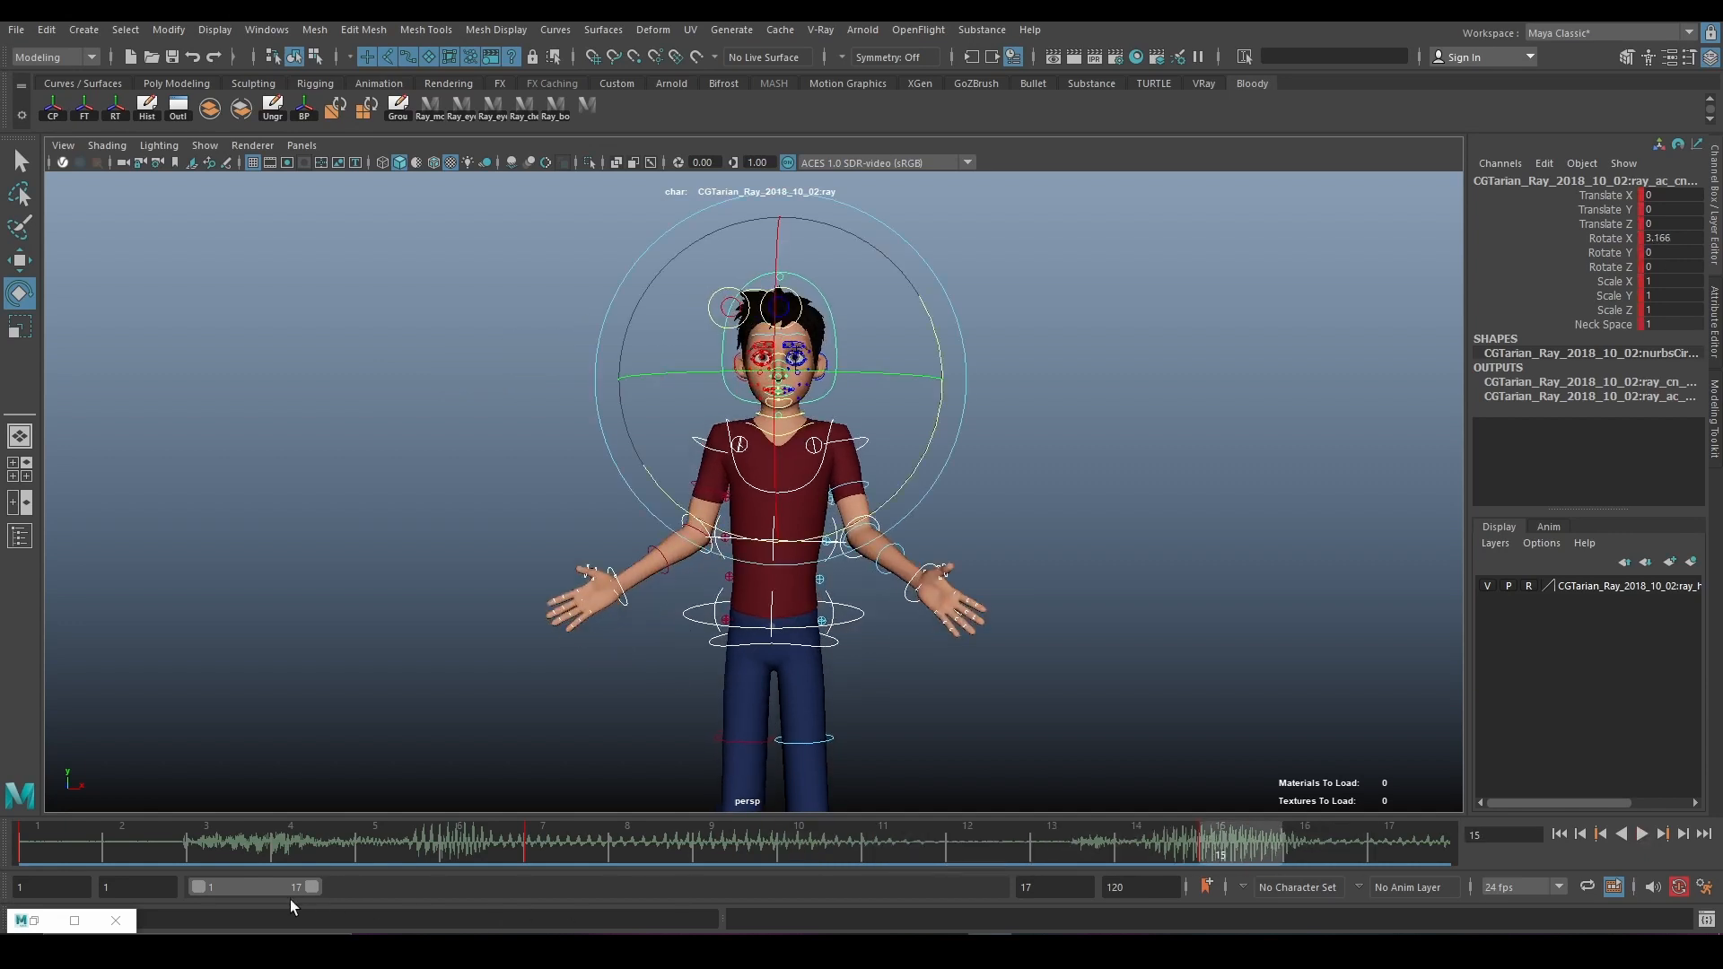
Shift the visible playback range to frames 13–29, play back the open-arms hold, and stop at frame 28
left_click_drag(244, 887, 324, 887)
key("alt+v")
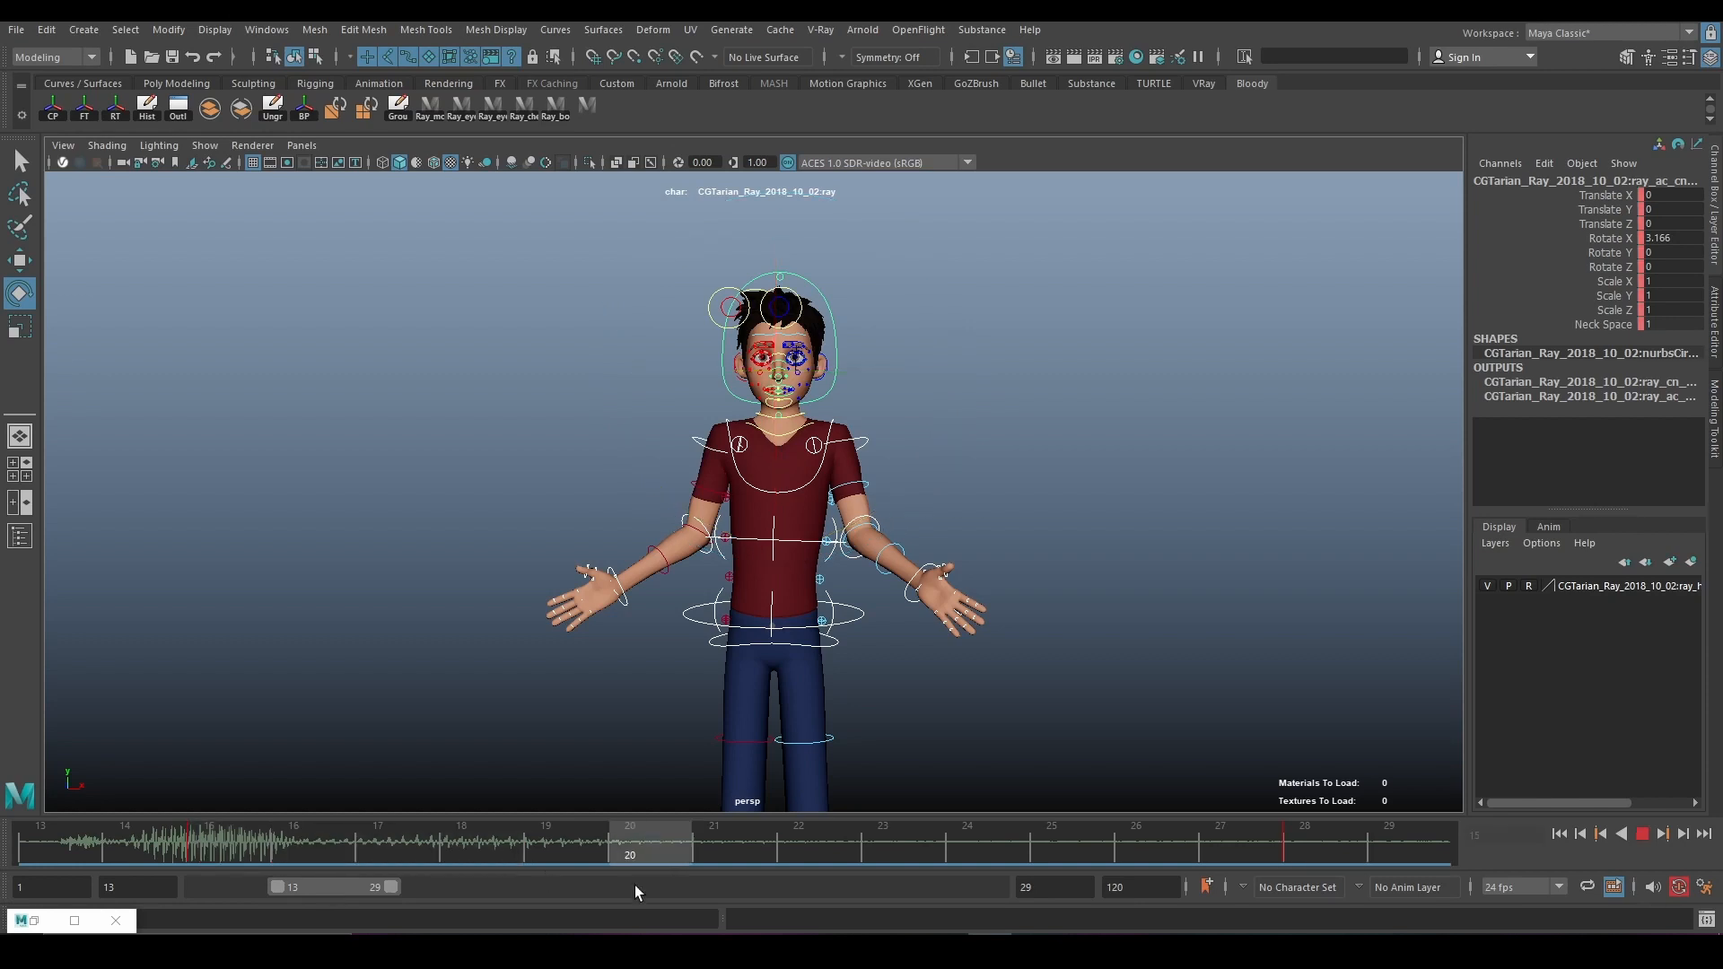
key("alt+v")
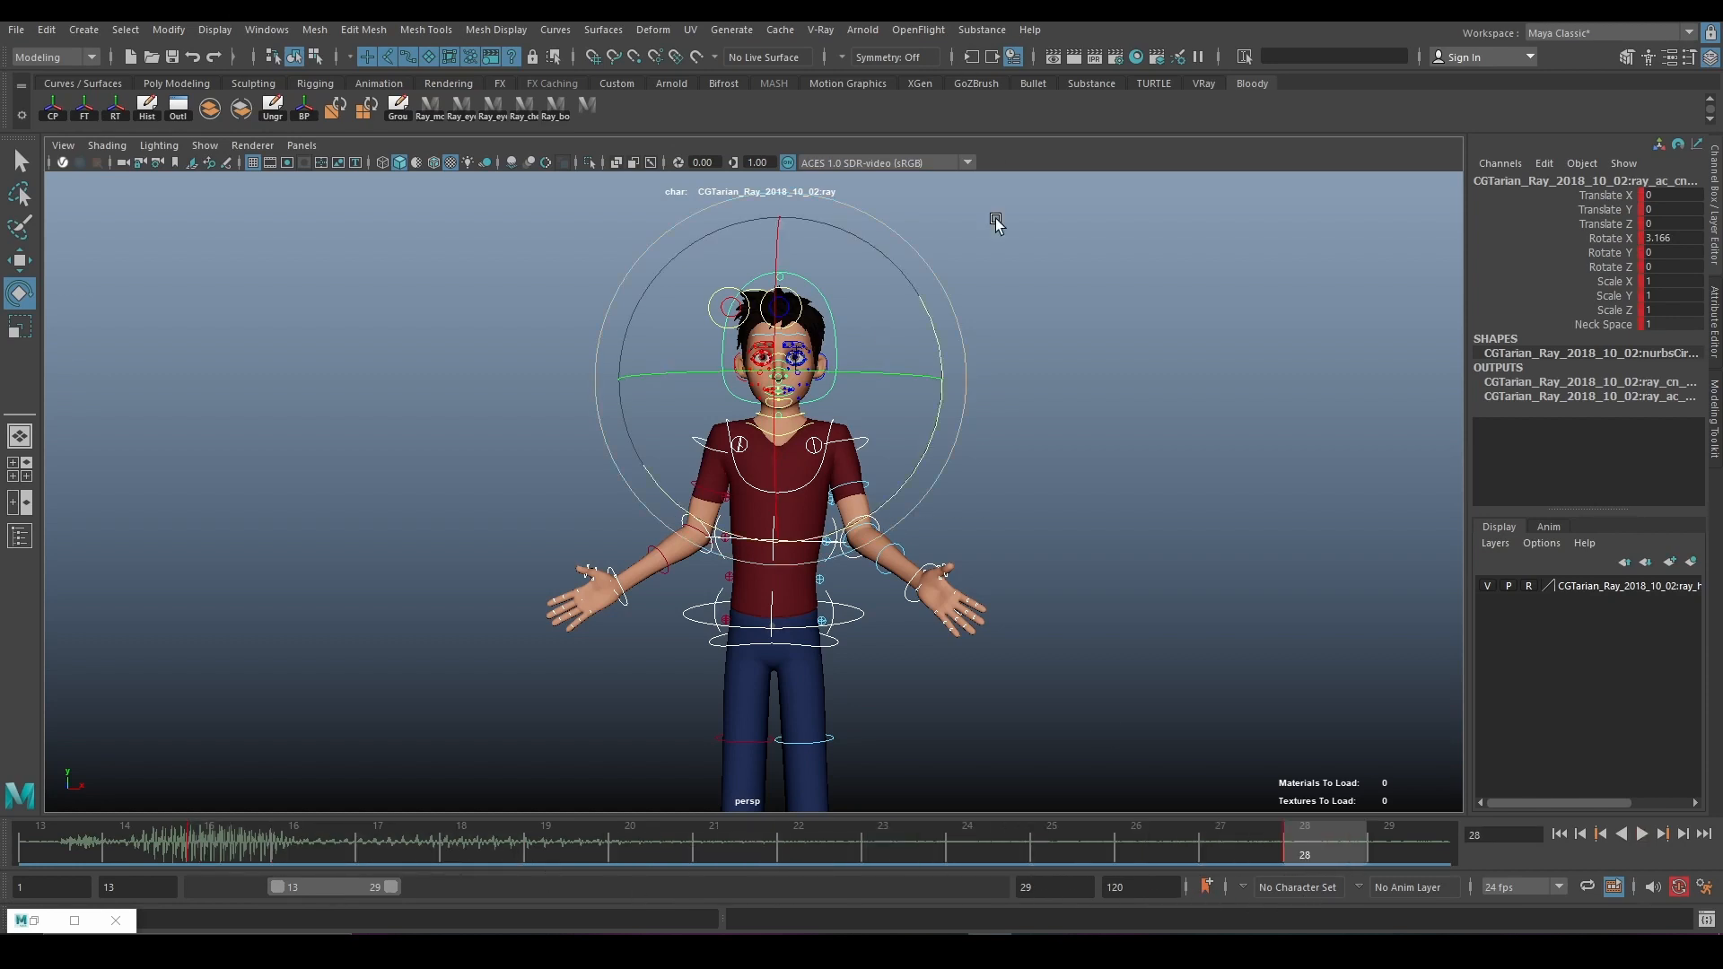
Rotate the left upper-arm control to X -24.573, Y -11.73, Z -77.073 at frame 28 and key it
right_click_drag(994, 218, 1079, 384, "alt")
left_click(1030, 385)
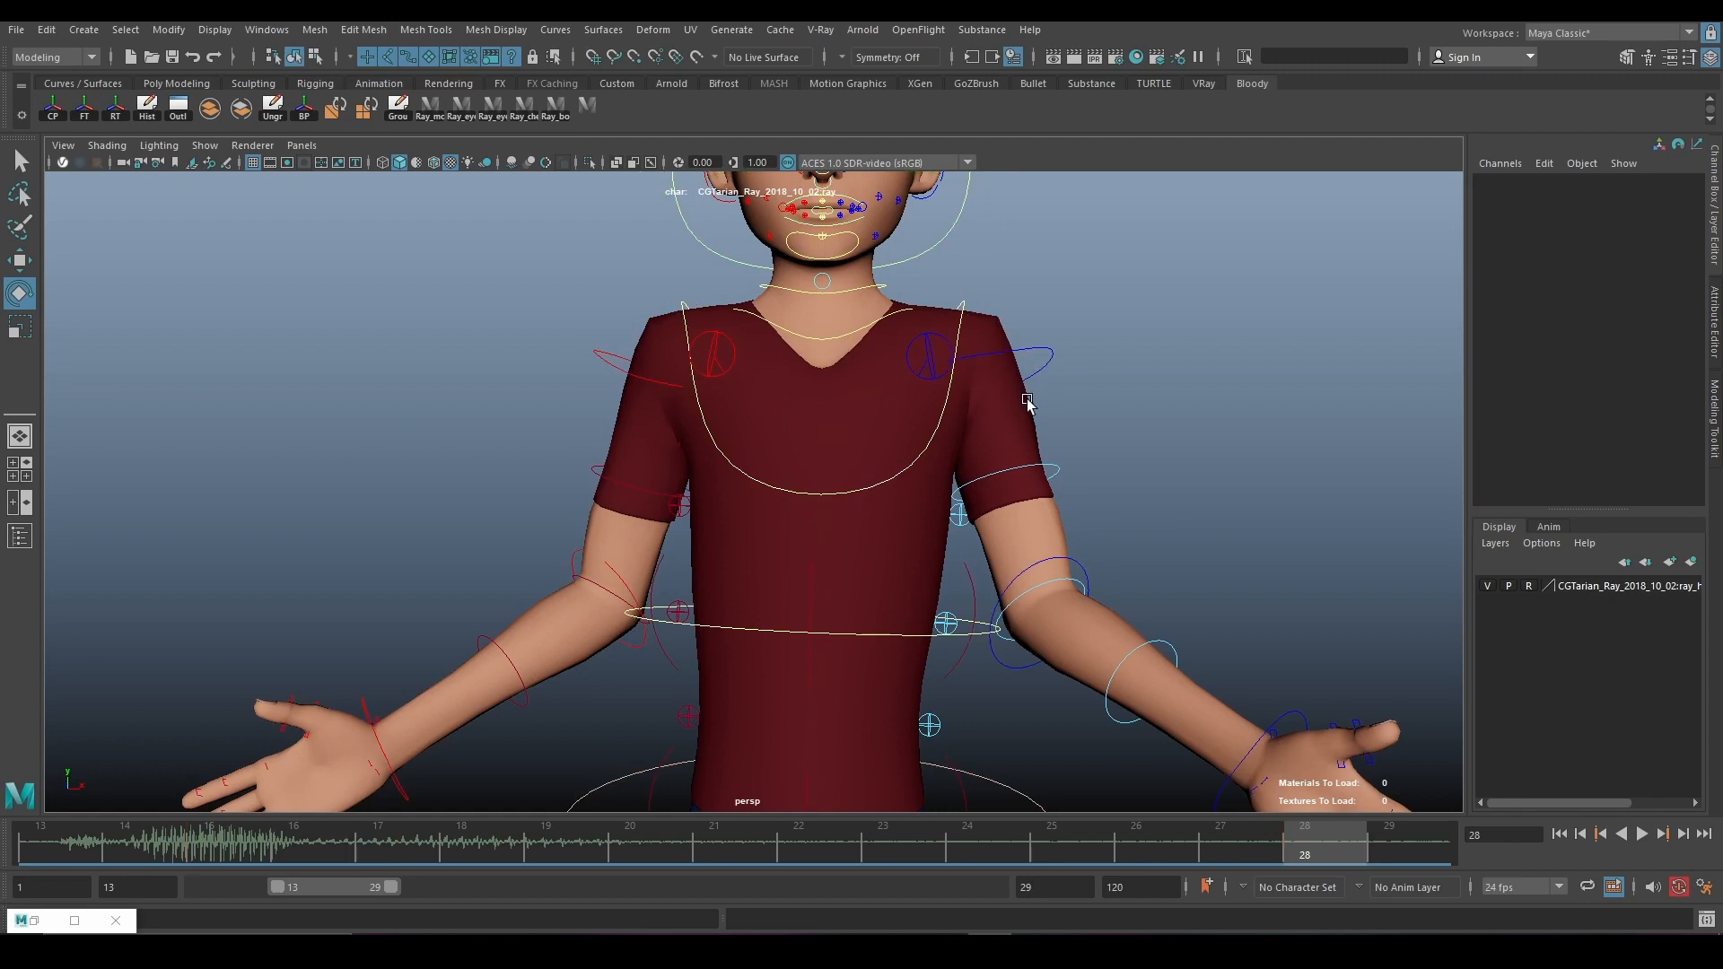
left_click(1038, 348)
middle_click_drag(1023, 375, 857, 334, "alt")
right_click_drag(968, 399, 923, 377, "alt")
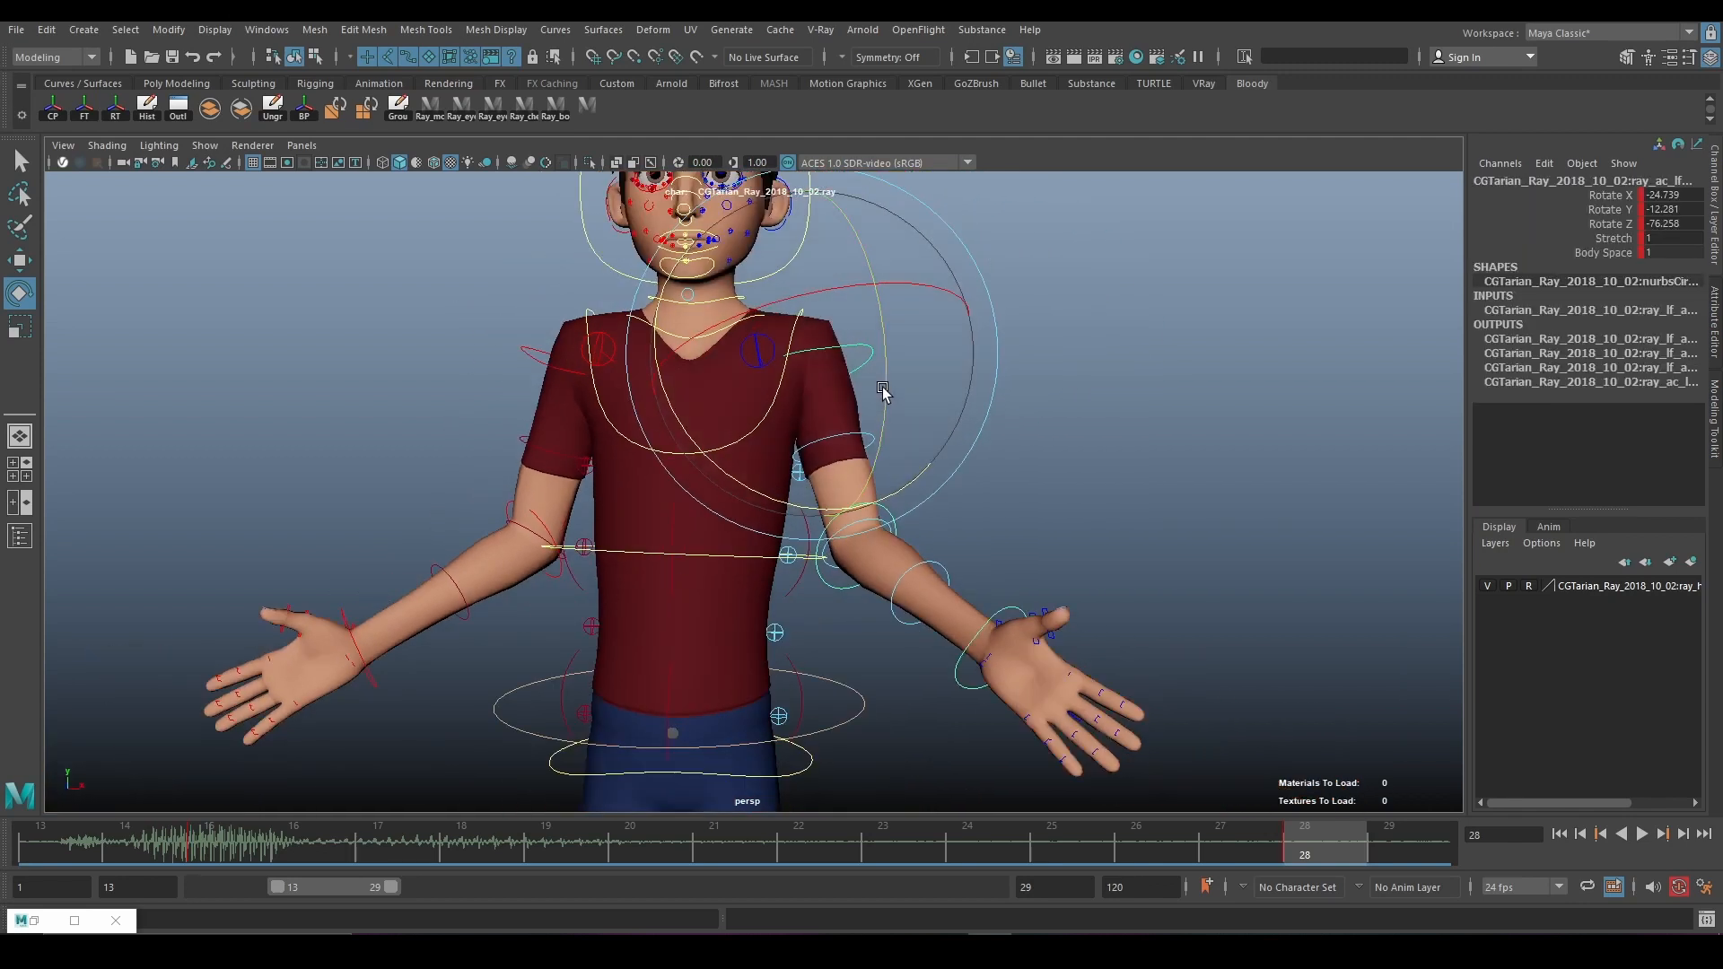
left_click_drag(888, 376, 889, 380)
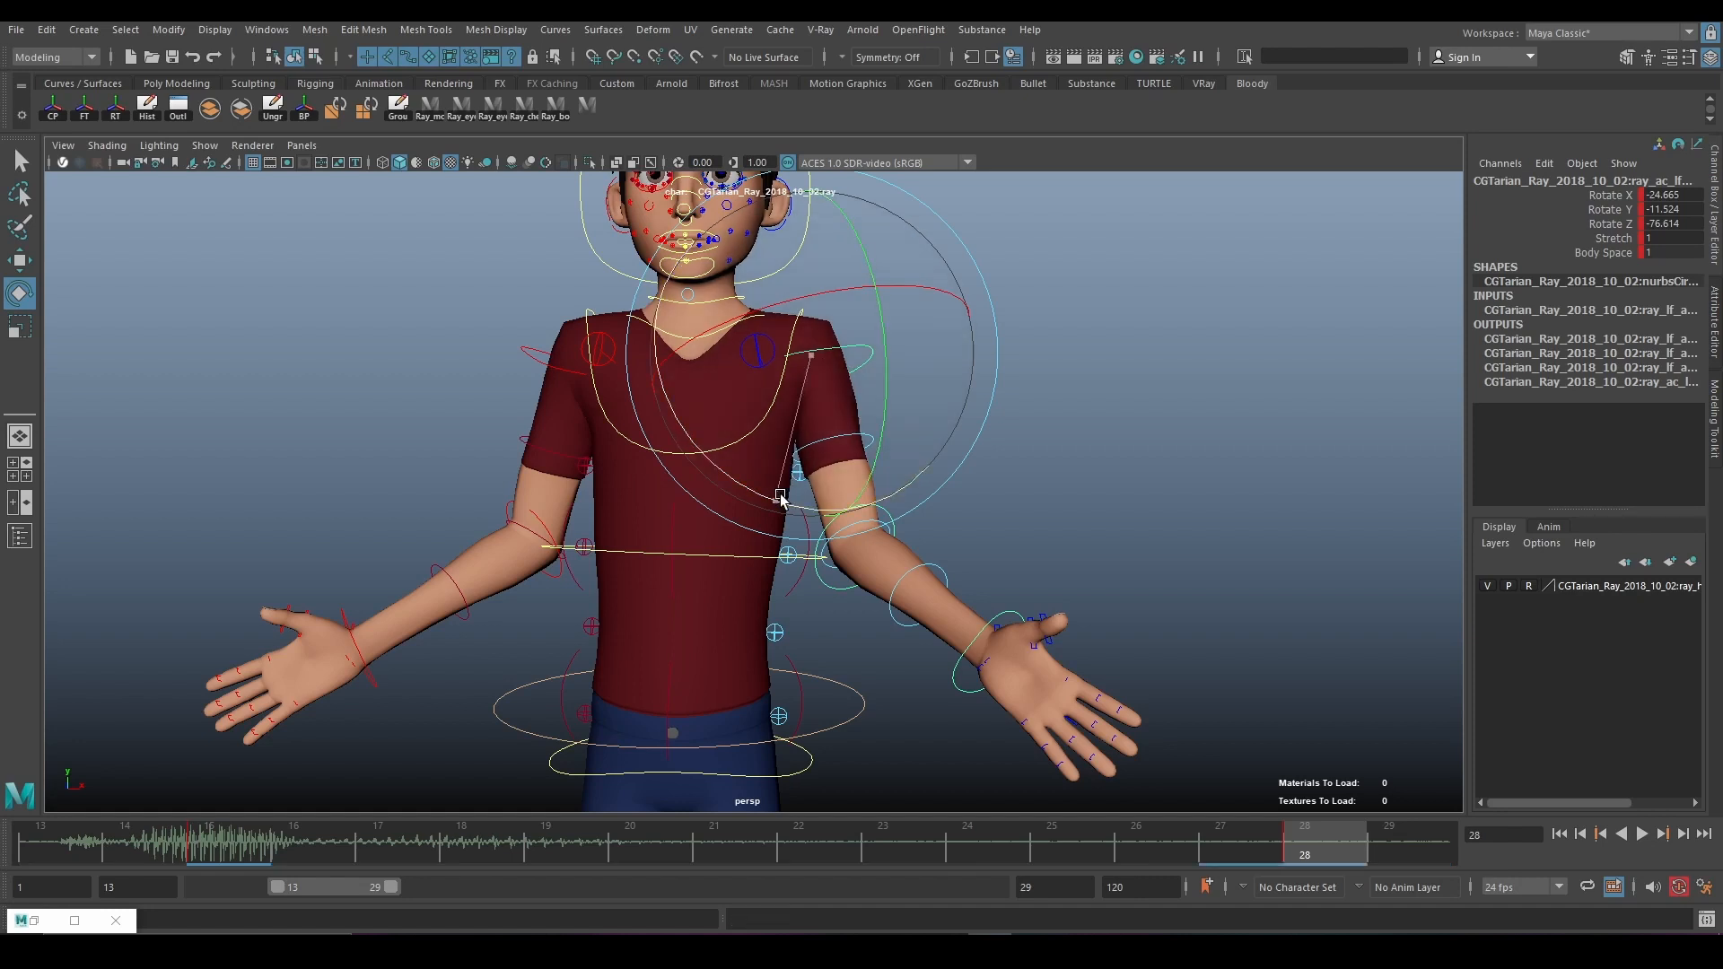
left_click_drag(781, 499, 801, 494)
key("s")
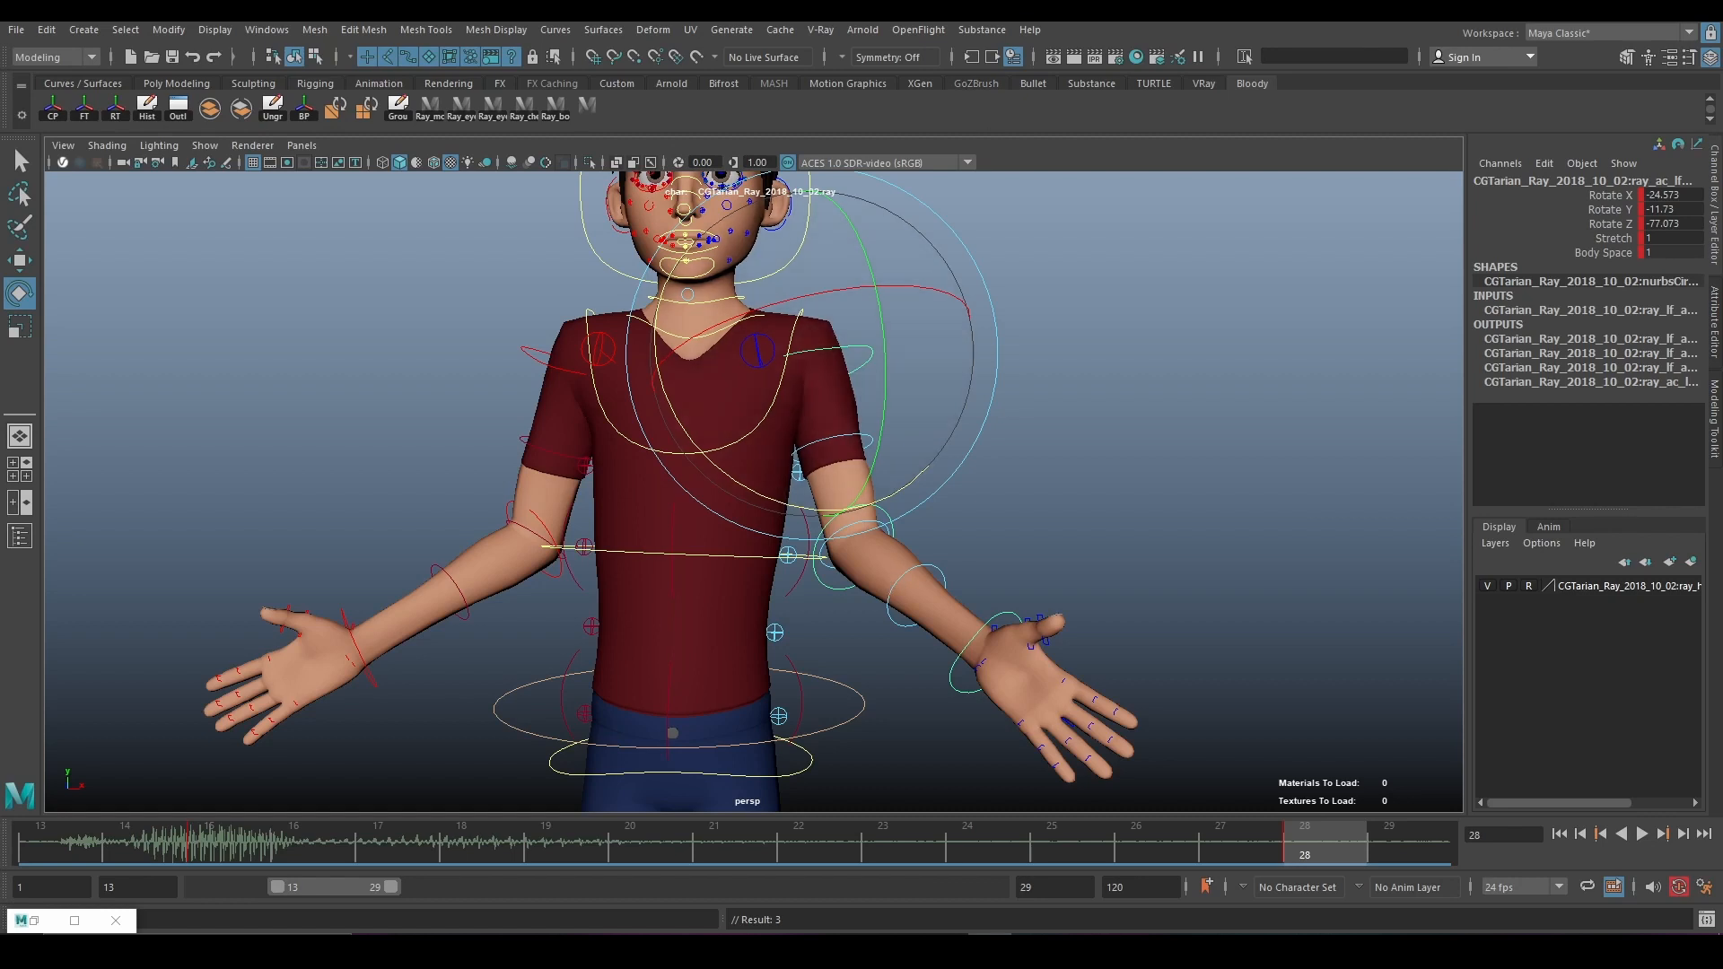
Rotate the left forearm control slightly outward and upward at frame 28, and clear the selection
left_click(830, 585)
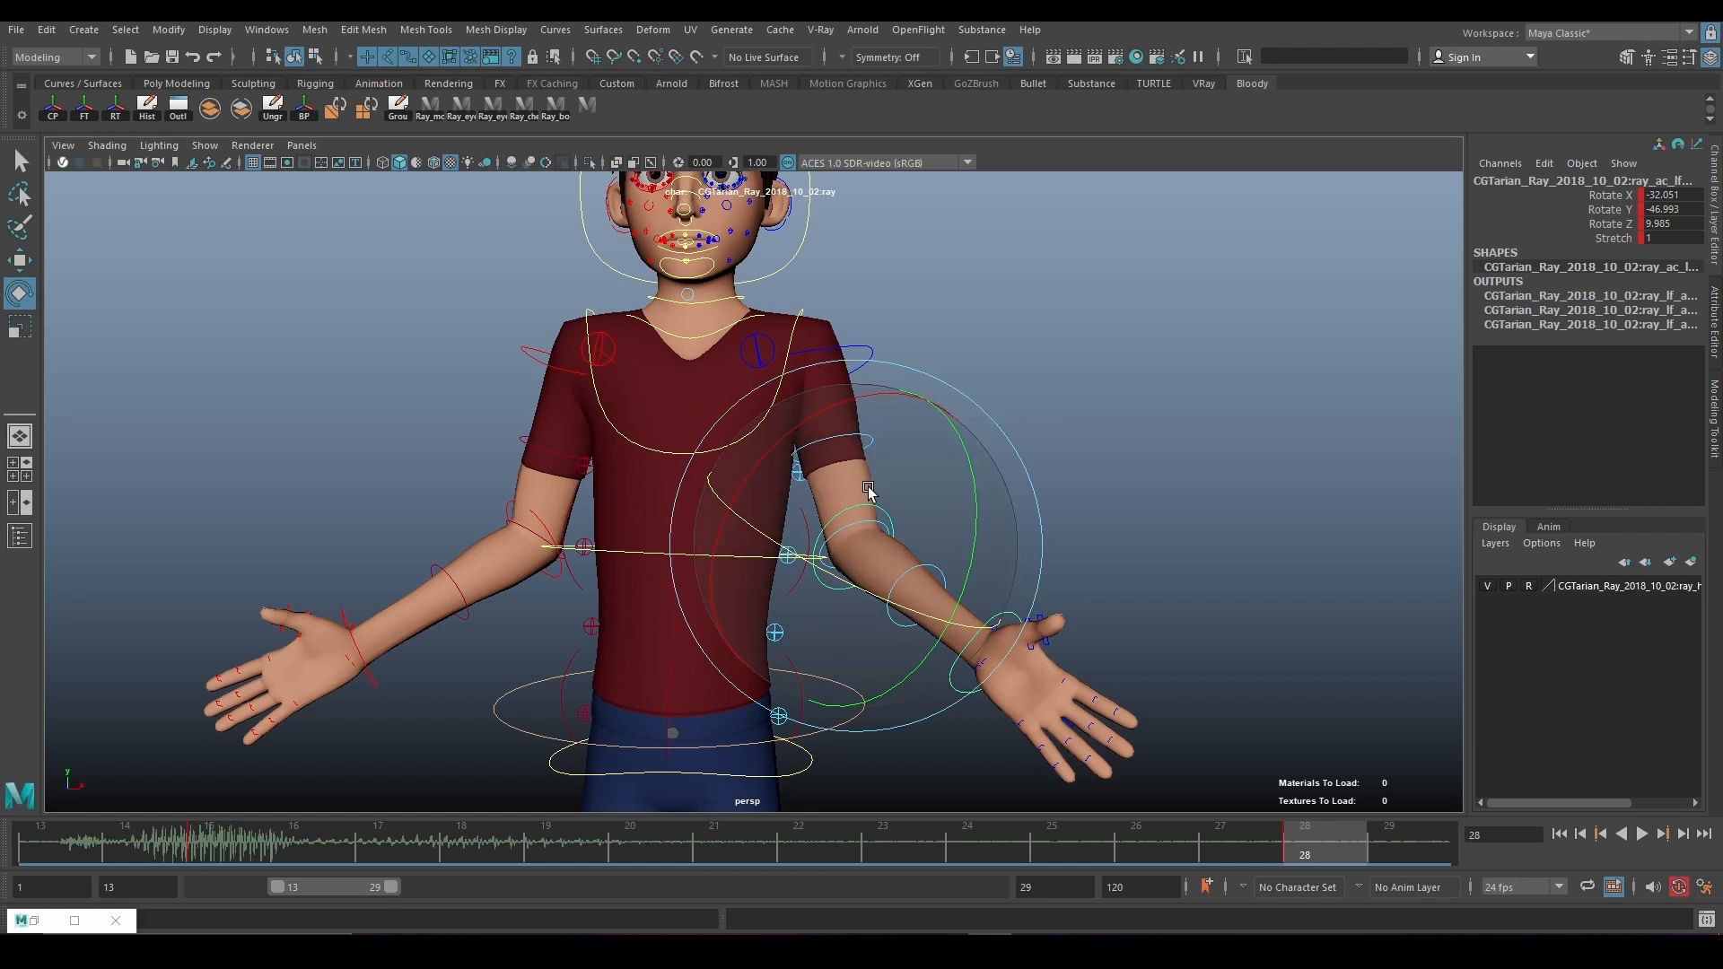
left_click_drag(868, 491, 968, 542)
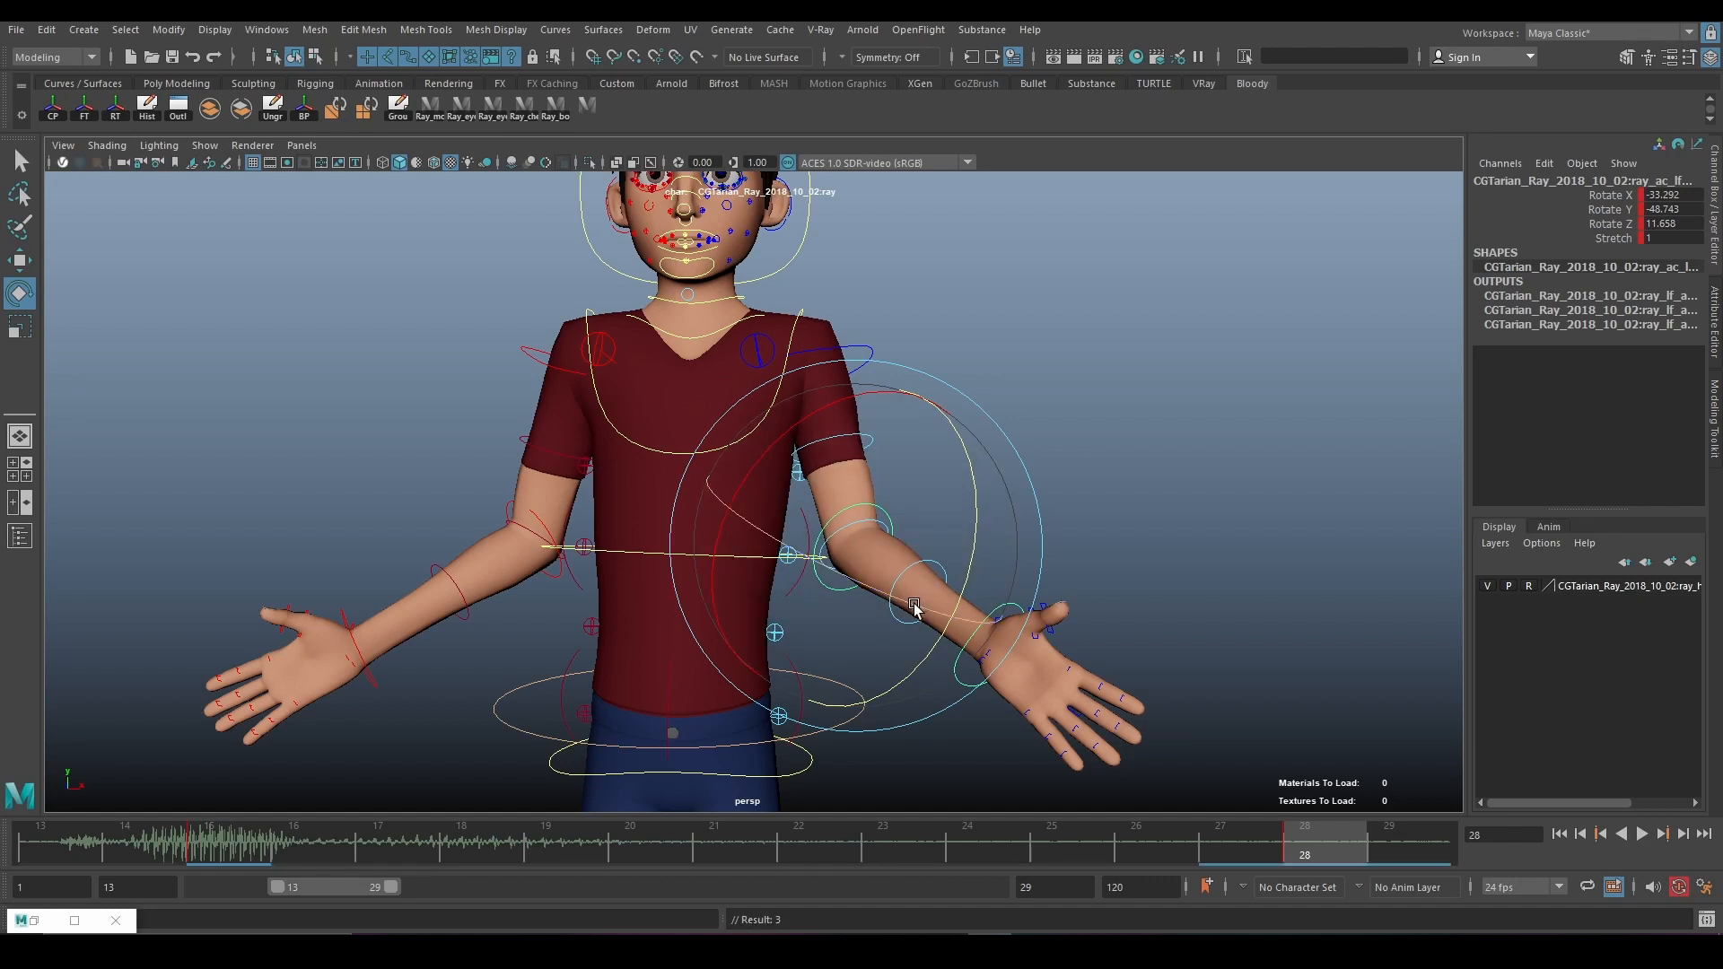
mouse_move(909, 610)
left_mouse_down()
mouse_move(974, 565)
mouse_move(899, 605)
left_mouse_up()
left_click(1076, 556)
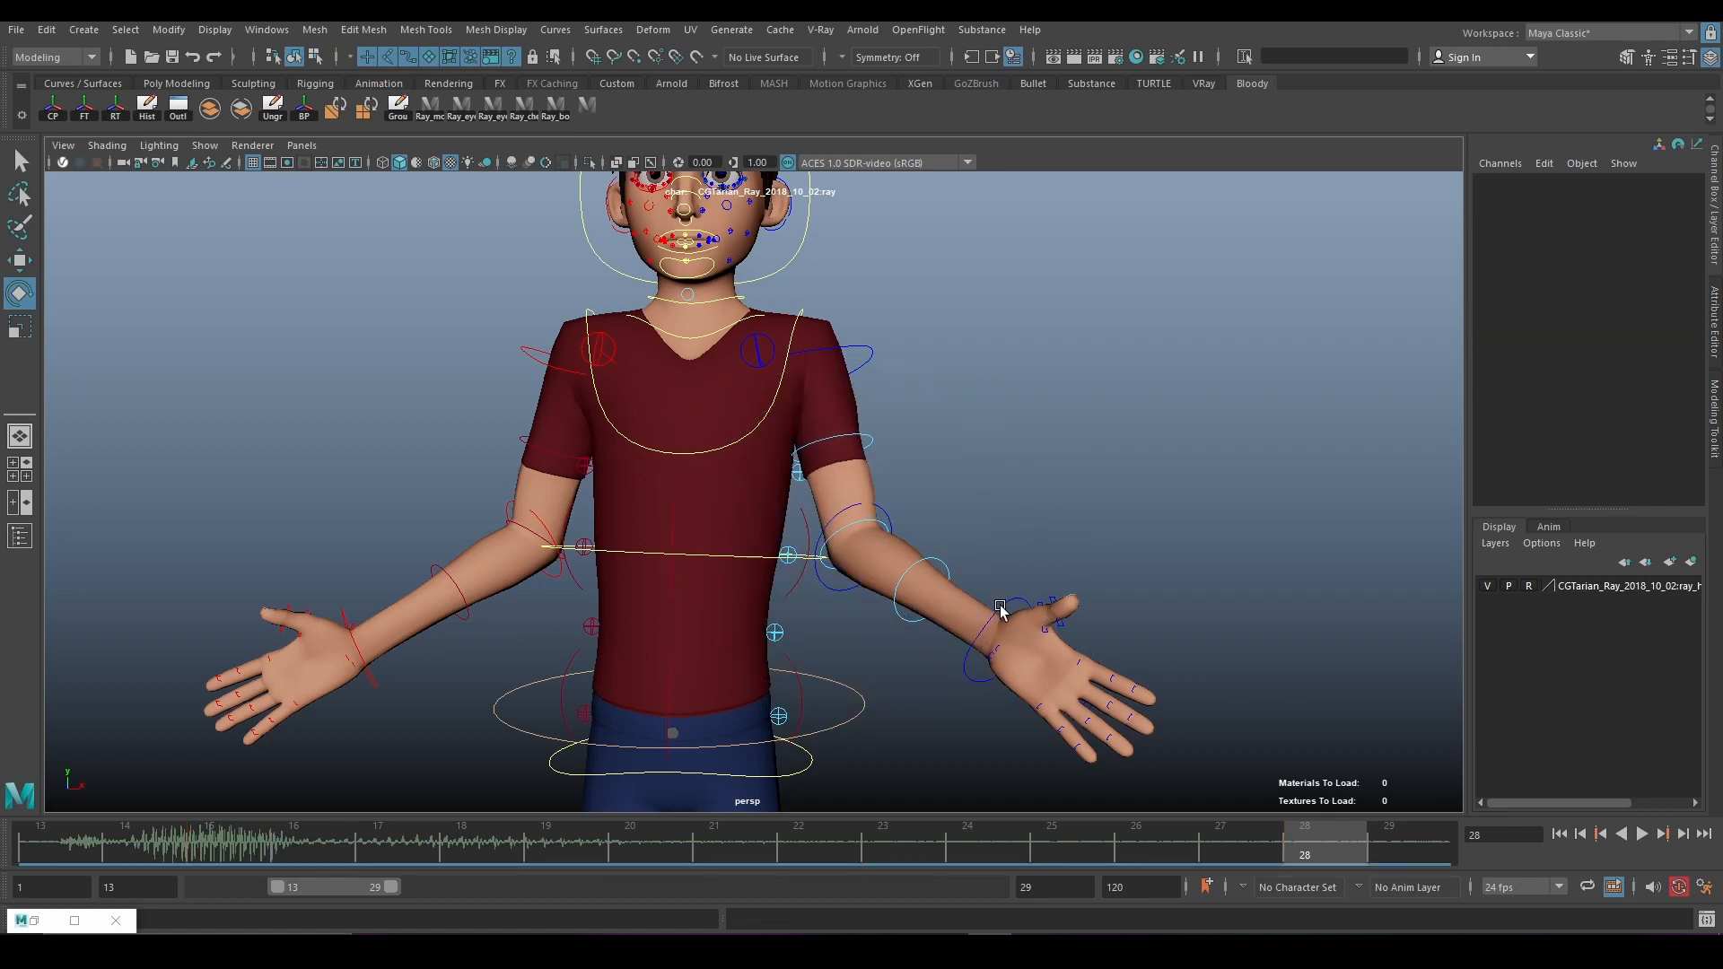
Rotate the left wrist control to X -11.738, Y 4.377, Z 1.46 at frame 28, and play back the hold
left_click(1012, 631)
mouse_move(1012, 631)
left_mouse_down()
mouse_move(1012, 660)
mouse_move(1040, 617)
mouse_move(1032, 635)
left_mouse_up()
key("alt+v")
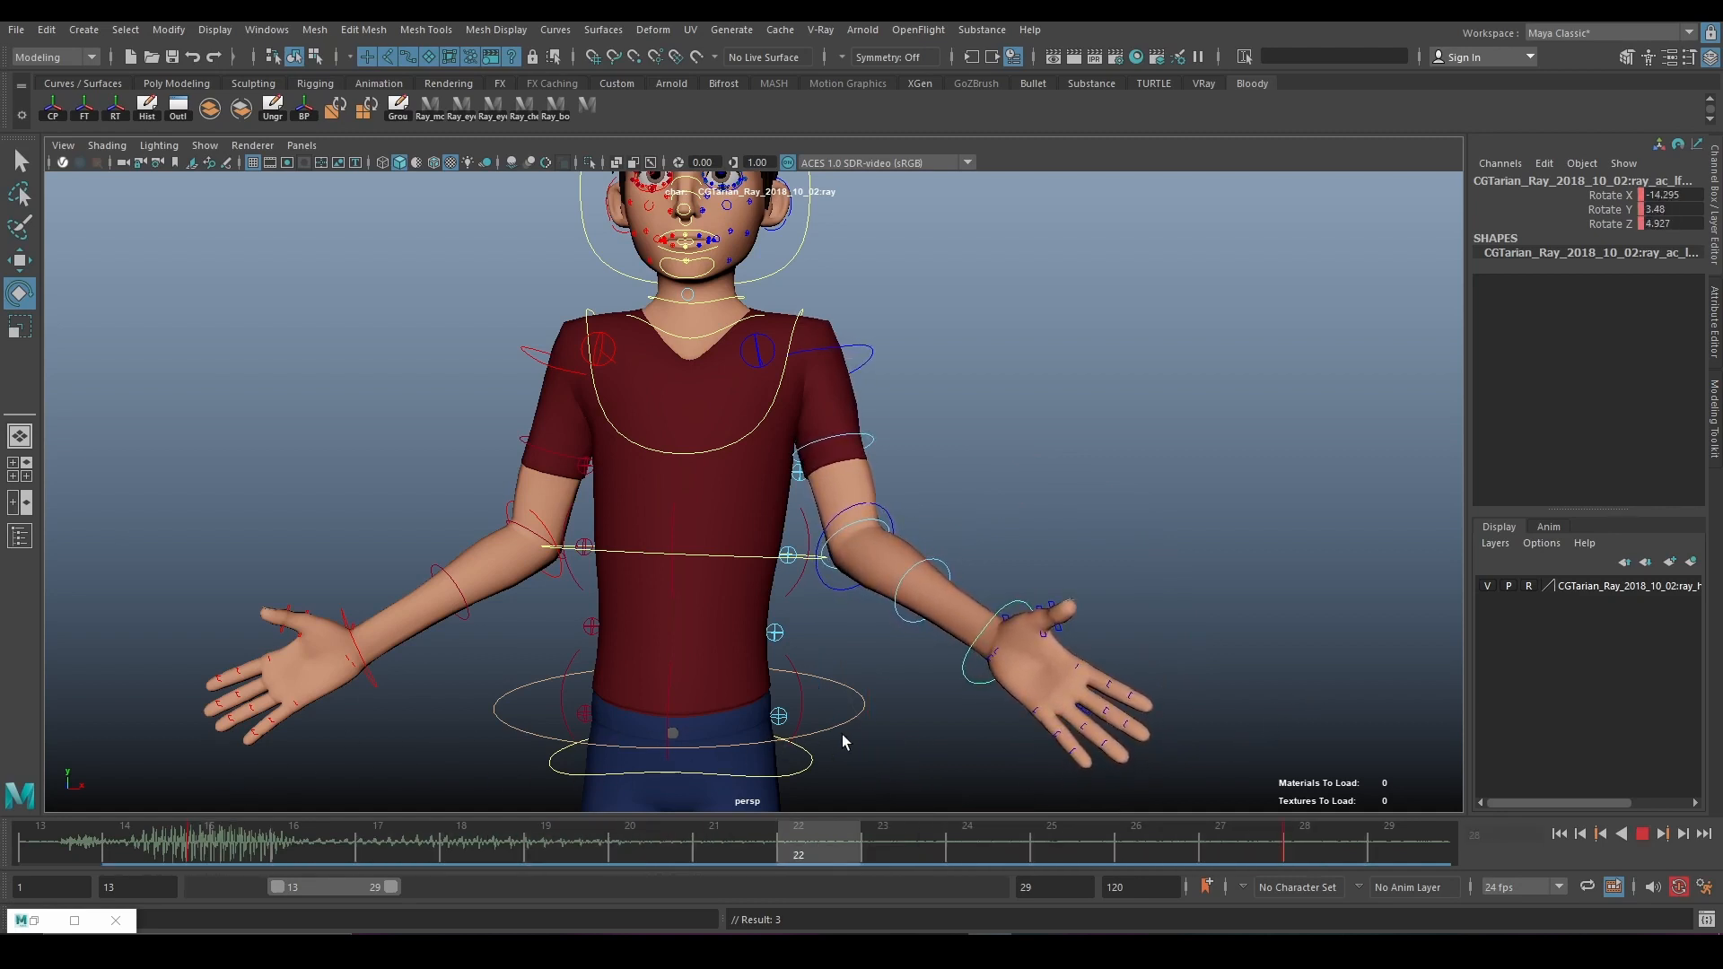
left_click_drag(447, 798, 1321, 815)
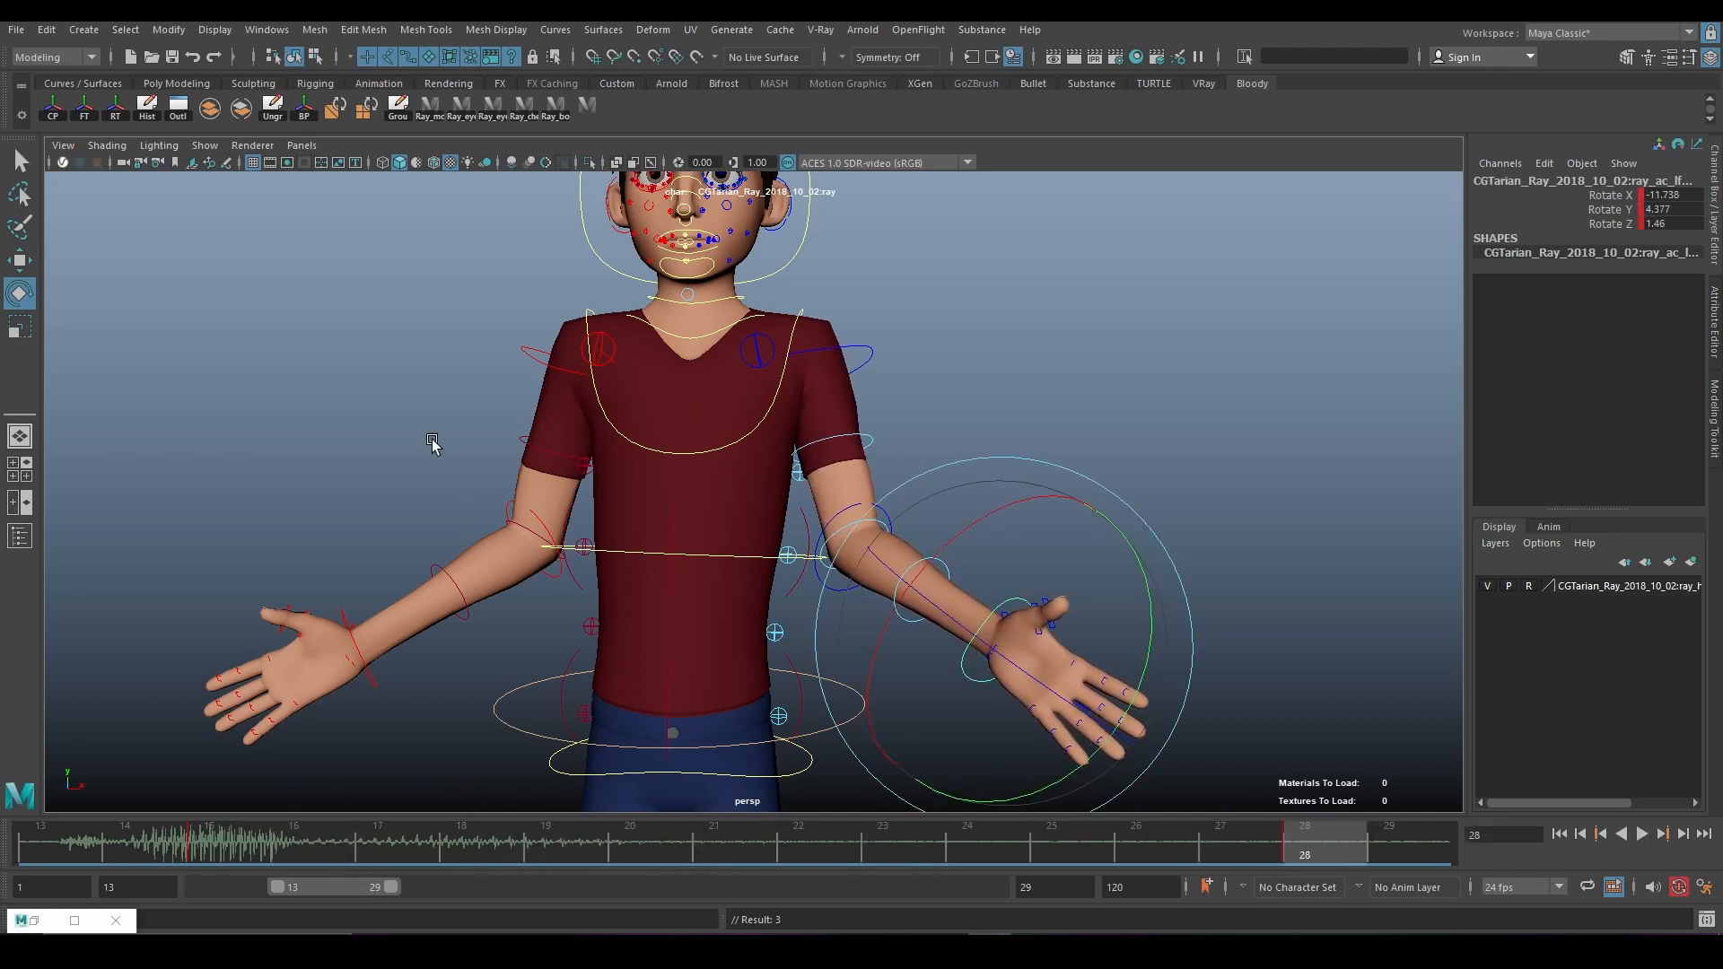
Rotate the character's right upper-arm control to X -16.875, Y 8.498, Z -75.329 at frame 28 and key it
left_click(524, 344)
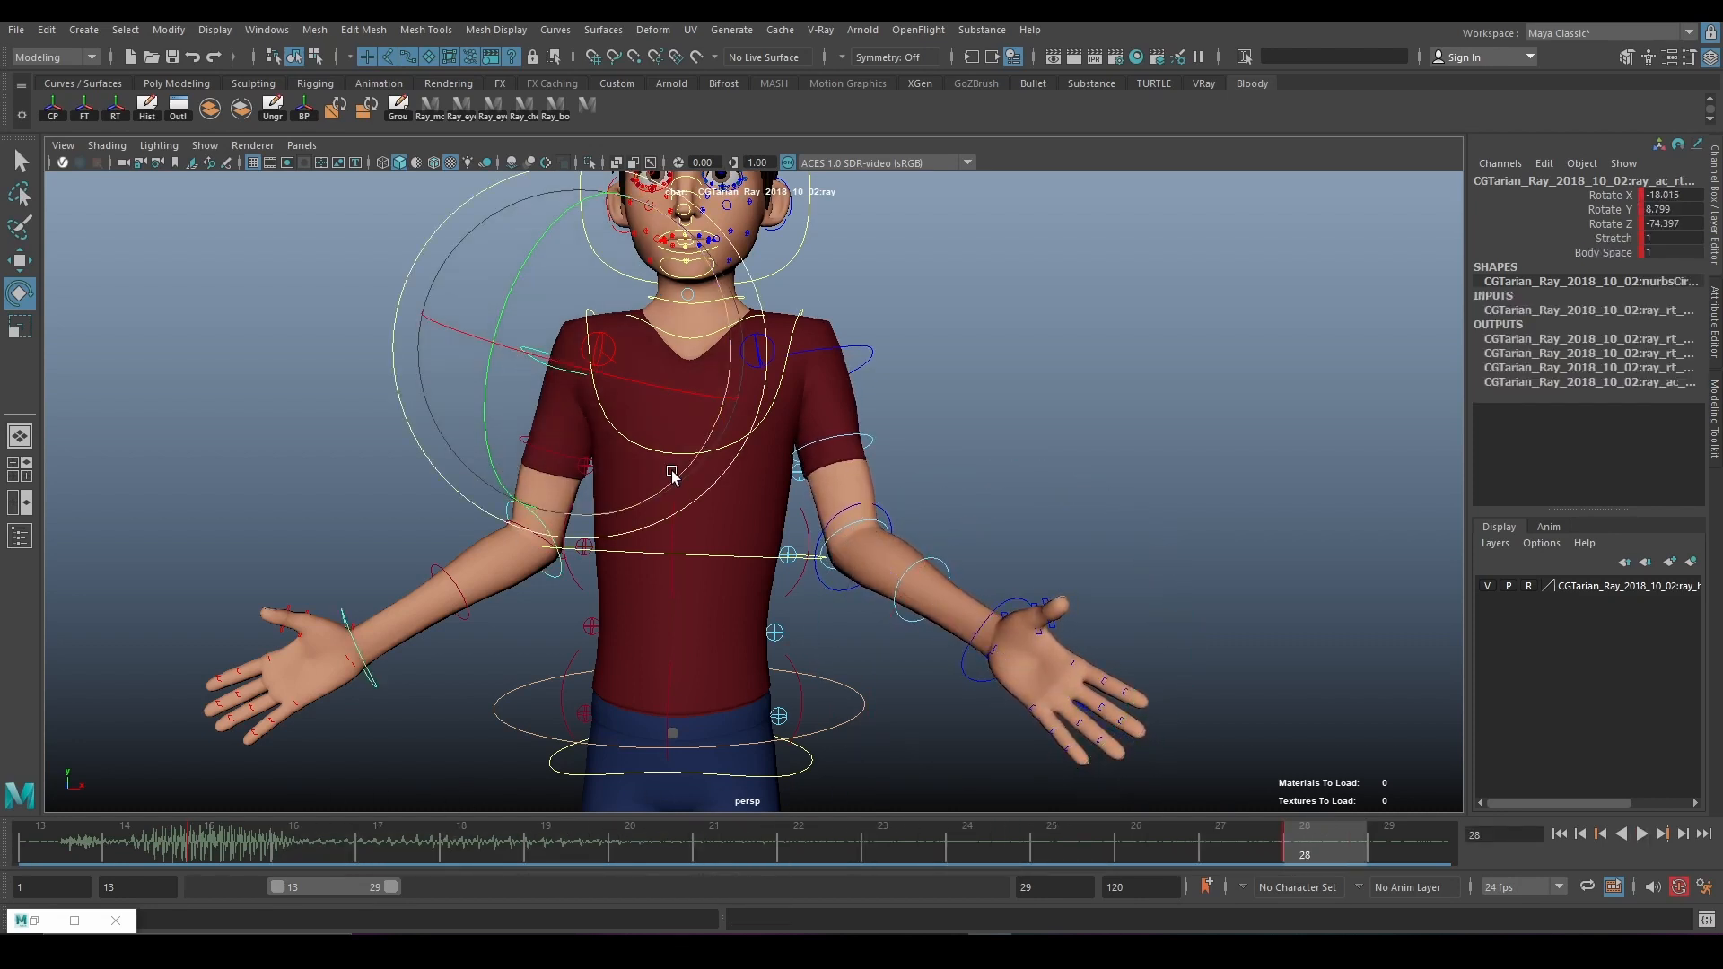
left_click_drag(673, 479, 677, 475)
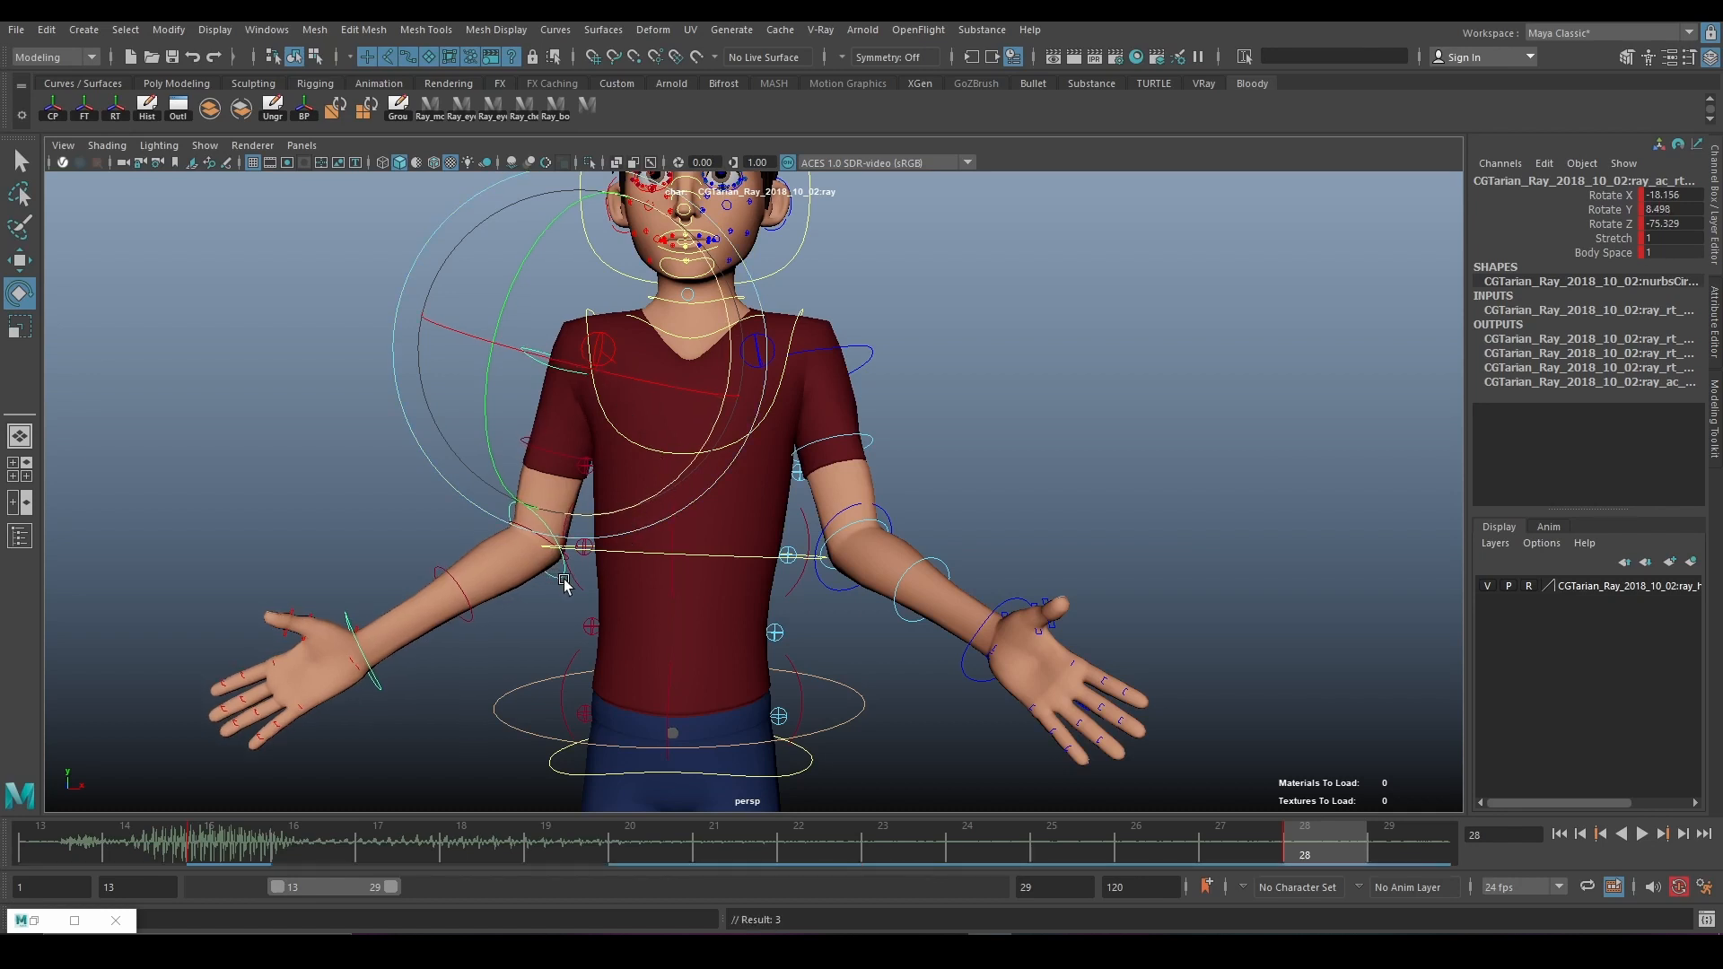
left_click_drag(543, 434, 549, 434)
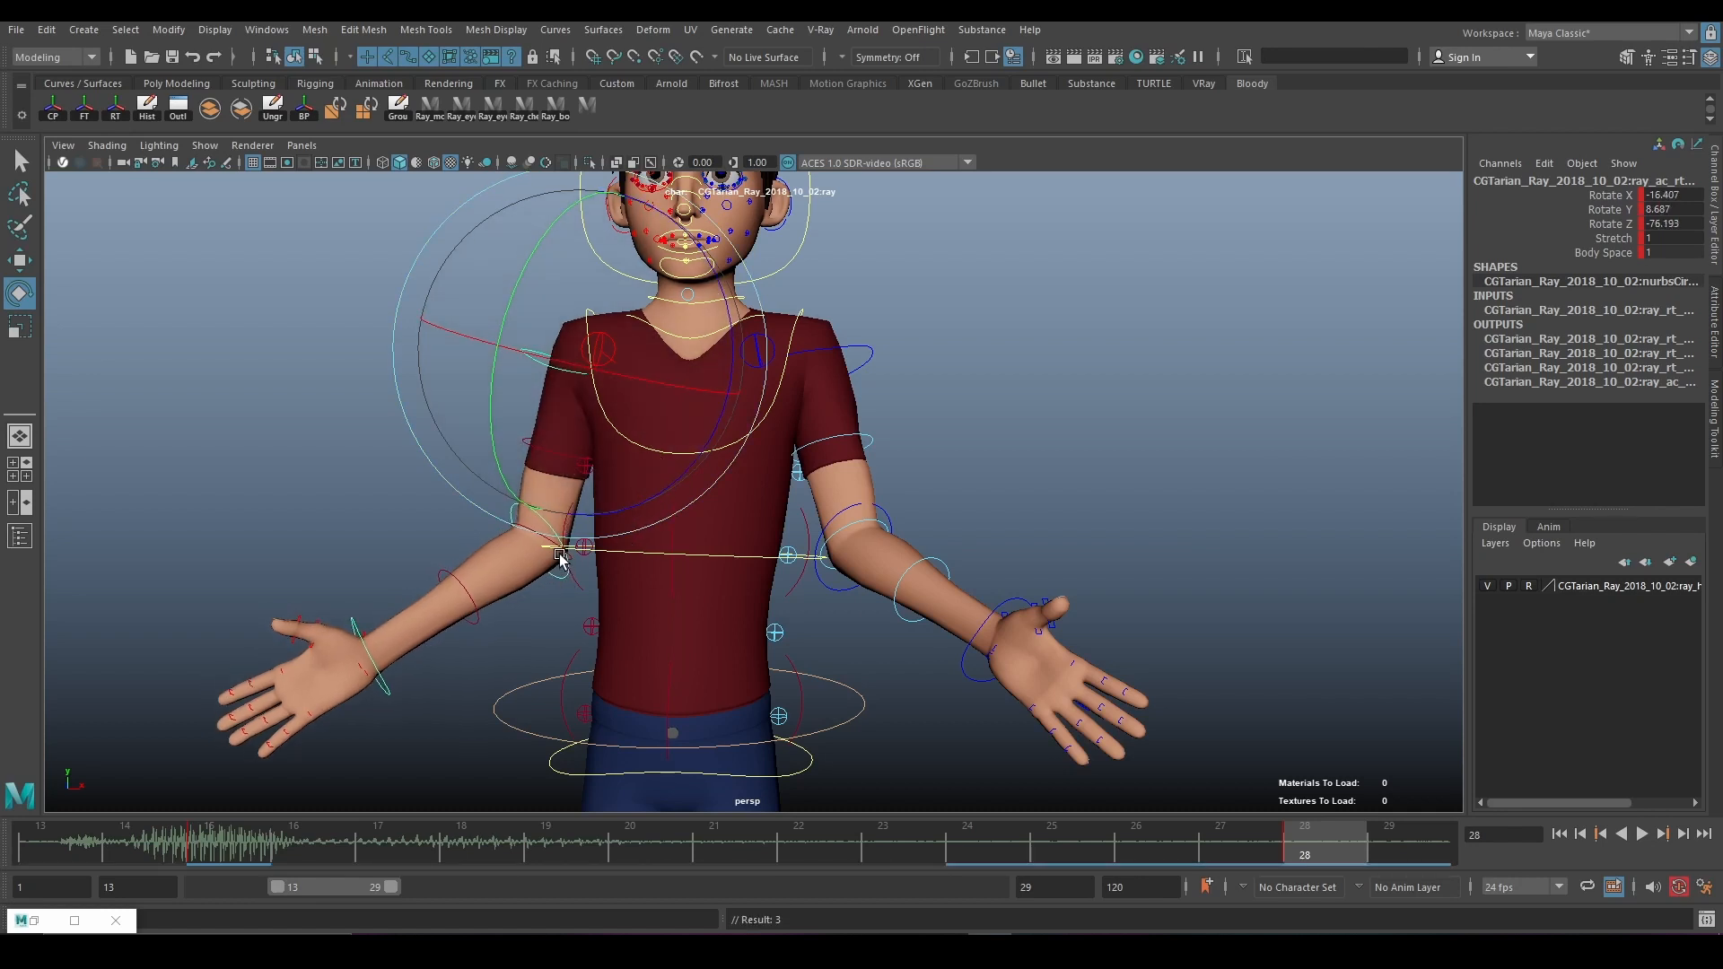
left_click_drag(581, 361, 584, 368)
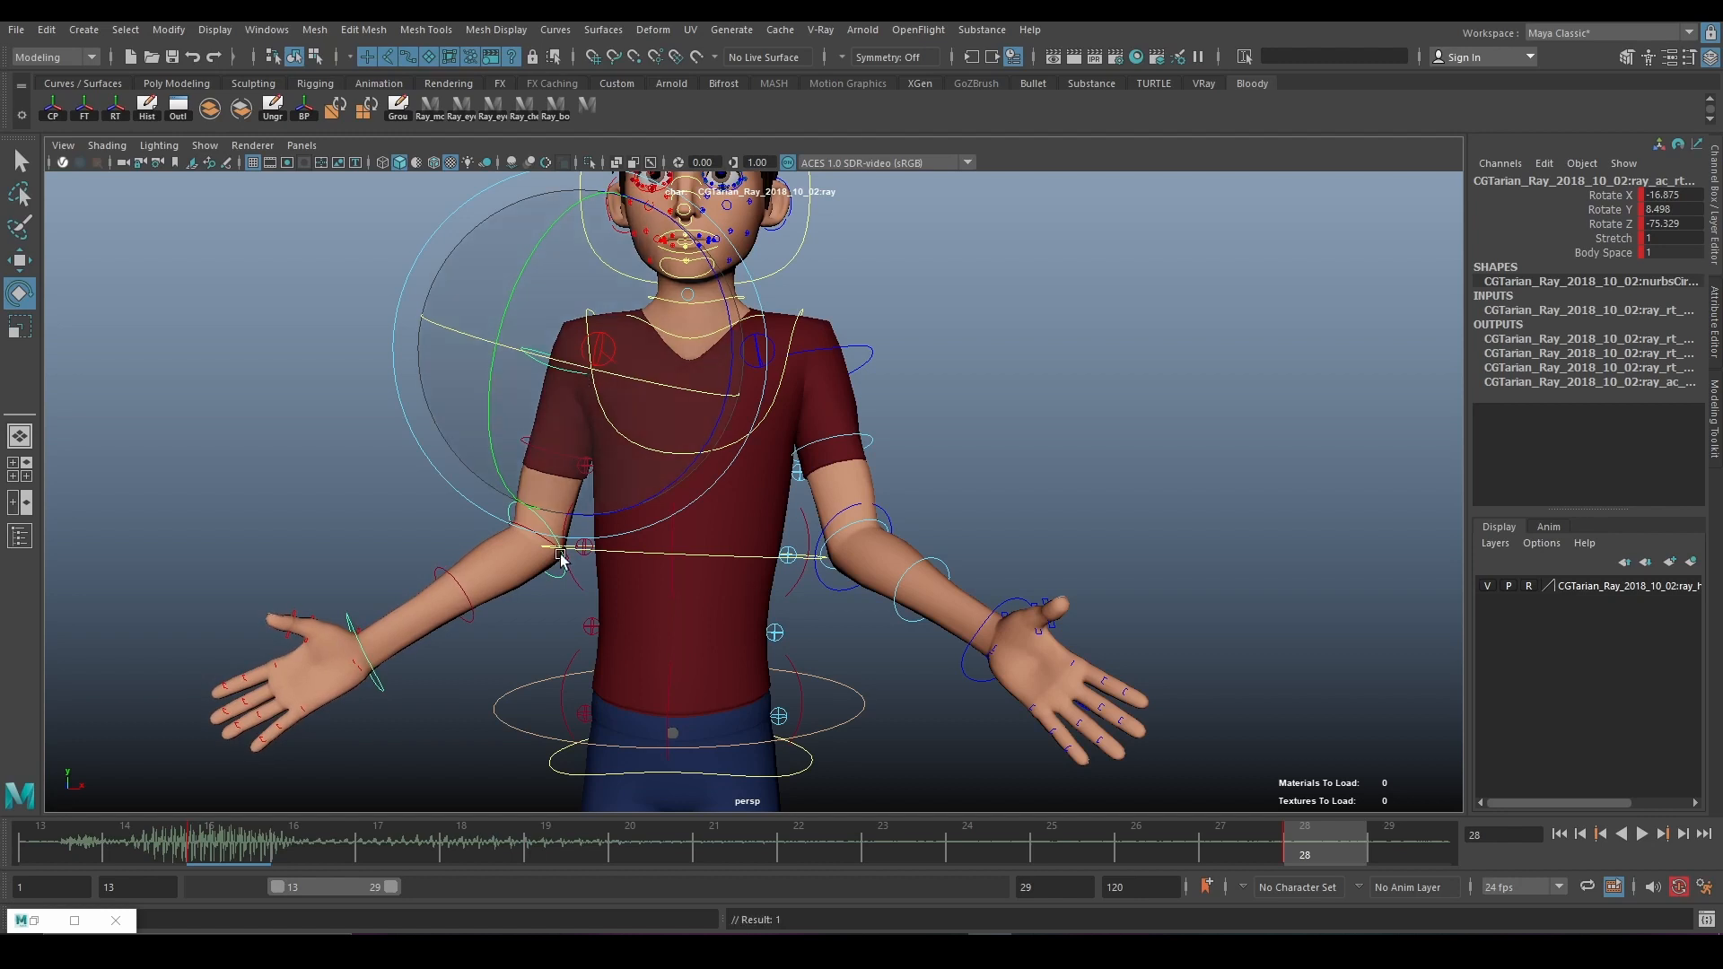
Rotate the right forearm control slightly outward and upward at frame 28, and clear the selection
left_click(561, 576)
left_click_drag(399, 536, 439, 547)
left_click(316, 507)
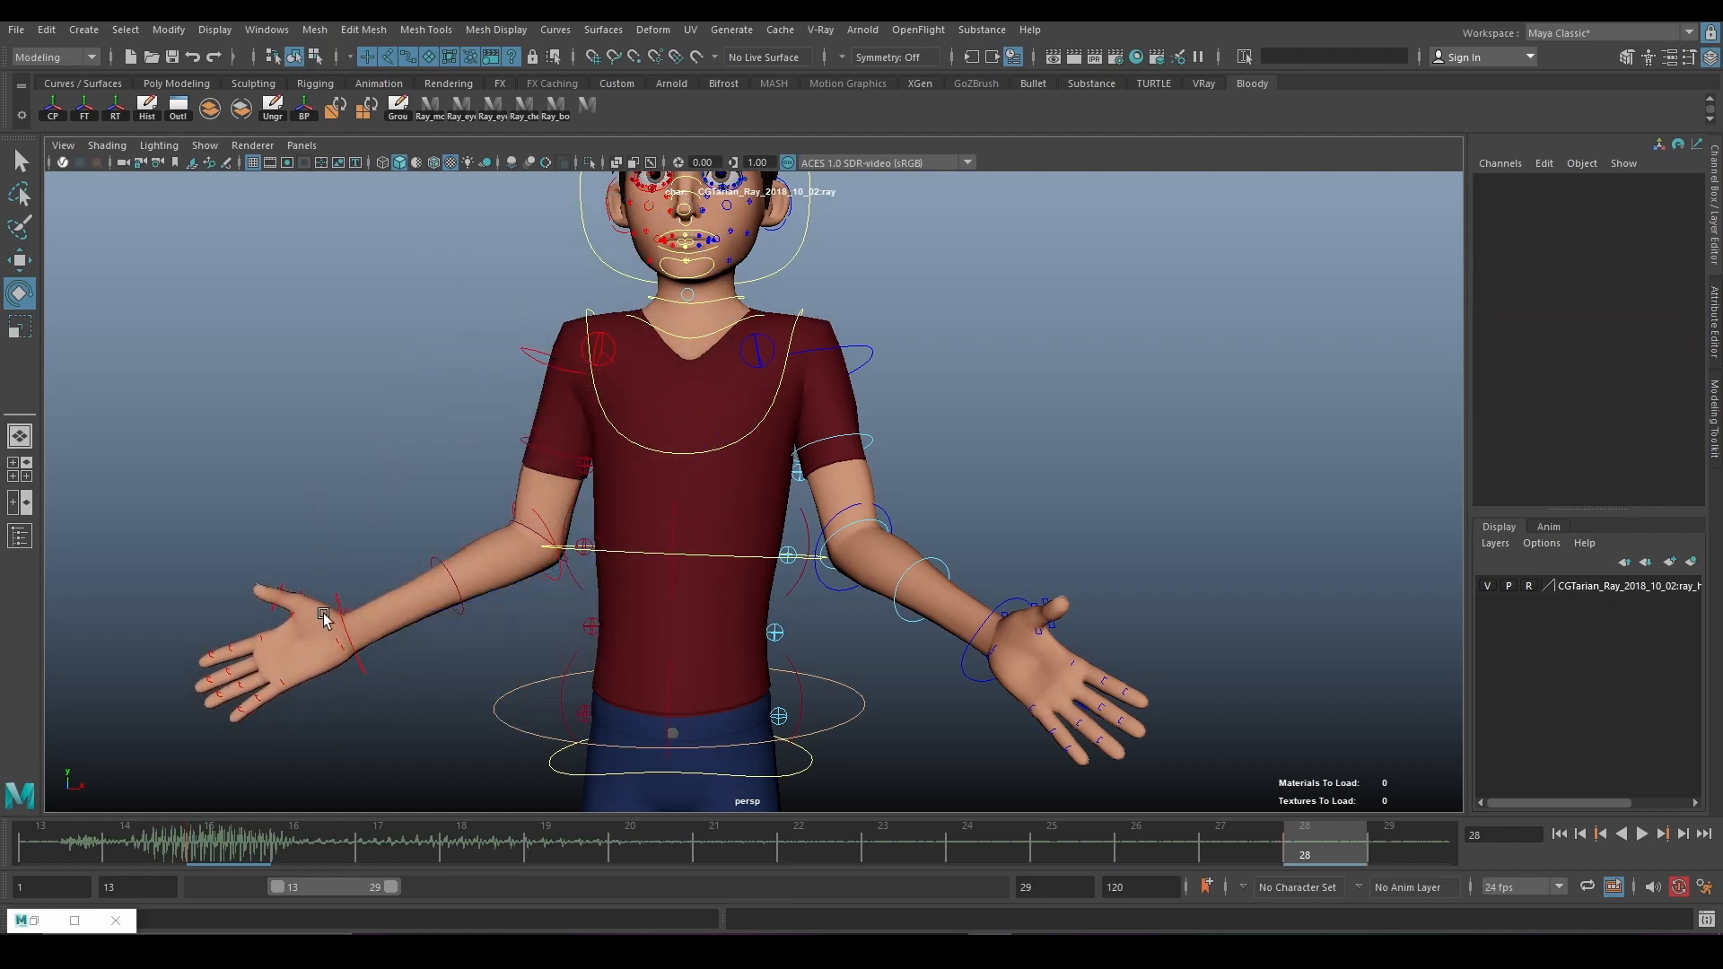
Rotate the right wrist control slightly at frame 28, and play back the open-arms hold
left_click(346, 635)
key("alt+v")
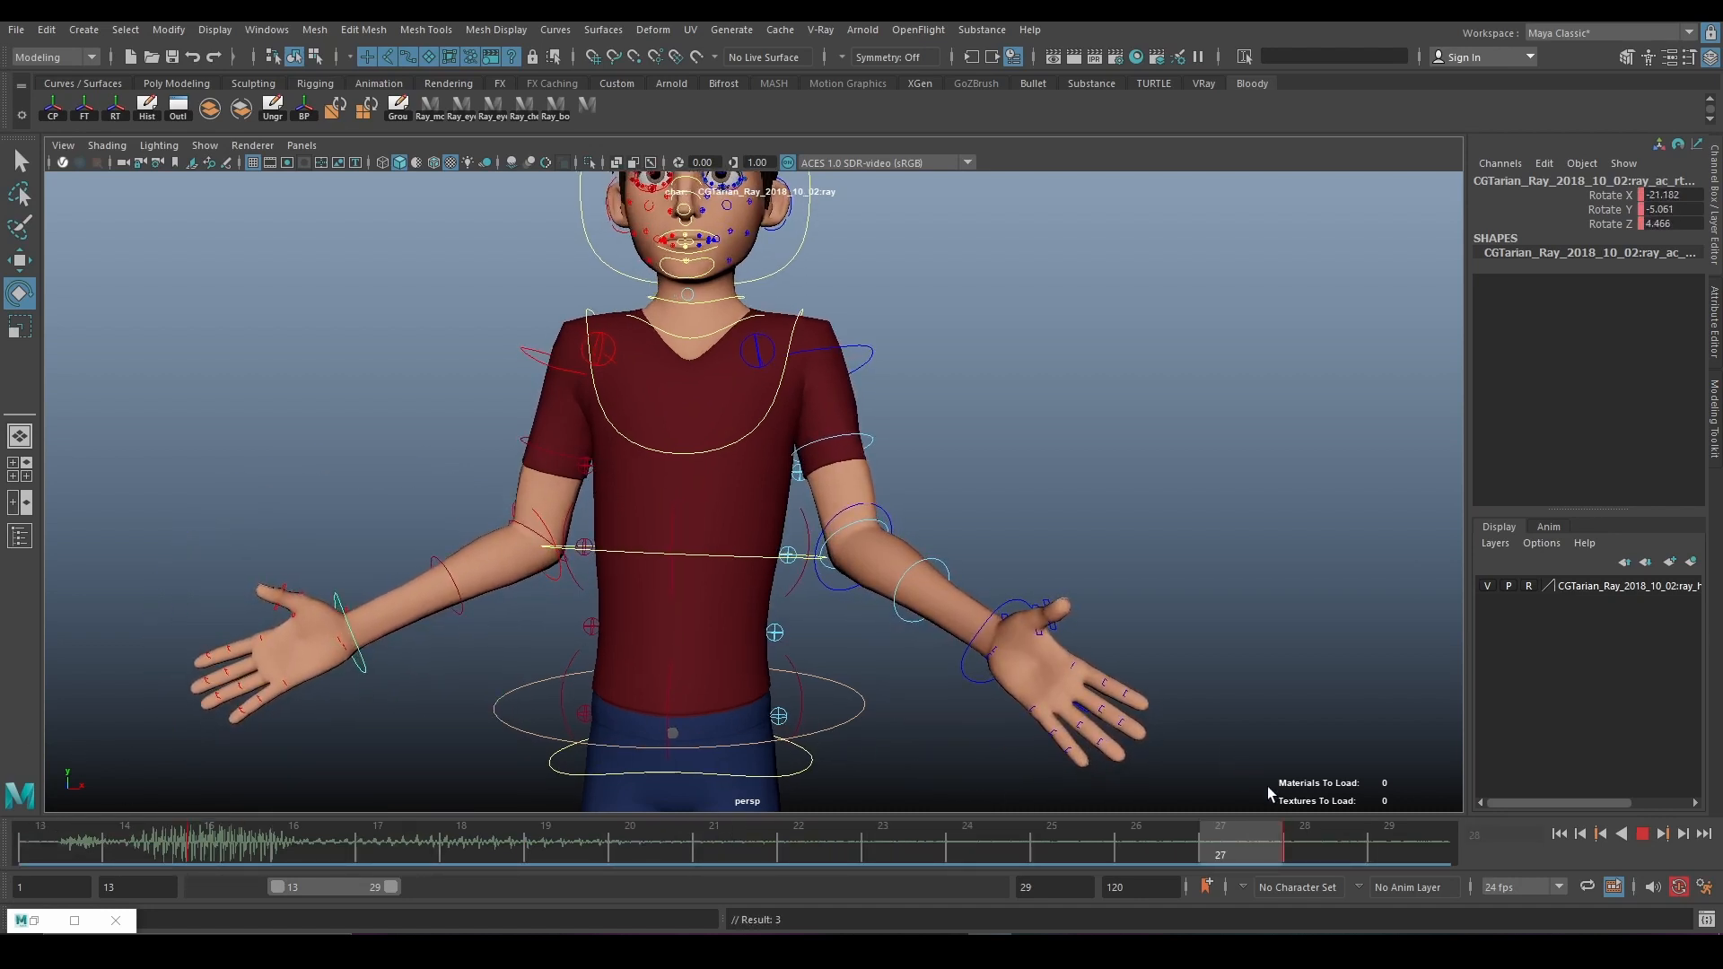
key("alt+v")
scroll(785, 408, "up", 2)
left_click(753, 323)
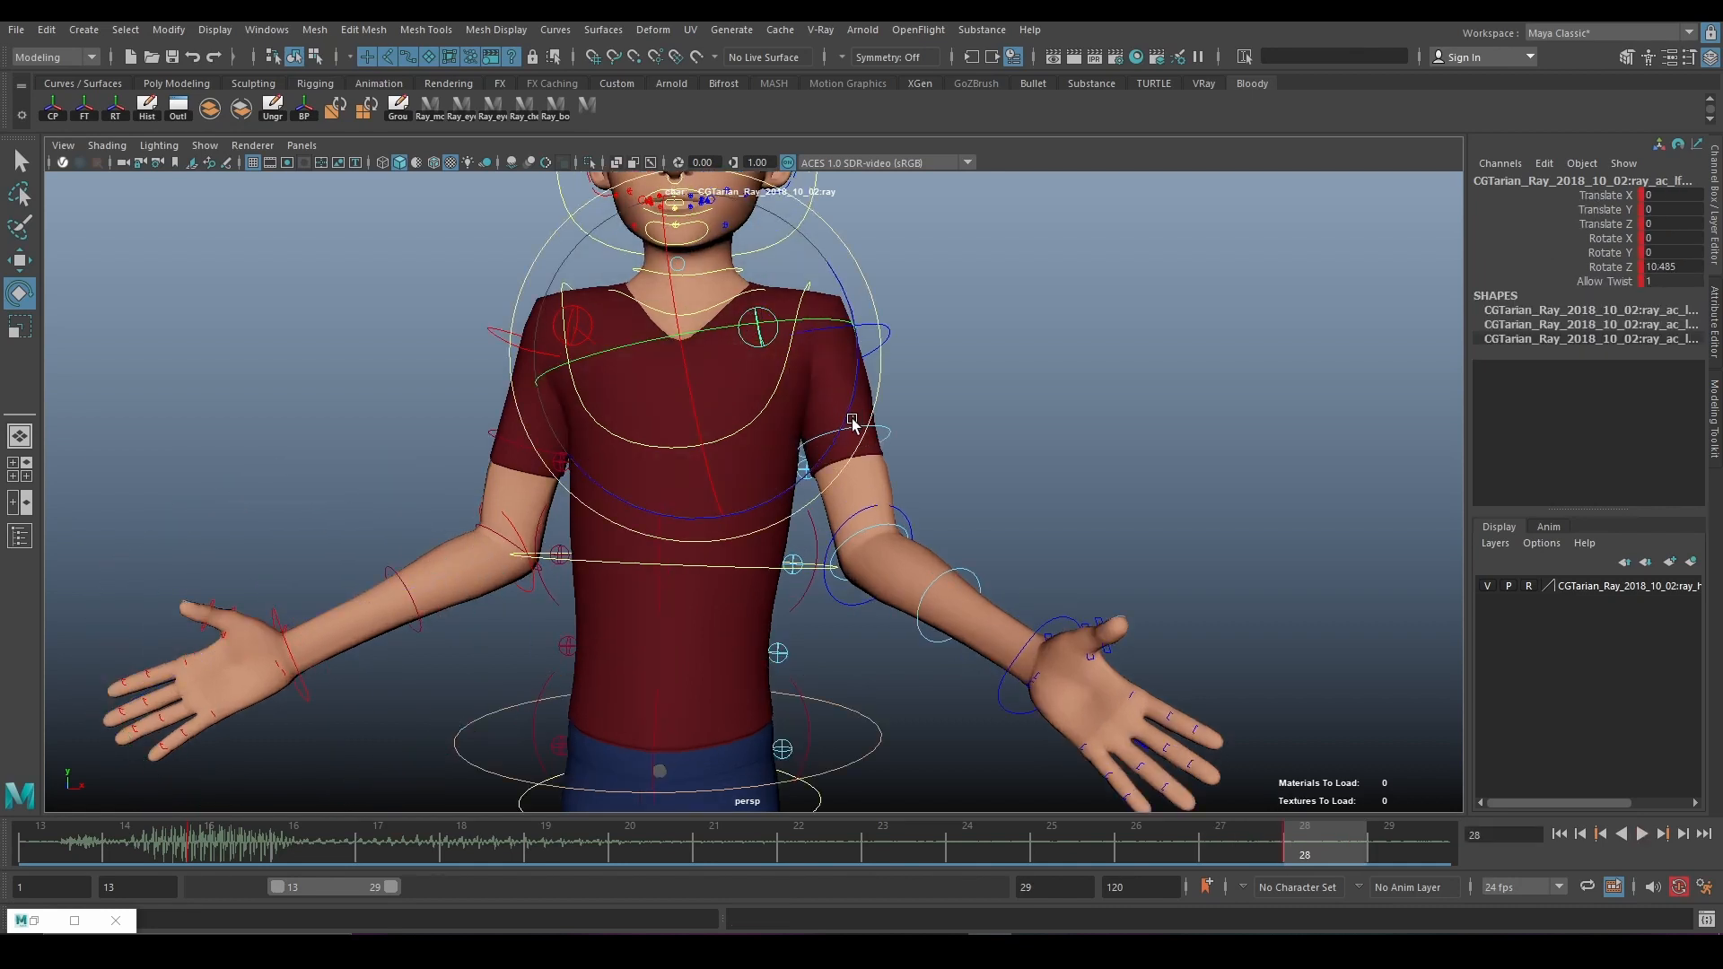
left_click(853, 425)
left_click(769, 310)
left_click(719, 281)
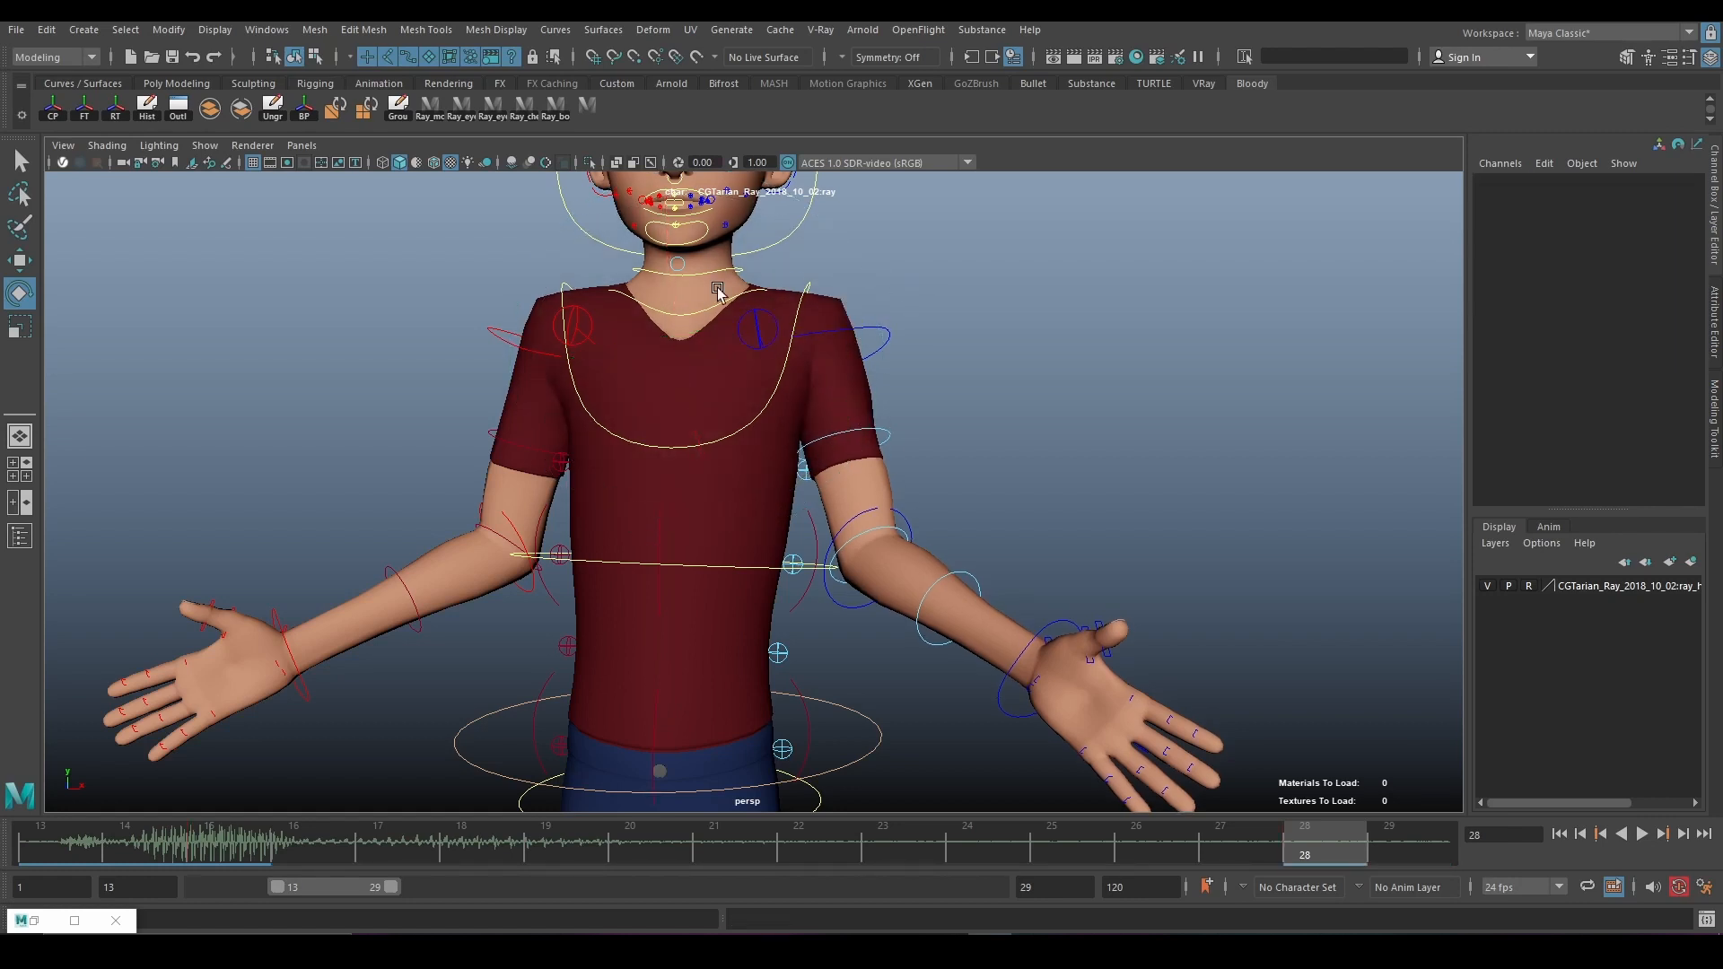
left_click(584, 319)
left_click_drag(750, 506, 749, 515)
key("ctrl+z")
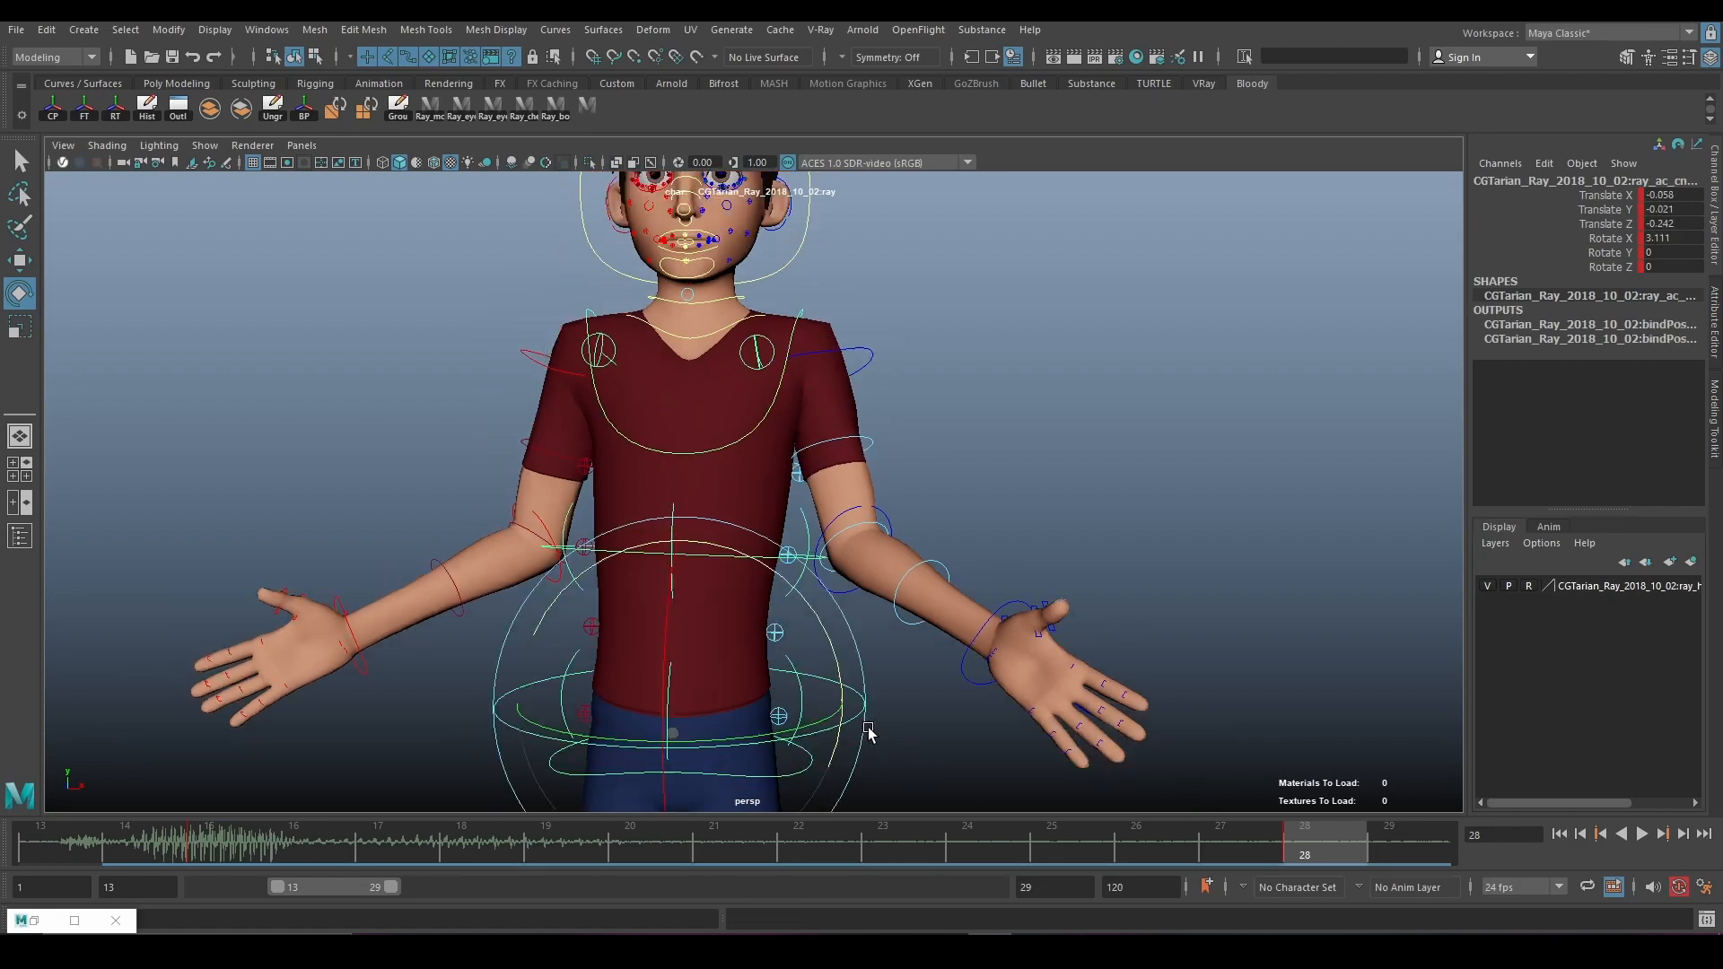
Move the main body control at the hips down to Translate Y -0.063 at frame 28
right_click_drag(869, 729, 833, 718, "alt")
middle_click_drag(834, 718, 858, 627, "alt")
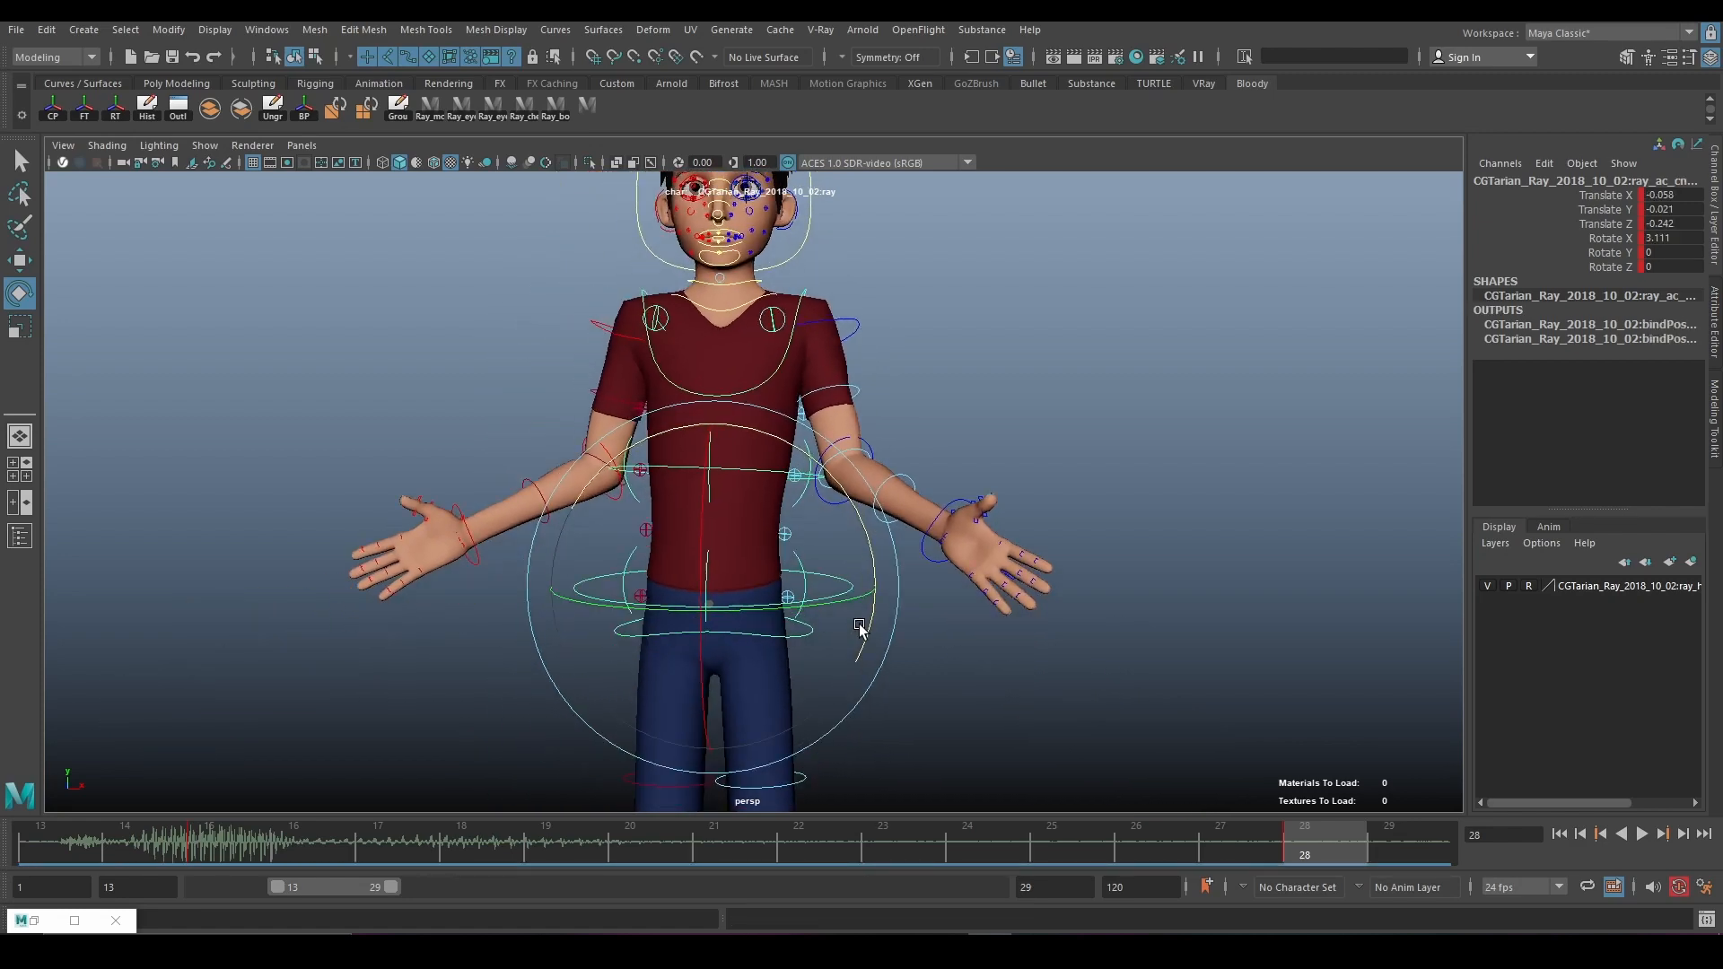
key("w")
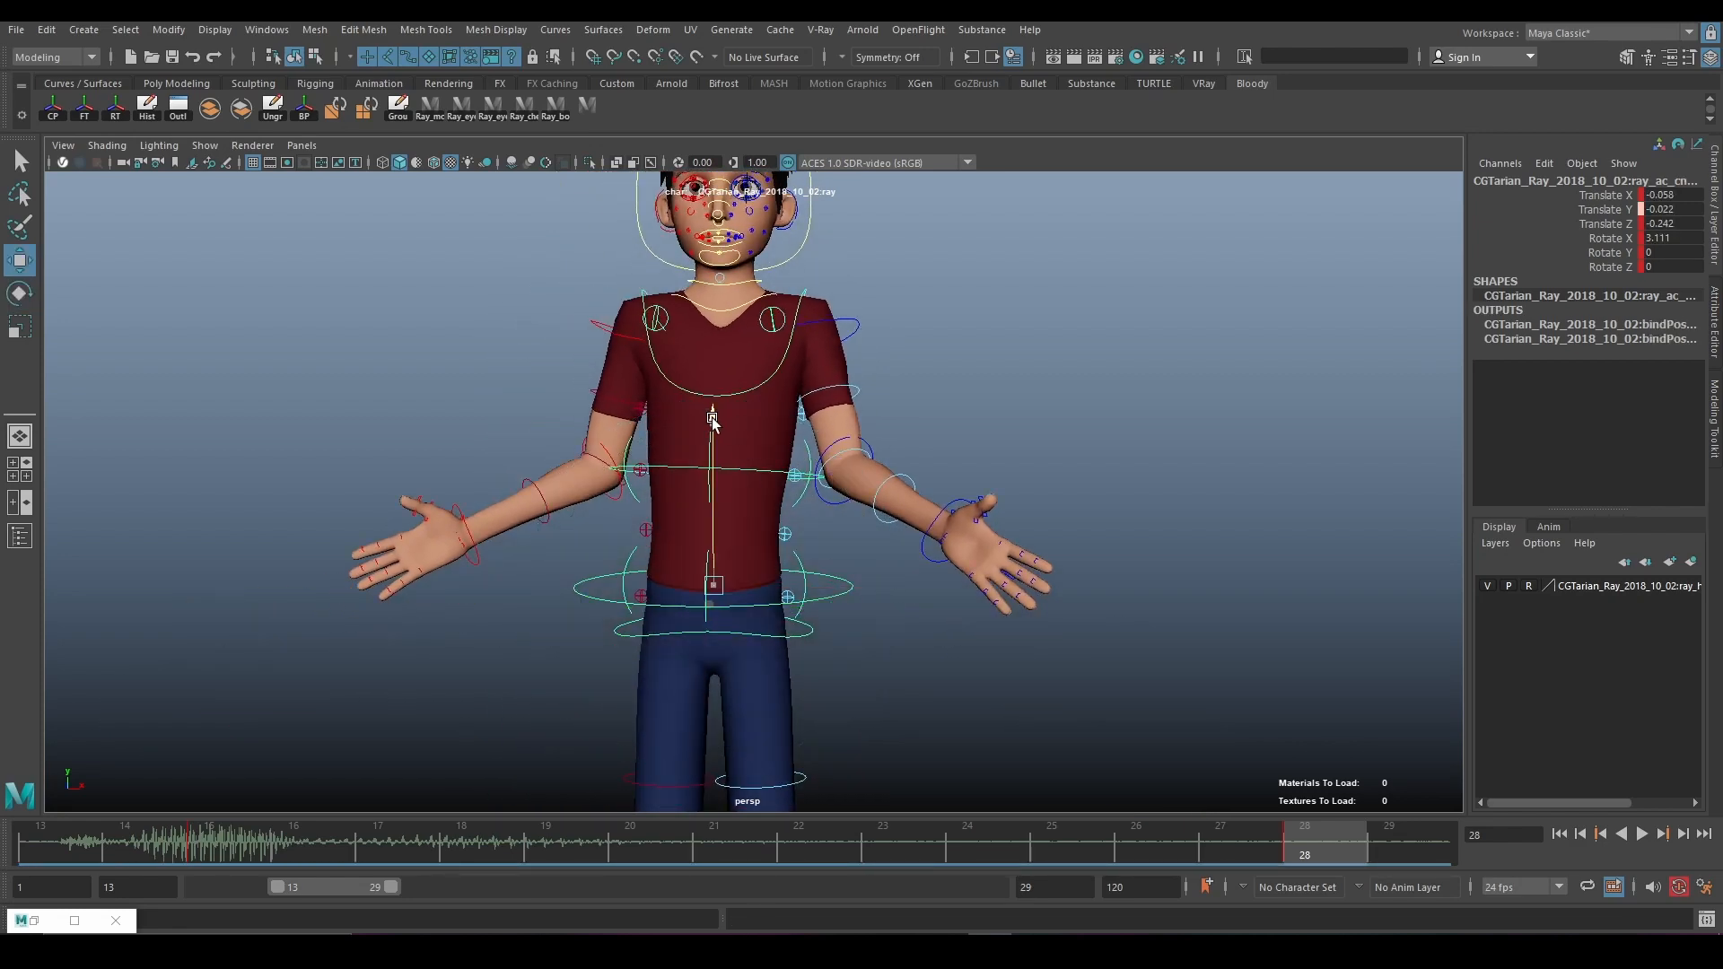
left_click_drag(711, 418, 712, 422)
scroll(722, 444, "down", 3)
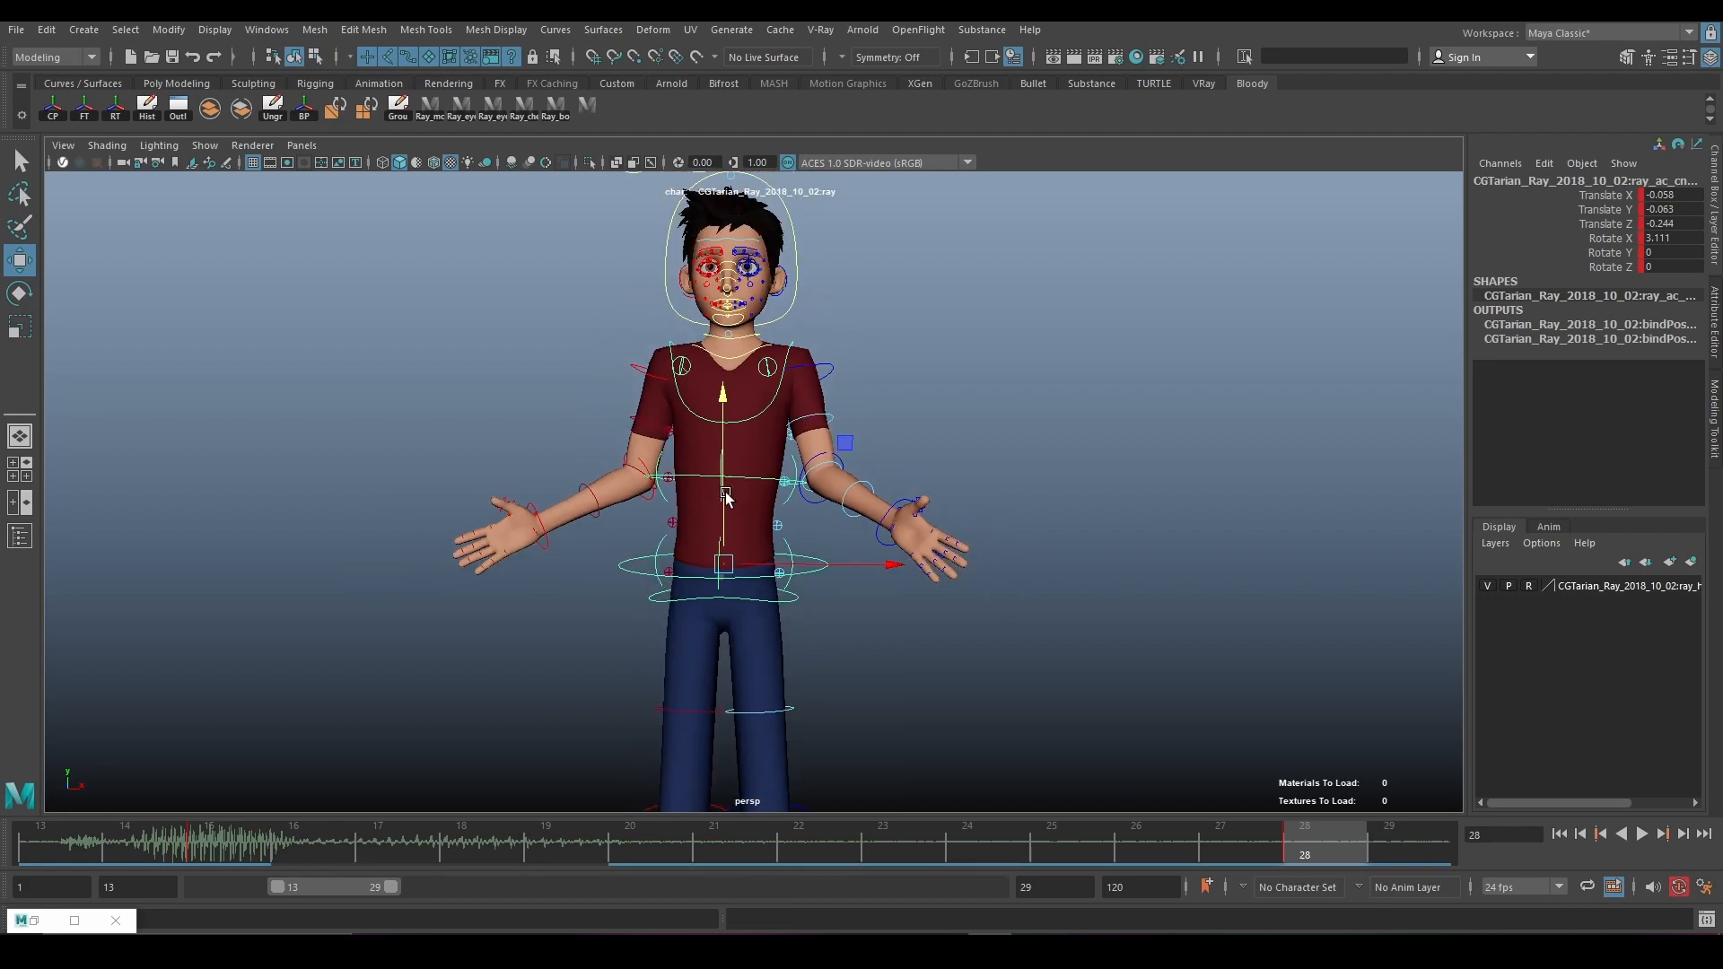
scroll(726, 496, "up", 2)
Rotate the main body control to Y -0.058, Z 1.064 at frame 28, and play back the hold with the full body in view
left_click(831, 595)
left_click(825, 584)
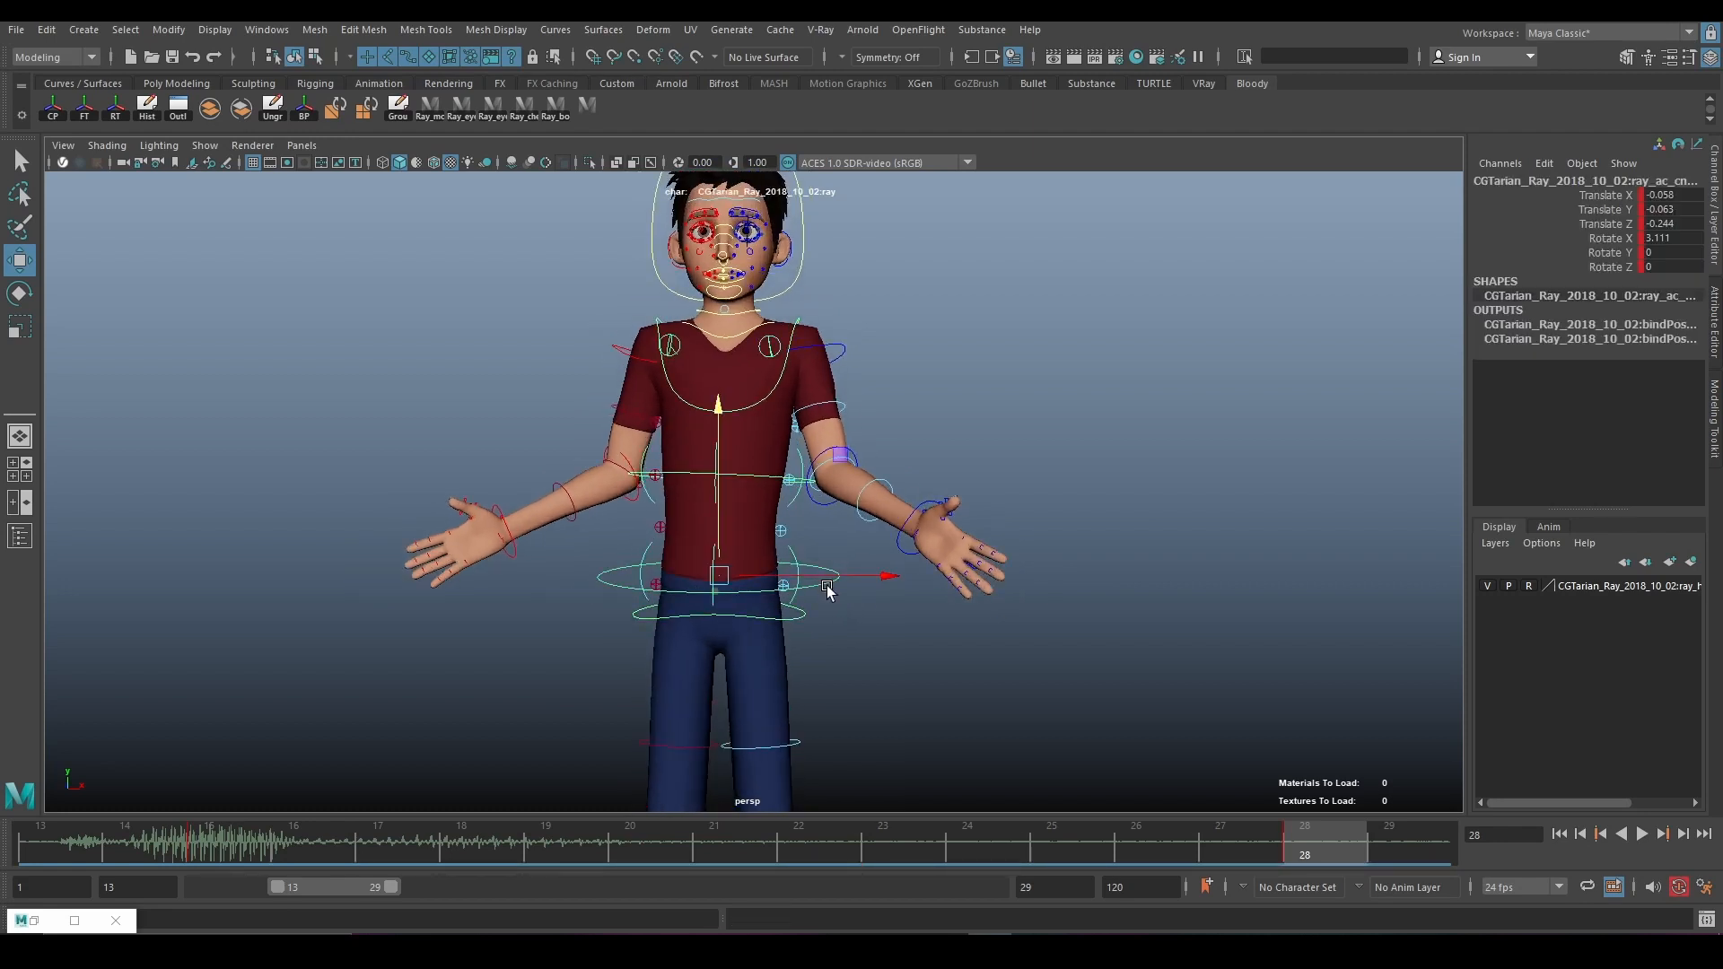
key("e")
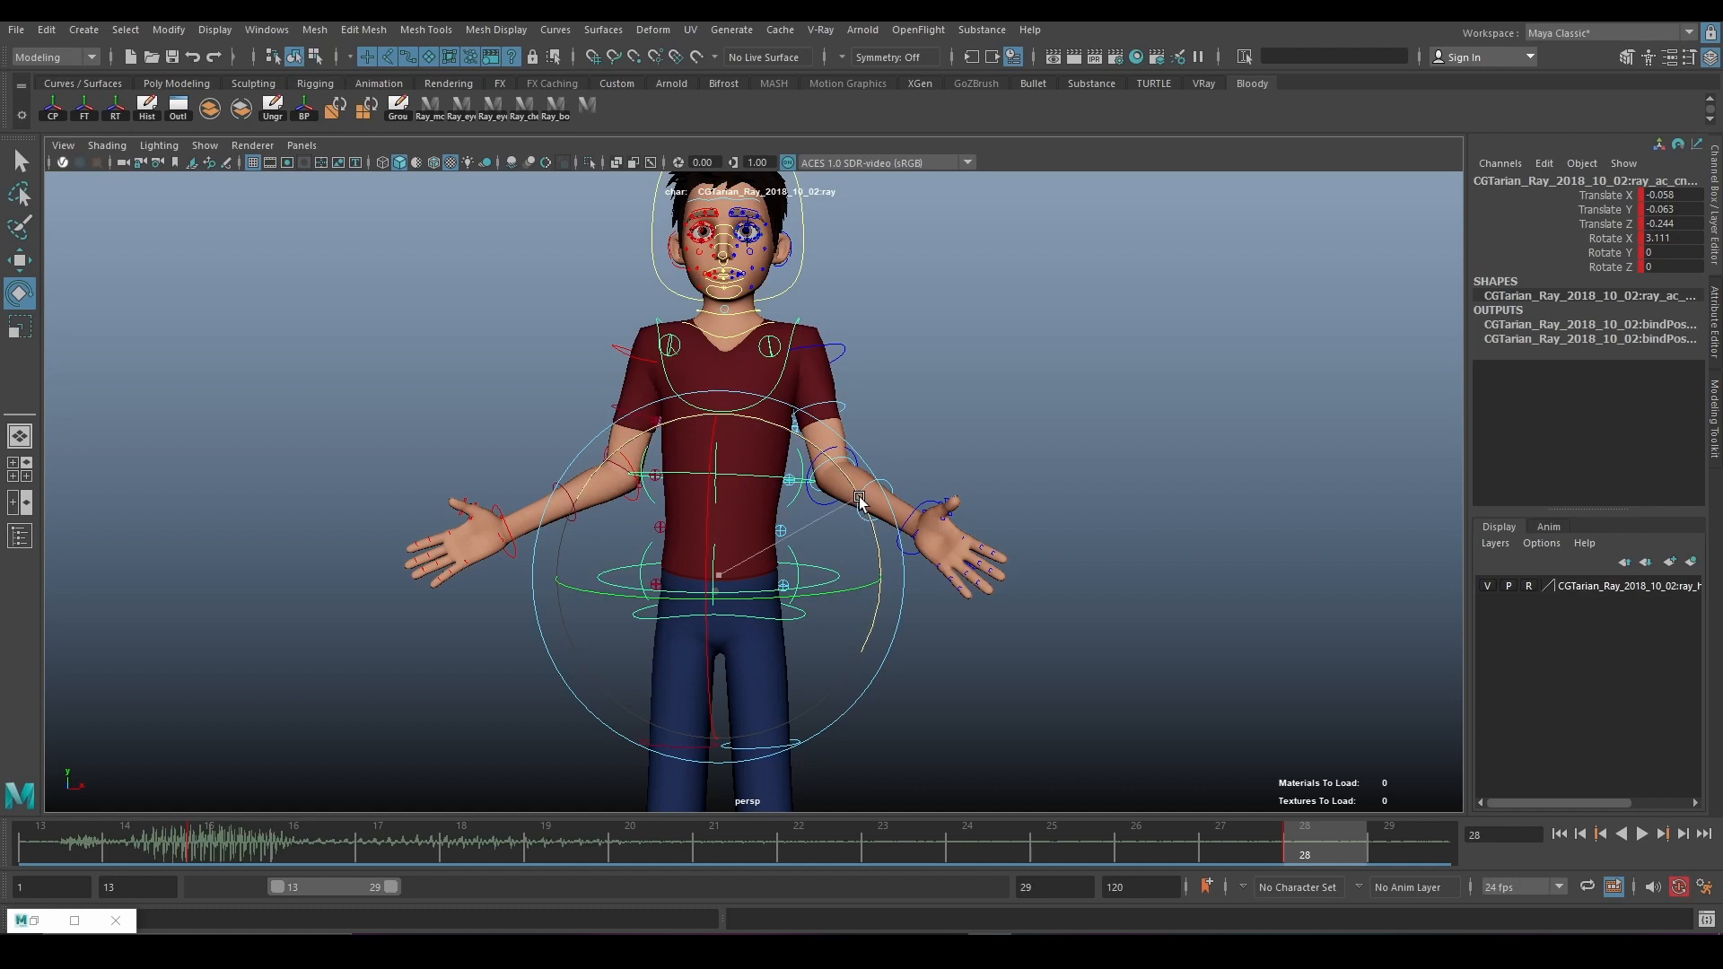
left_click_drag(858, 499, 863, 515)
scroll(865, 525, "down", 4)
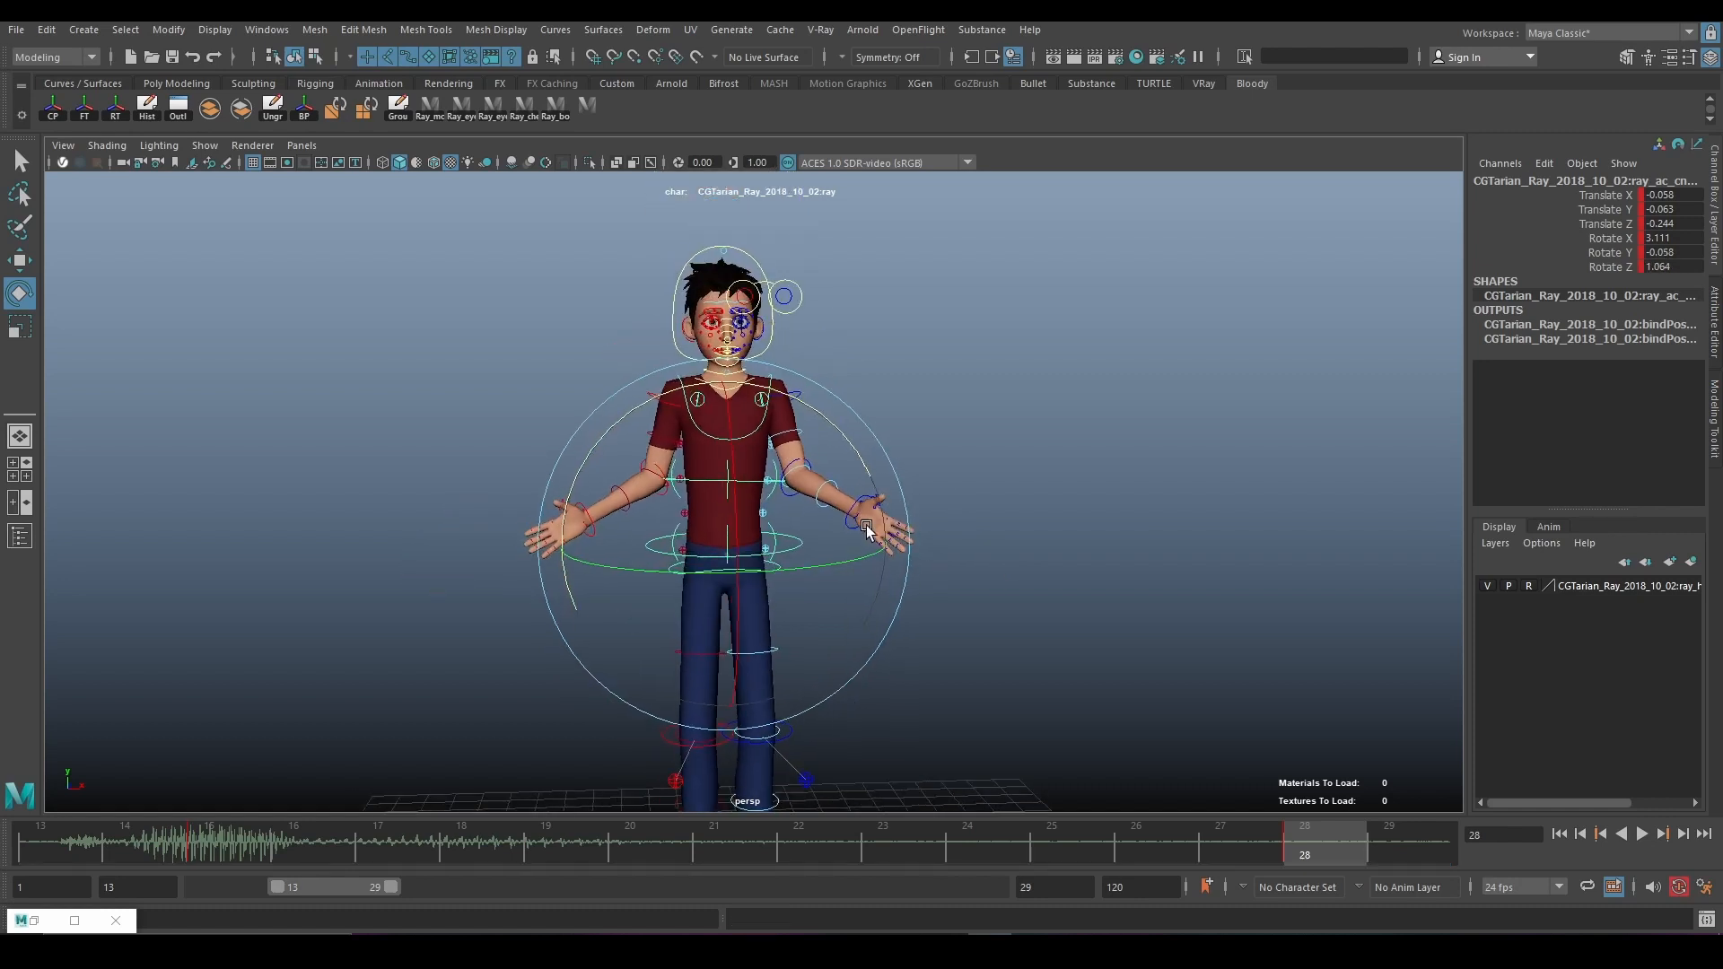
key("alt+v")
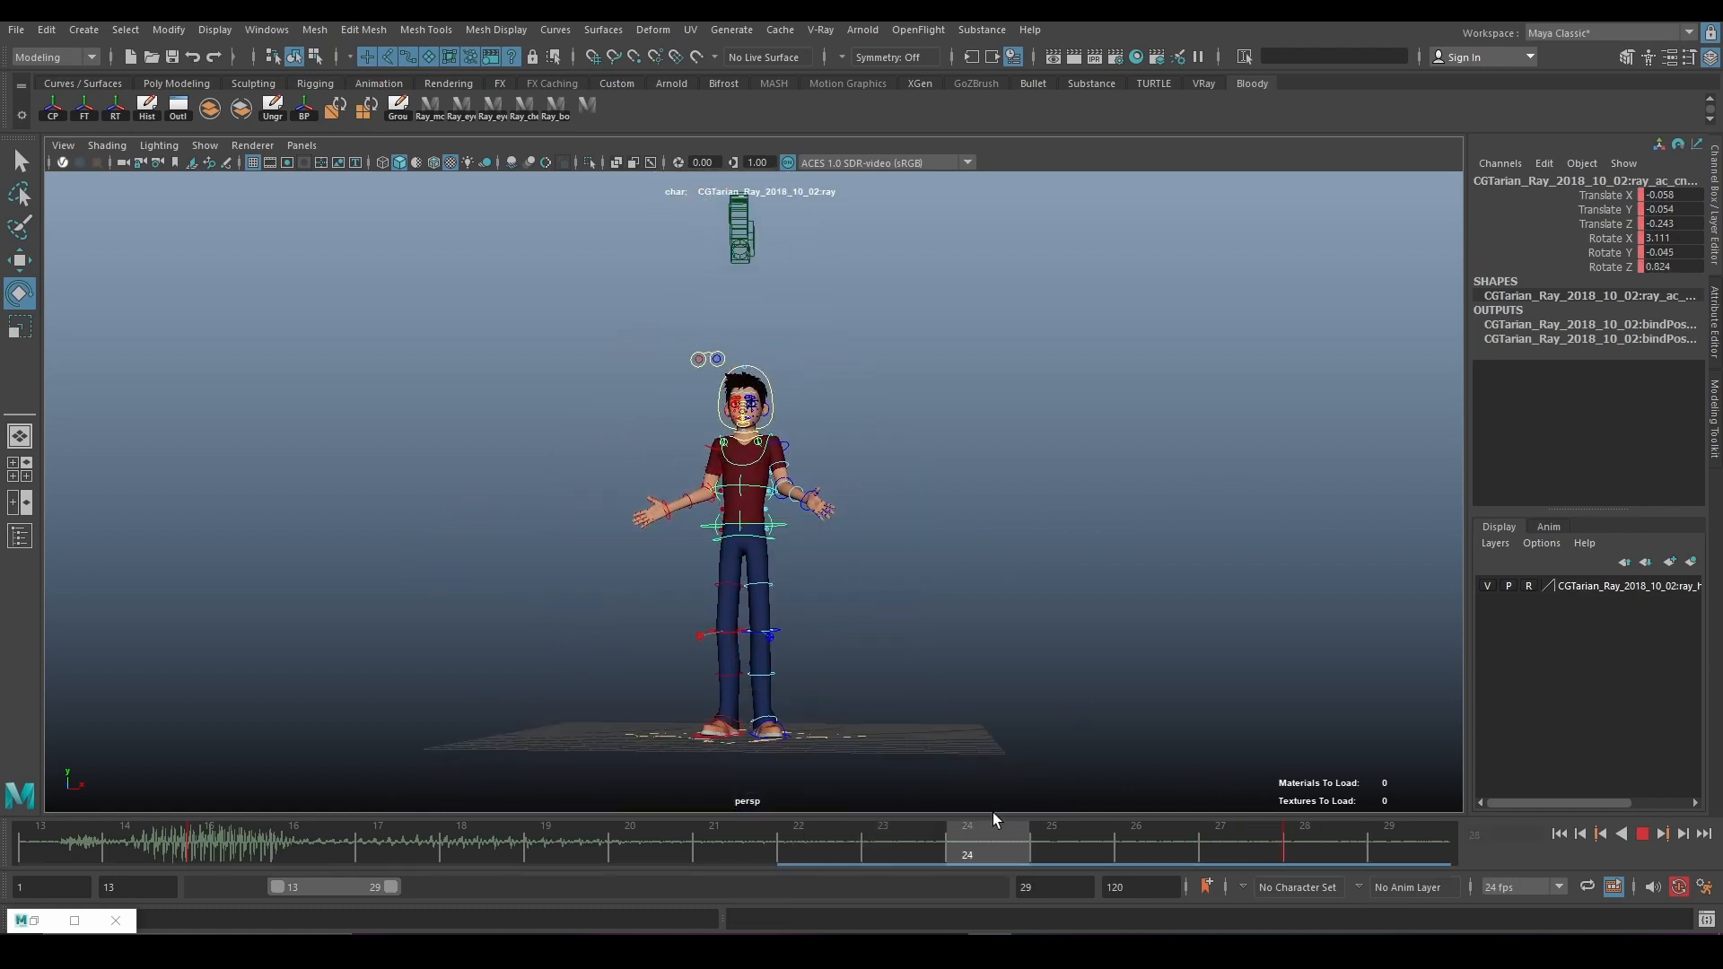
left_click(668, 847)
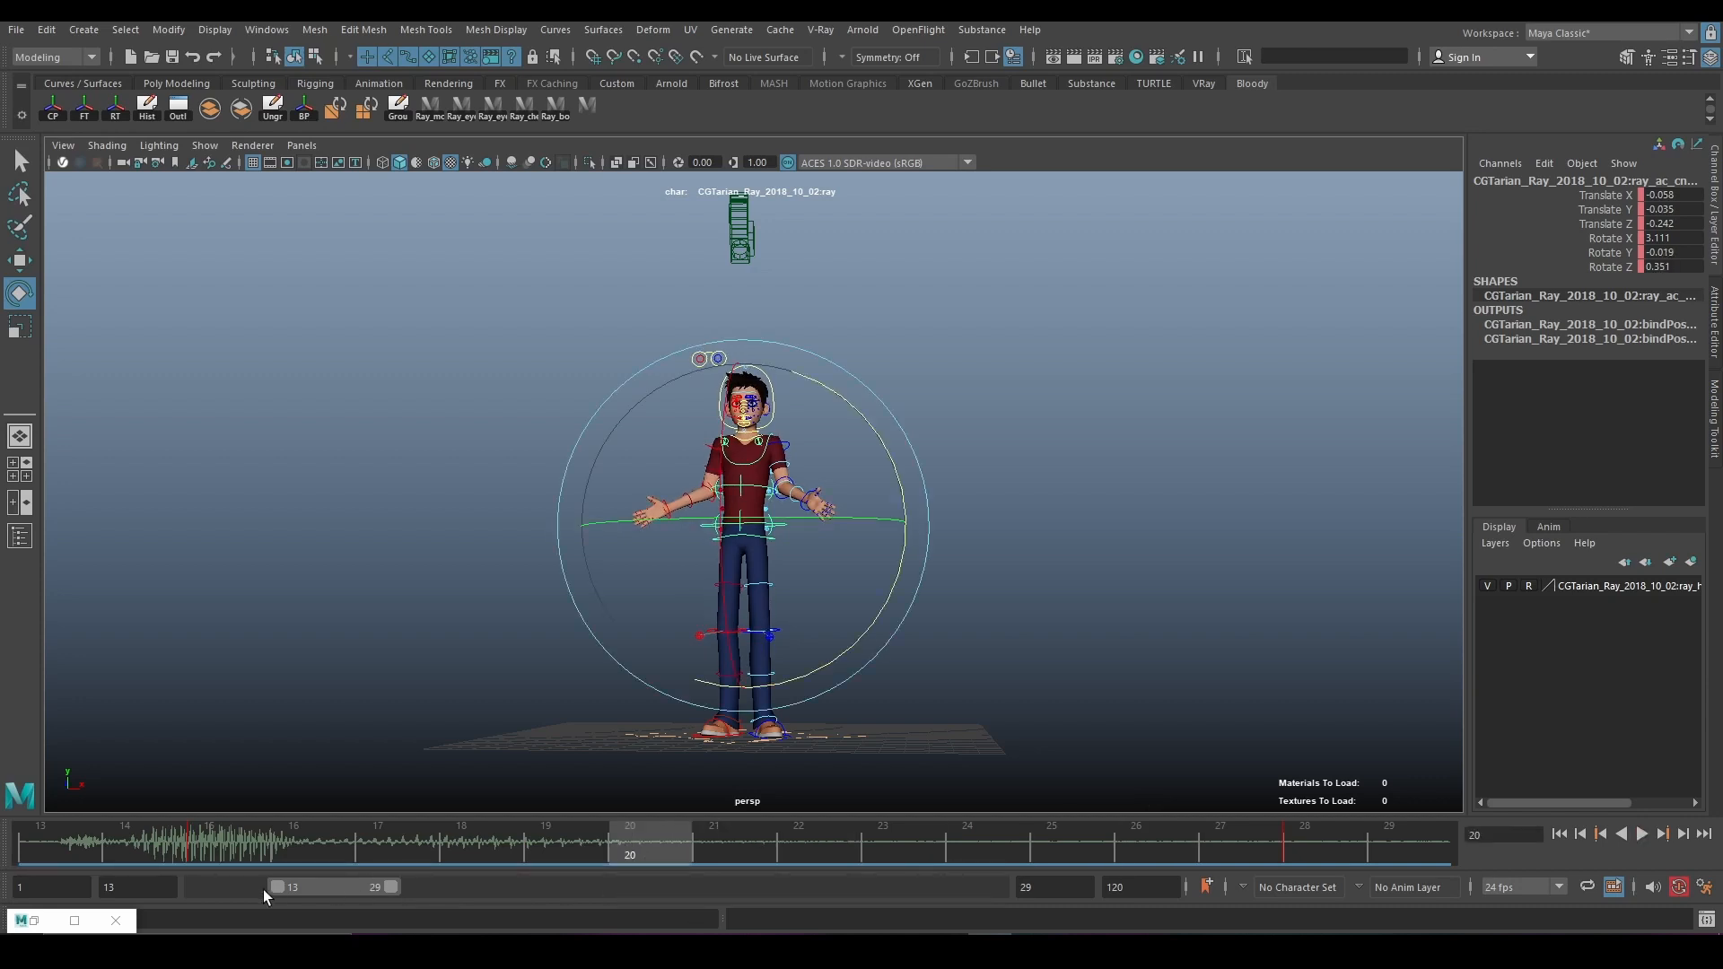
Extend the visible playback range to frames 1–29, clear the selection, and play back the whole blocking from frame 1
left_click_drag(277, 887, 198, 887)
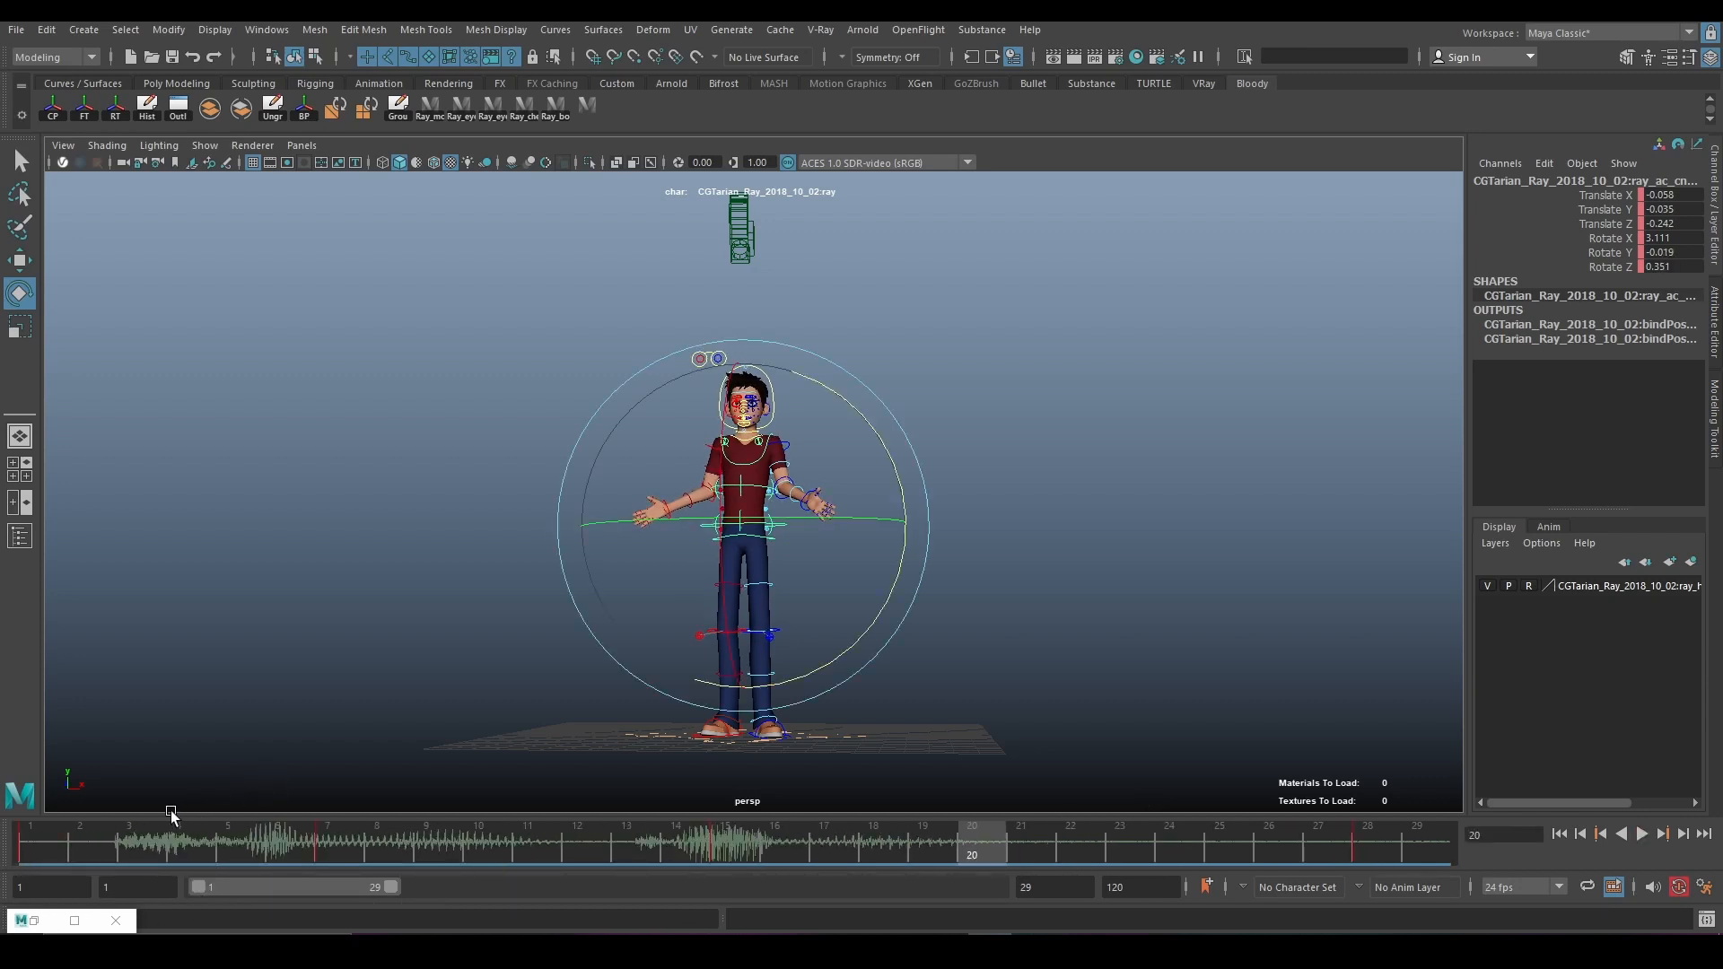
left_click(42, 842)
left_click(1084, 619)
scroll(1083, 619, "up", 2)
left_click_drag(1084, 619, 1007, 658, "alt")
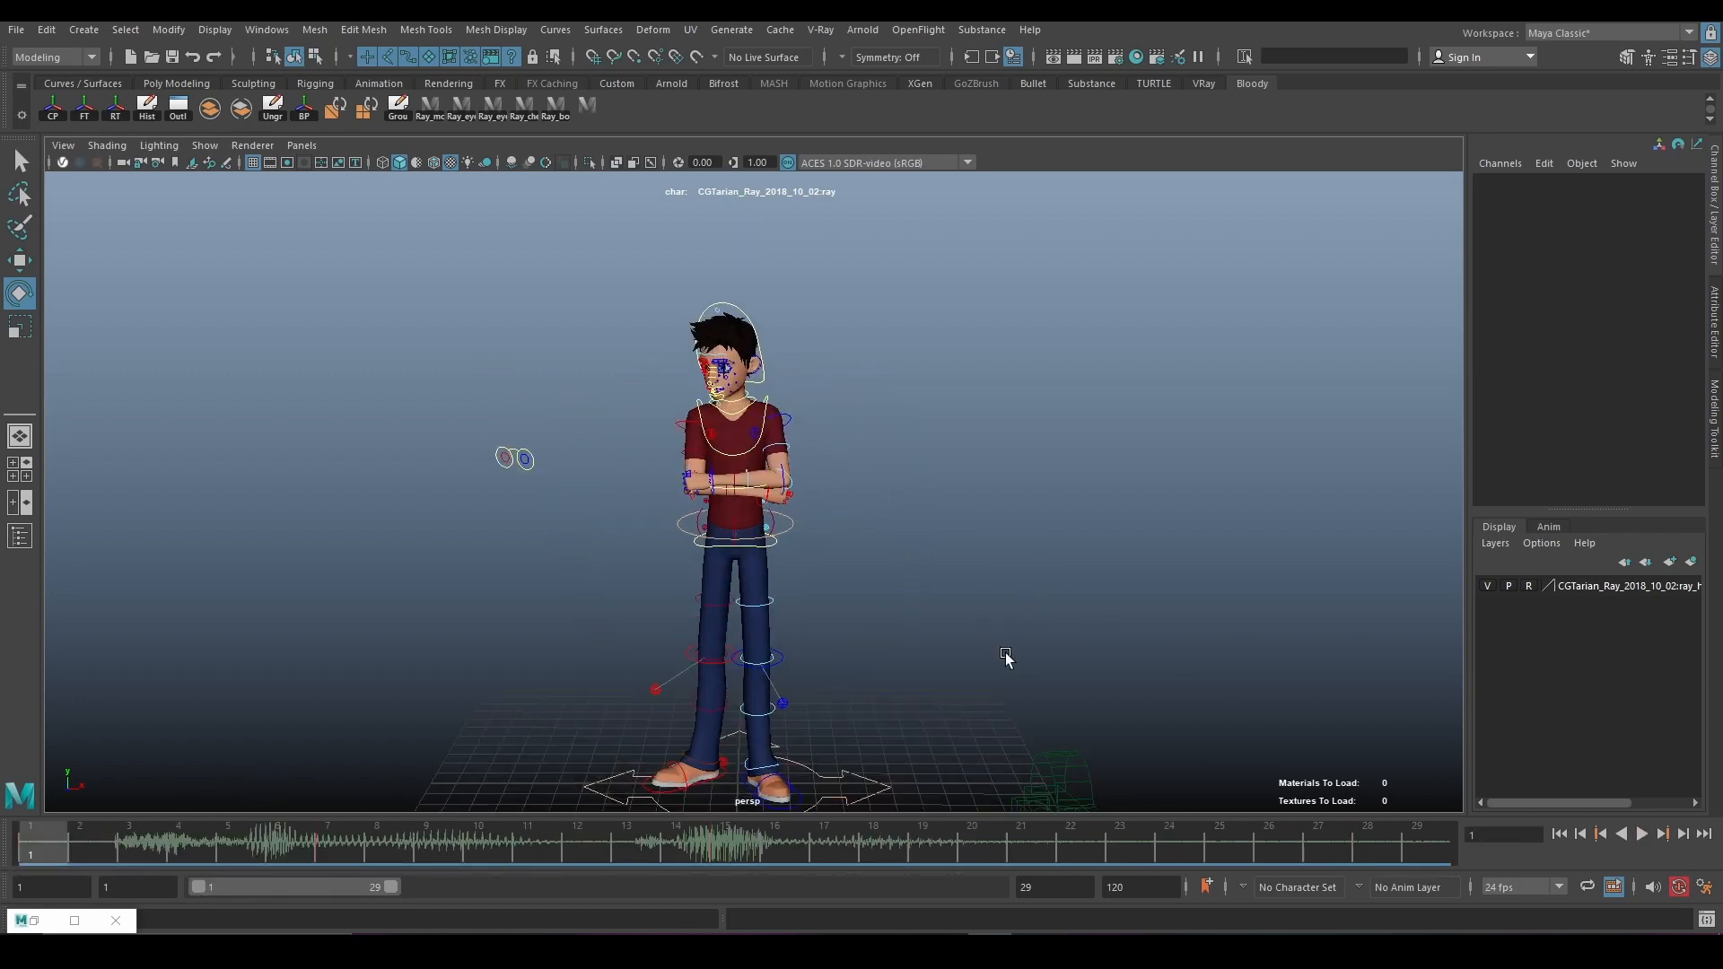
middle_click_drag(933, 669, 1011, 615, "alt")
left_click_drag(1011, 616, 951, 603, "alt")
left_click(1645, 834)
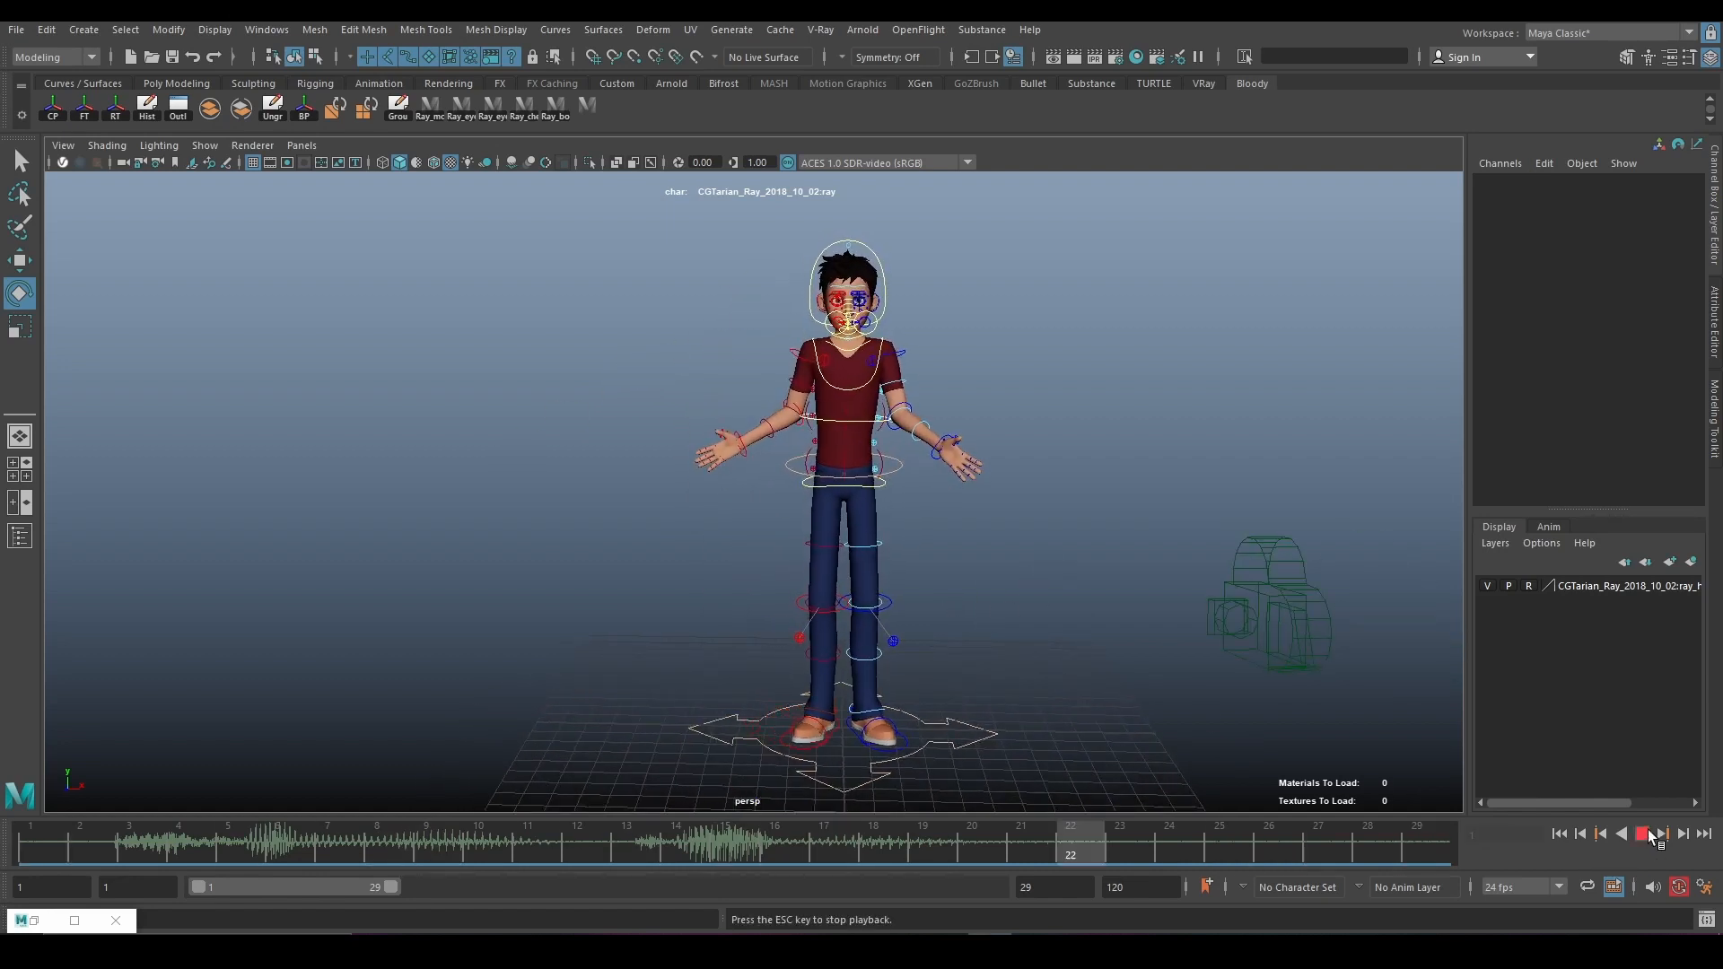
left_click(1647, 833)
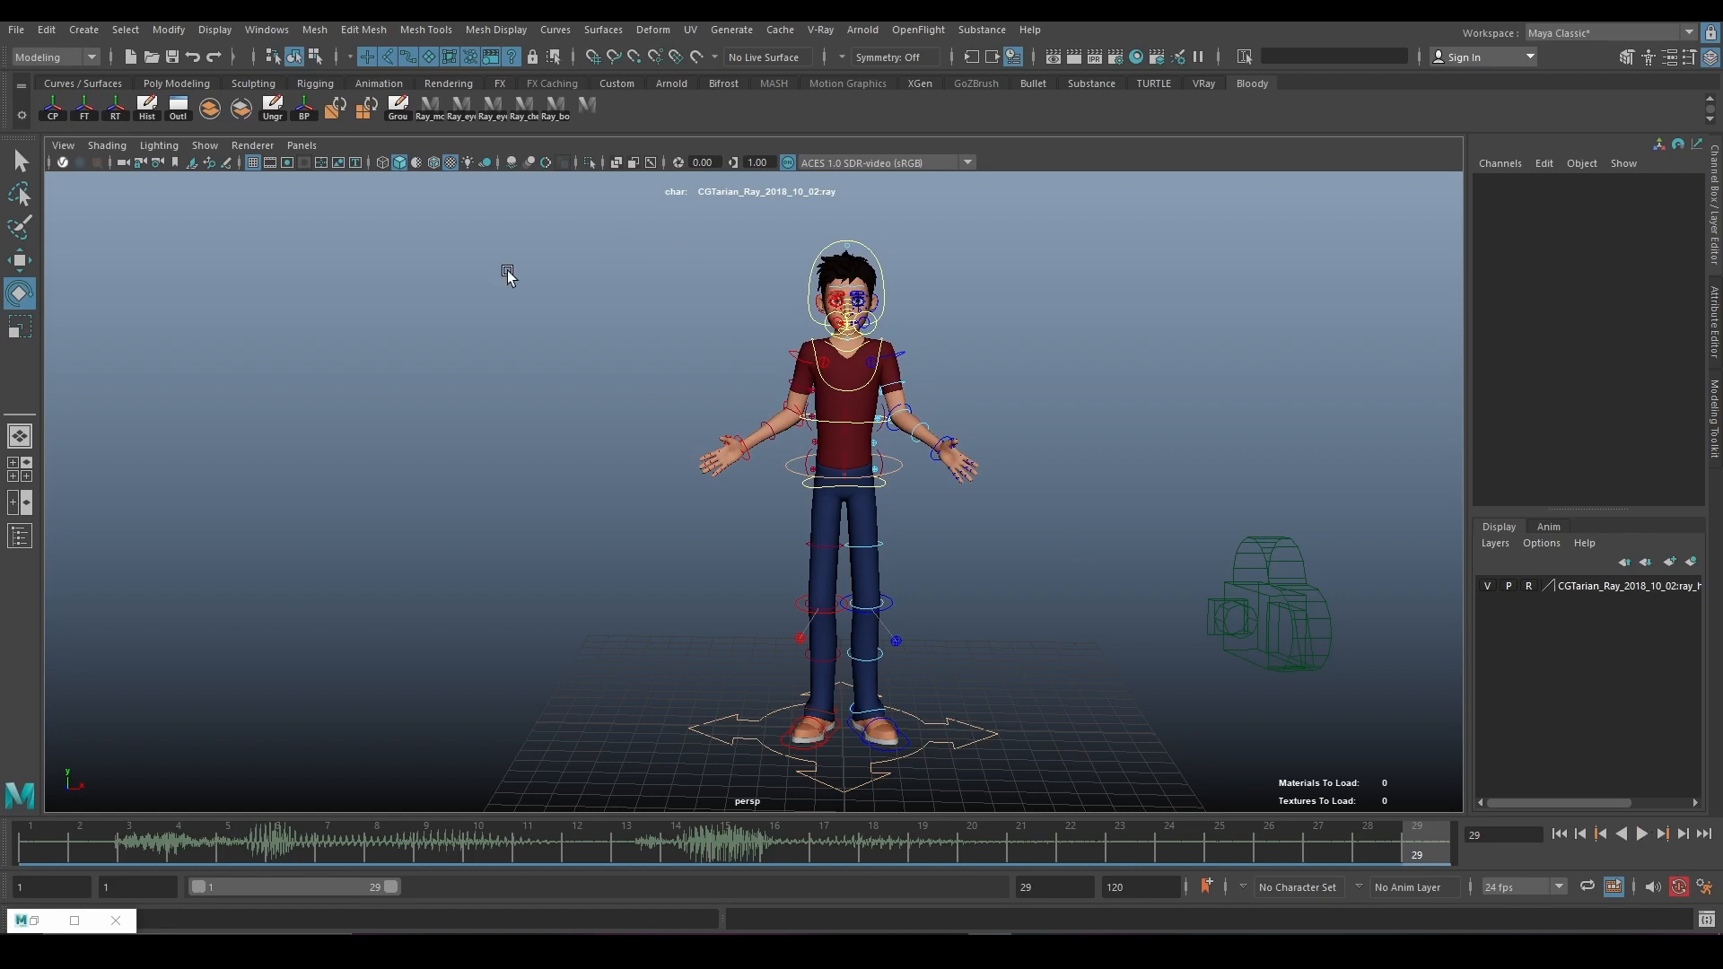
Hide the rig's NURBS curves in the viewport and frame the full character
left_click(203, 145)
left_click(196, 256)
scroll(440, 344, "up", 2)
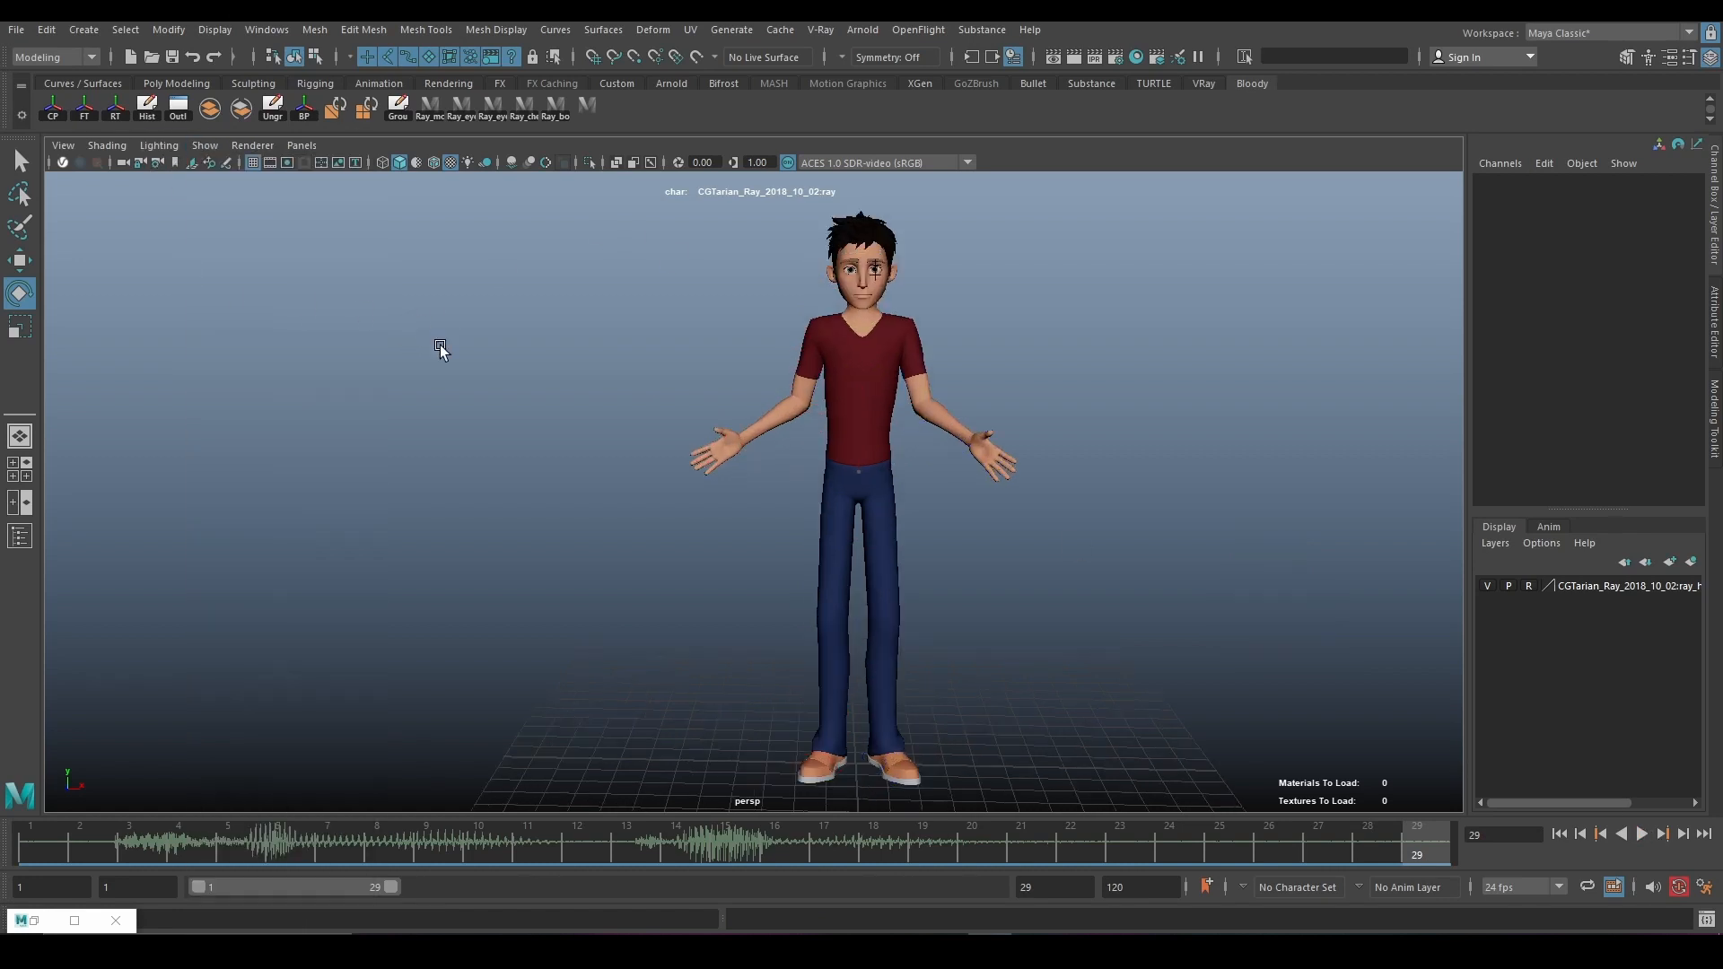
left_click_drag(584, 462, 580, 444, "alt")
middle_click_drag(579, 444, 458, 457, "alt")
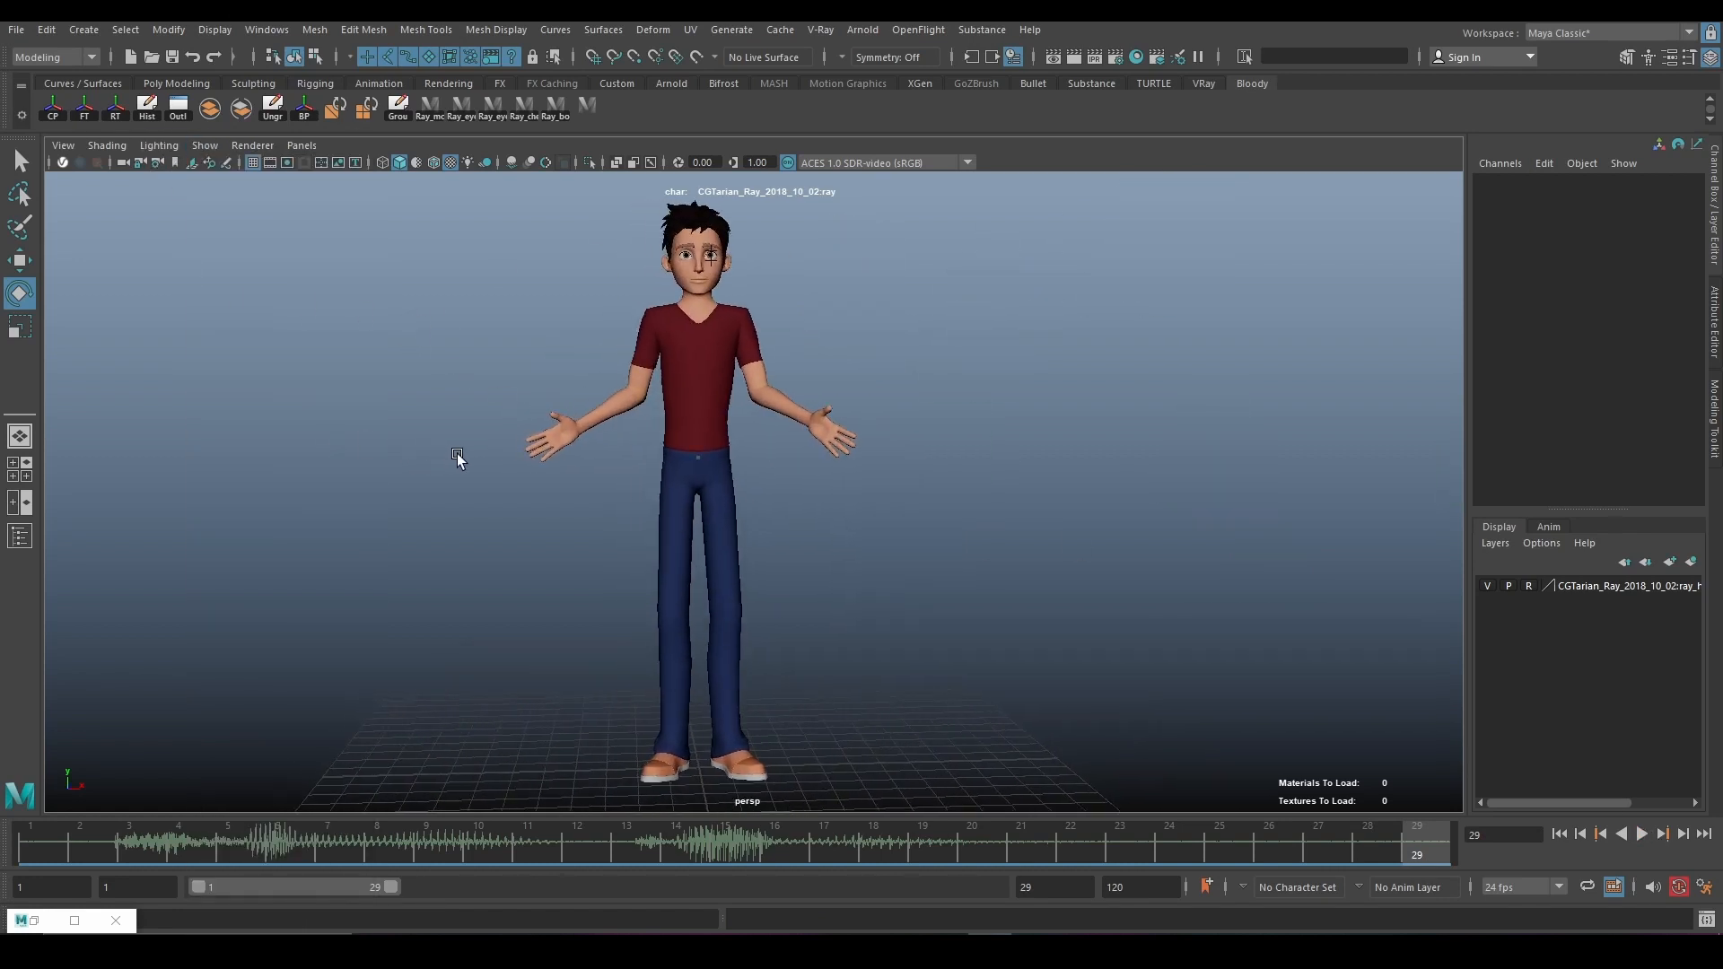
Look through camera1 and play back the animation from frame 1, stopping at frame 24
left_click(297, 144)
mouse_move(405, 159)
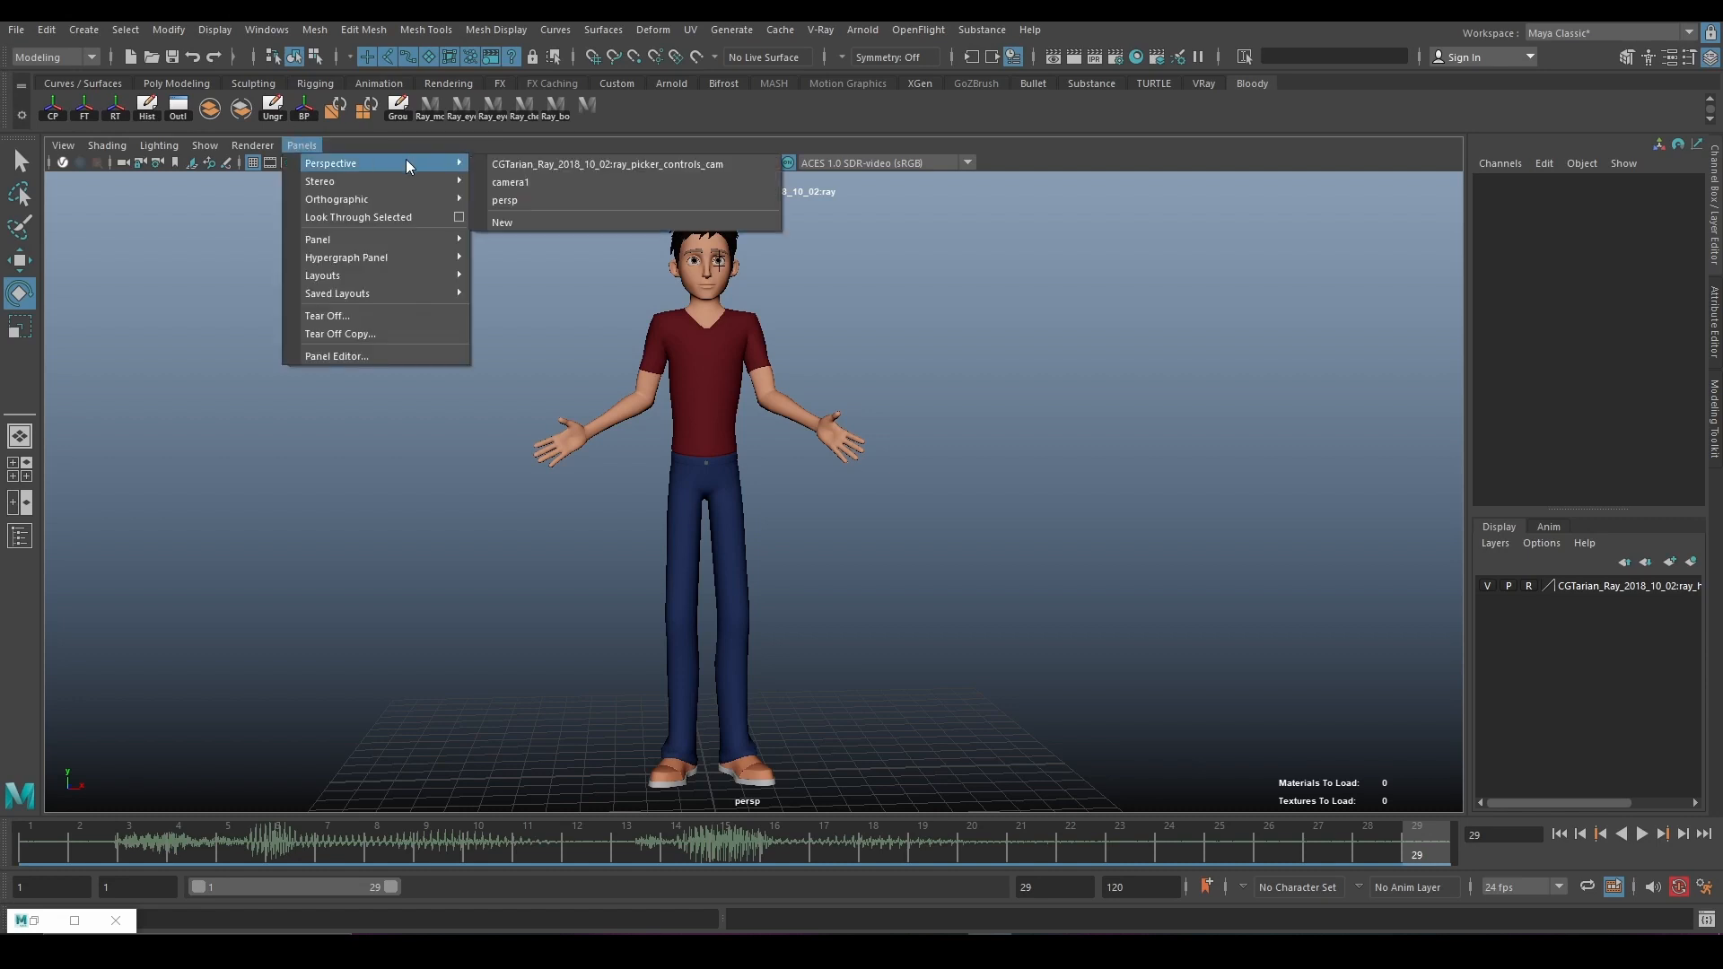
left_click(514, 191)
left_click(1560, 831)
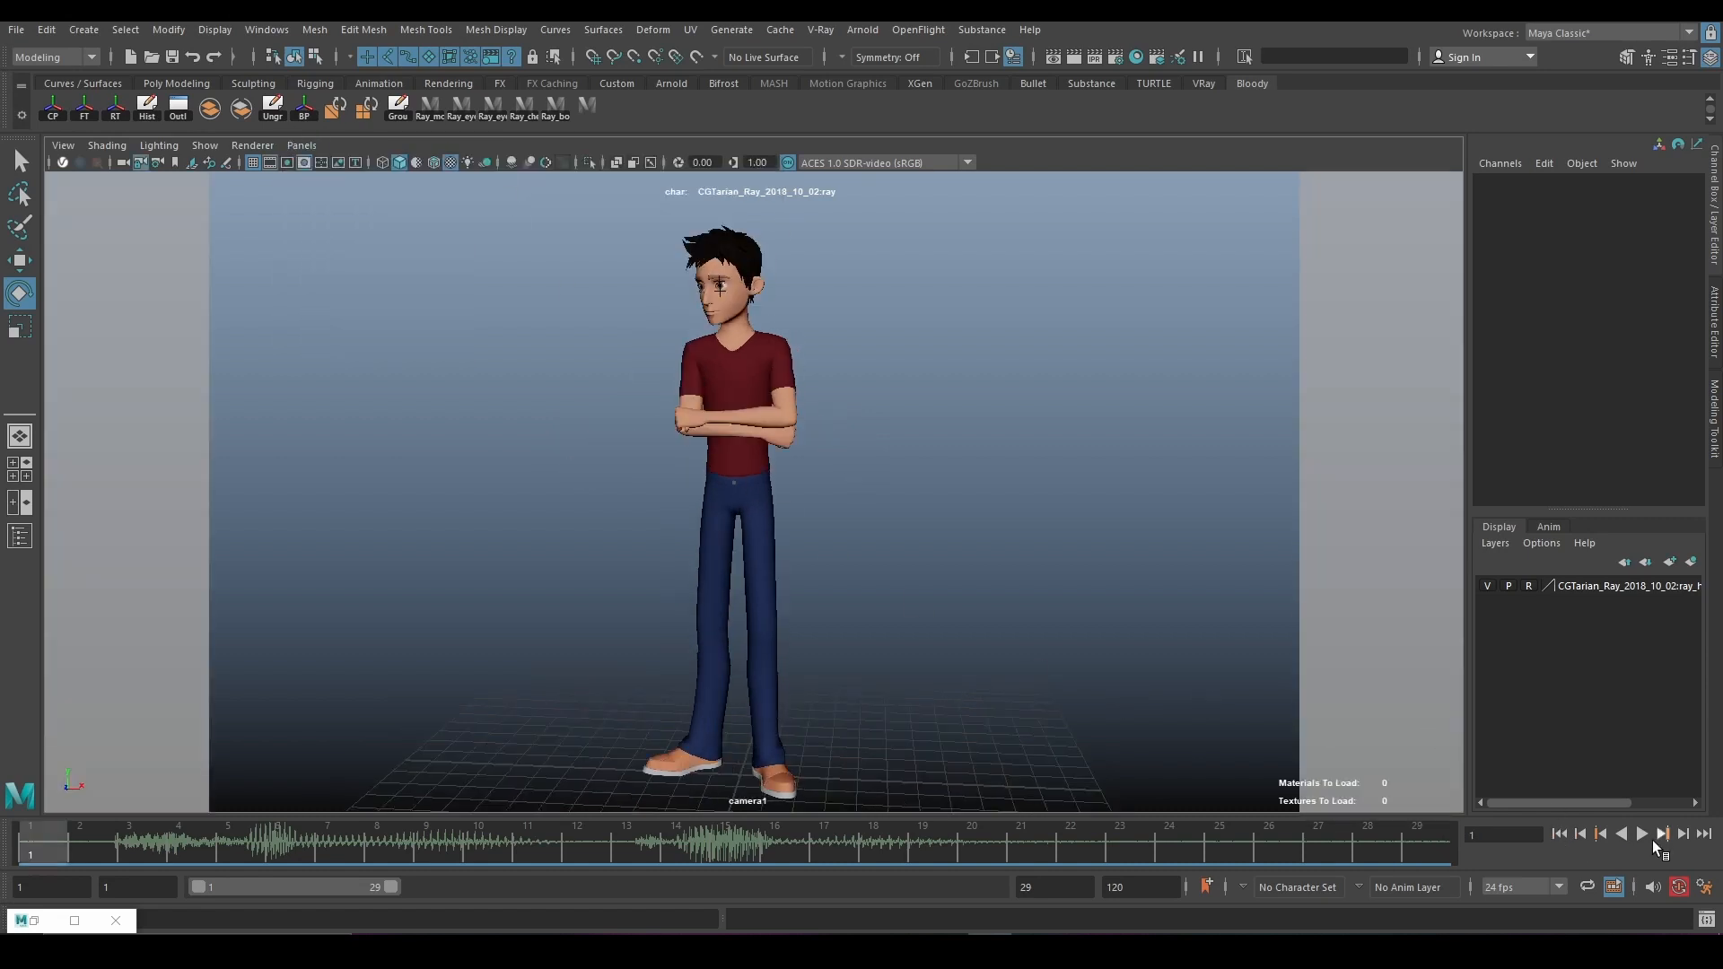
left_click(1638, 832)
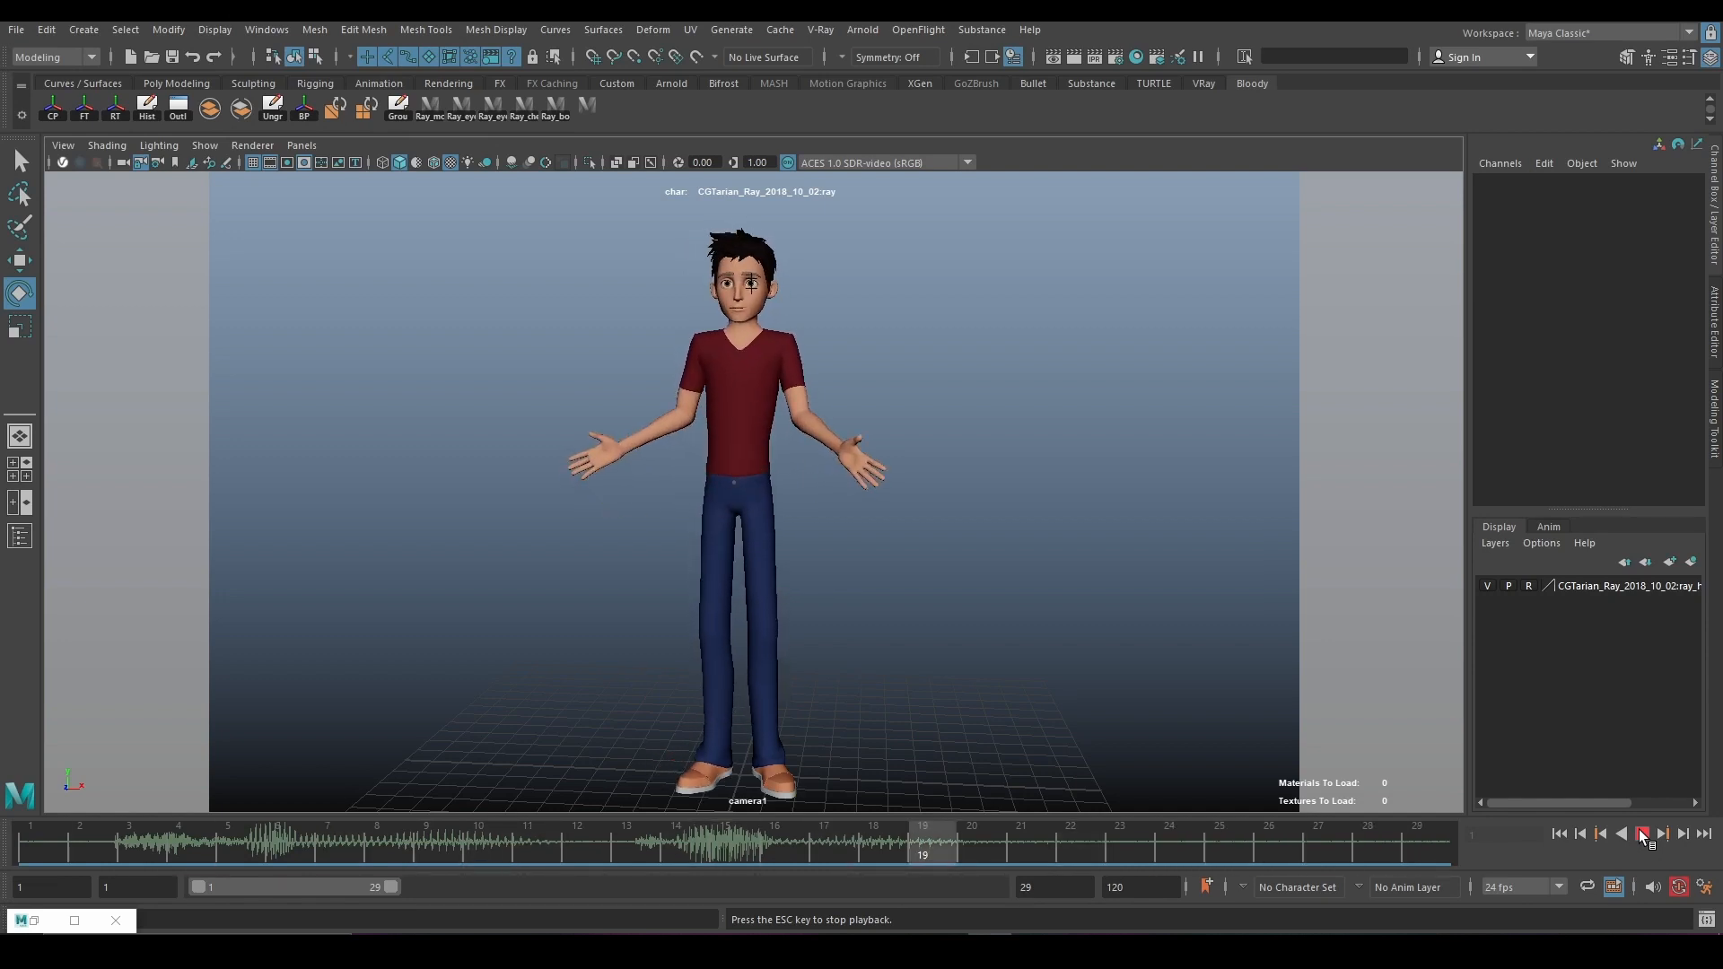
left_click(1639, 829)
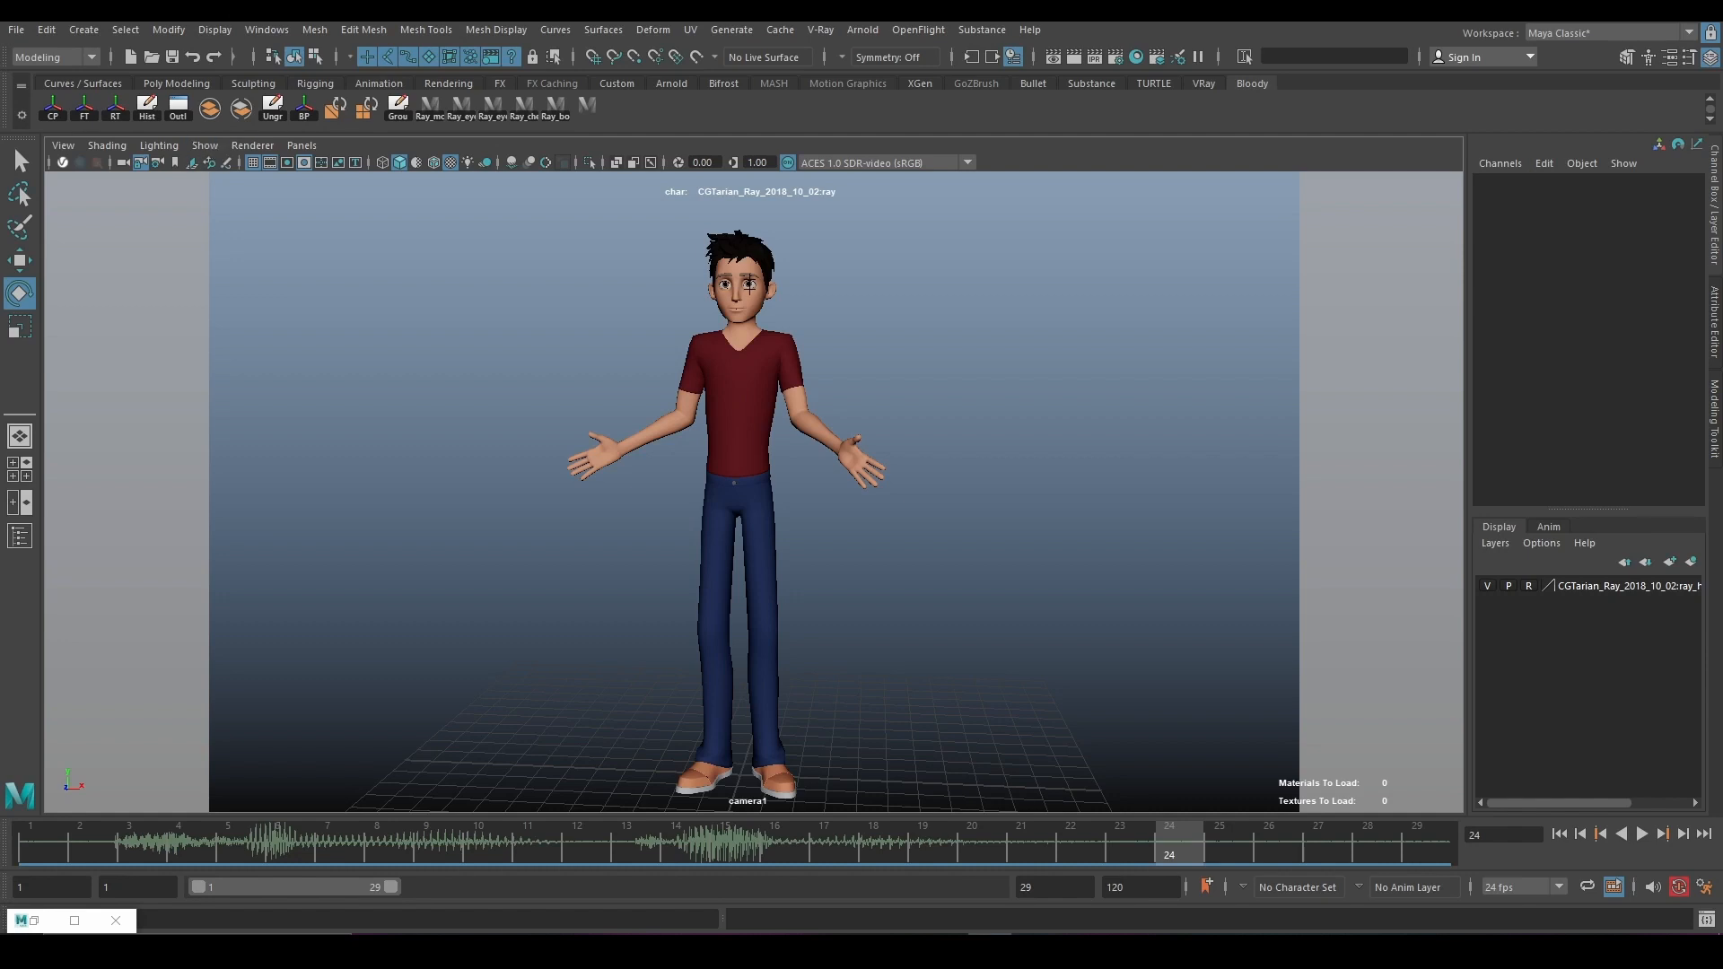
Switch the viewport from camera1 back to the persp camera
left_click(299, 146)
mouse_move(341, 159)
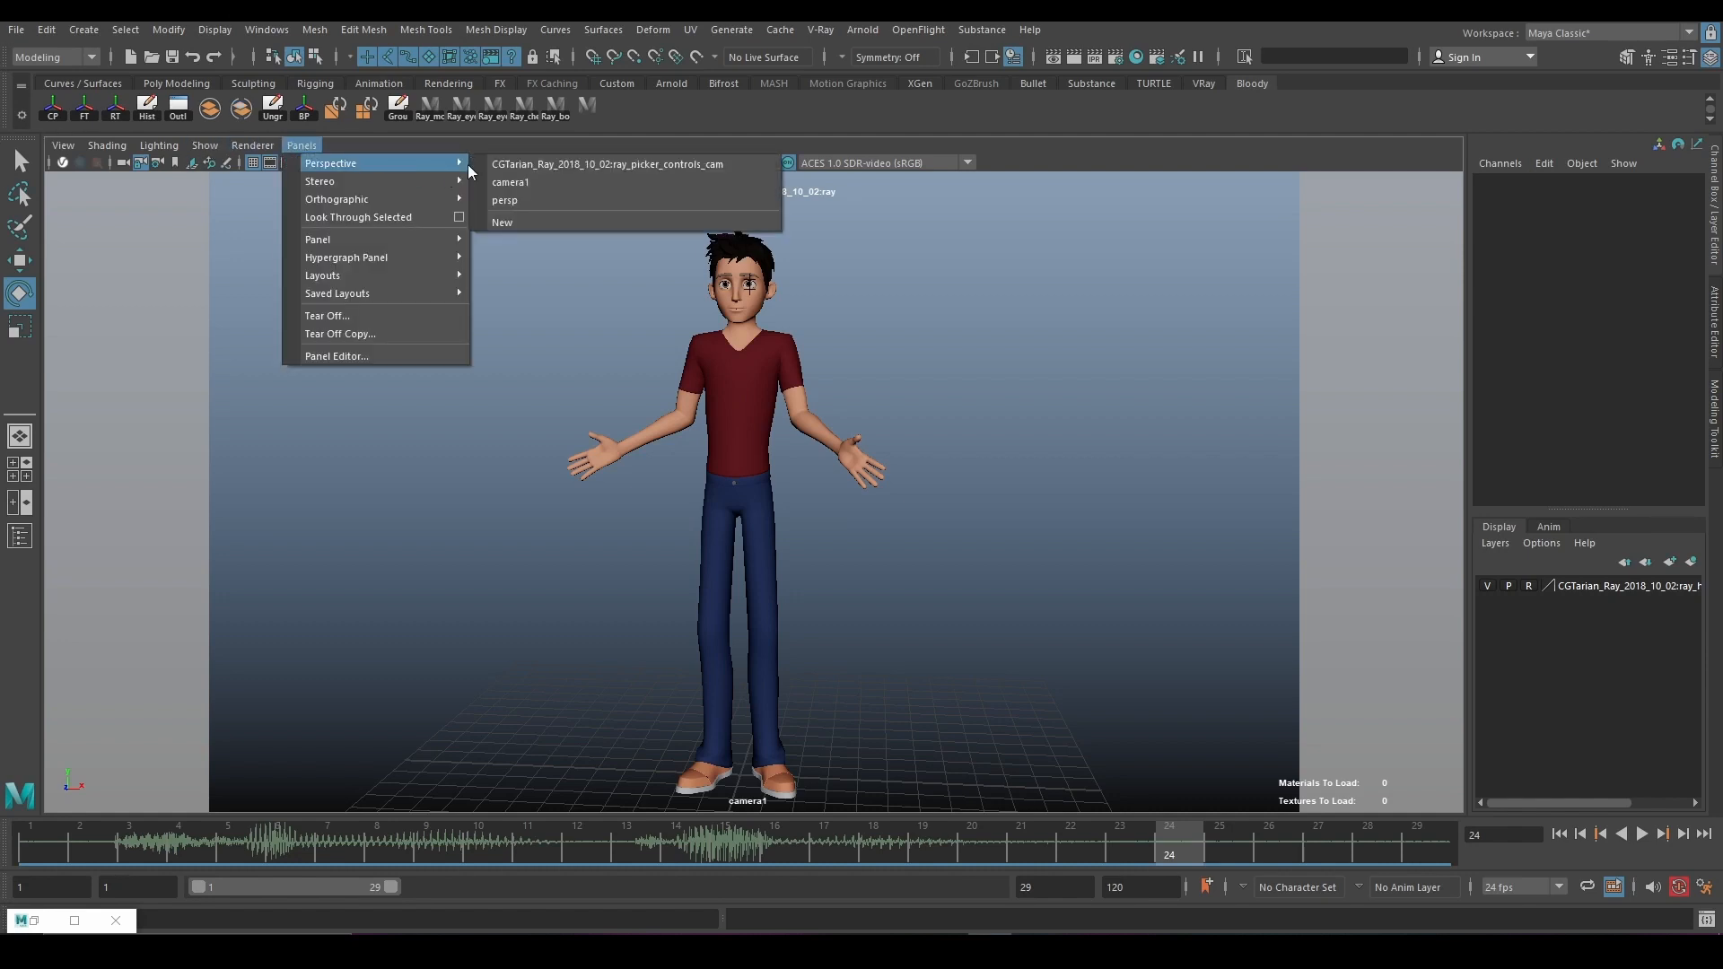
left_click(500, 217)
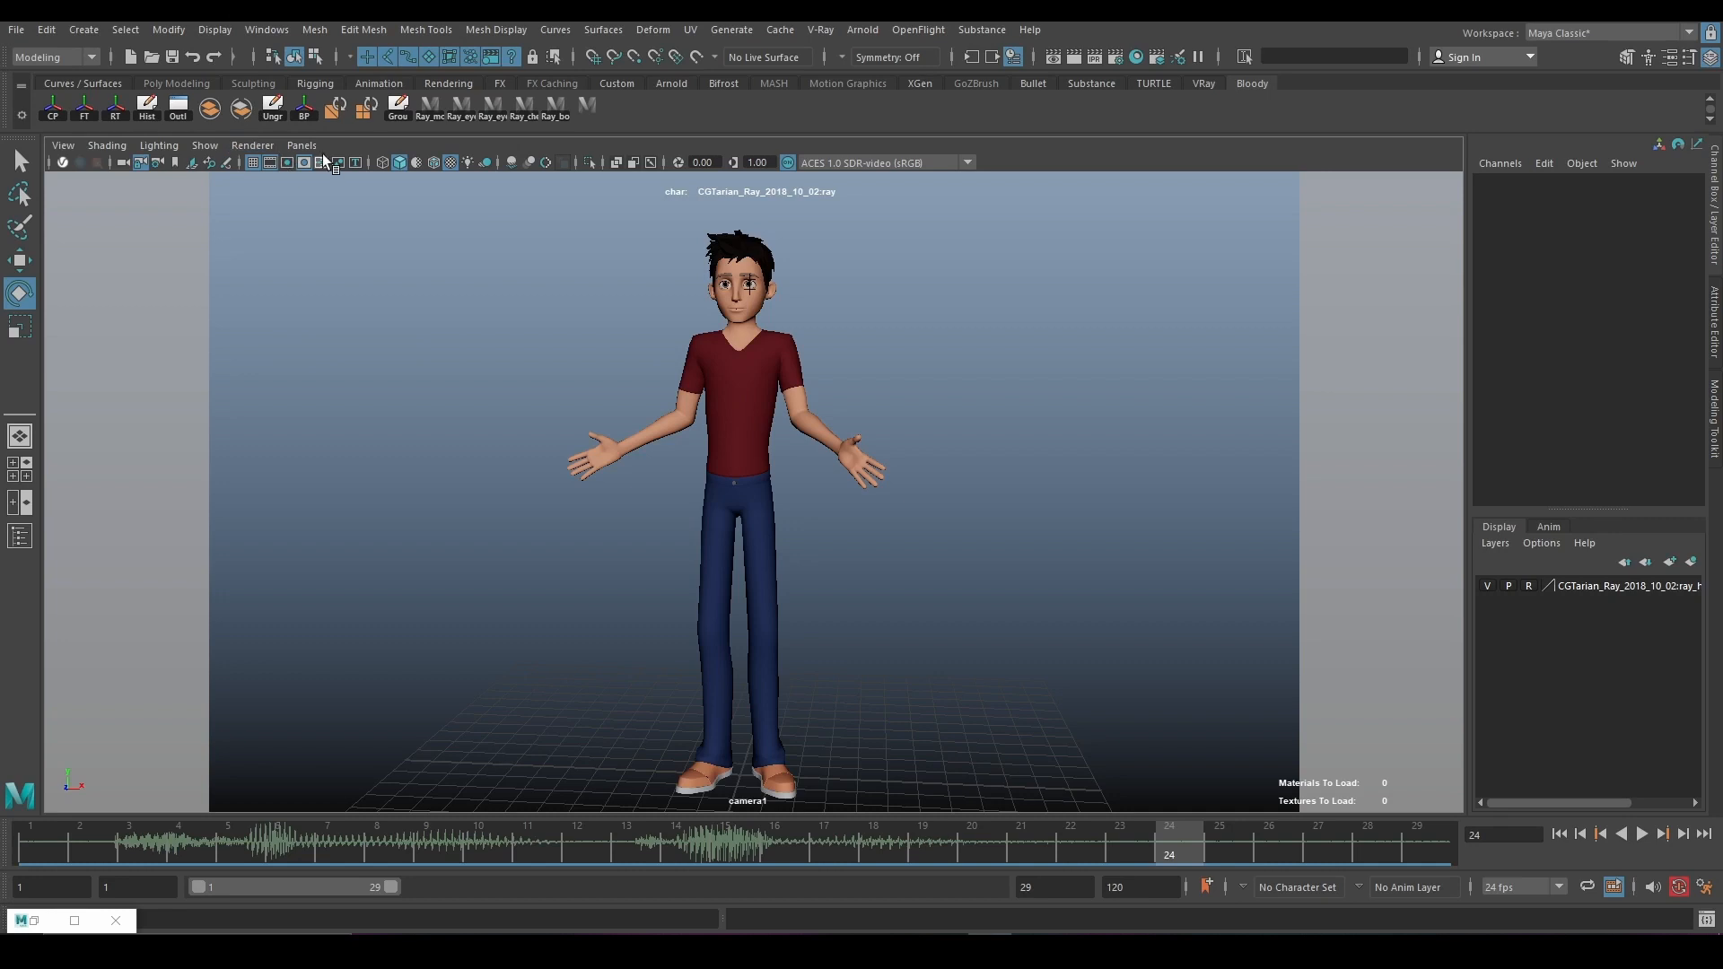
left_click(299, 145)
mouse_move(437, 166)
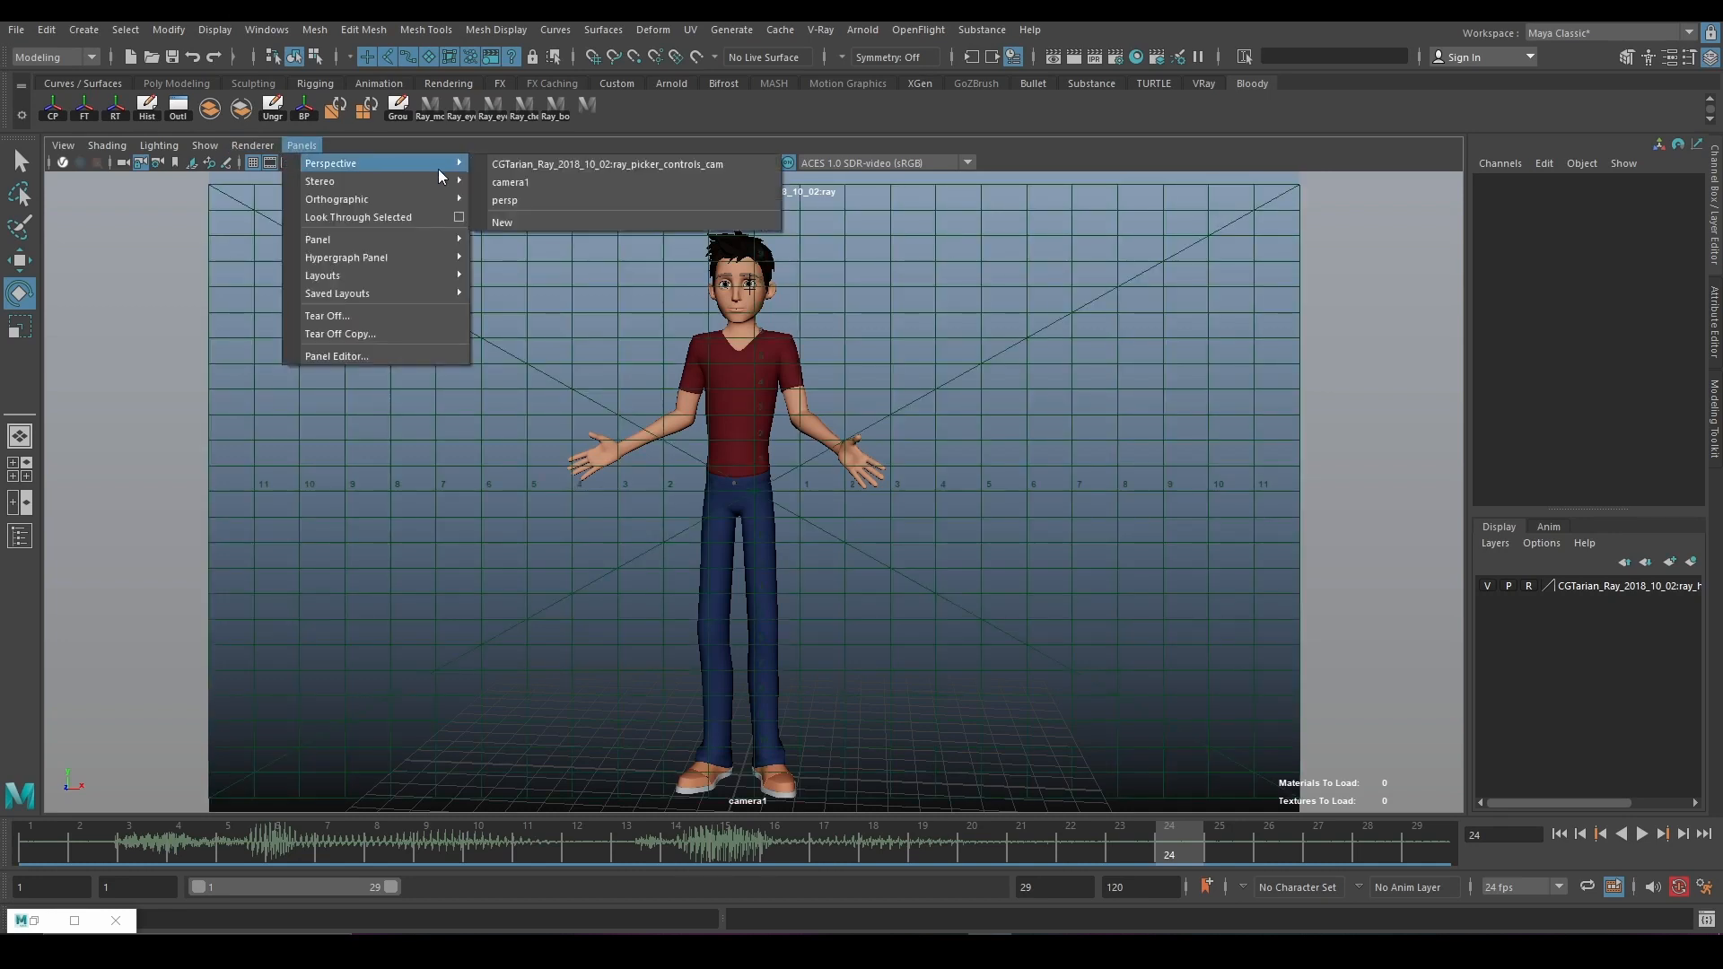
left_click(504, 200)
left_click(300, 145)
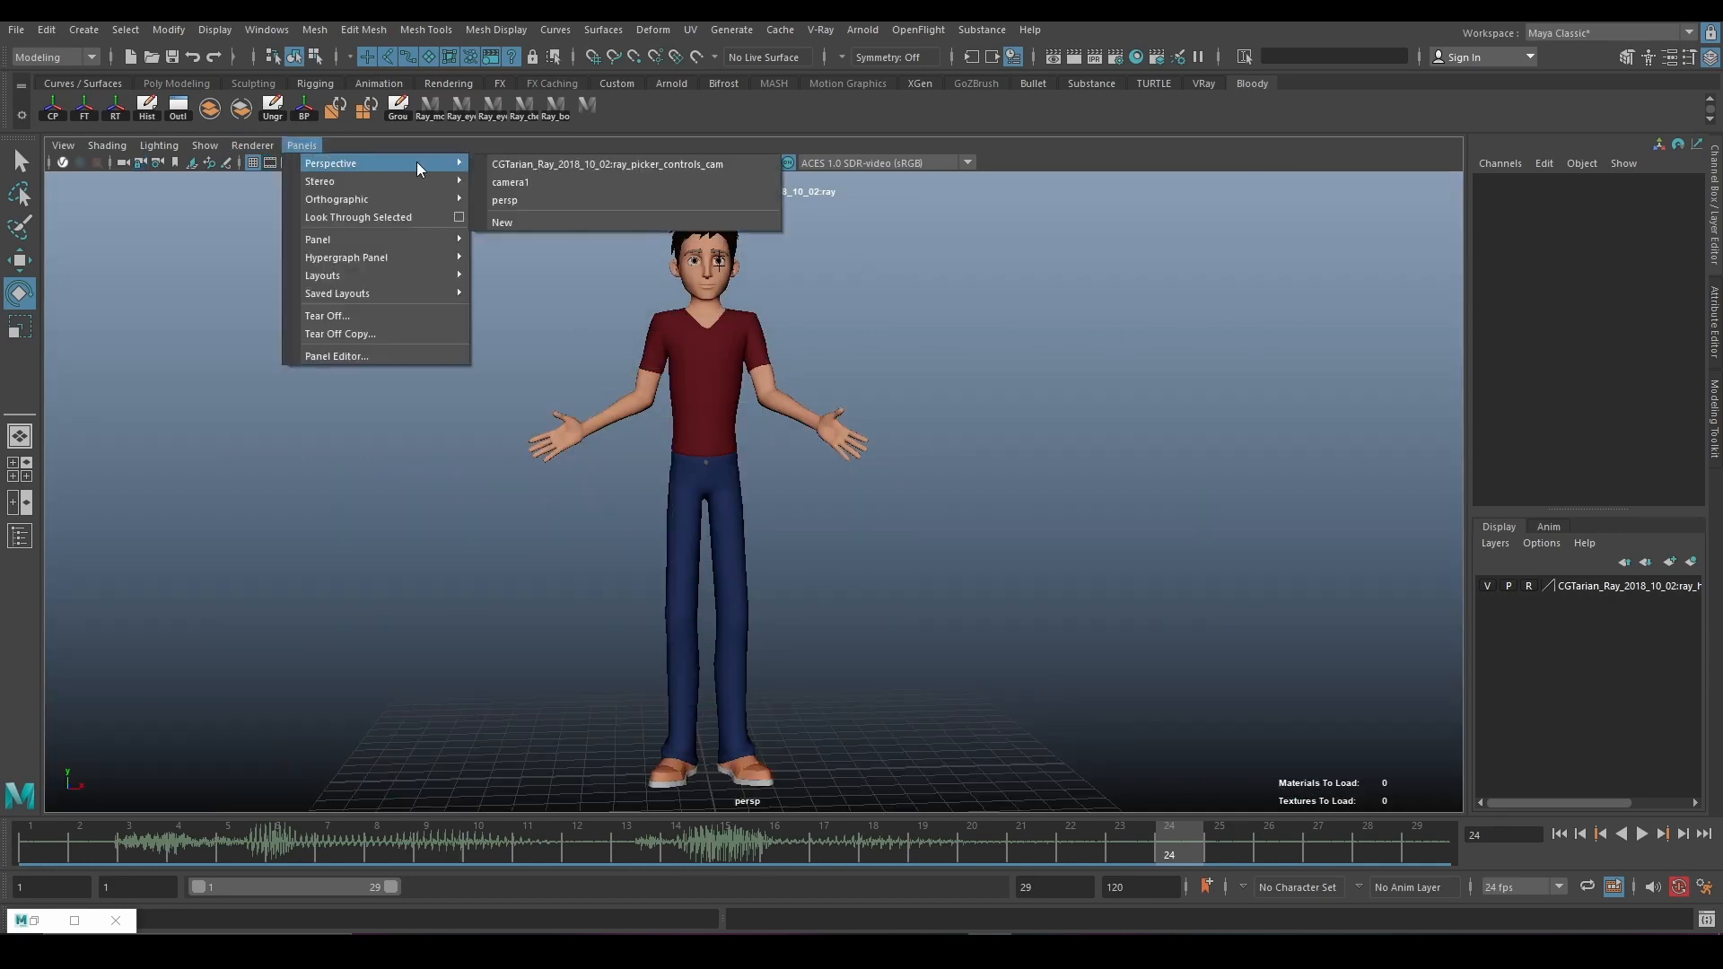
left_click(517, 194)
Show the rig's NURBS curves in the persp view again
scroll(861, 391, "up", 3)
left_click(206, 147)
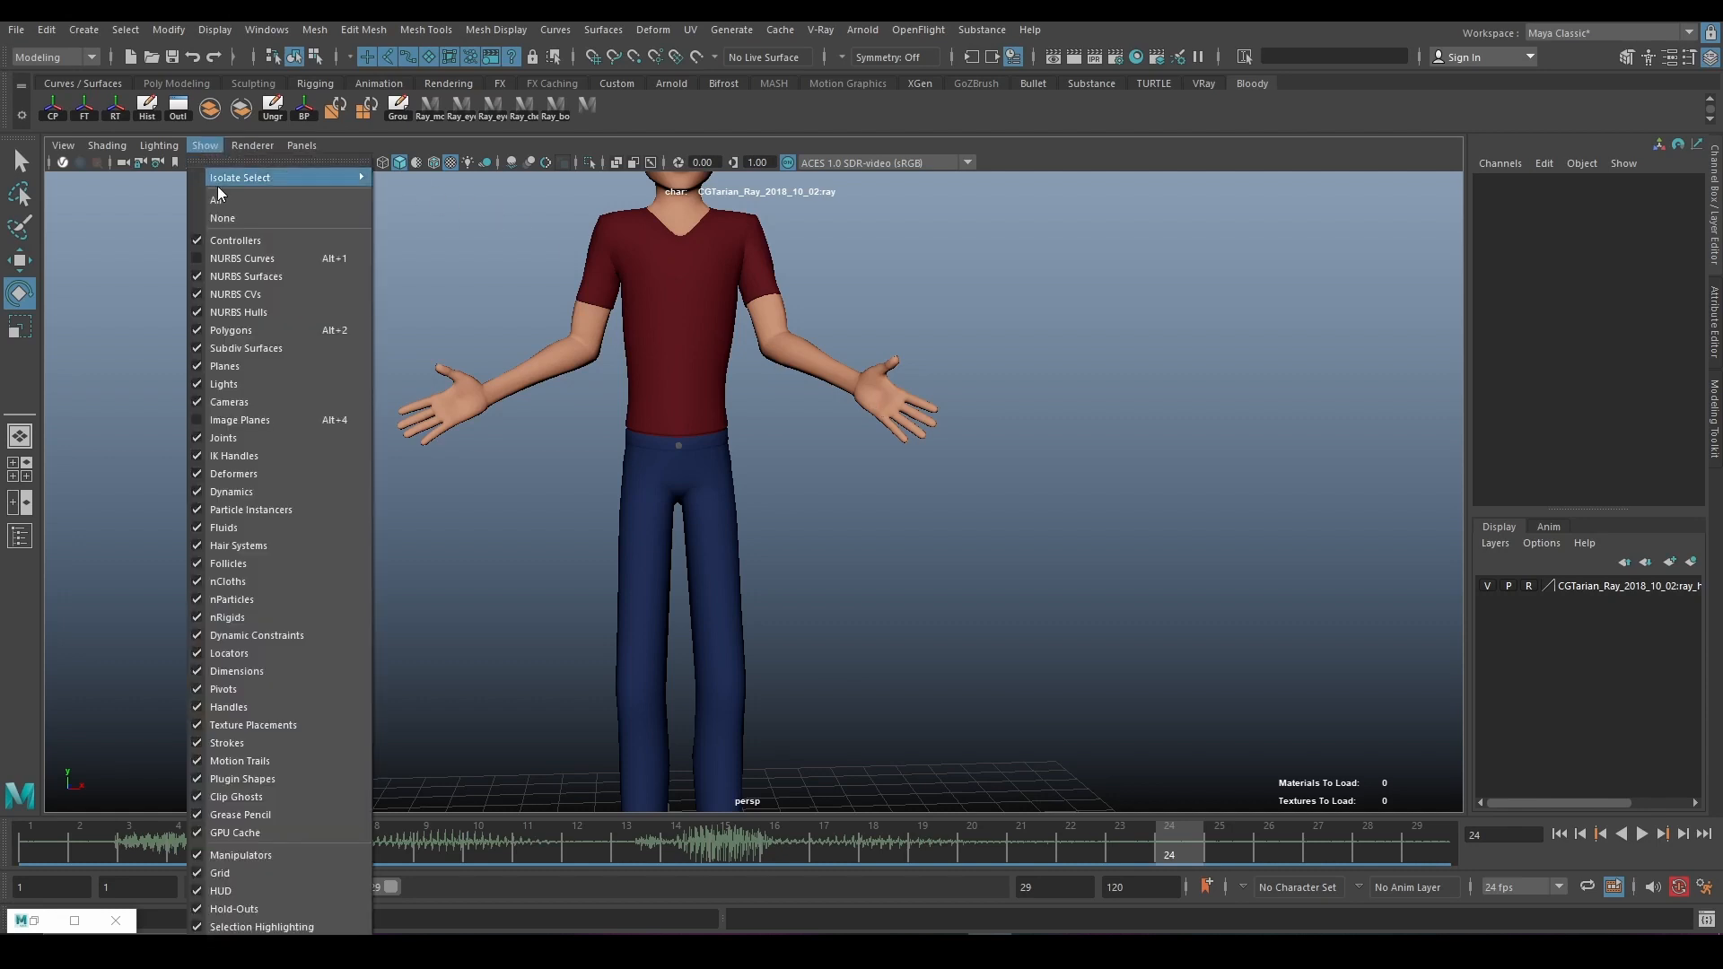
left_click(269, 244)
scroll(796, 336, "down", 2)
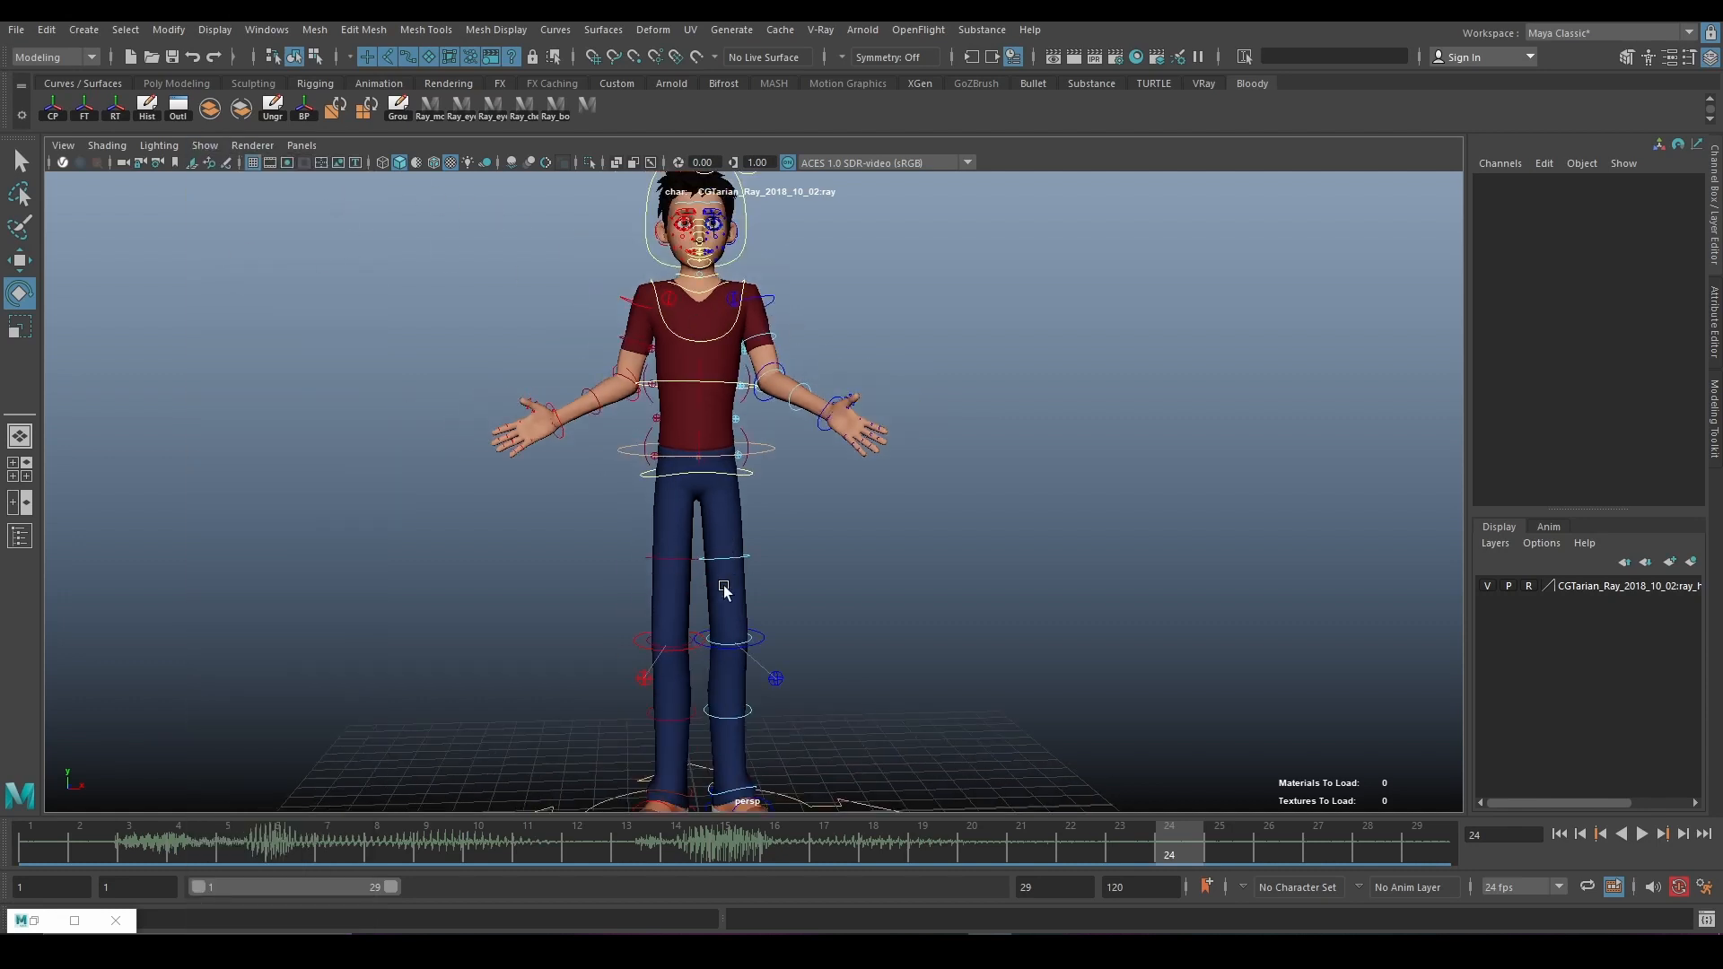
Select the character's animation controls together, shift the visible playback range to frames 9–37, and play it back
left_click(588, 108)
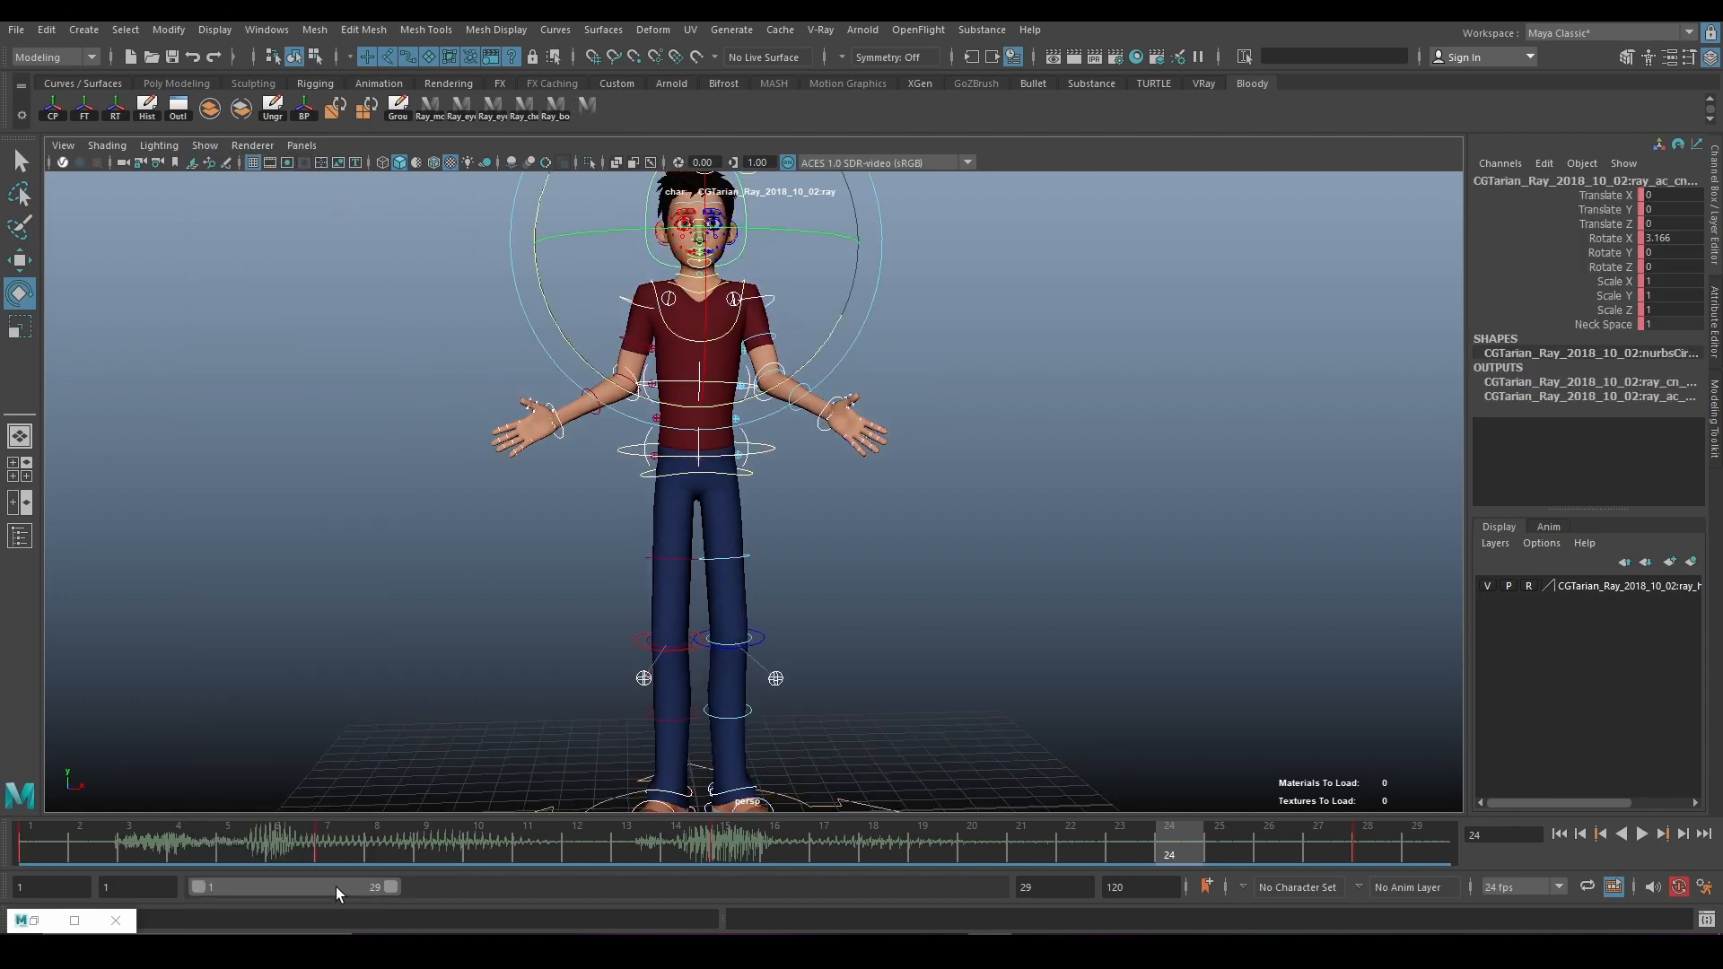
left_click_drag(335, 886, 395, 892)
key("alt+v")
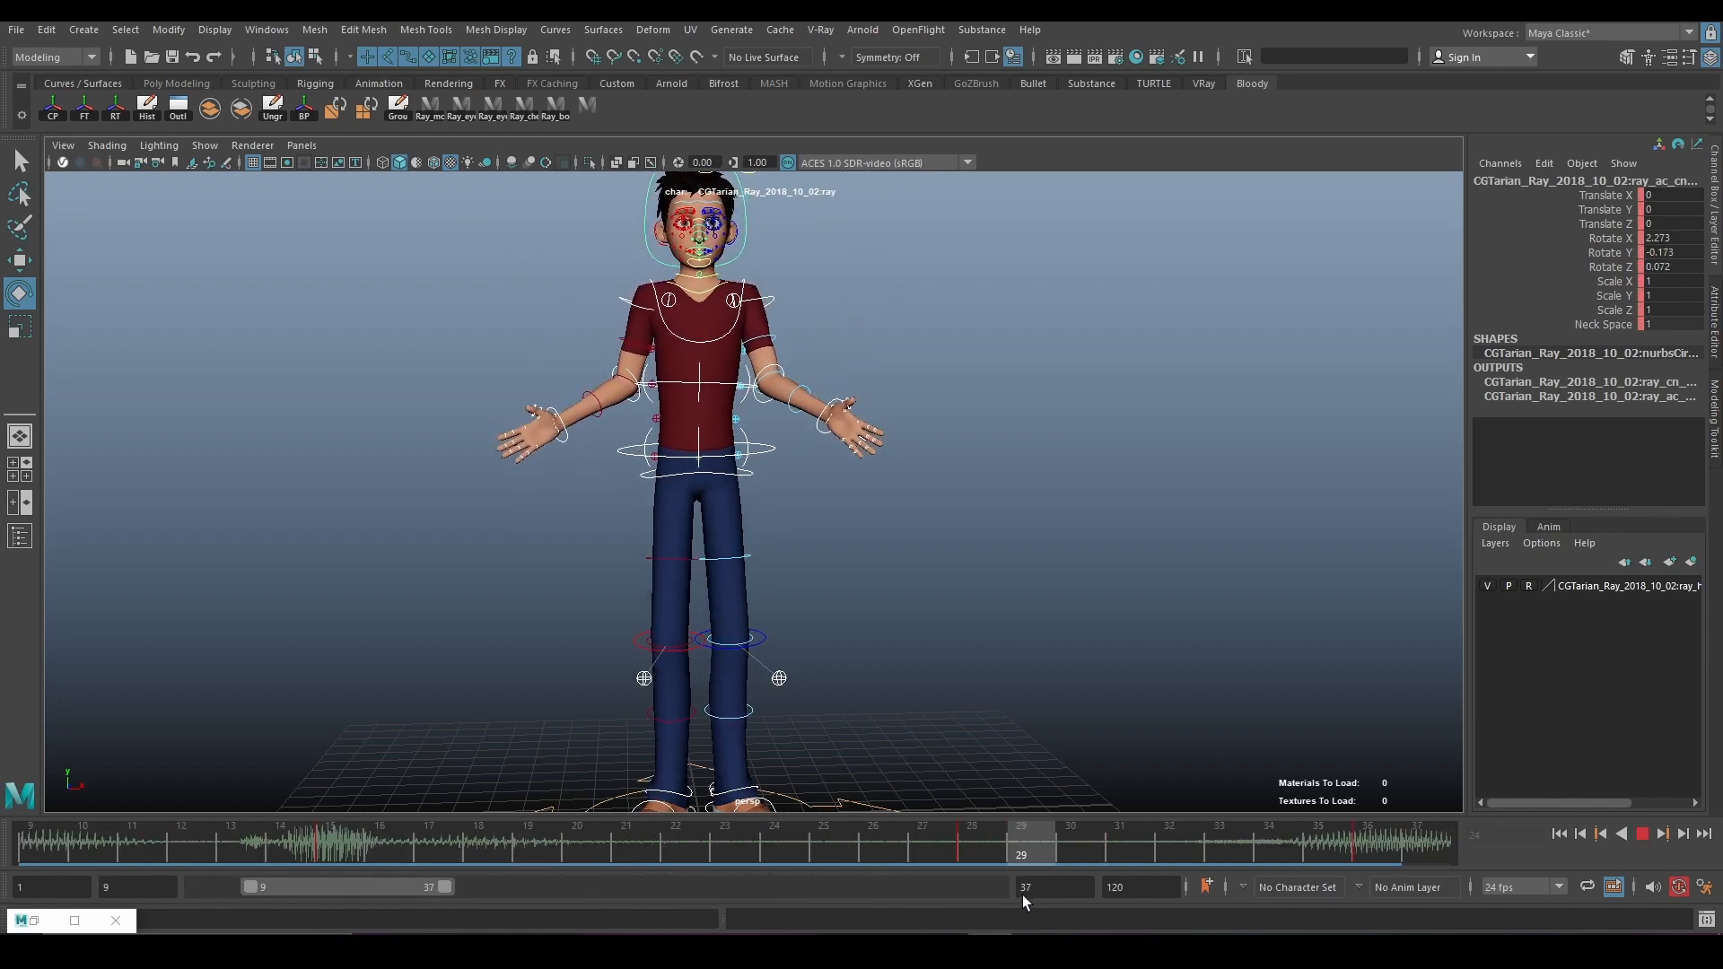
Stop the playback at frame 28 and rotate the character's waist control slightly, to Rotate Z -0.295
key("alt+v")
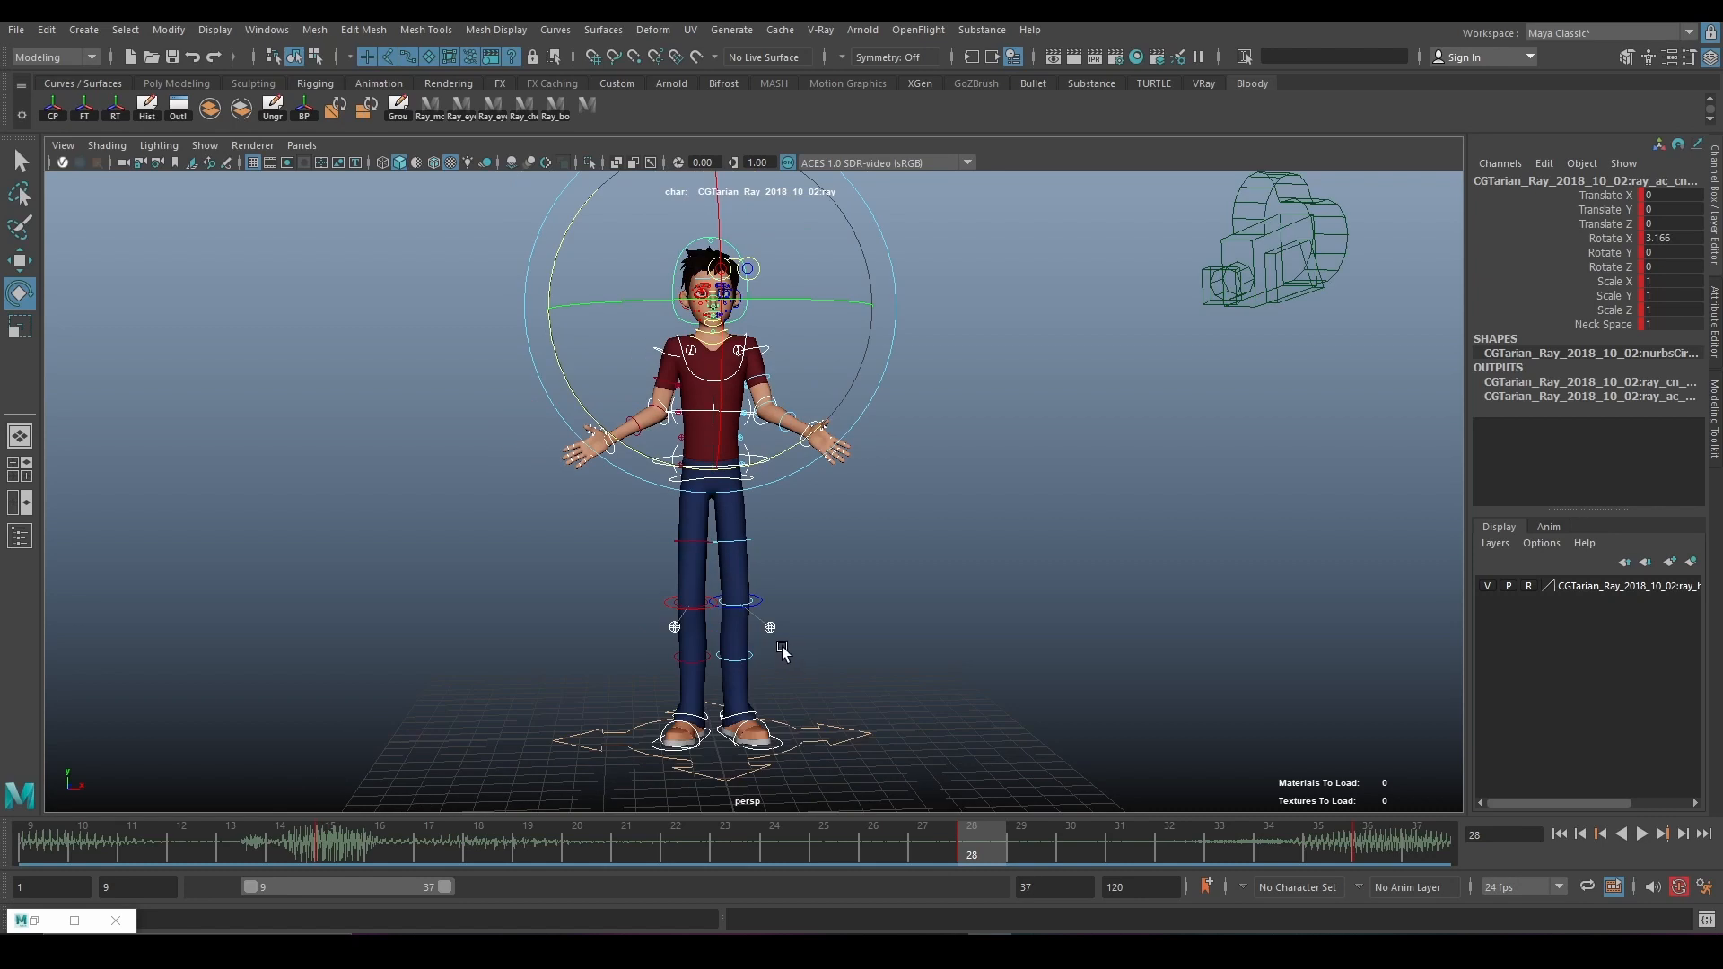
left_click_drag(782, 646, 741, 606, "alt")
right_click_drag(742, 606, 818, 546, "alt")
middle_click_drag(764, 506, 791, 550, "alt")
right_click_drag(790, 551, 797, 514, "alt")
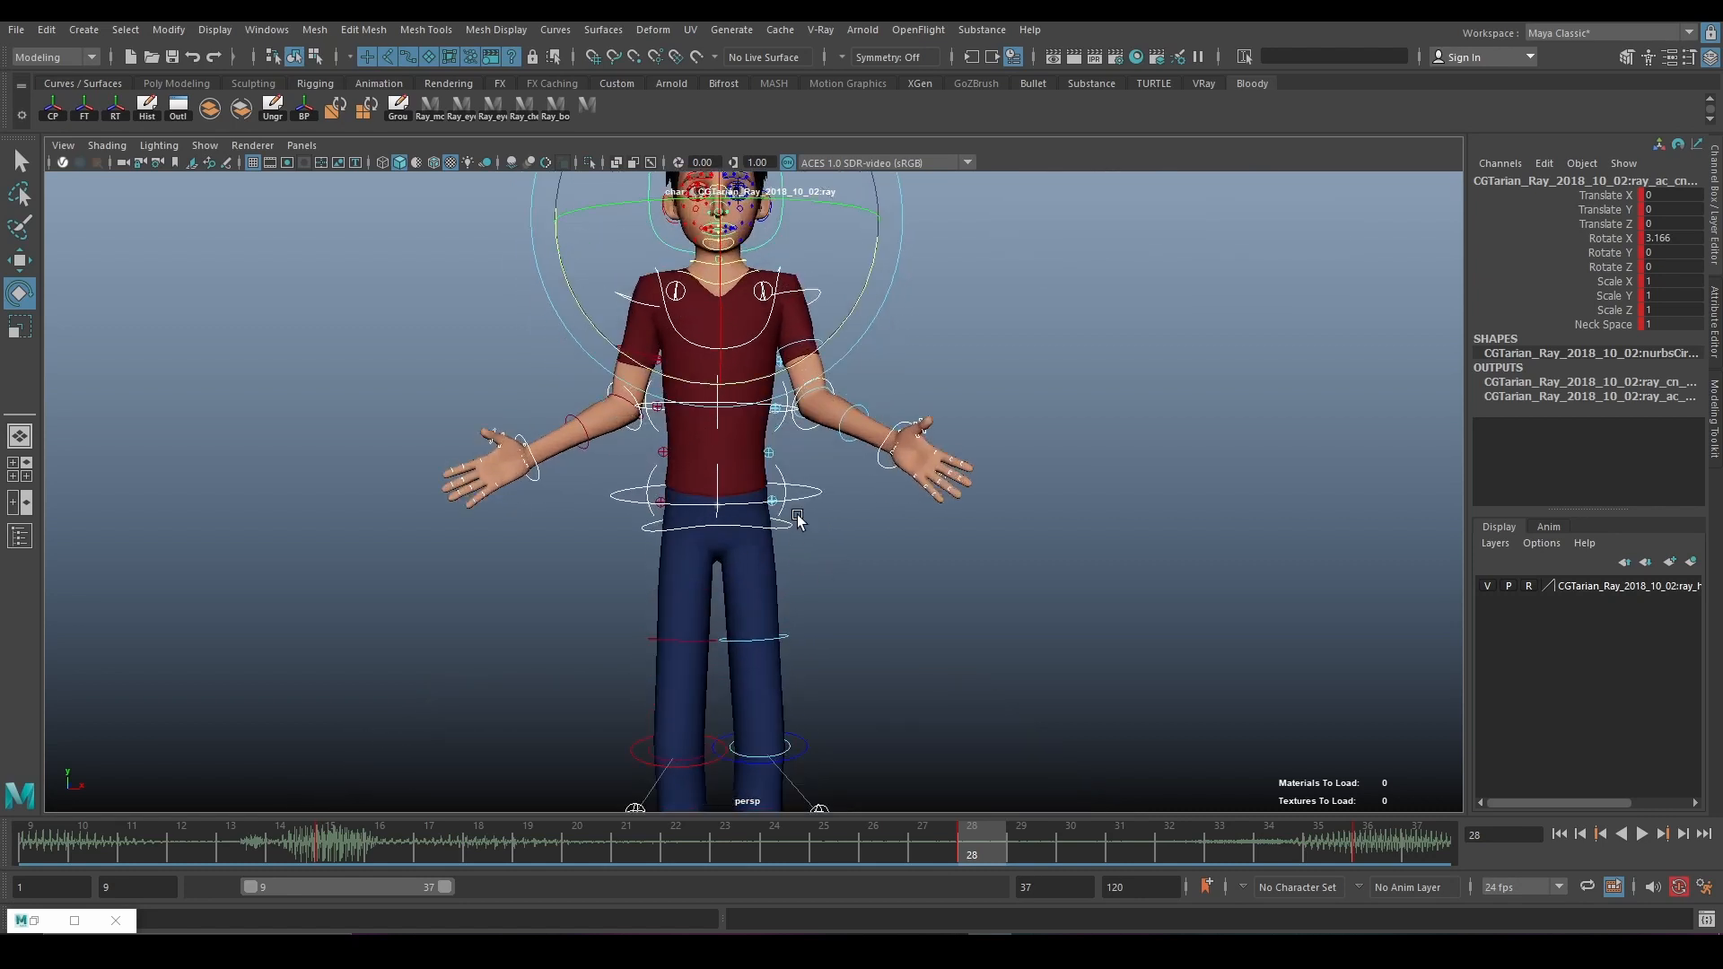
left_click(810, 502)
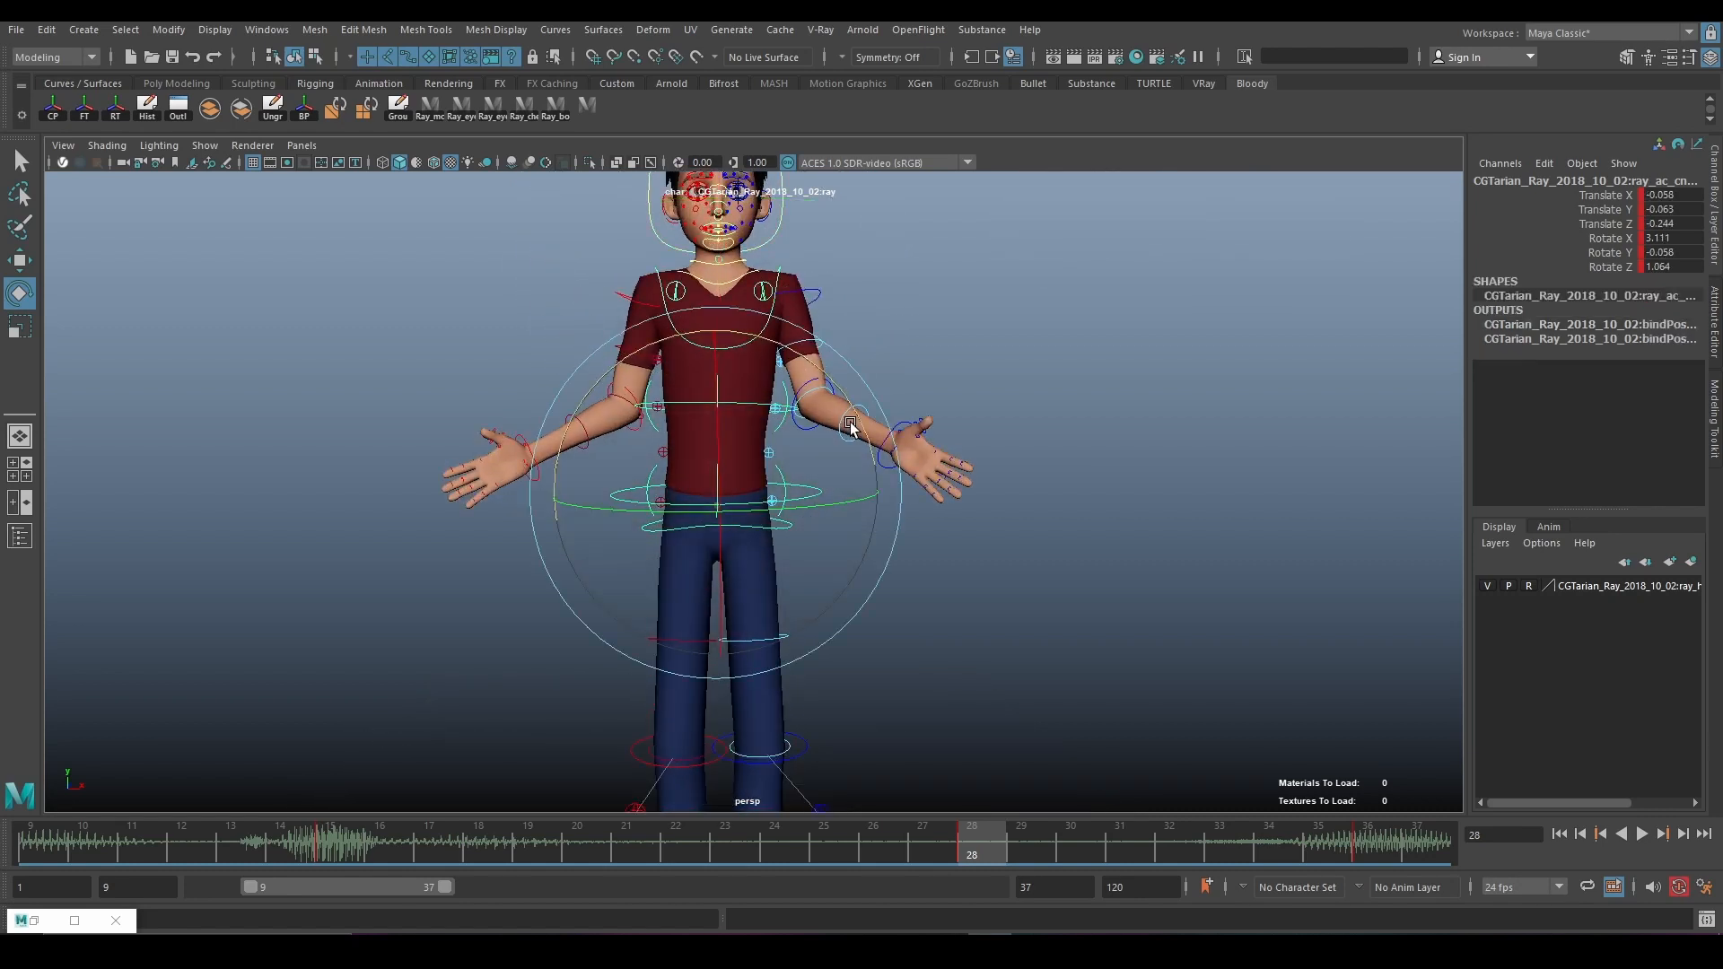
left_click(921, 335)
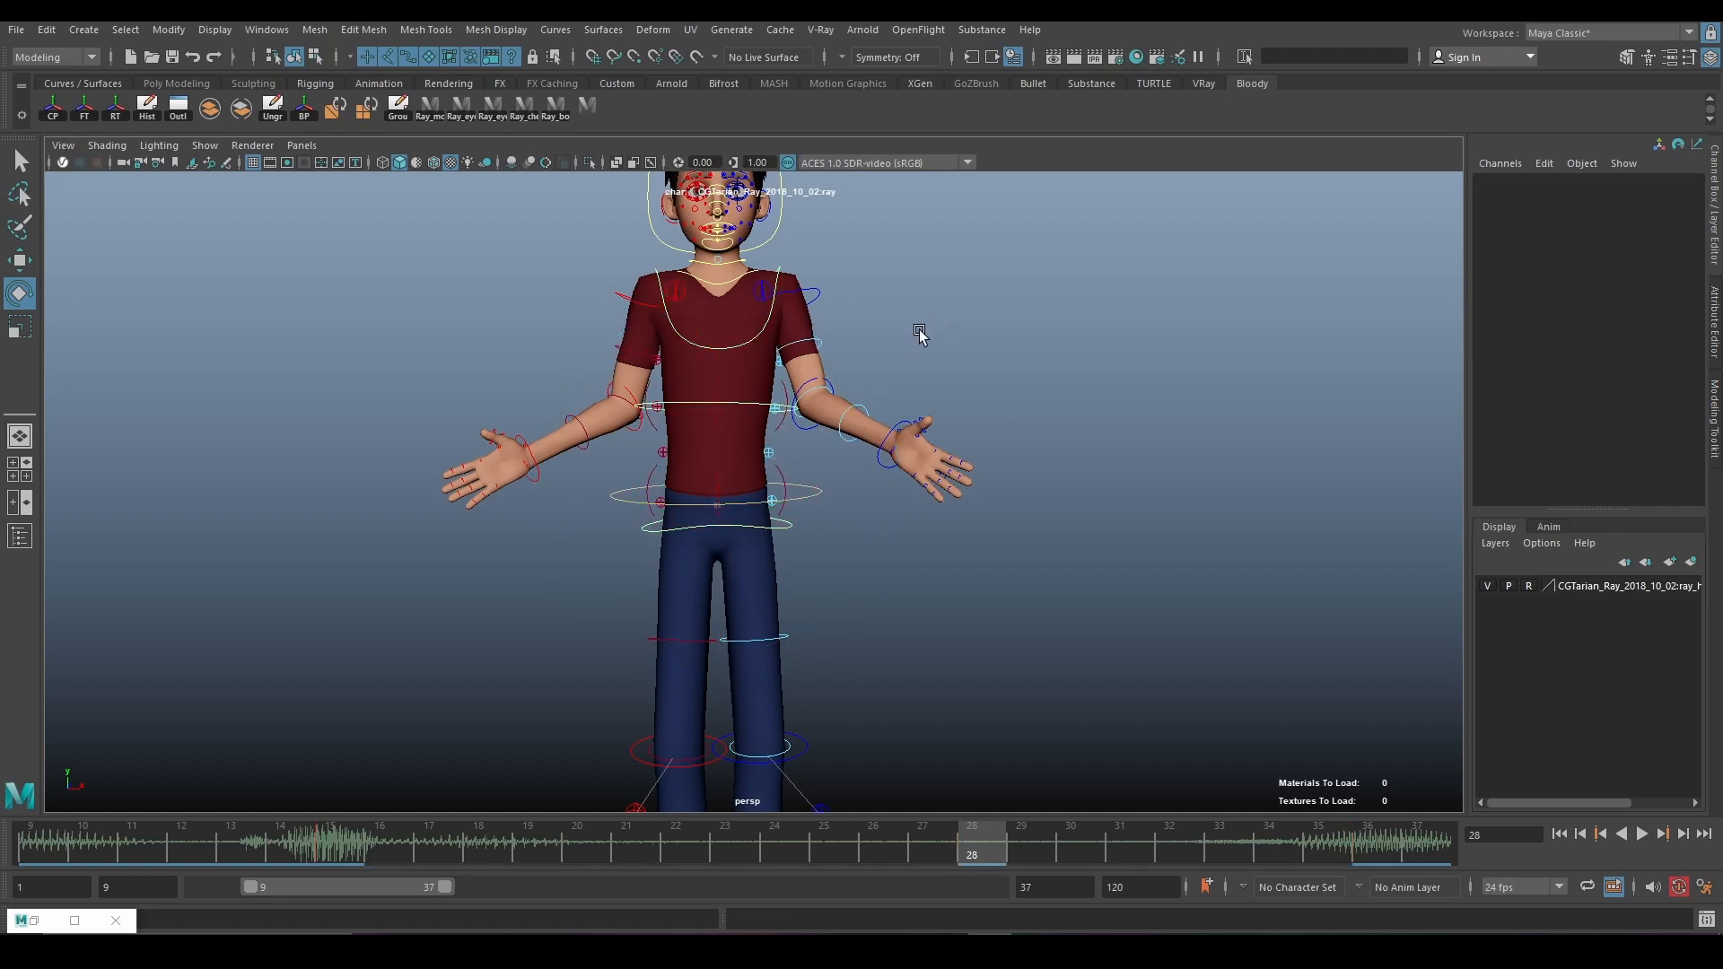
left_click(789, 384)
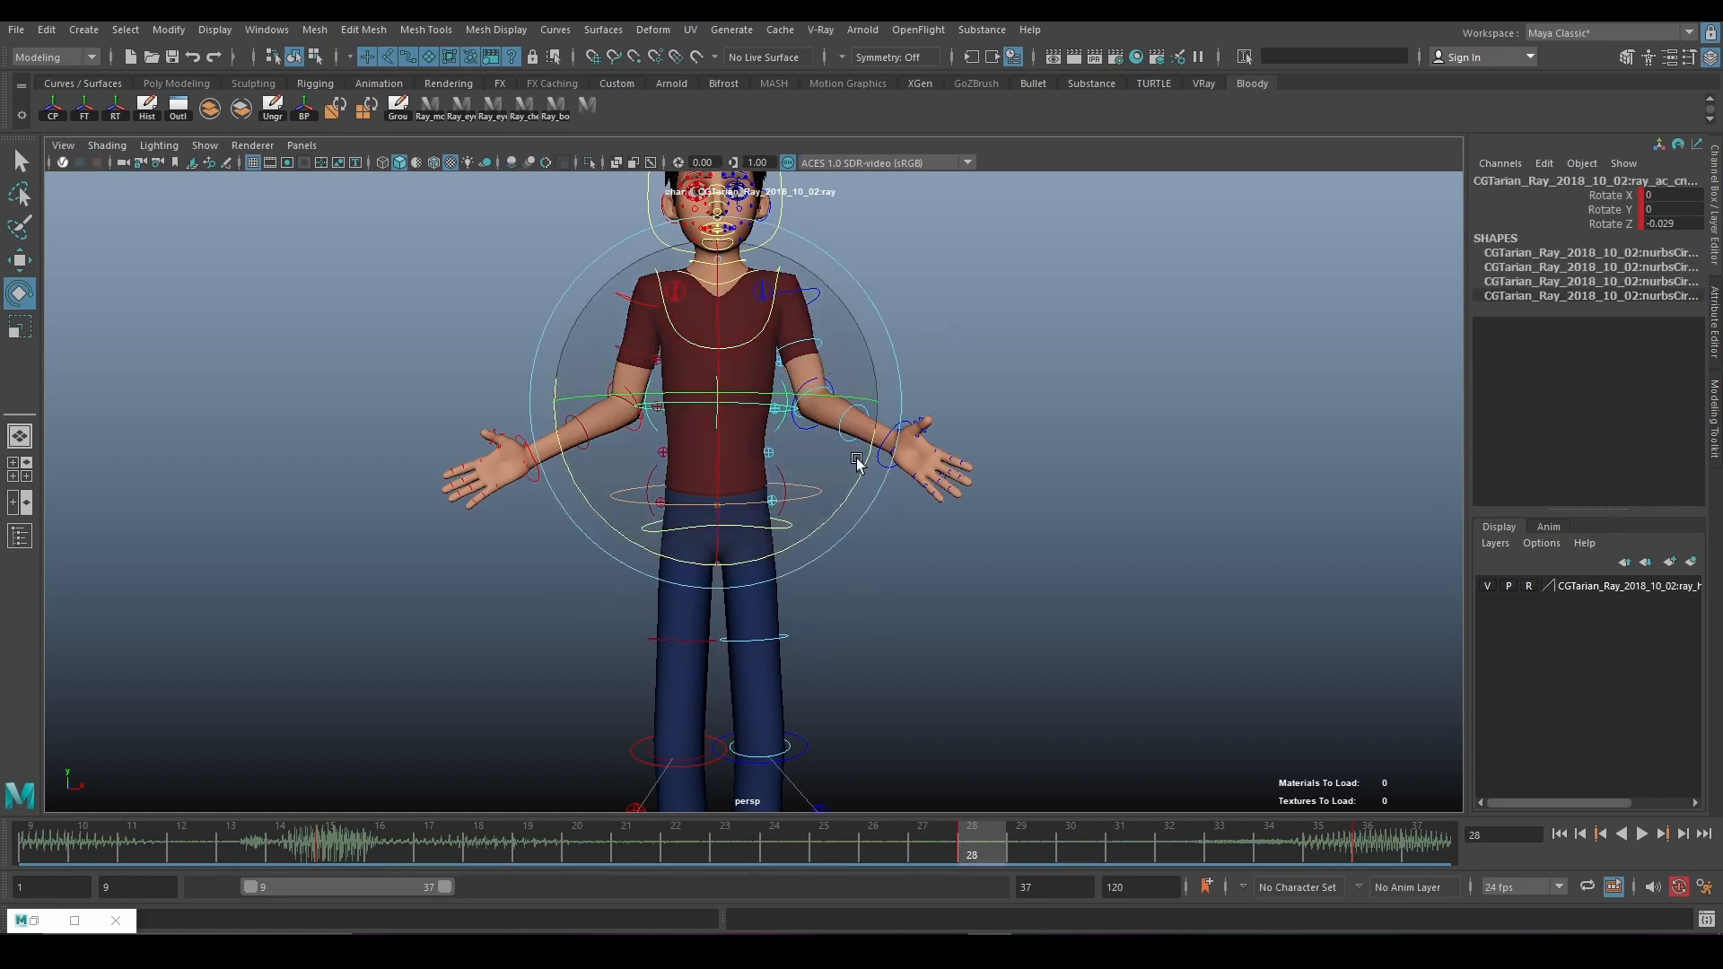
left_click_drag(853, 489, 853, 491)
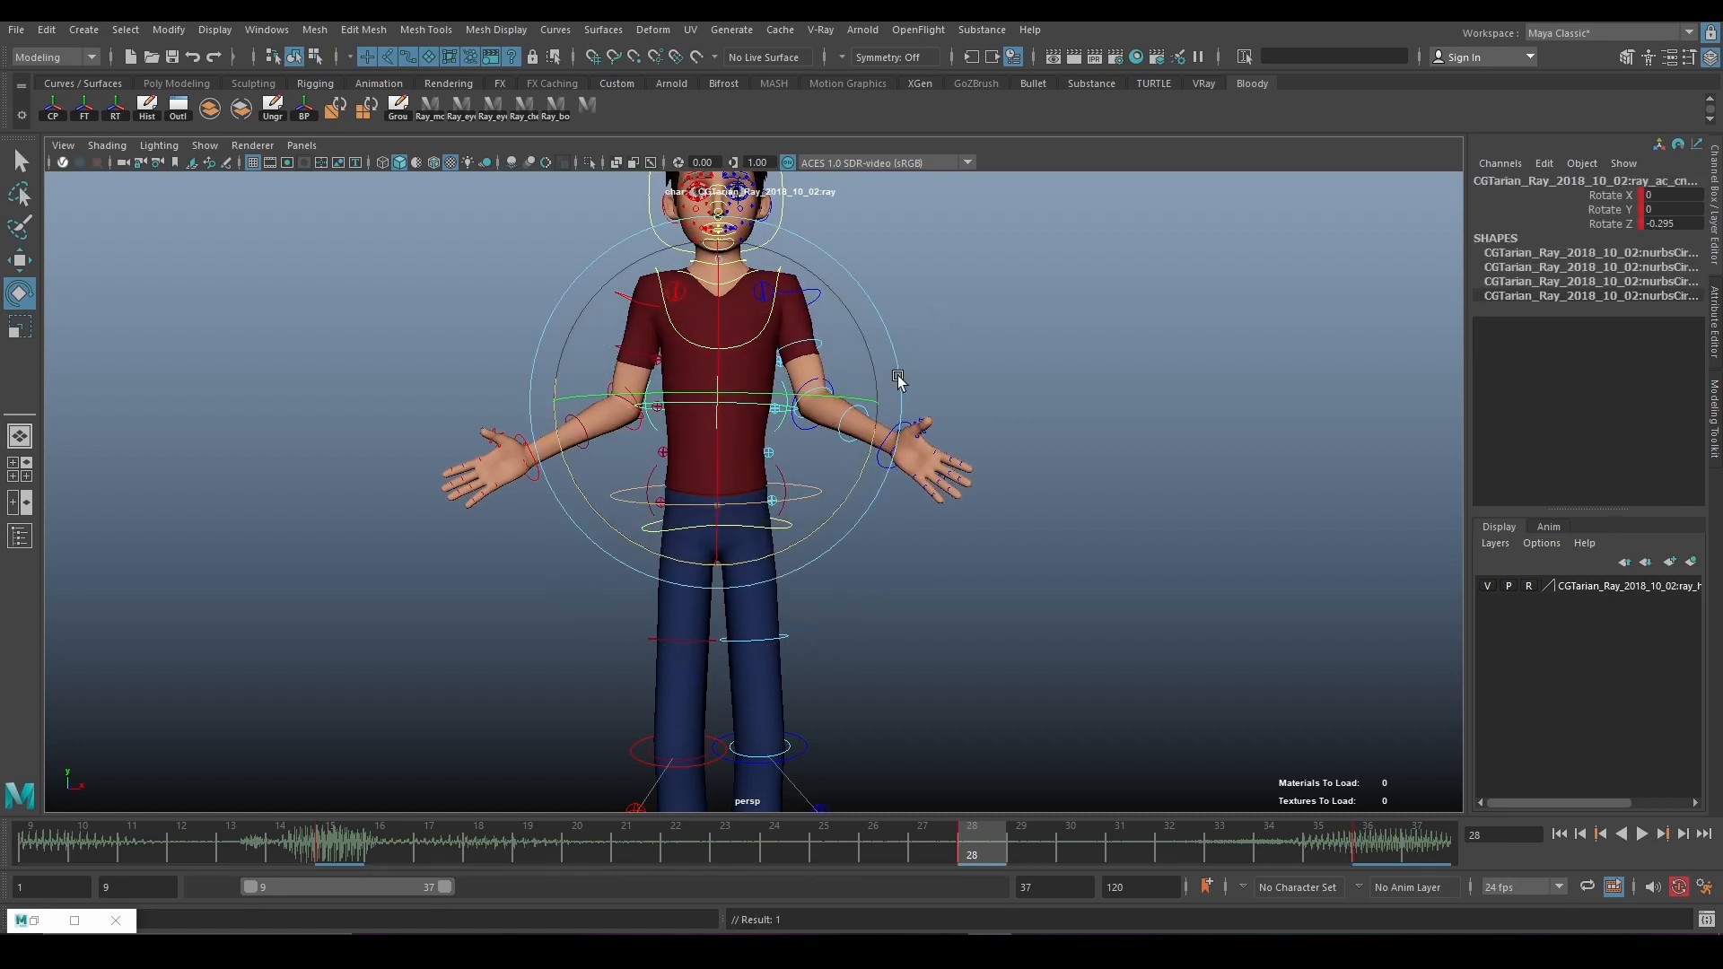
Tilt the character's head slightly at frame 28, setting the head control's Rotate X to about 2.83
left_click(993, 294)
middle_click_drag(800, 231, 834, 396, "alt")
left_click(816, 388)
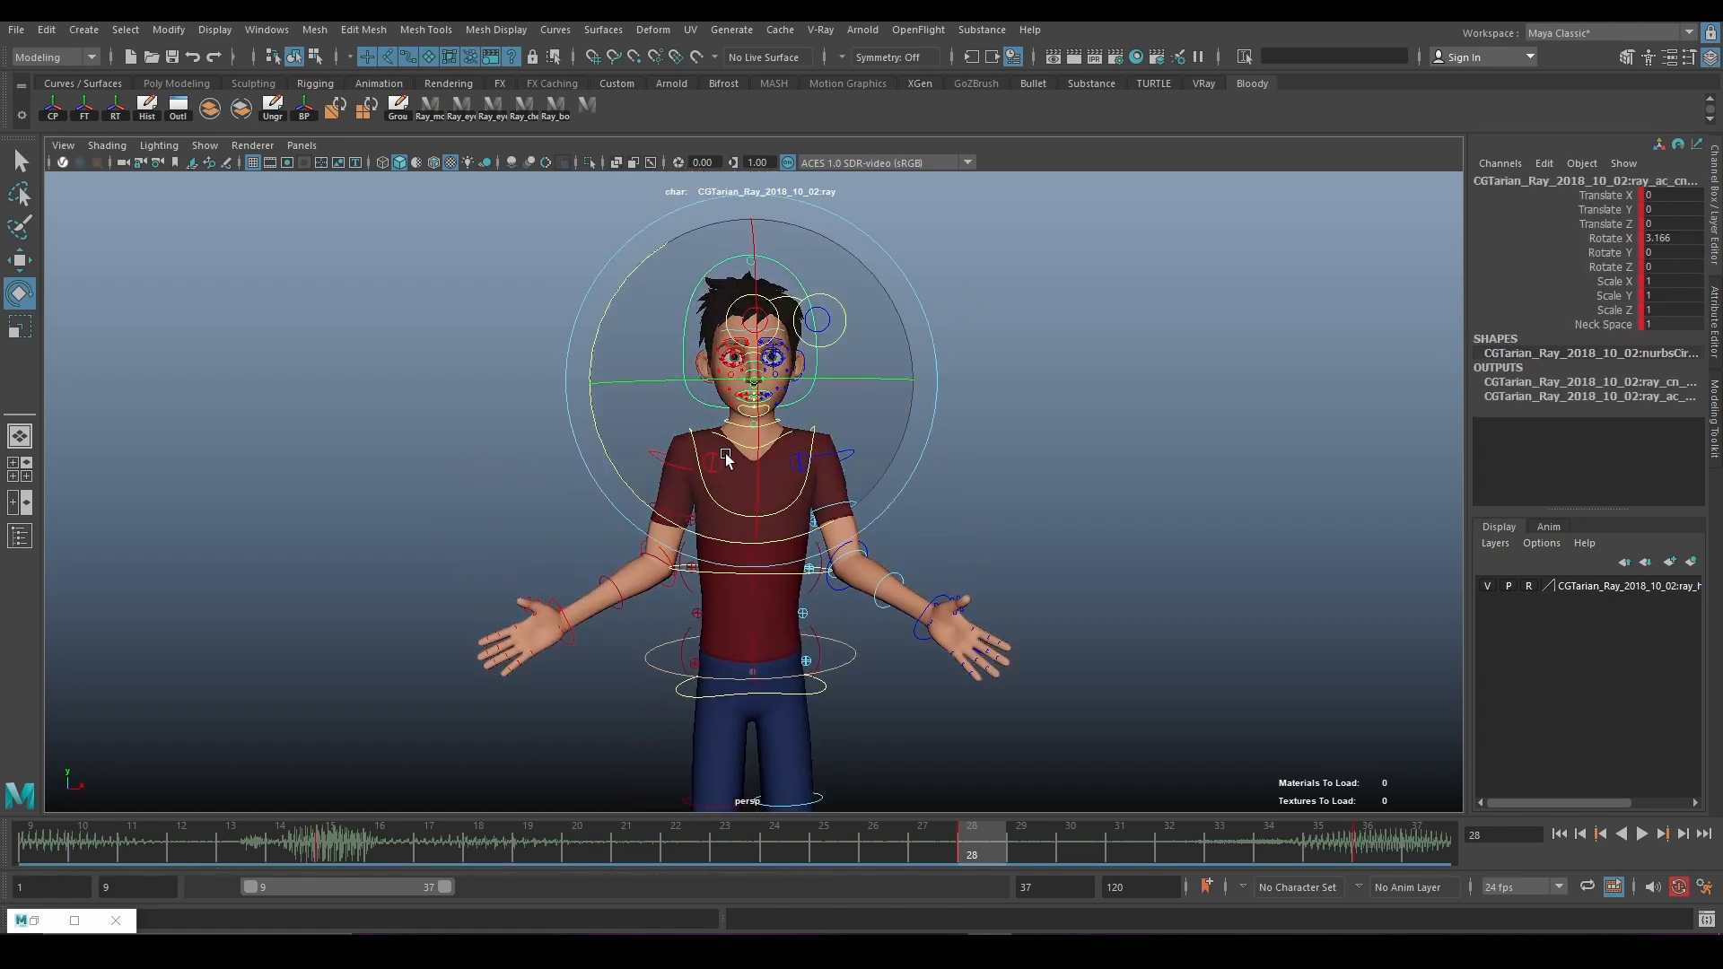
left_click_drag(817, 388, 825, 438, "alt")
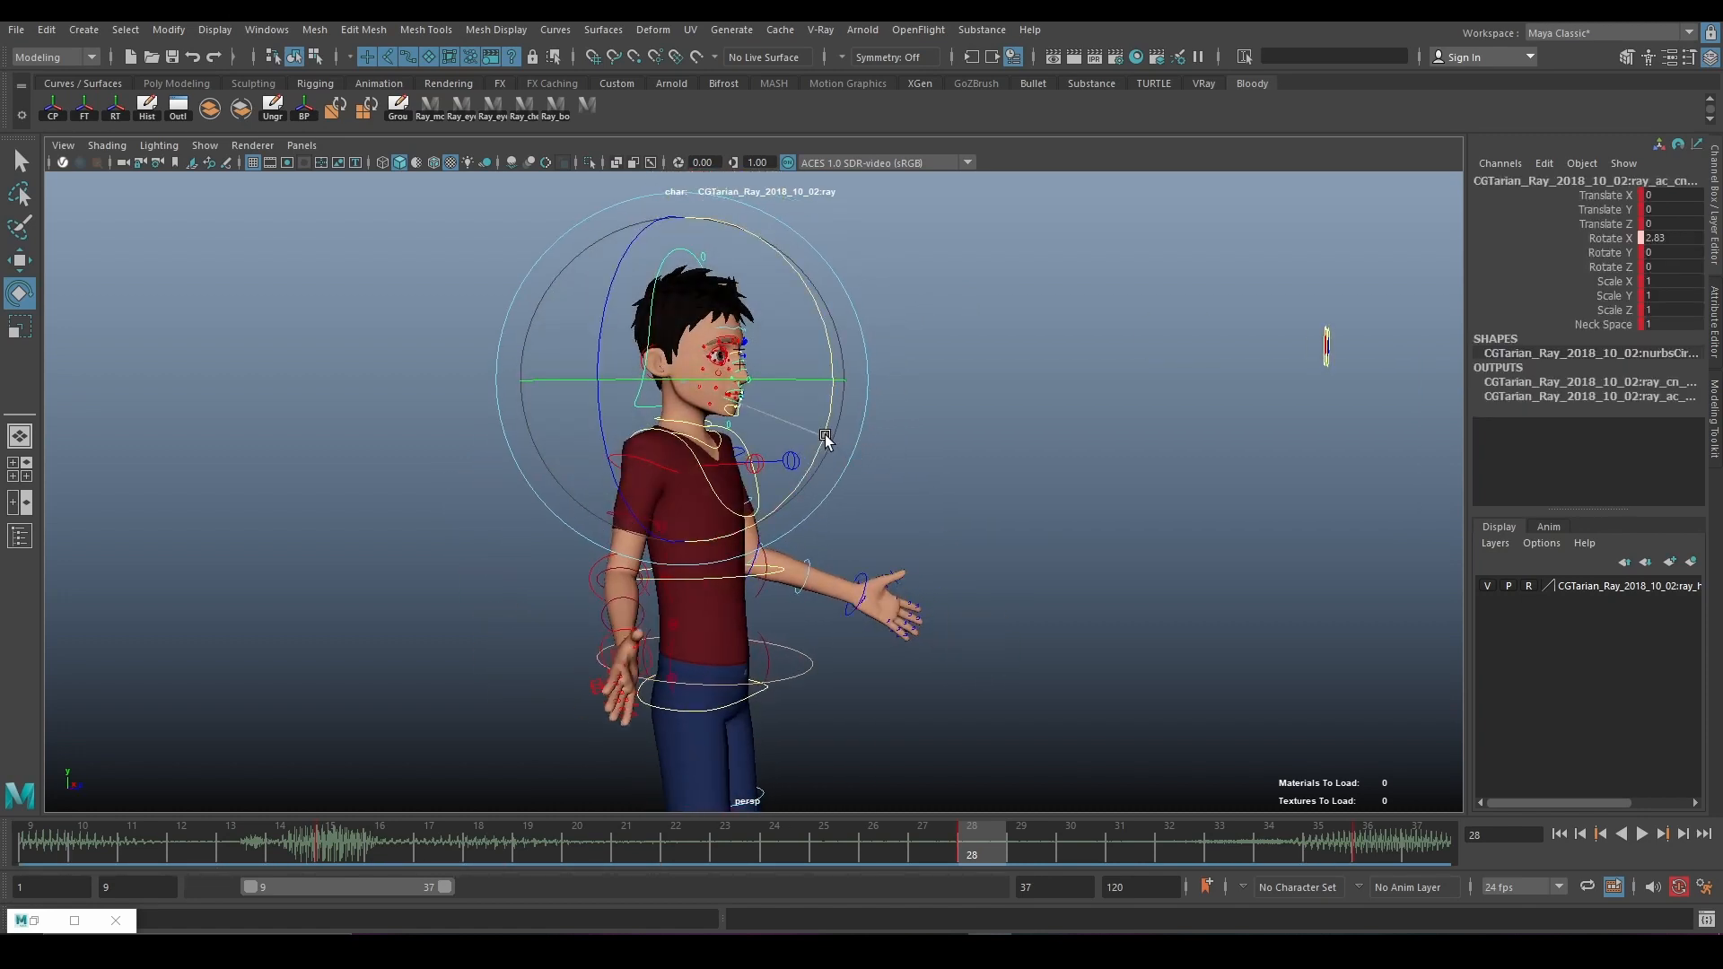
Scrub from frame 28 to frame 36 to check the transition from the side and front
left_click_drag(956, 849, 1160, 760)
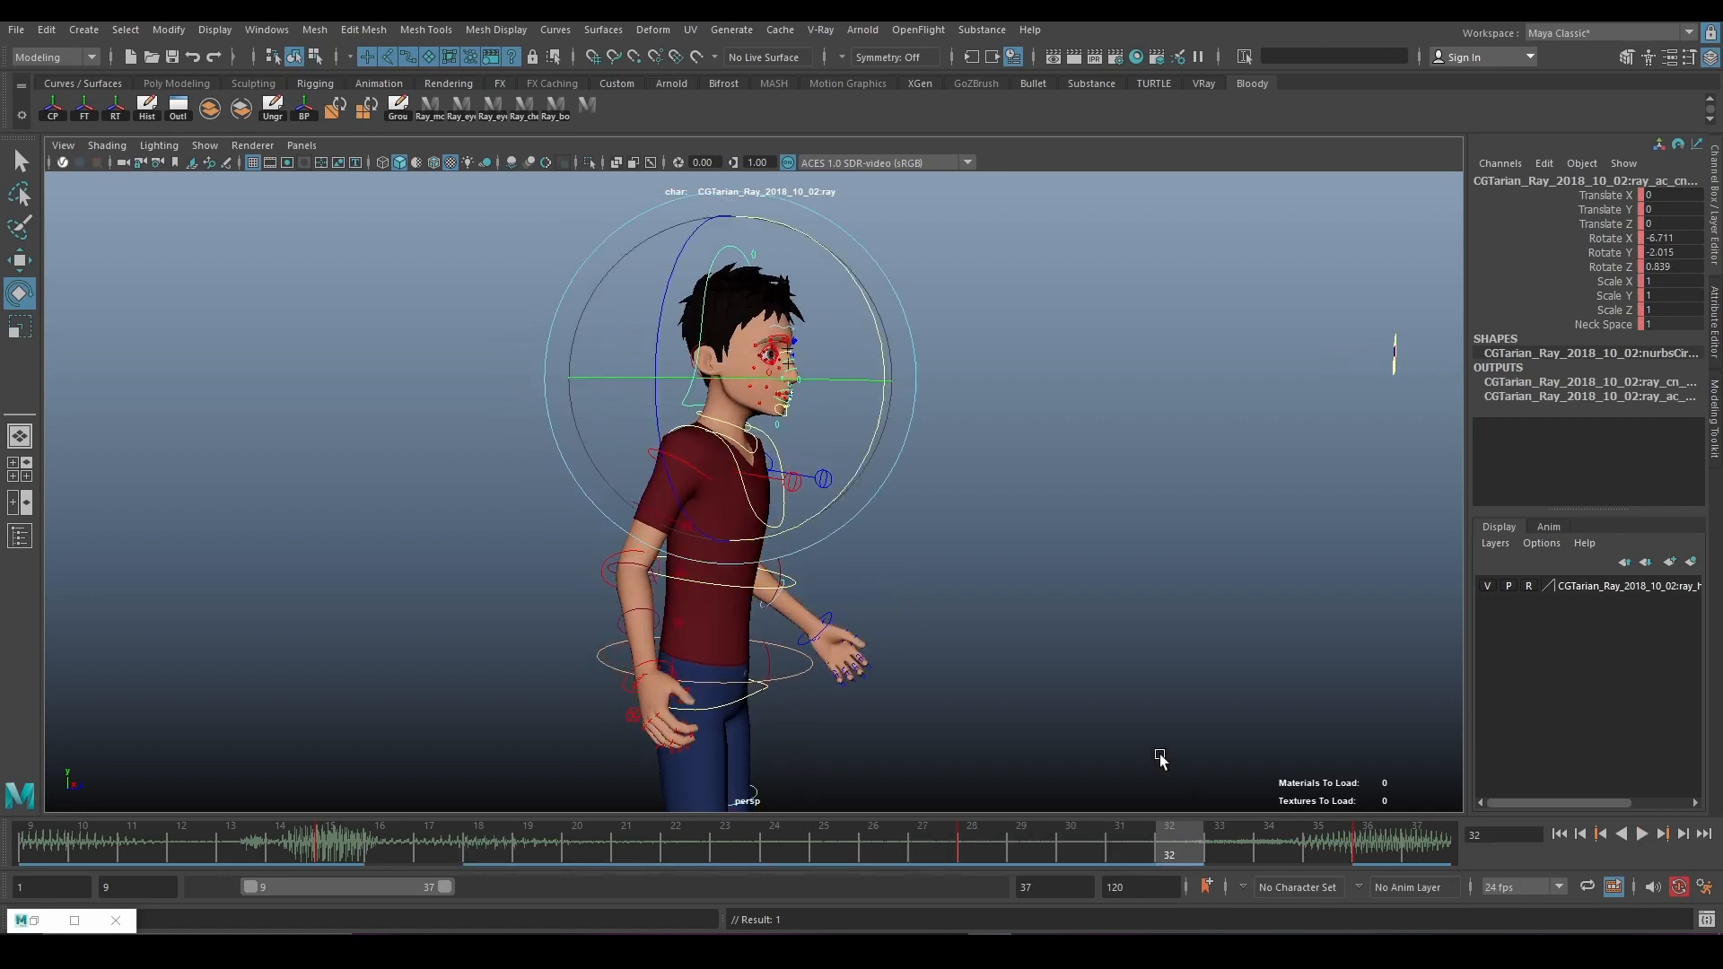
scroll(1031, 718, "down", 3)
left_click_drag(922, 679, 809, 668, "alt")
left_click_drag(1207, 848, 1362, 847)
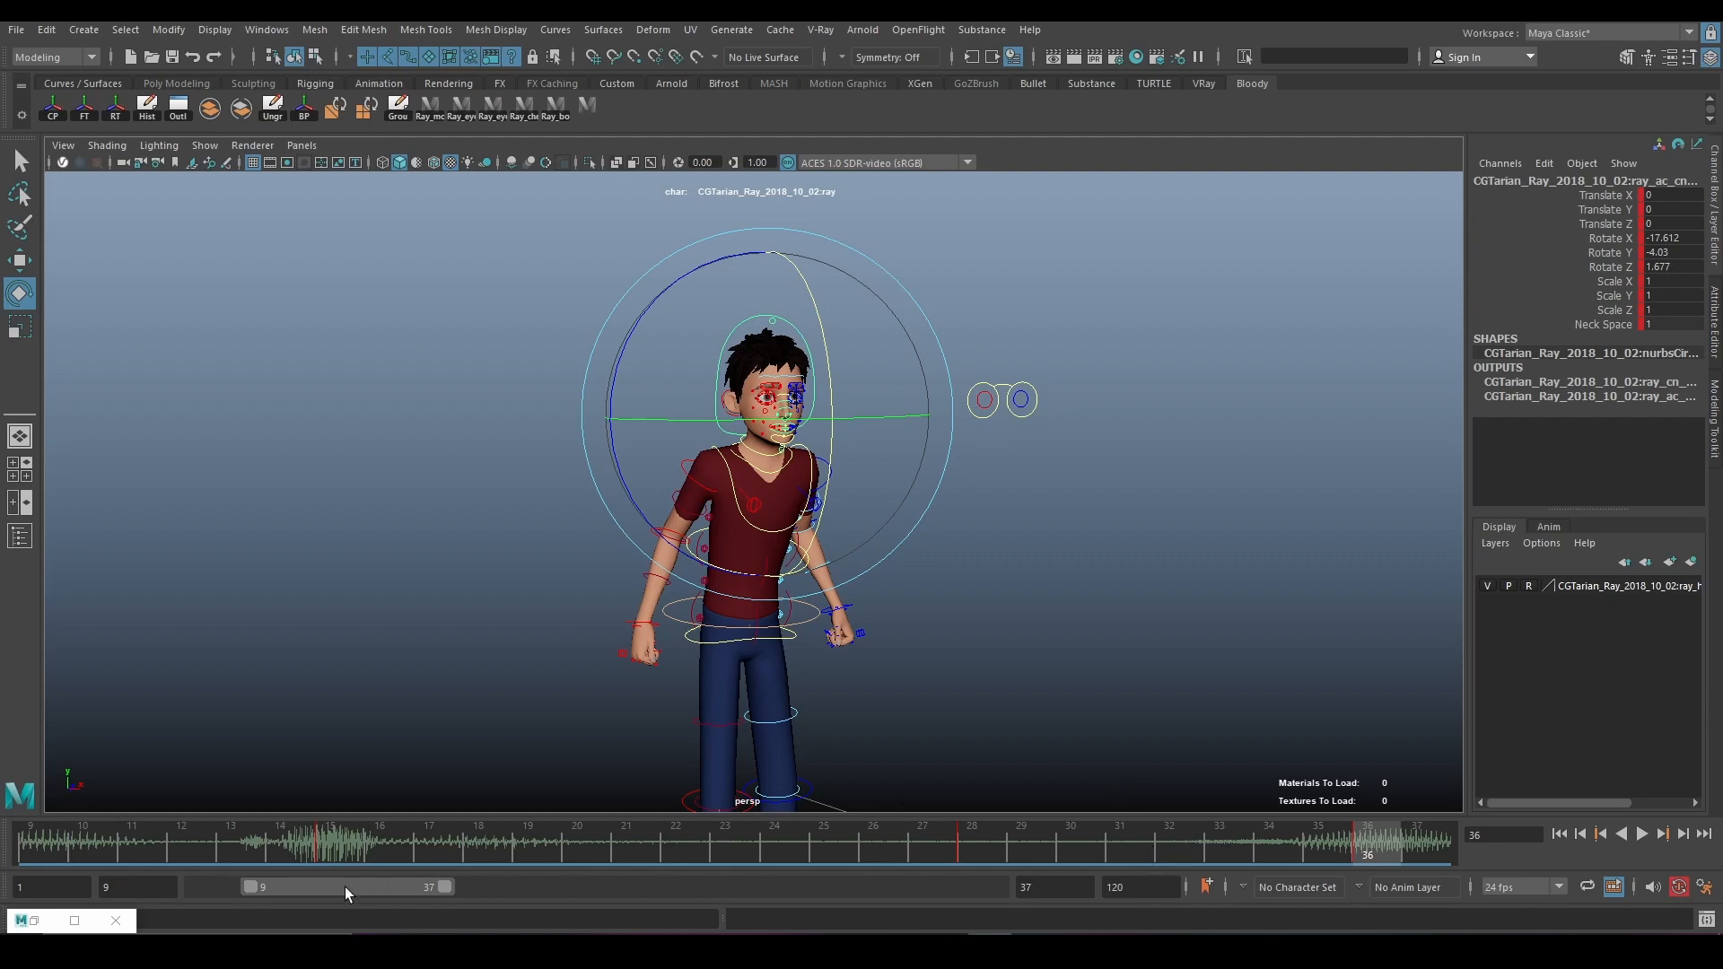
Shift and extend the visible playback range to frames 13–61, and play it back
left_click_drag(343, 886, 1051, 848)
left_click(56, 853)
left_click_drag(399, 888, 479, 886)
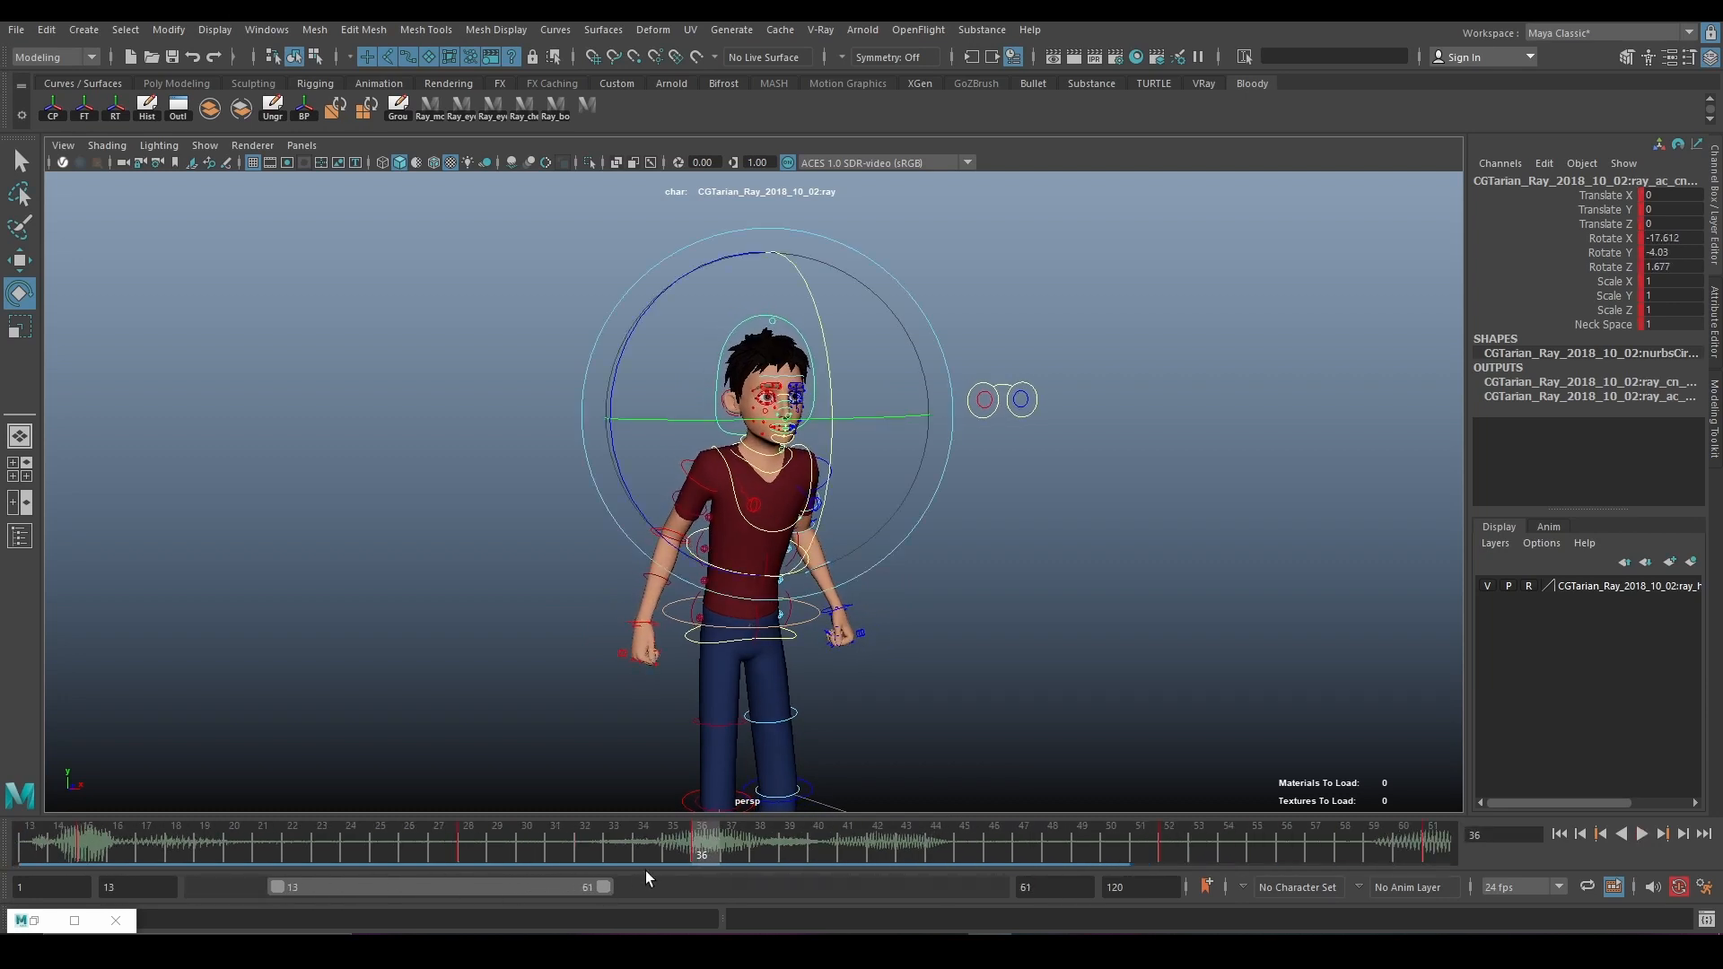
key("alt+v")
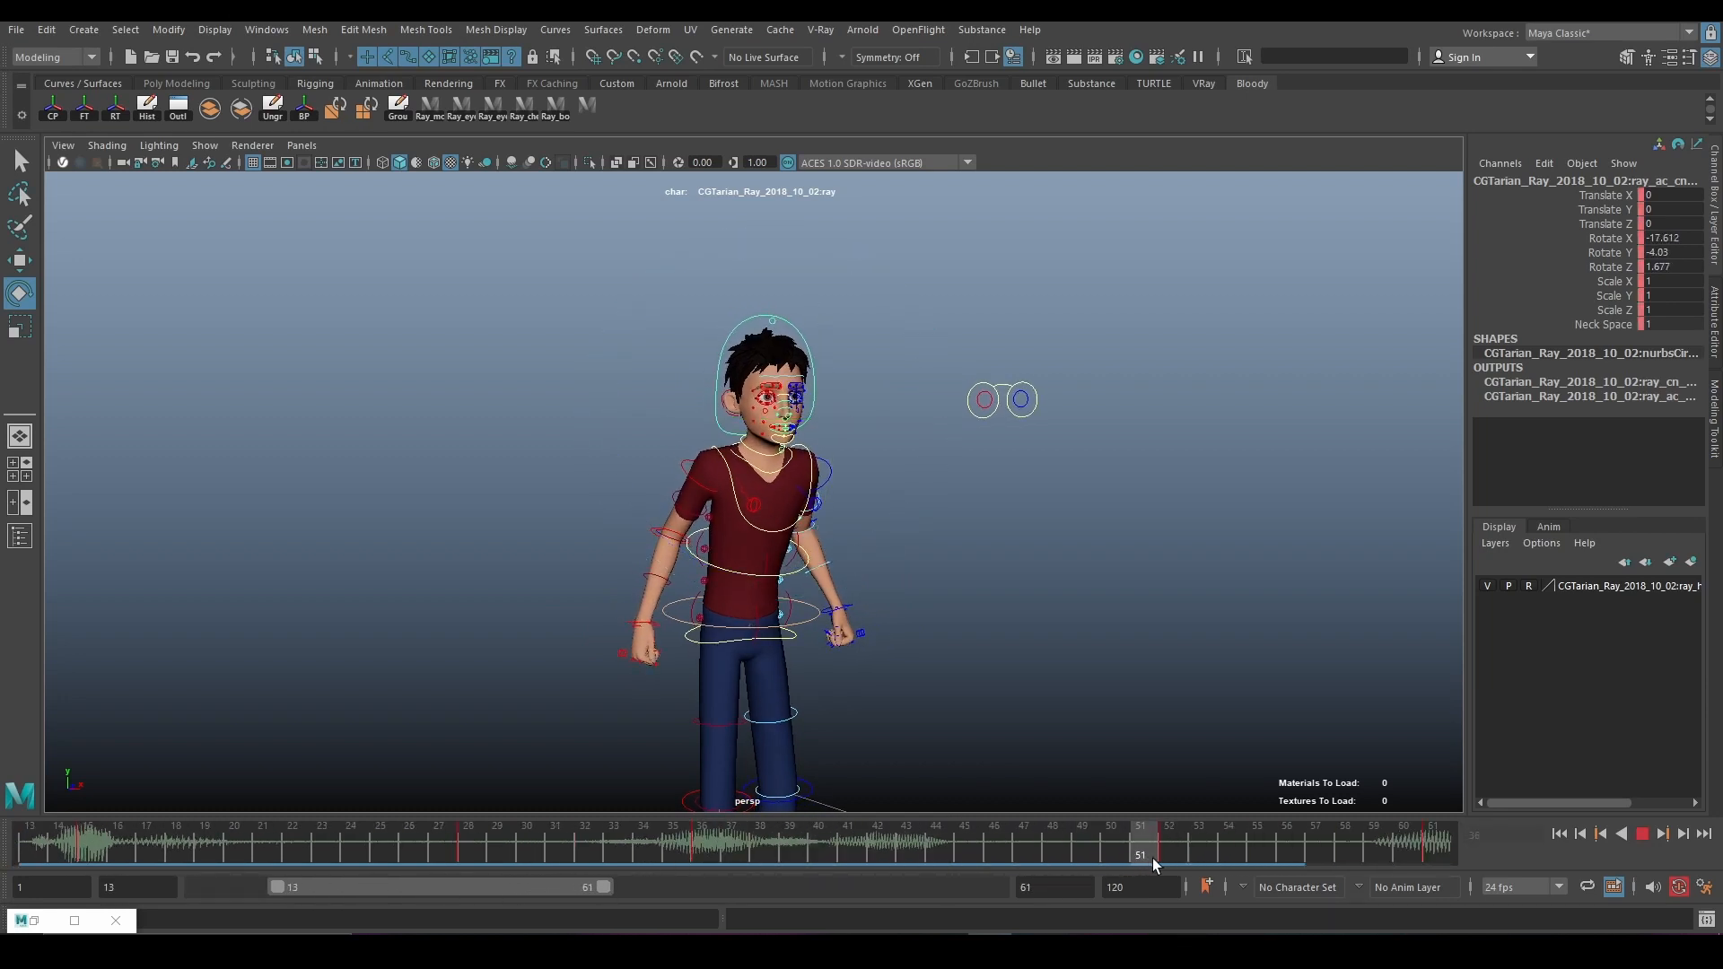
Go to frame 52 and rotate the hip control forward slightly, to Rotate X 3.431, in side view
left_click_drag(1152, 857, 1168, 858)
scroll(1038, 673, "up", 4)
left_click_drag(1038, 673, 1095, 742, "alt")
middle_click_drag(857, 790, 848, 704, "alt")
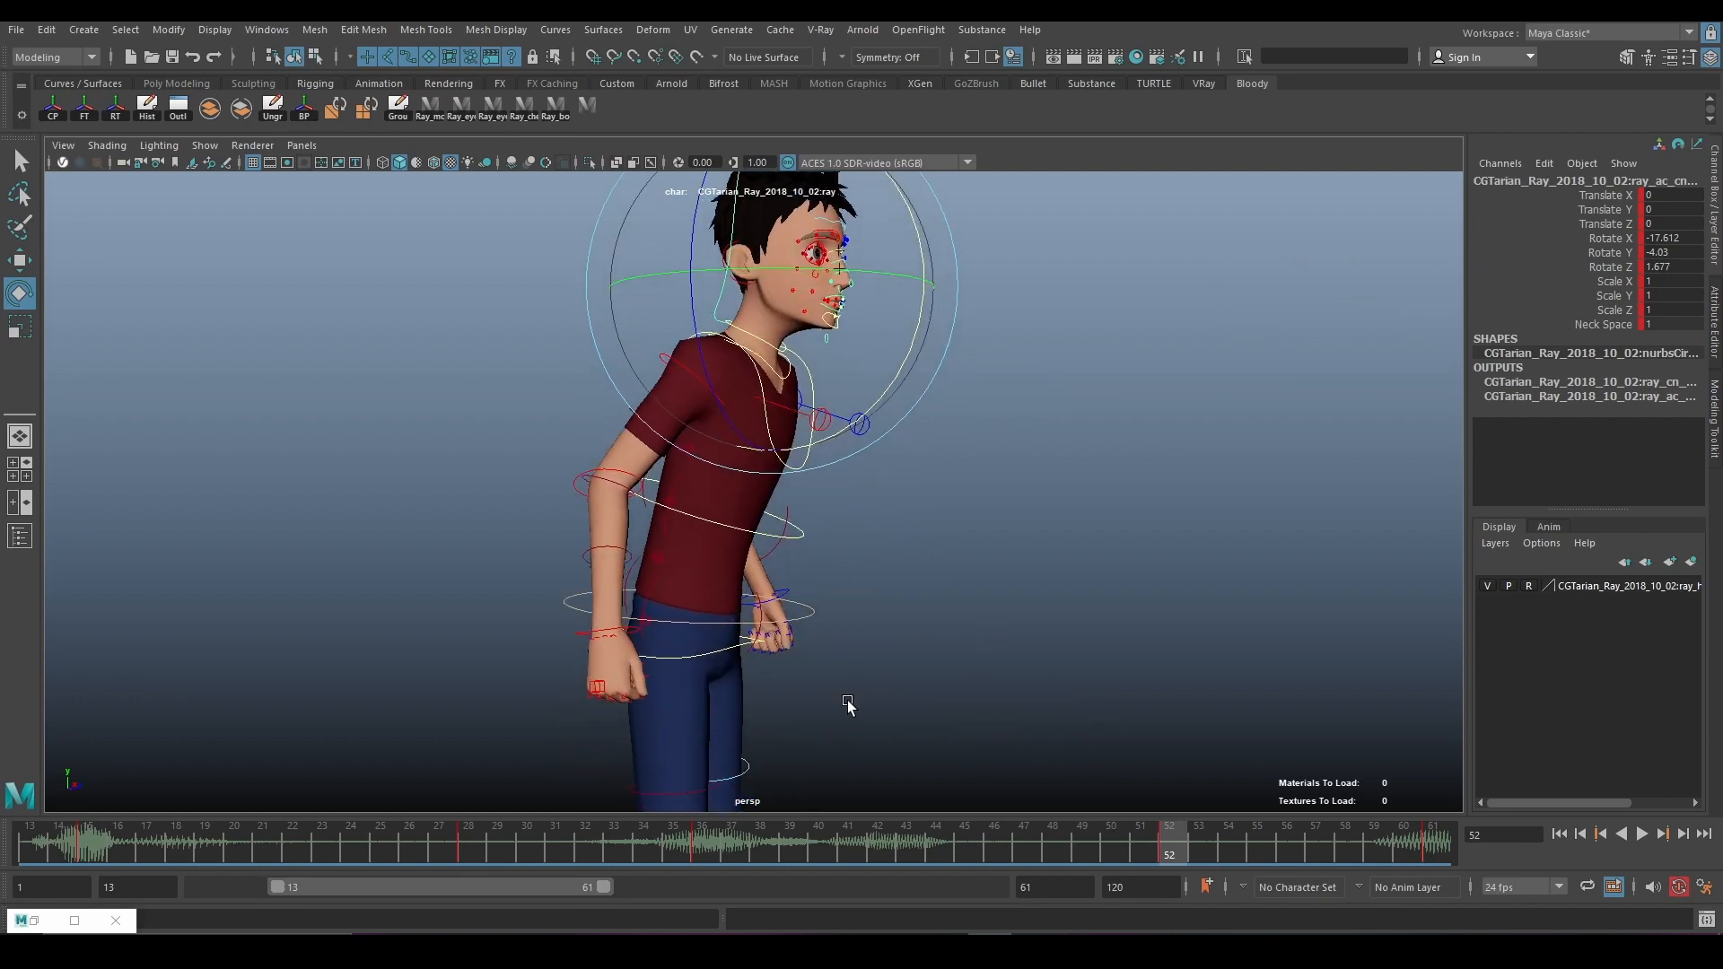
left_click_drag(677, 414, 910, 383, "alt")
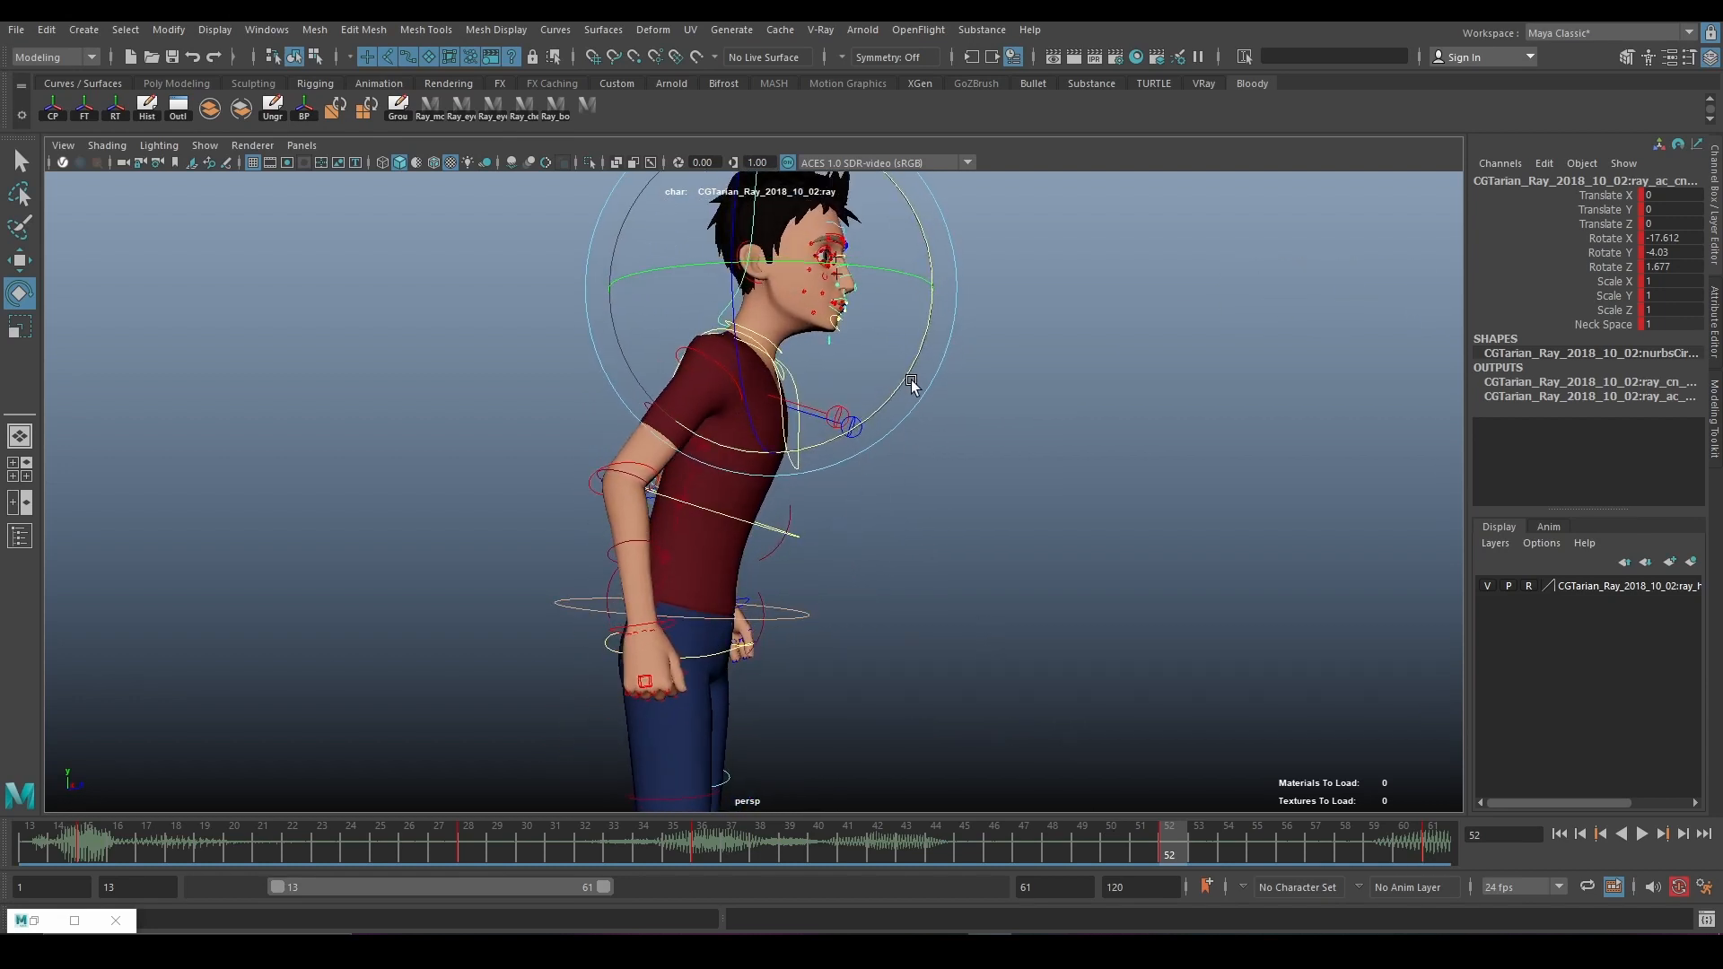
left_click(797, 628)
left_click(863, 606)
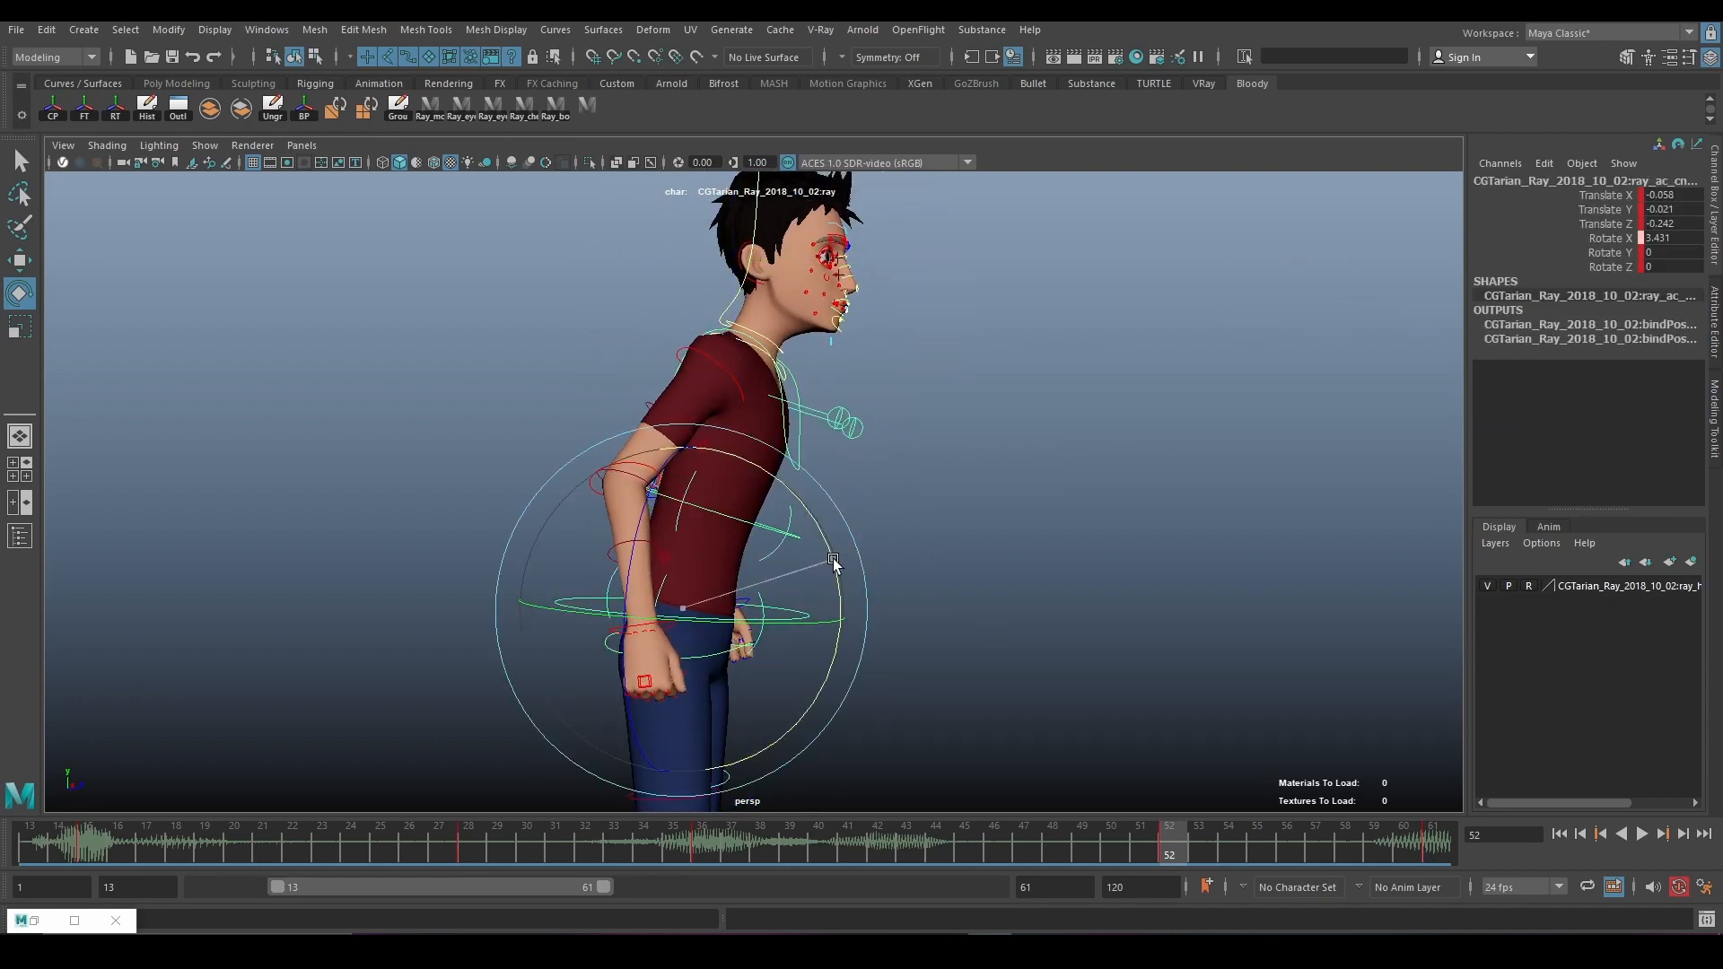
Bend the waist and chest controls slightly further forward at frame 52
left_click(898, 539)
left_click(786, 525)
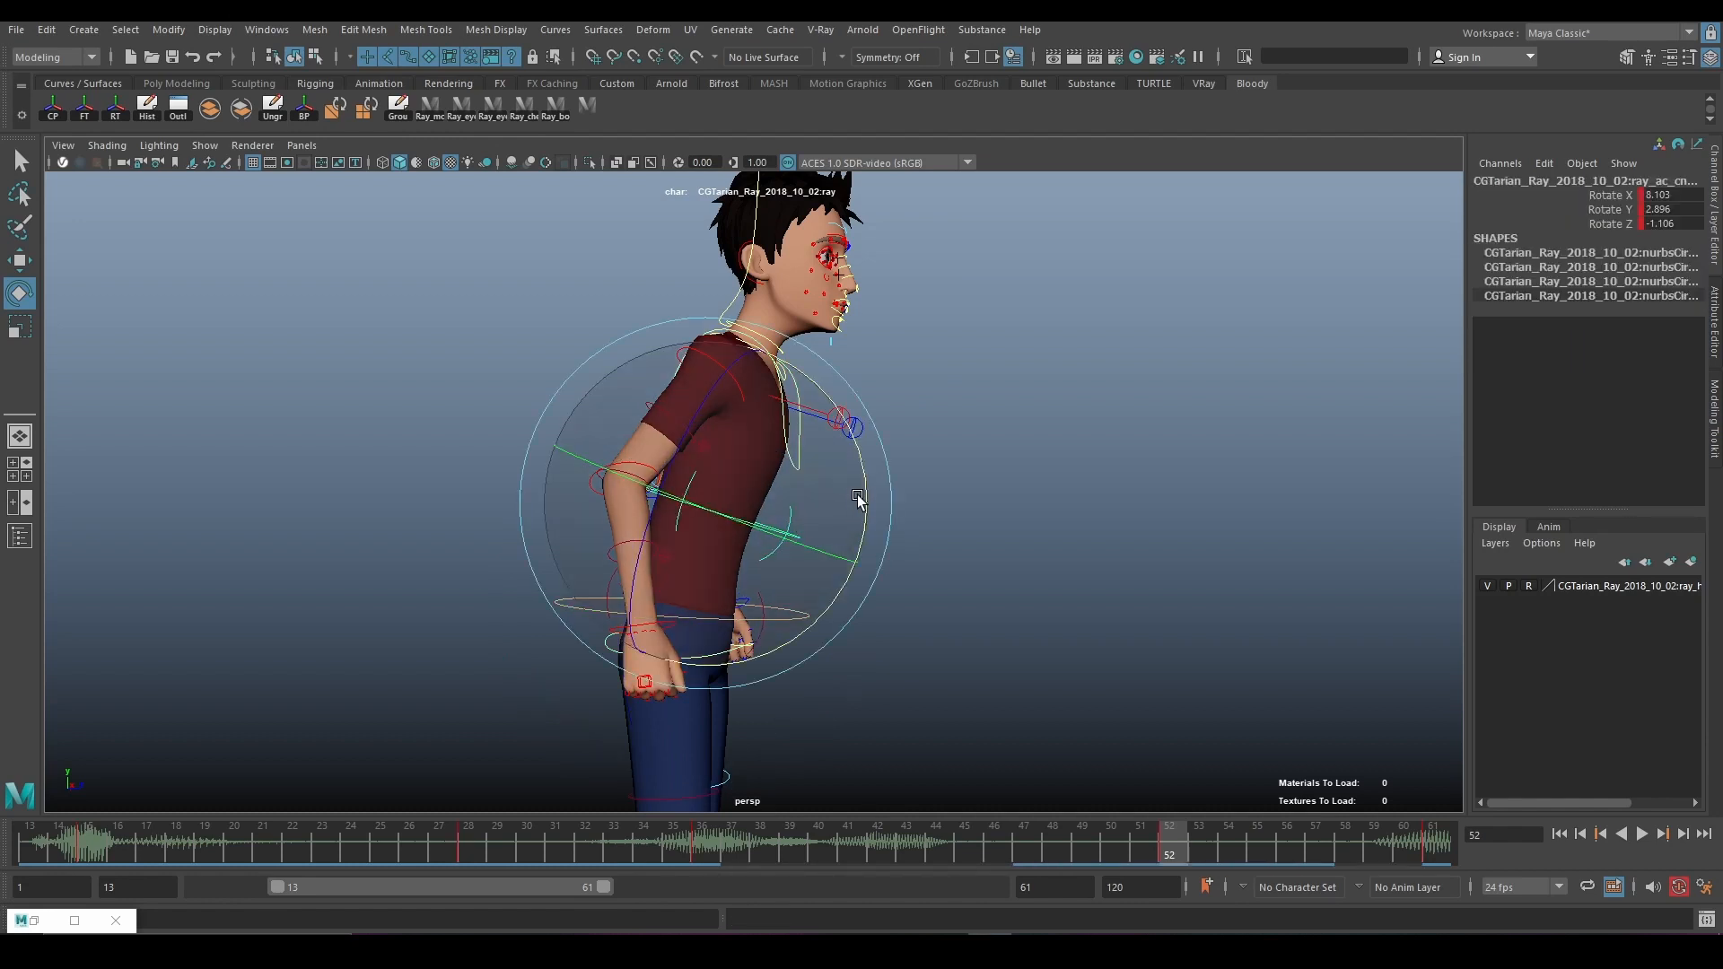
left_click_drag(861, 495, 862, 500)
left_click(821, 471)
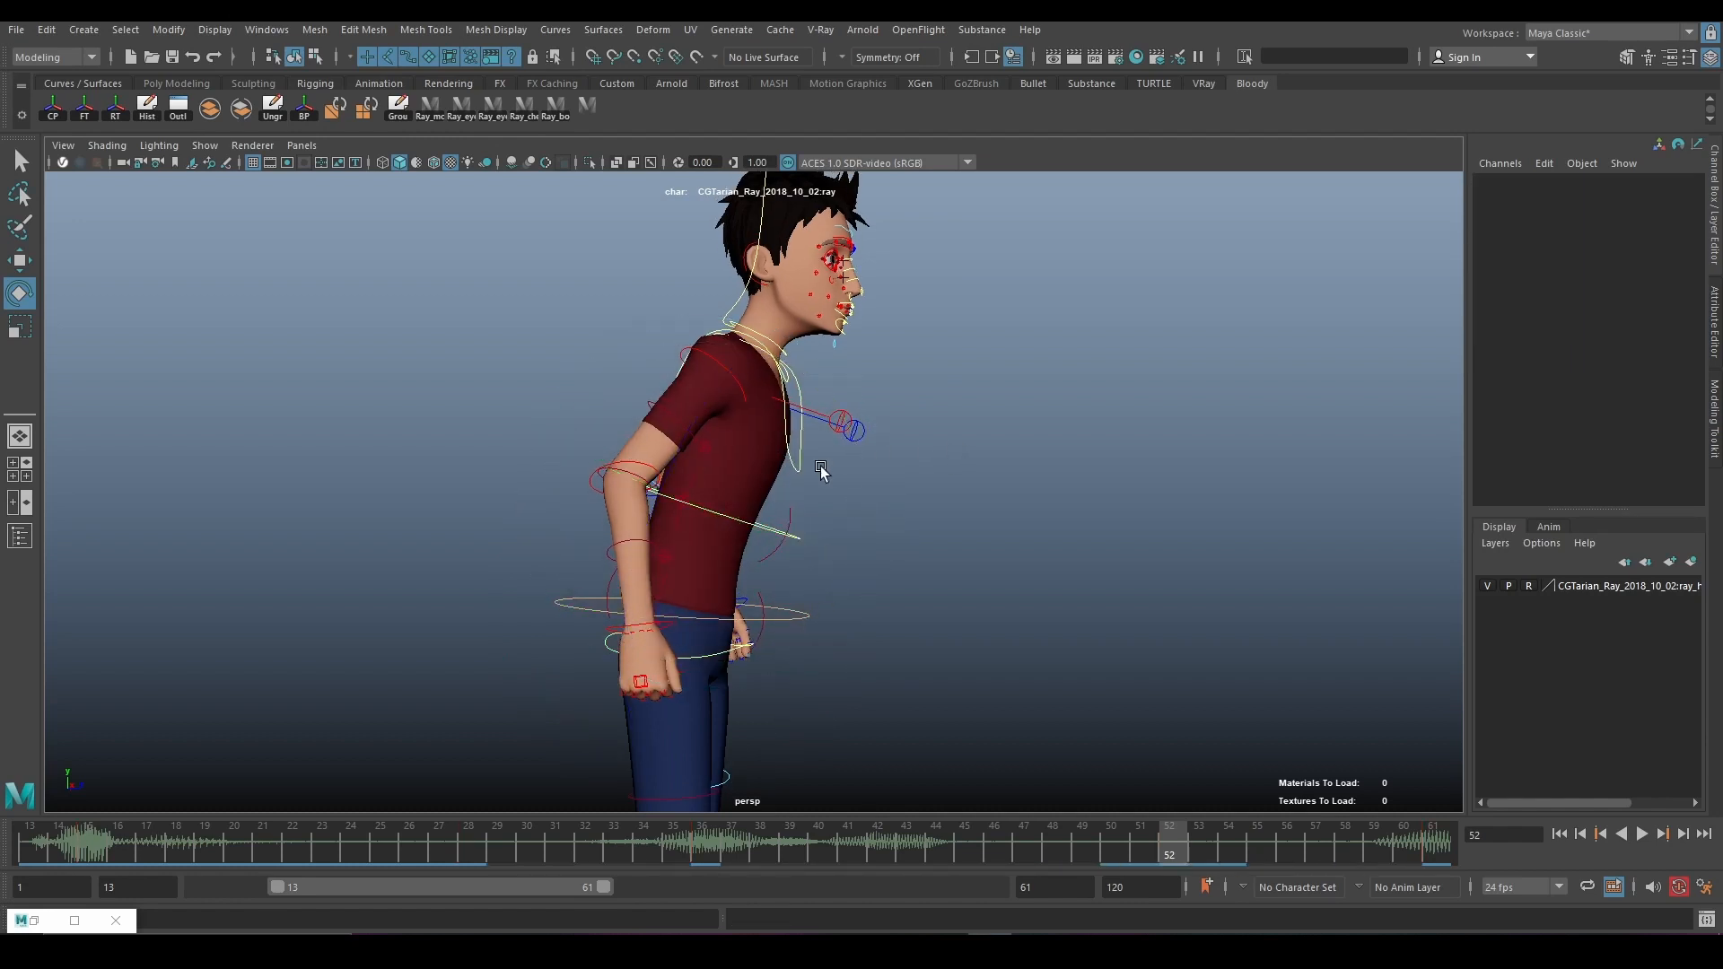
left_click(804, 461)
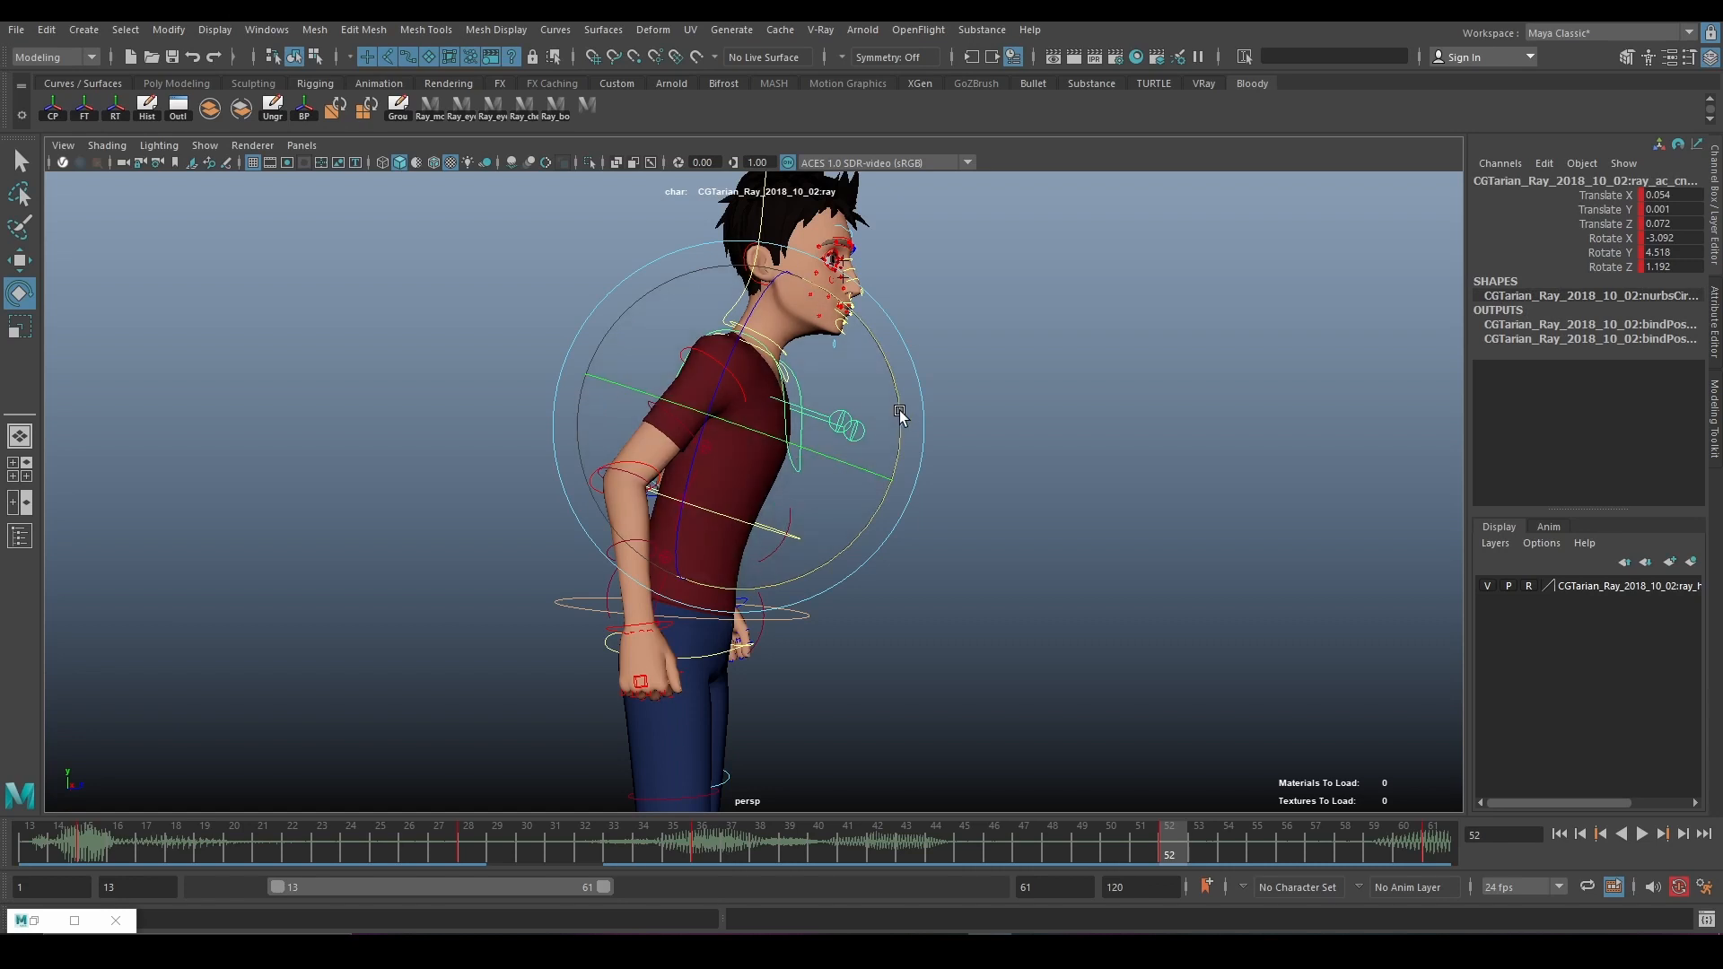
left_click_drag(900, 416, 900, 422)
Tilt the head upward at frame 52, setting the head control's Rotate X to about -19.9
left_click(876, 344)
left_click(759, 287)
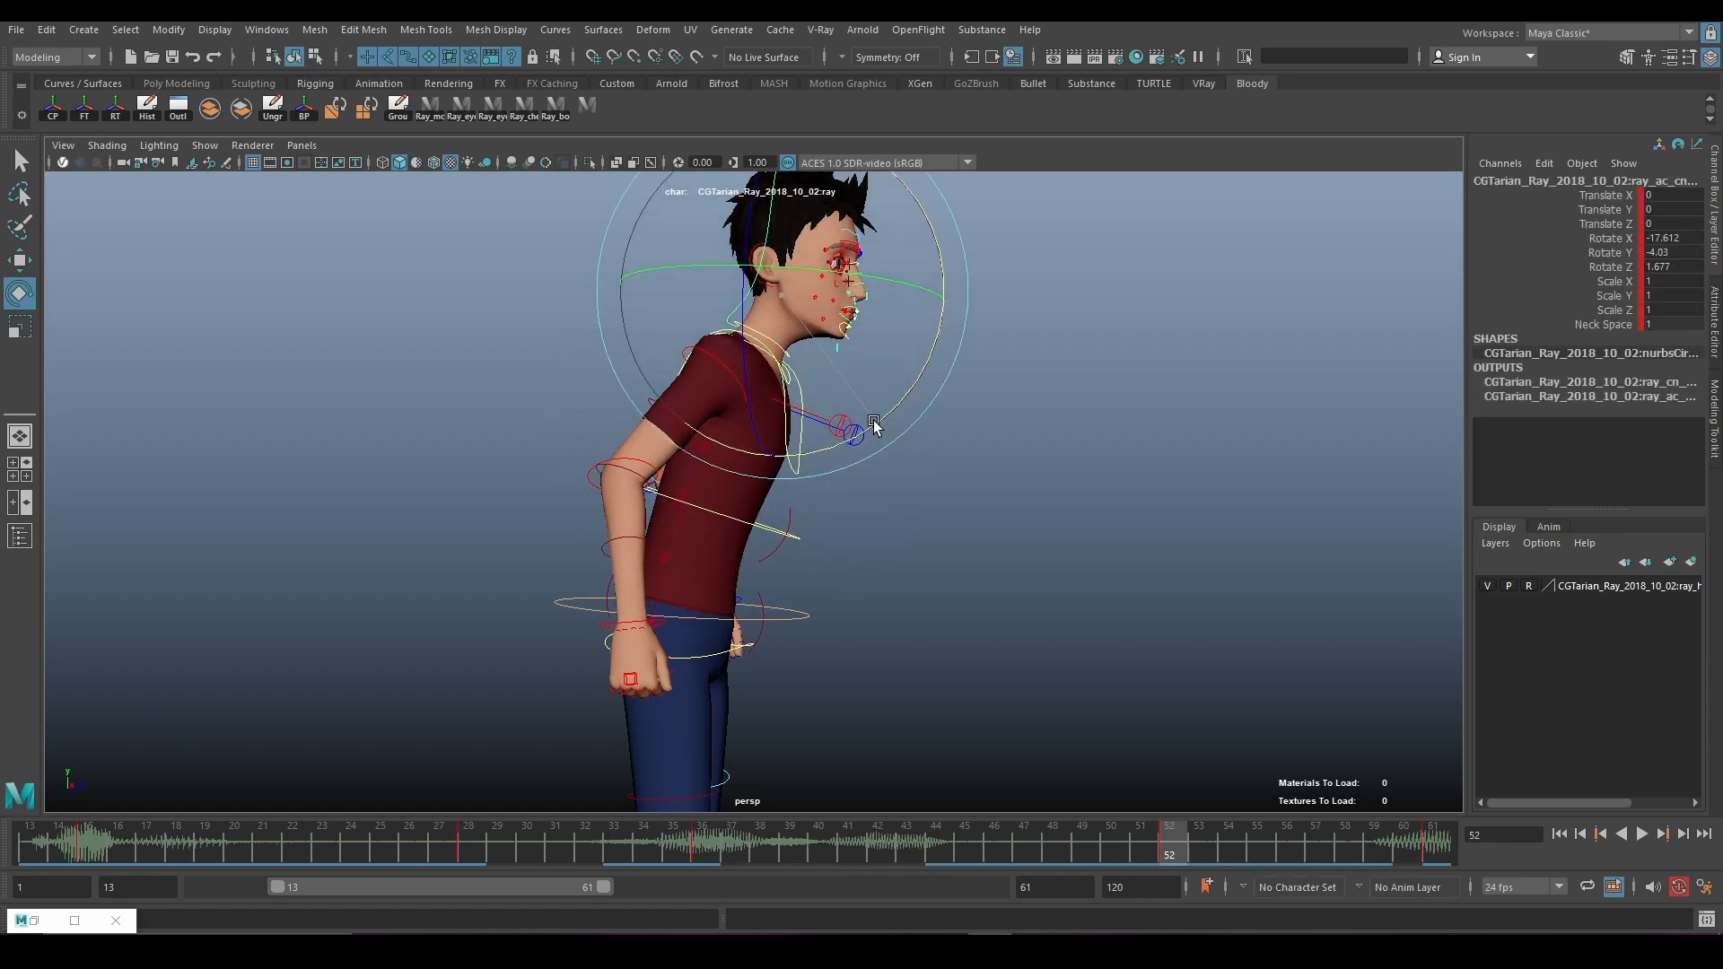
left_click_drag(875, 424, 876, 417)
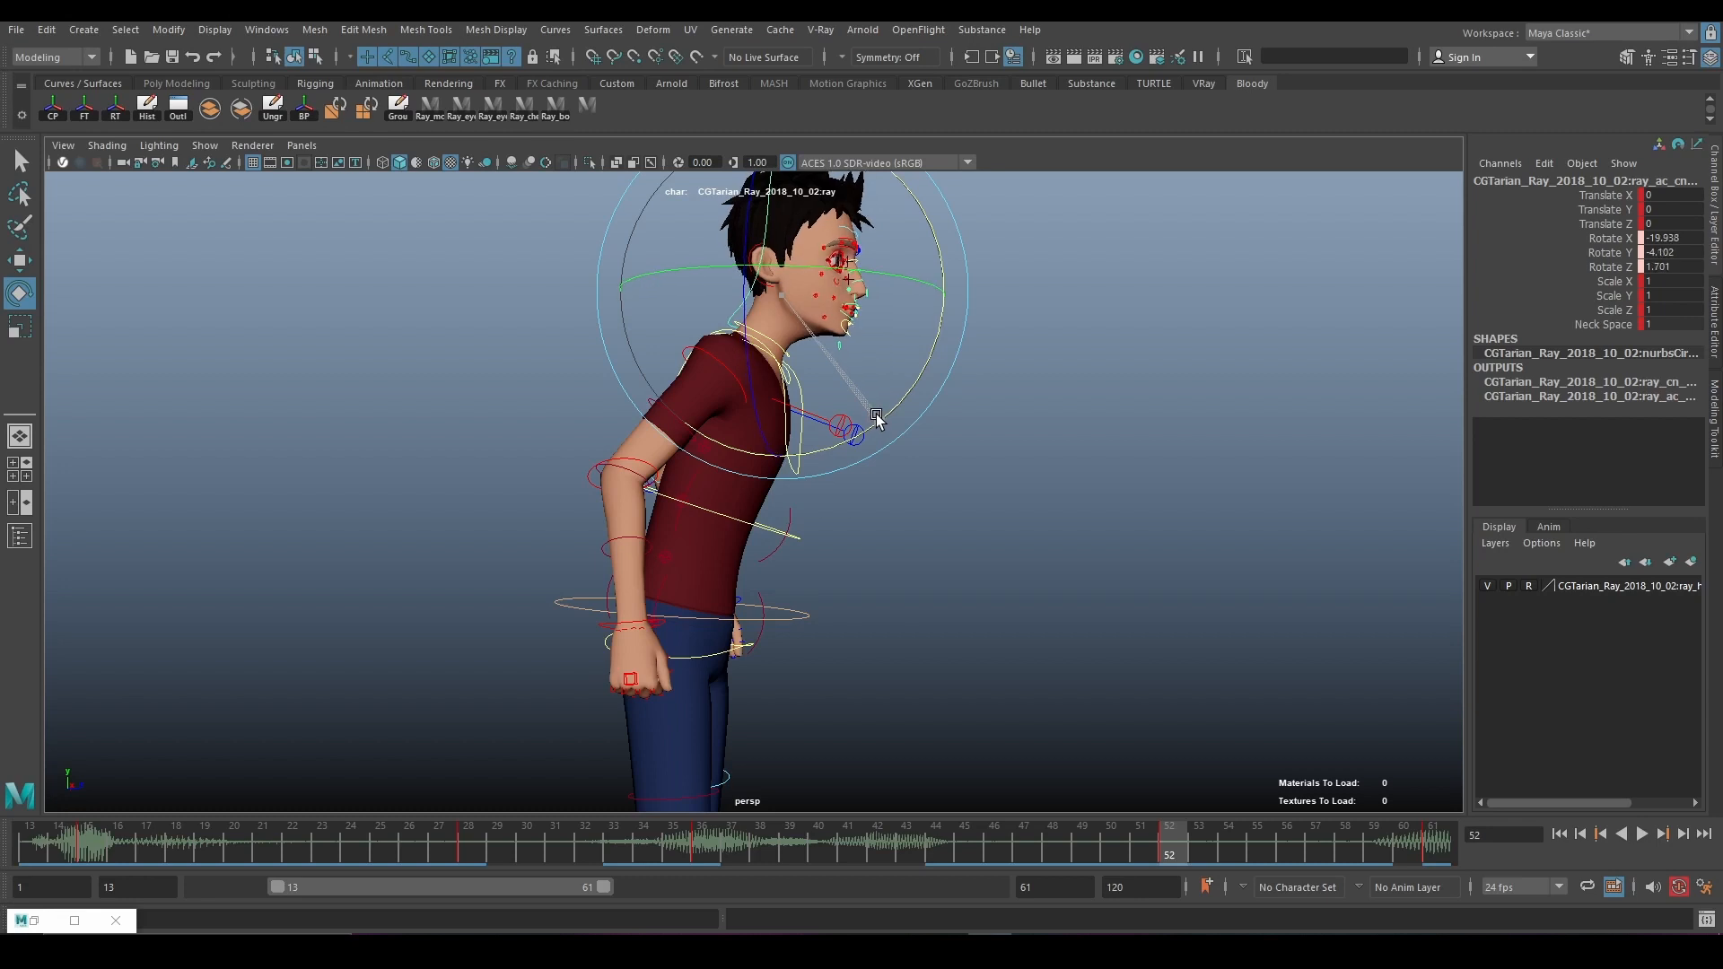
Rotate the right arm's upper-arm and wrist controls slightly at frame 52 to follow the body's lean
left_click(851, 396)
left_click(734, 371)
left_click_drag(727, 522, 752, 535)
left_click(655, 467)
left_click(785, 599)
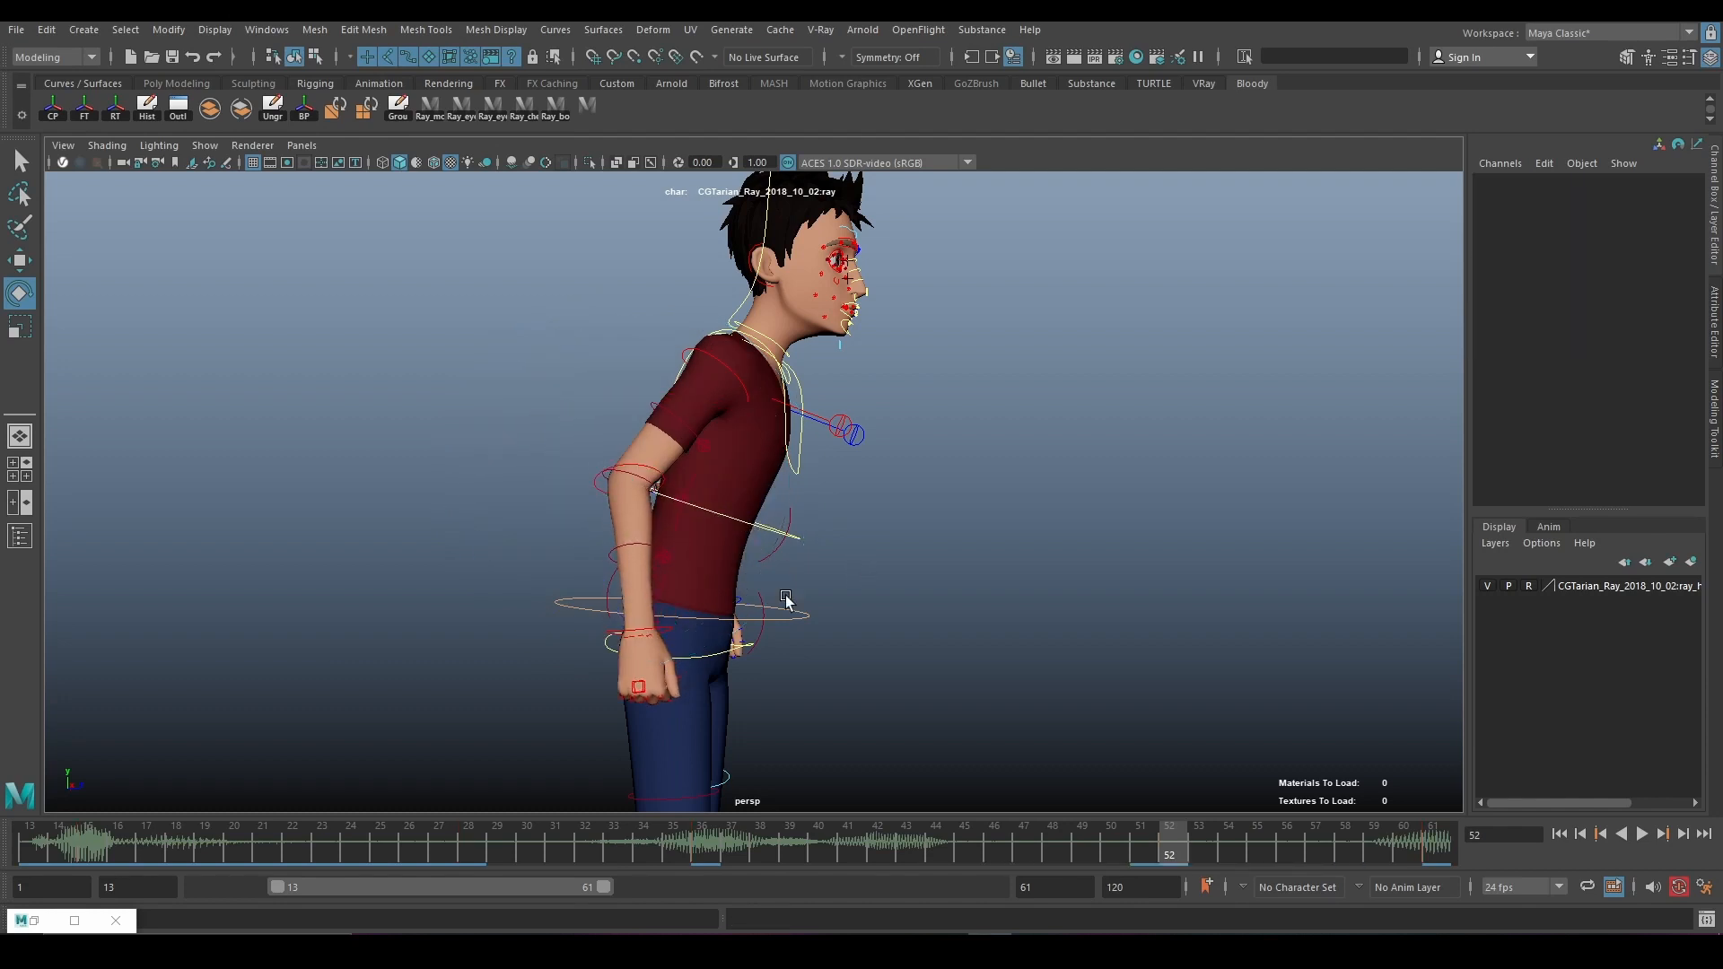
left_click(669, 627)
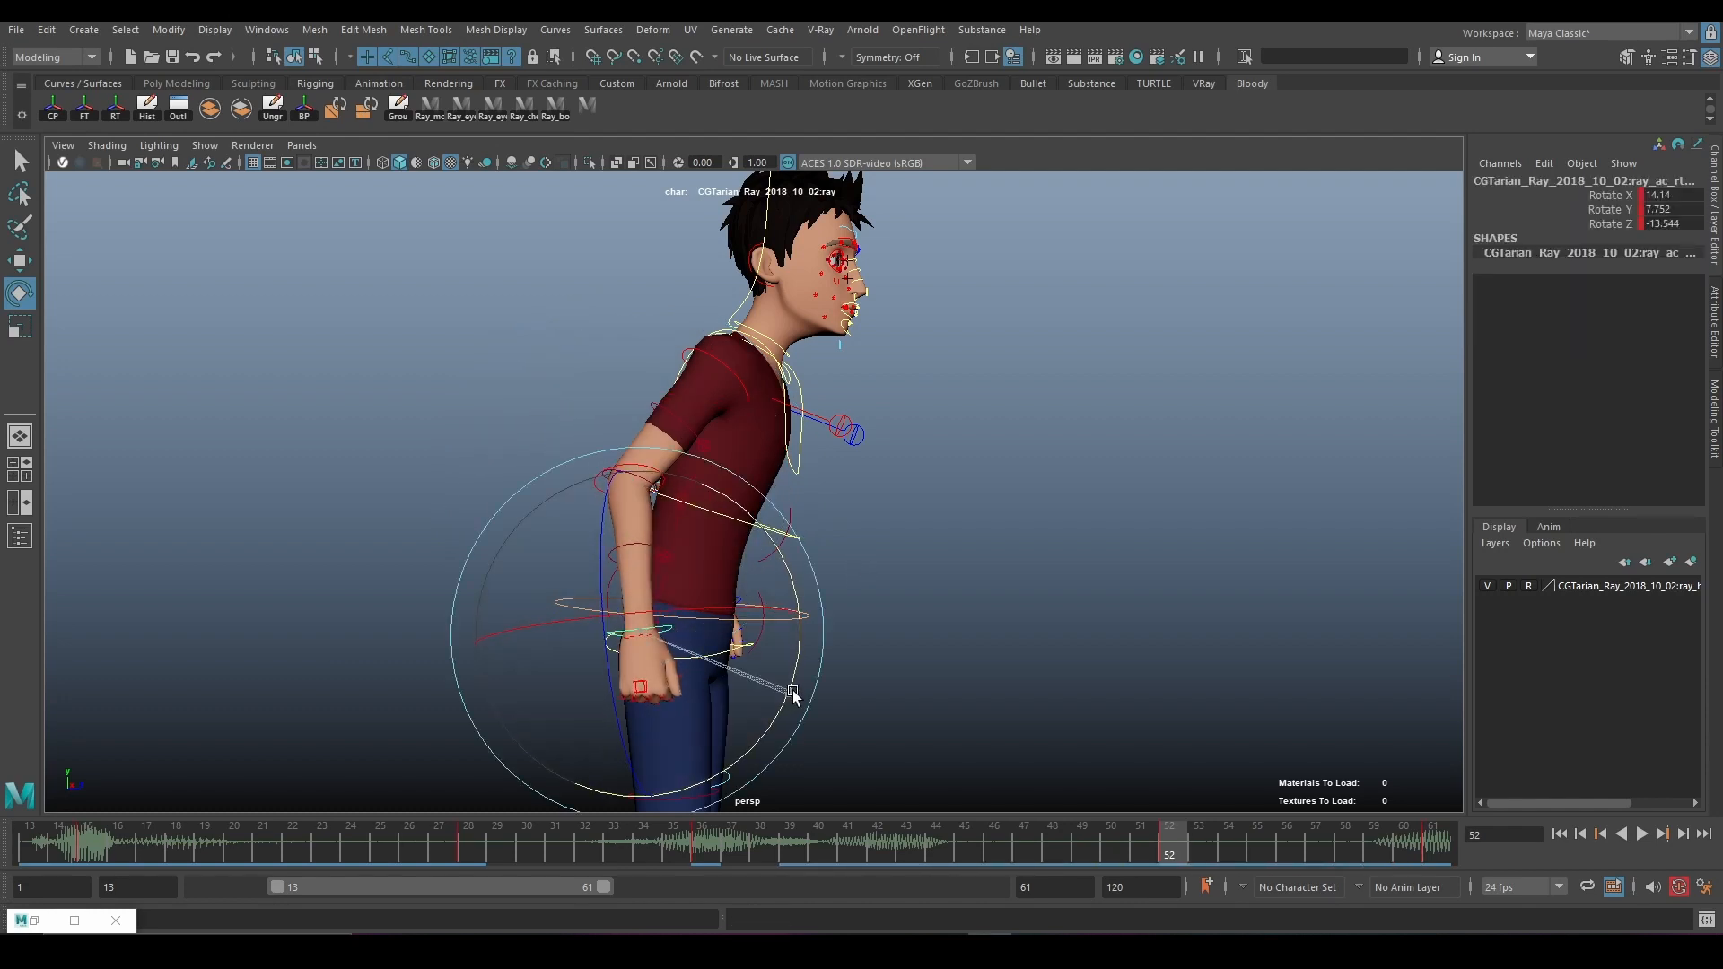
left_click_drag(793, 690, 673, 583)
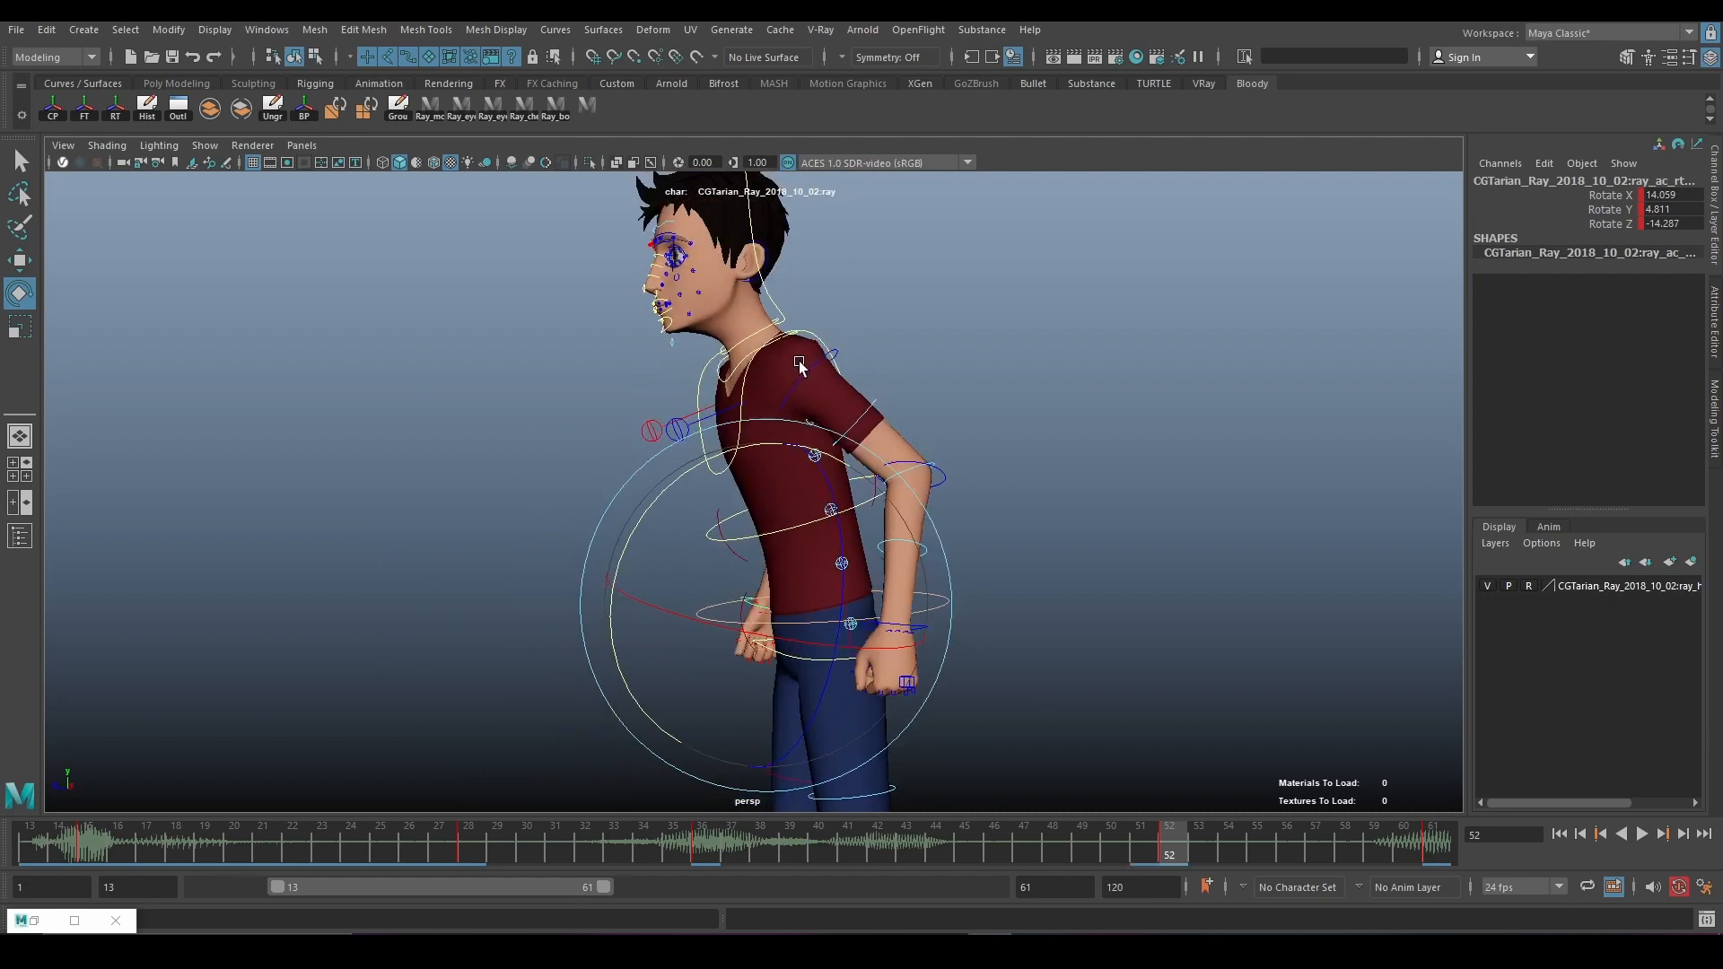
Rotate the left upper arm, elbow and wrist slightly at frame 52, with the wrist's Rotate X at about -6.4
left_click(810, 373)
left_click_drag(812, 530, 801, 531)
left_click(957, 504)
left_click(941, 486)
left_click_drag(814, 589, 826, 599)
left_click(1026, 640)
left_click(917, 636)
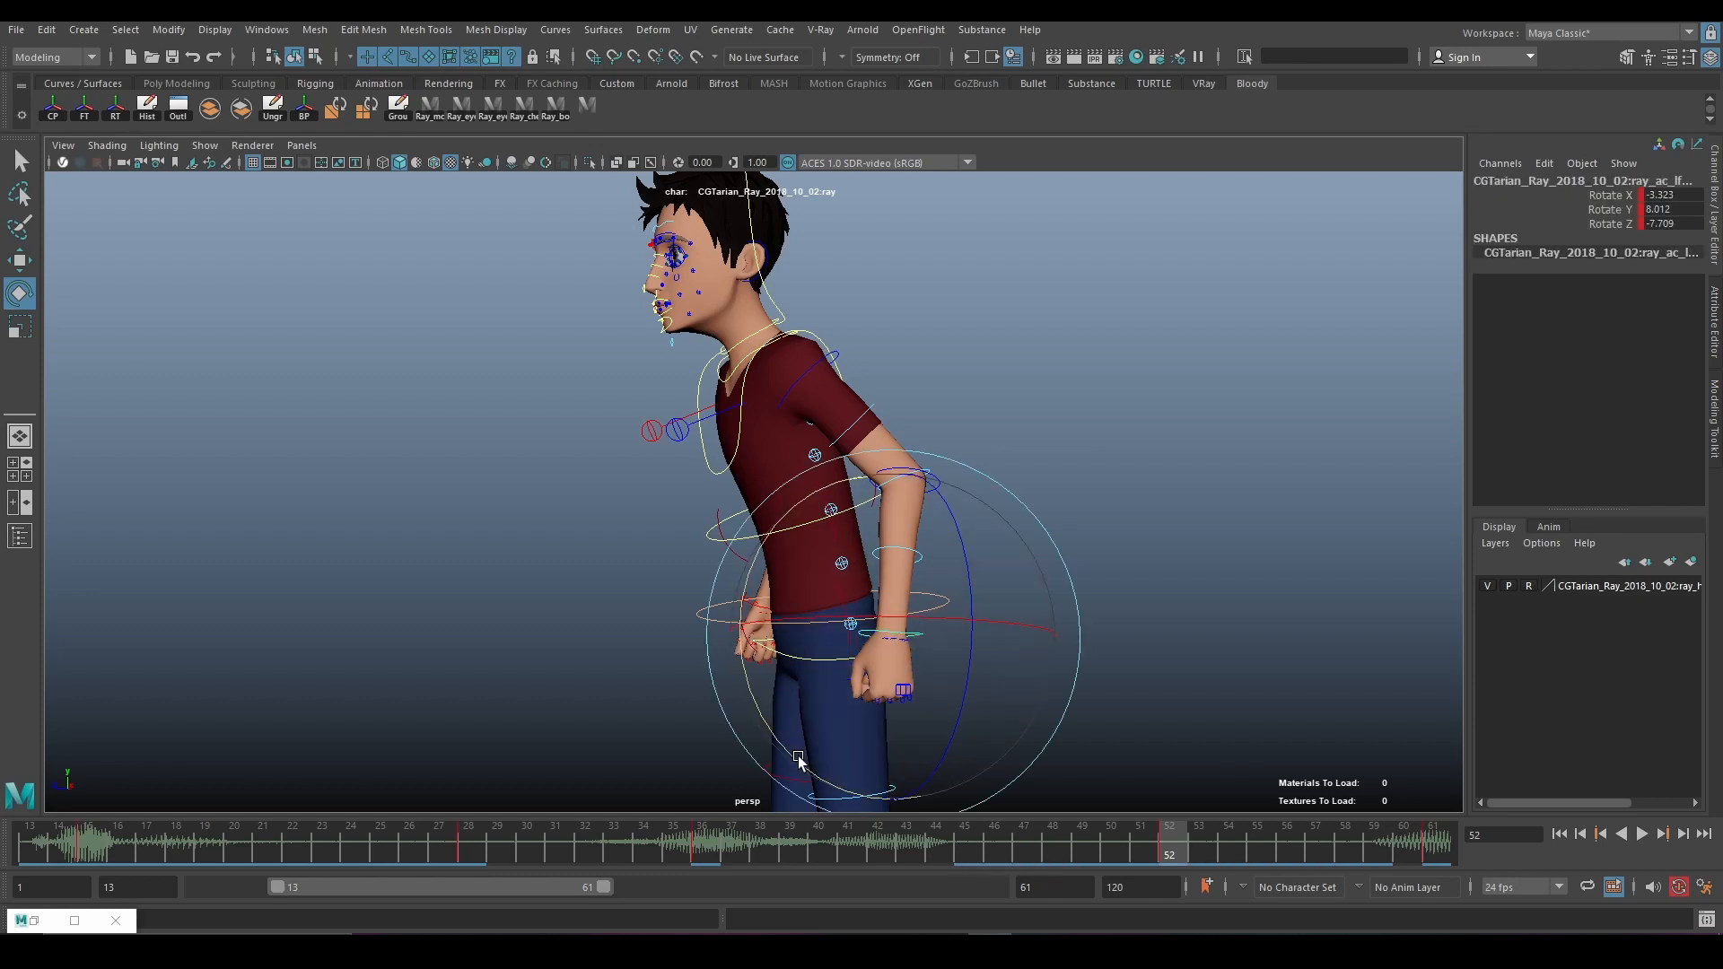
left_click_drag(796, 758, 777, 736)
left_click_drag(867, 709, 942, 651)
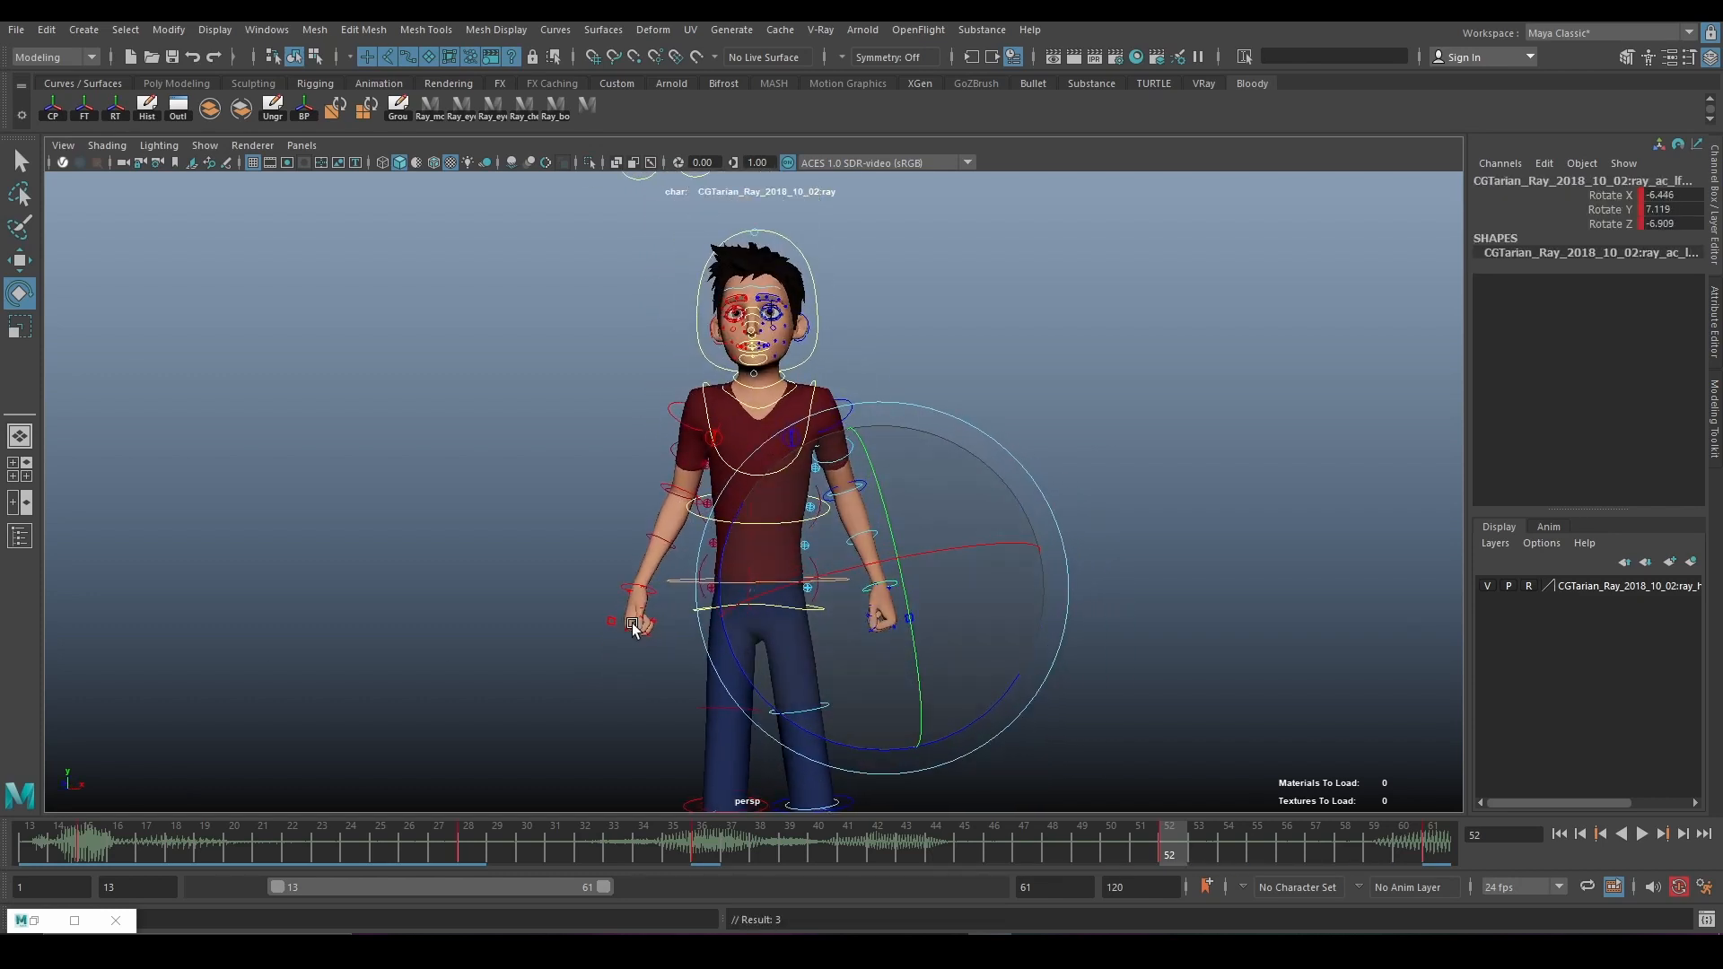
Refine the right wrist's rotation at frame 52 and check both arms from behind the character
left_click(619, 584)
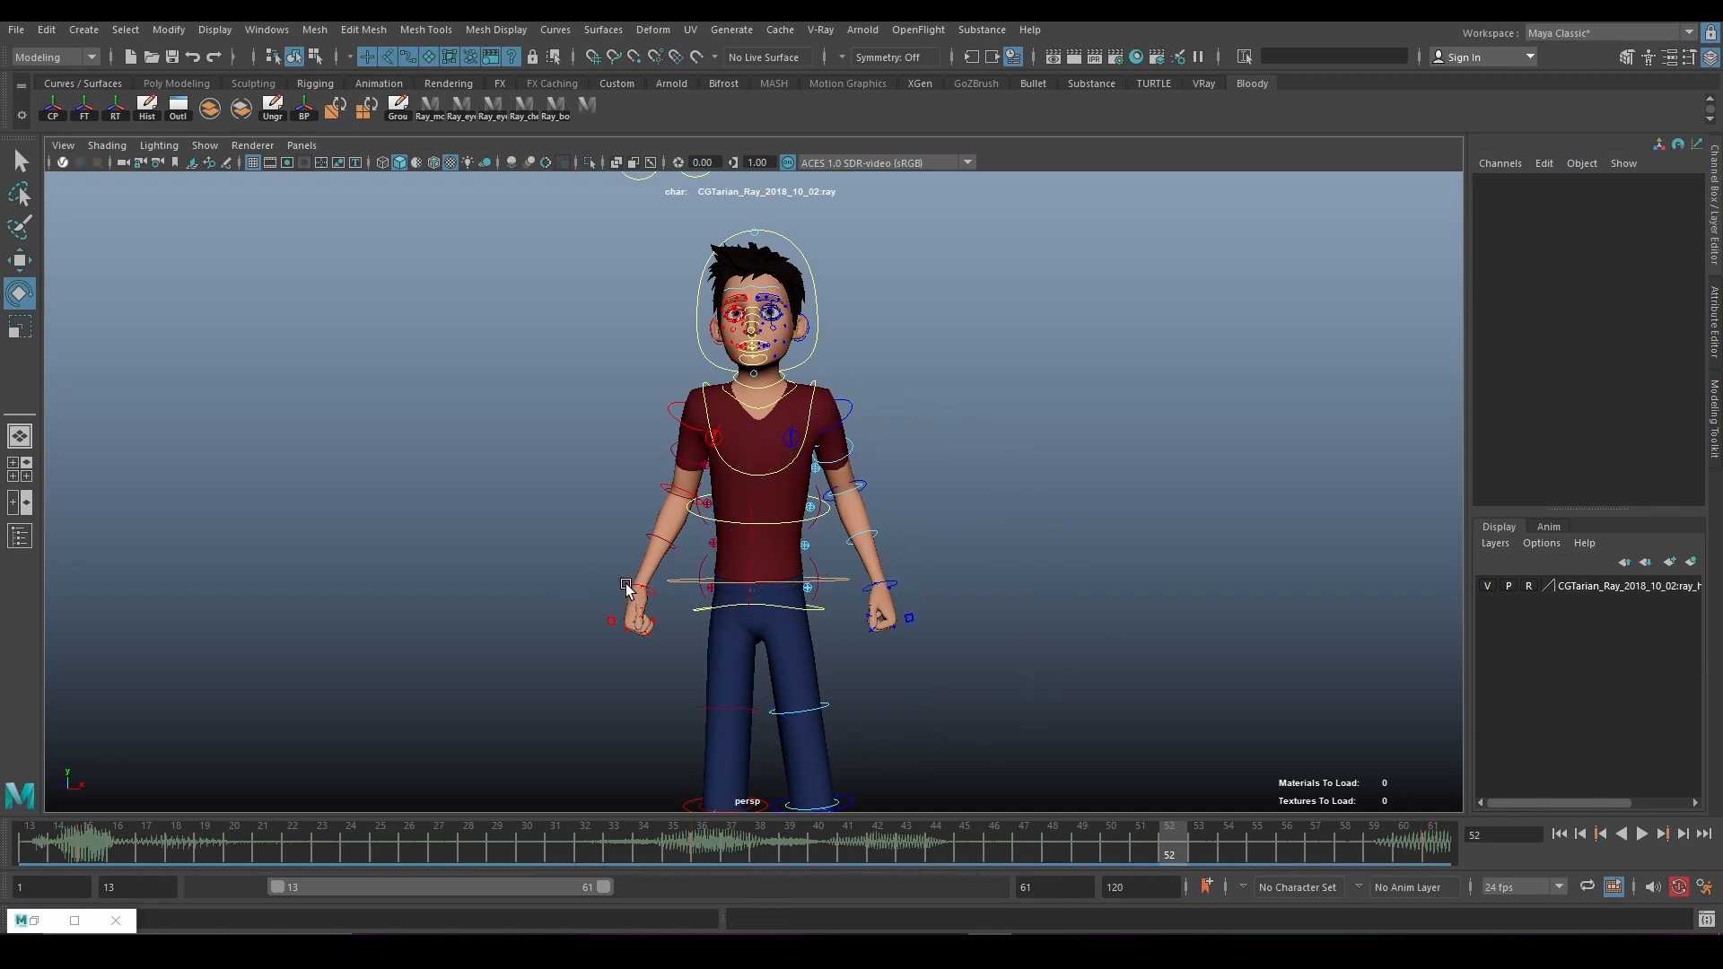
left_click(635, 587)
left_click_drag(770, 471, 887, 551, "alt")
left_click(886, 551)
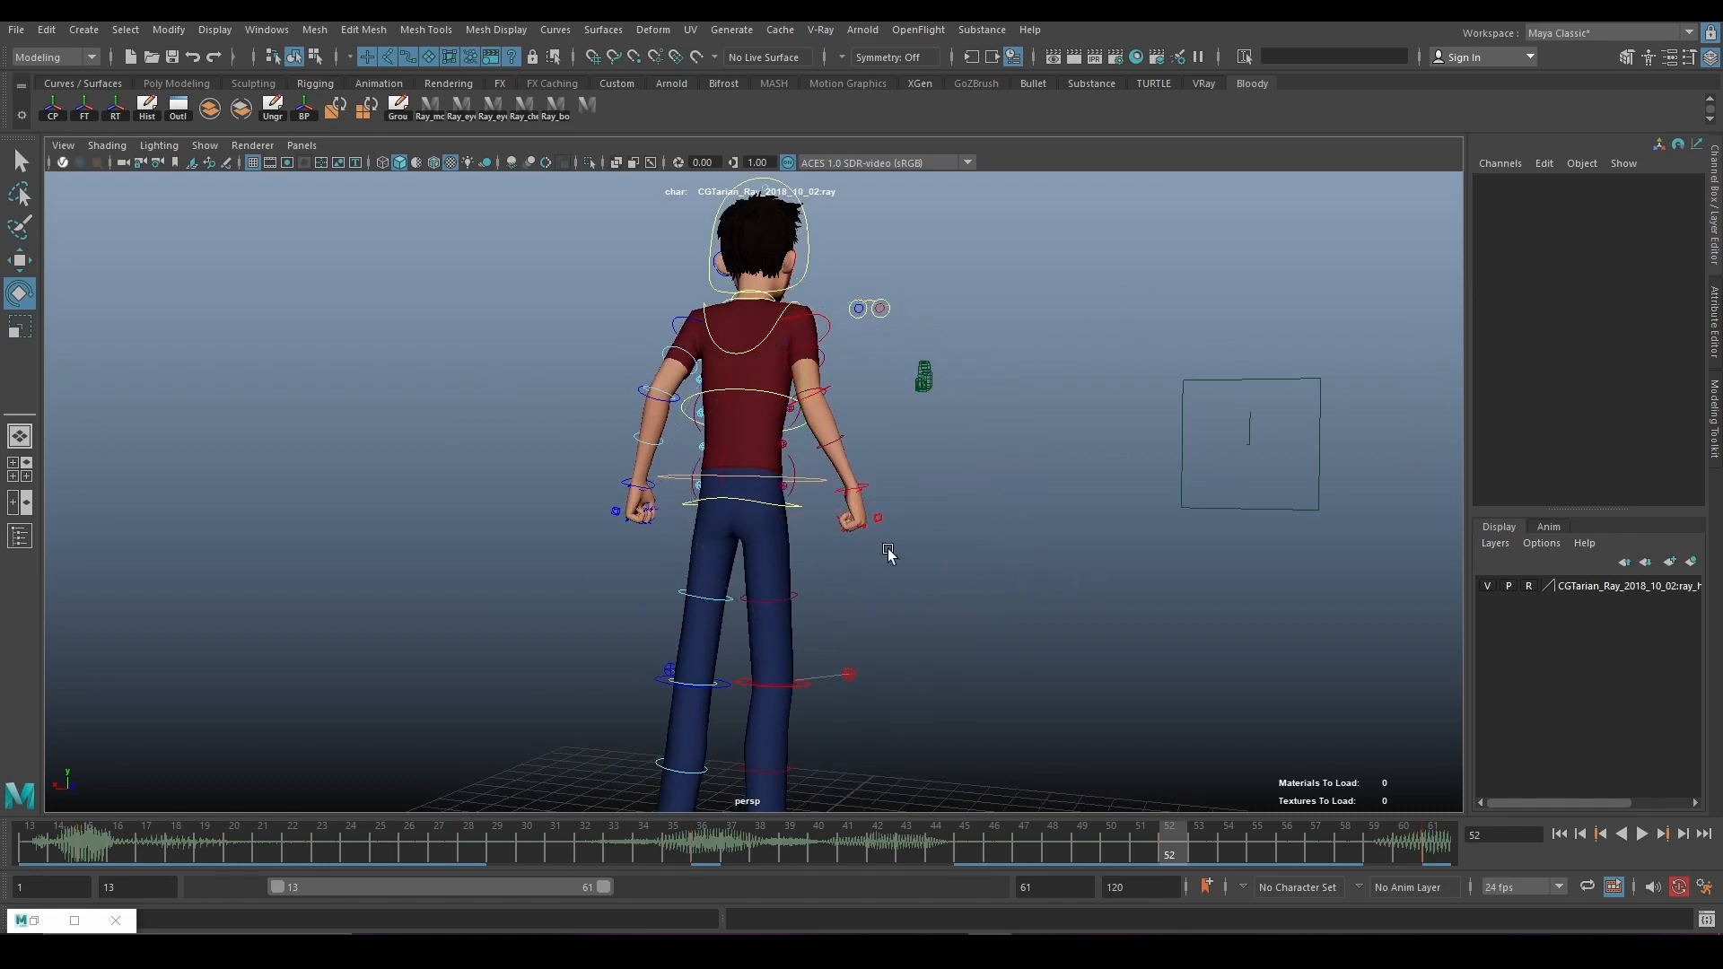
Move the hip control down slightly at frame 52 in side view
scroll(886, 552, "up", 2)
left_click(820, 481)
left_click_drag(823, 479, 668, 474, "alt")
key("w")
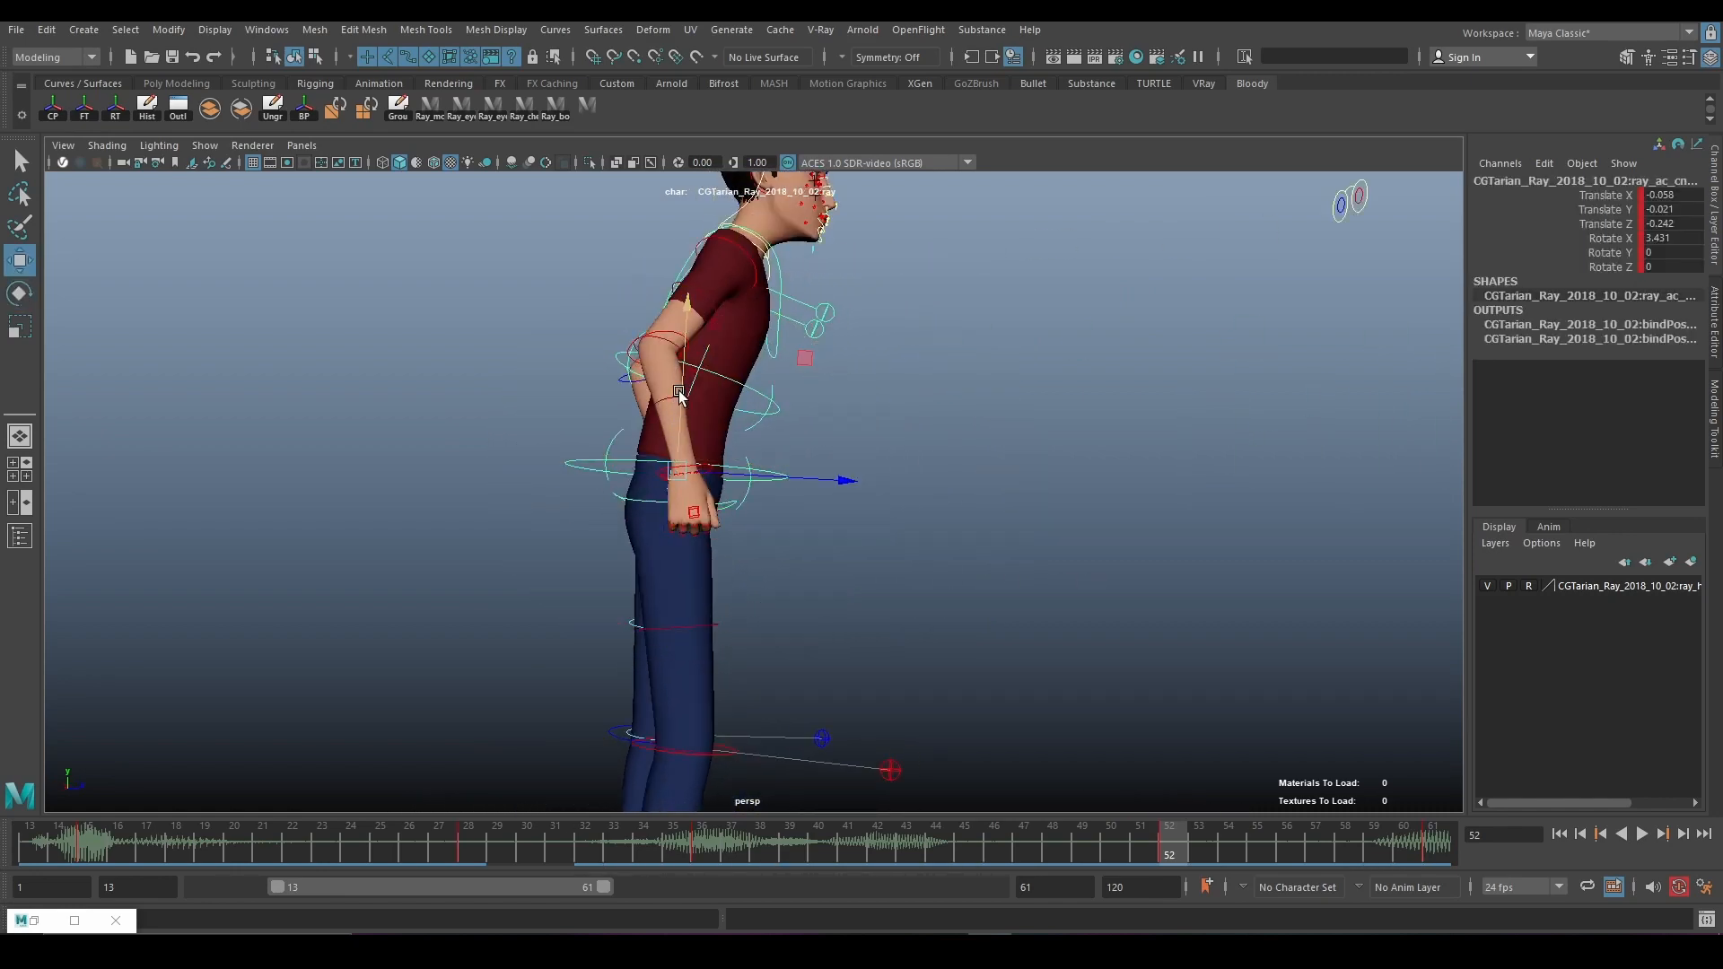
left_click_drag(679, 384, 681, 395)
Check the lowered frame 52 pose from several angles and play the animation back
left_click_drag(752, 495, 622, 541, "alt")
scroll(726, 503, "up", 2)
left_click_drag(726, 499, 974, 781, "alt")
mouse_move(1113, 841)
left_mouse_down()
mouse_move(655, 842)
mouse_move(1247, 834)
mouse_move(617, 857)
mouse_move(1032, 859)
mouse_move(531, 880)
mouse_move(1102, 863)
left_mouse_up()
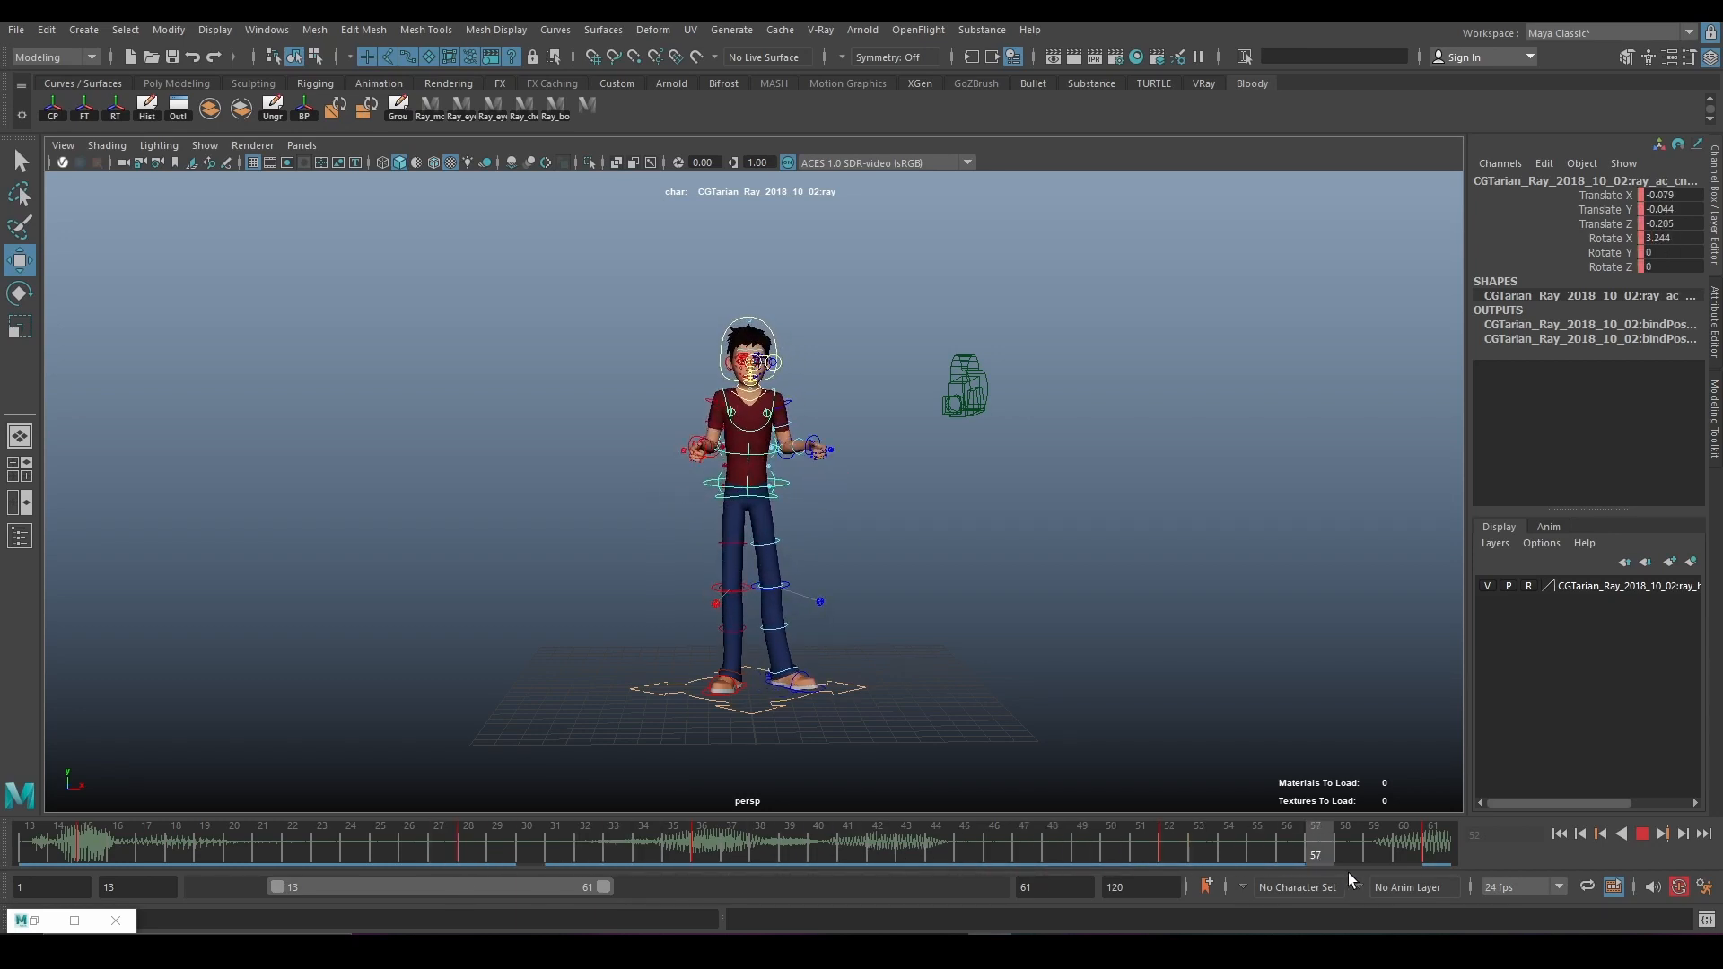
Frame the character at frame 61 and examine the pointing hands, arms, torso and head from several angles
key("f")
scroll(889, 565, "up", 3)
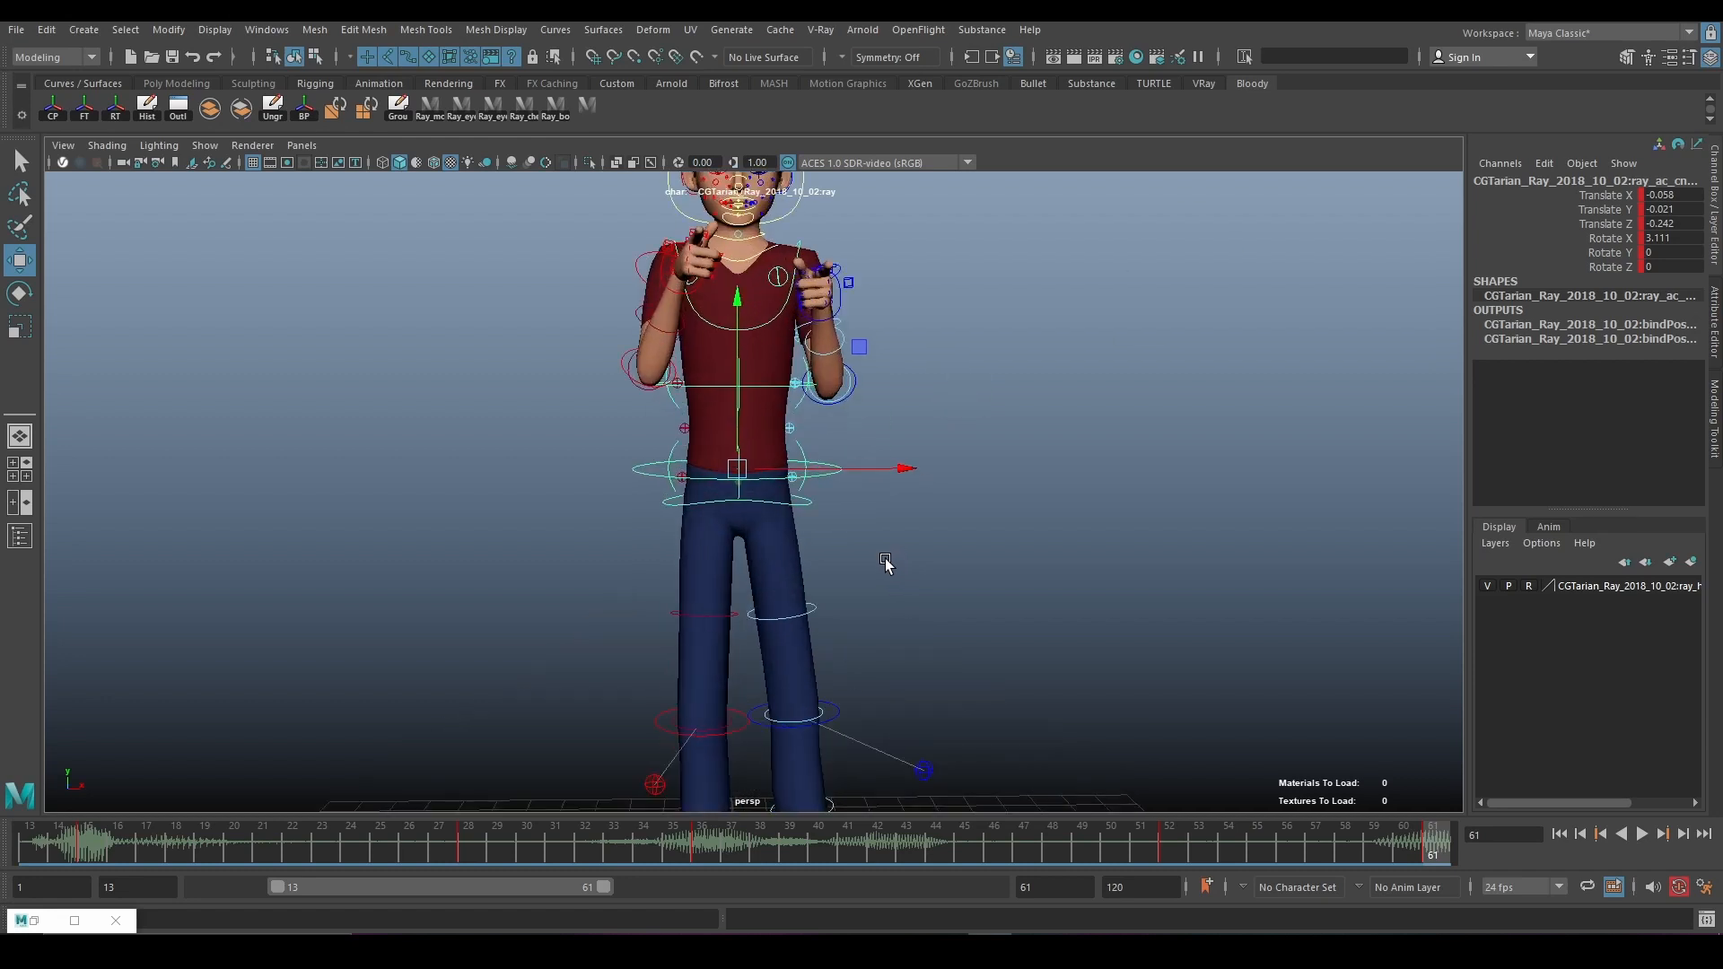
left_click_drag(744, 557, 888, 523, "alt")
middle_click_drag(888, 523, 957, 623, "alt")
left_click_drag(958, 623, 874, 583, "alt")
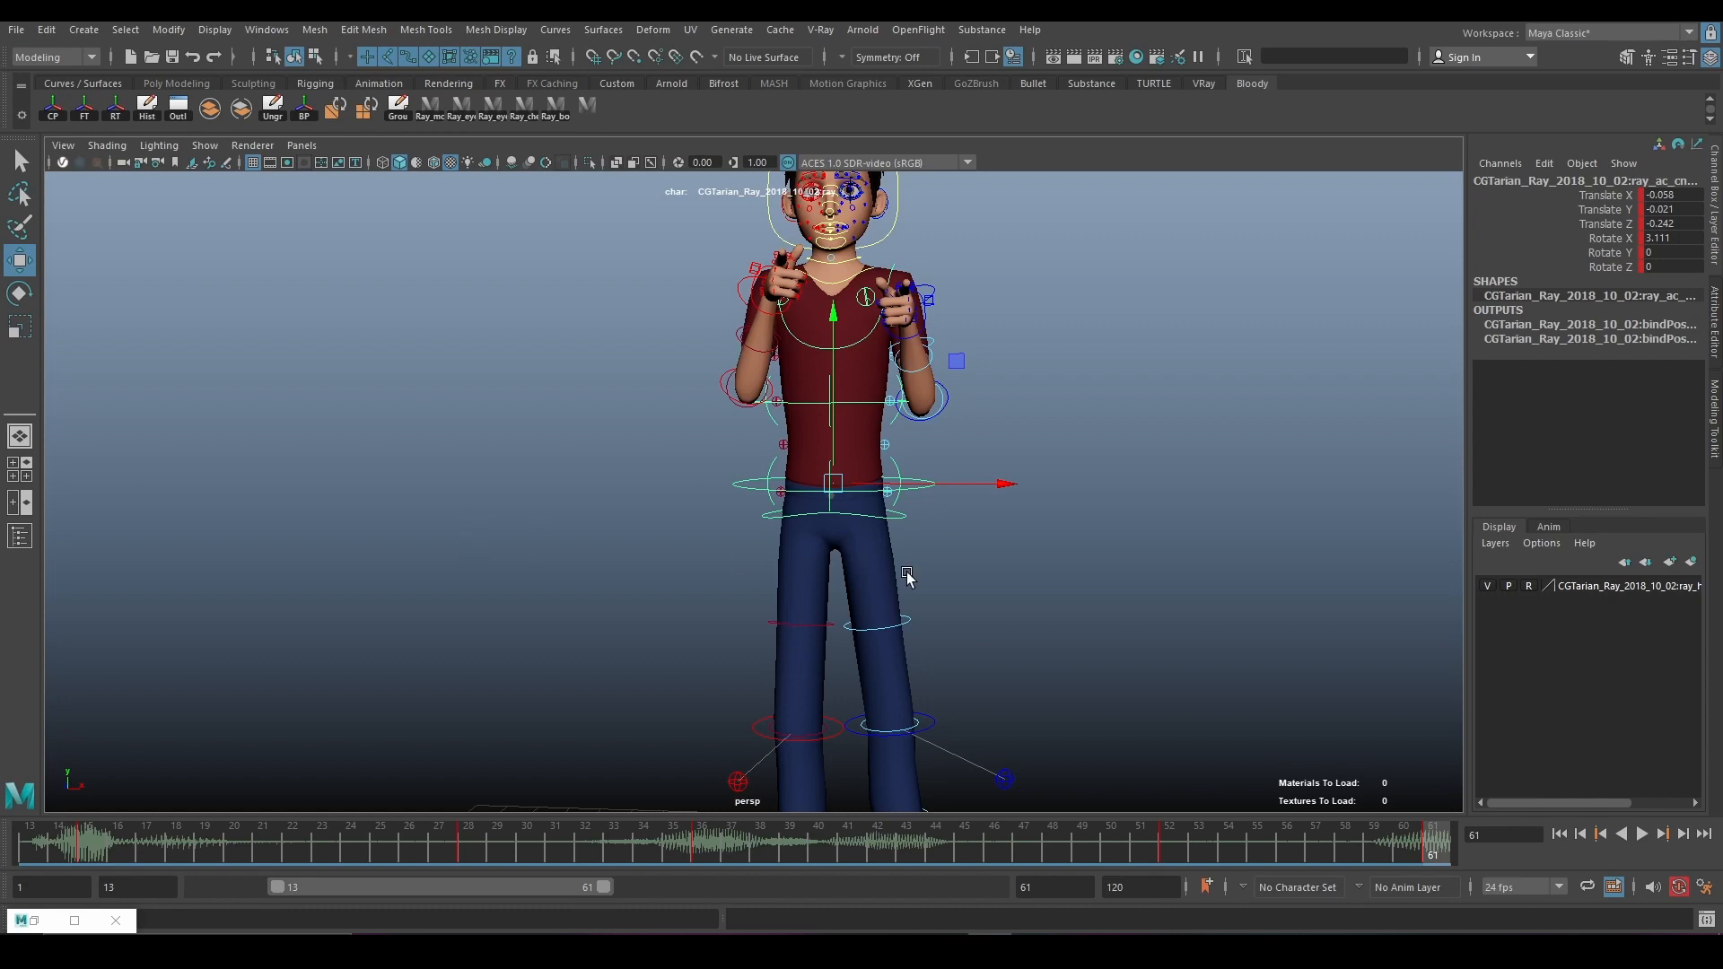
scroll(907, 577, "up", 2)
scroll(933, 588, "down", 2)
left_click_drag(920, 605, 854, 546, "alt")
scroll(853, 544, "up", 2)
middle_click_drag(859, 511, 793, 640, "alt")
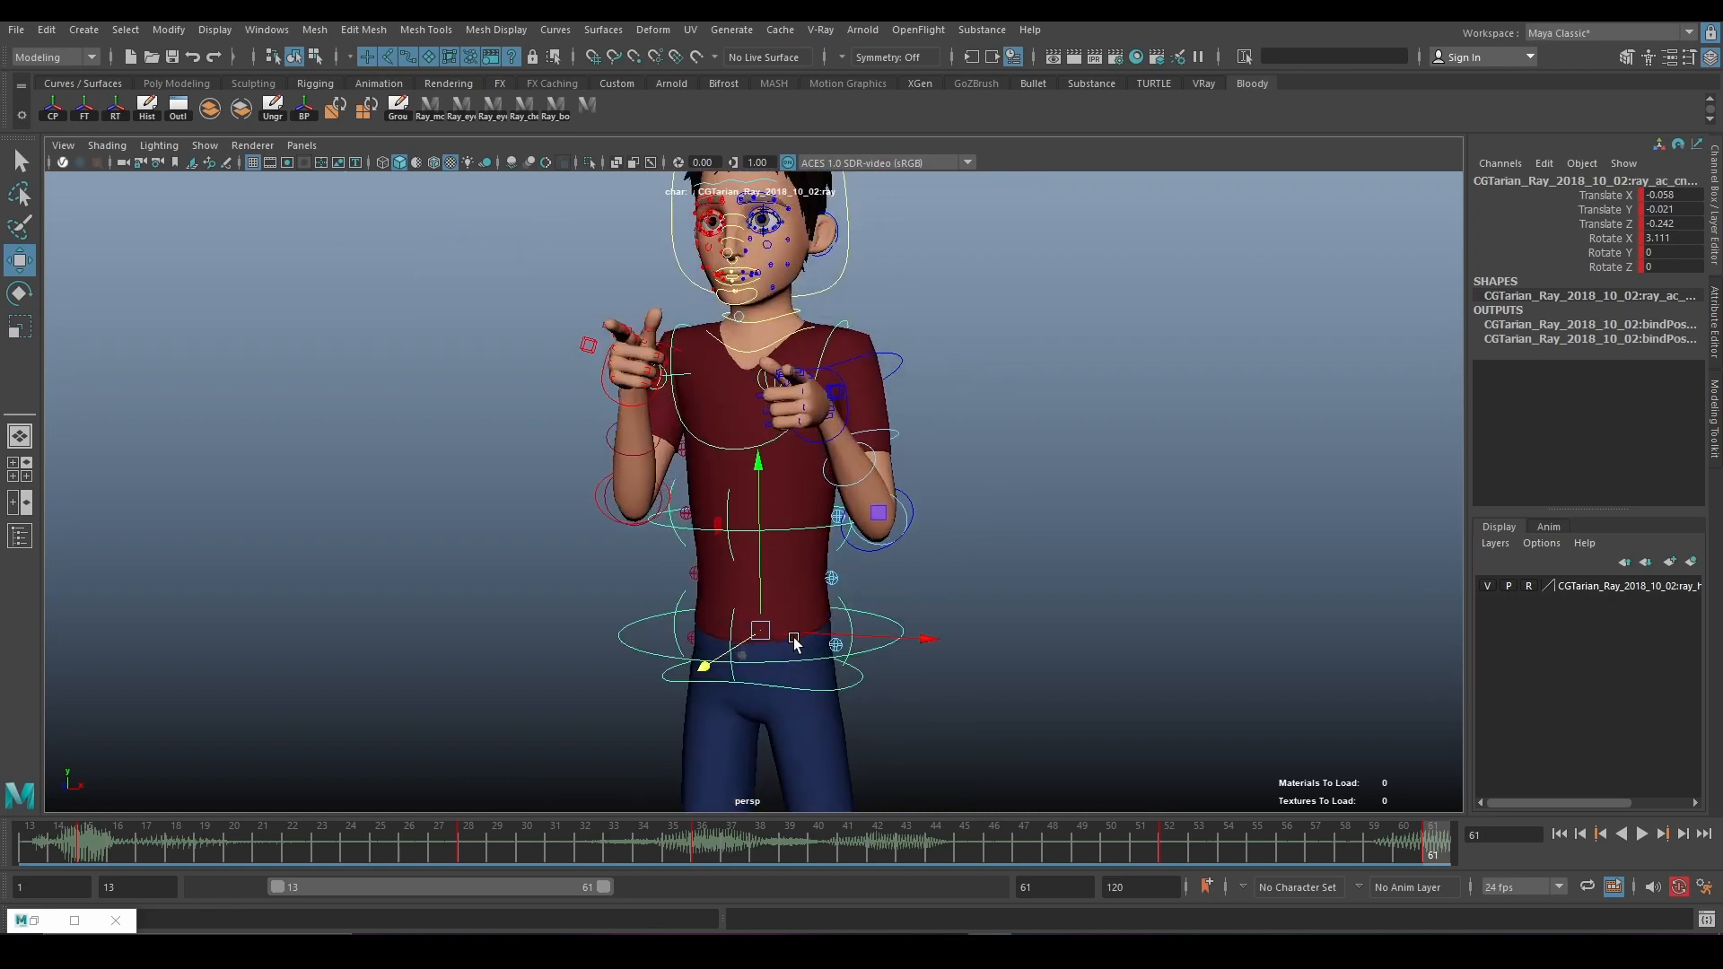
middle_click_drag(799, 466, 838, 601, "alt")
scroll(838, 601, "up", 2)
left_click_drag(750, 566, 1025, 606, "alt")
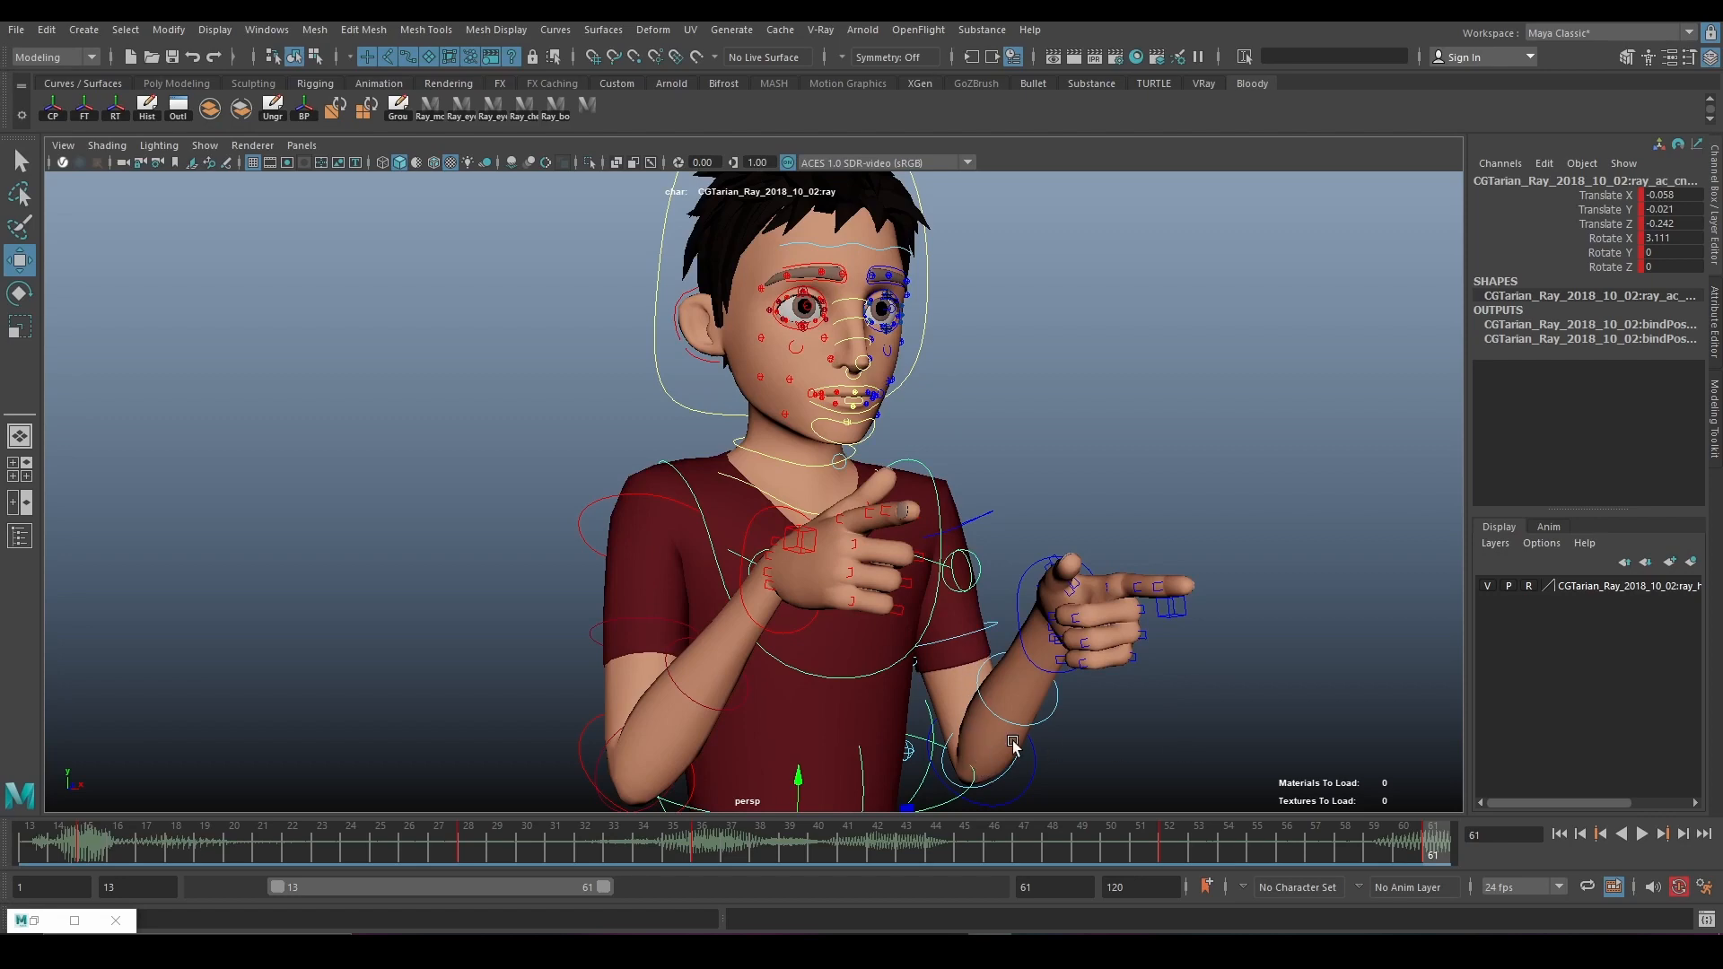
scroll(1015, 750, "down", 2)
middle_click_drag(1016, 737, 1003, 685, "alt")
left_click_drag(1003, 686, 937, 689, "alt")
left_click_drag(577, 590, 627, 577, "alt")
middle_click_drag(761, 542, 820, 729, "alt")
scroll(820, 729, "up", 3)
left_click_drag(819, 692, 837, 689, "alt")
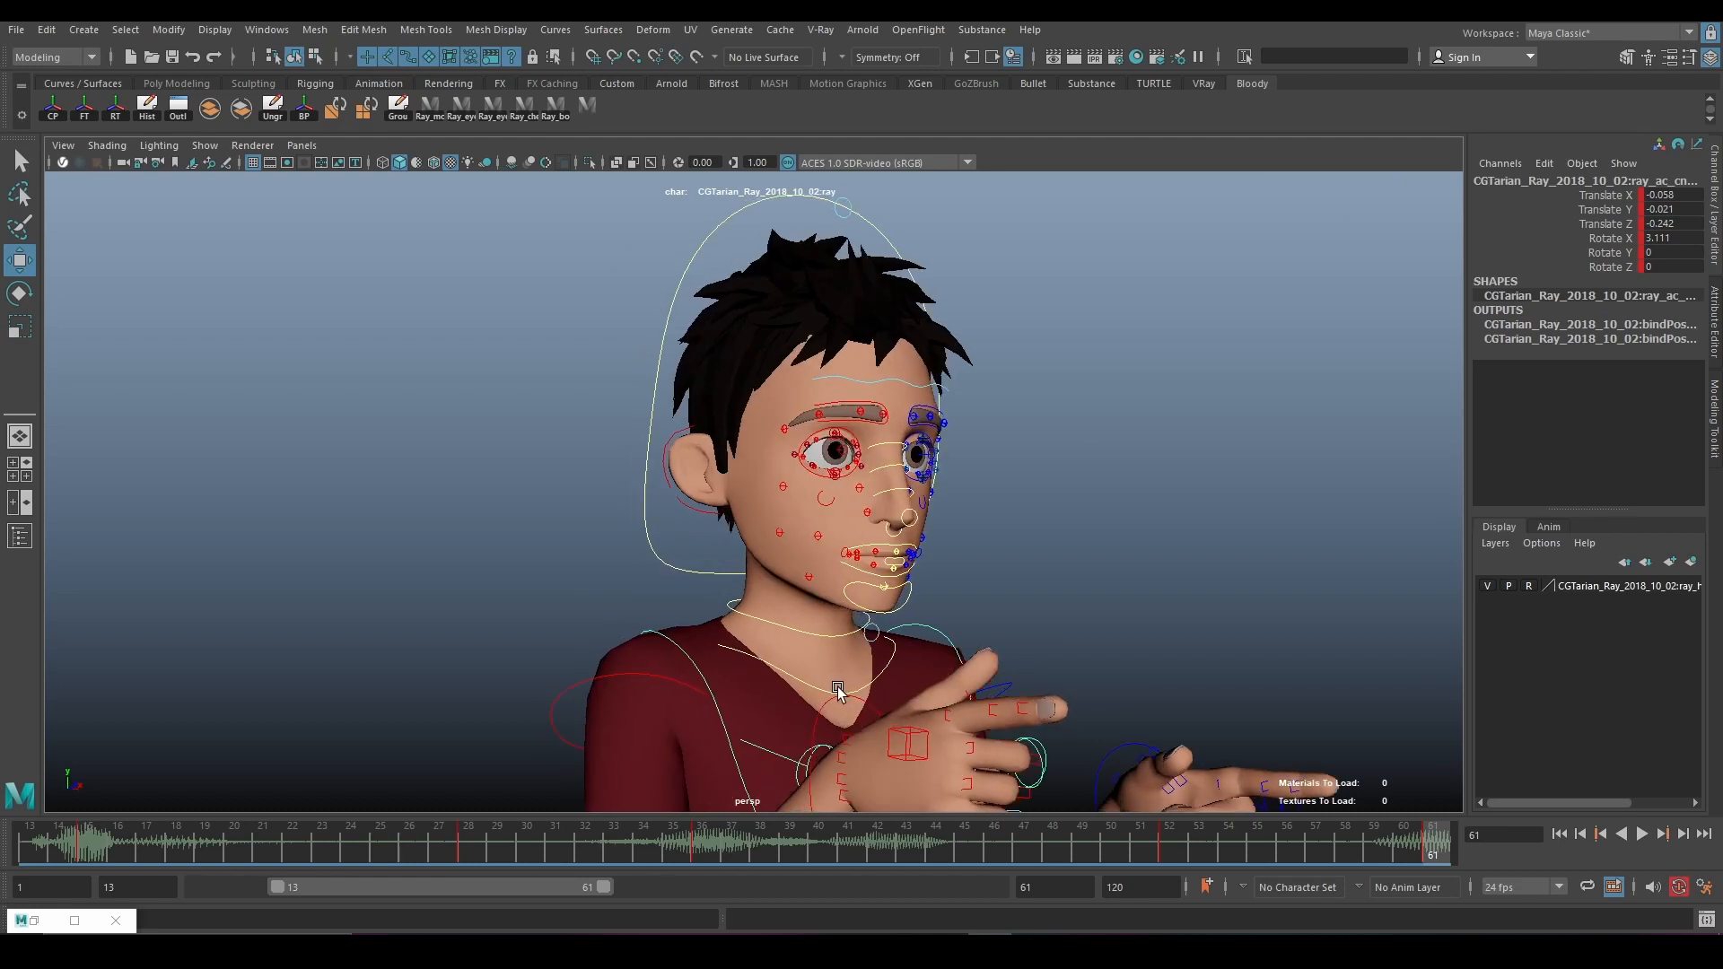